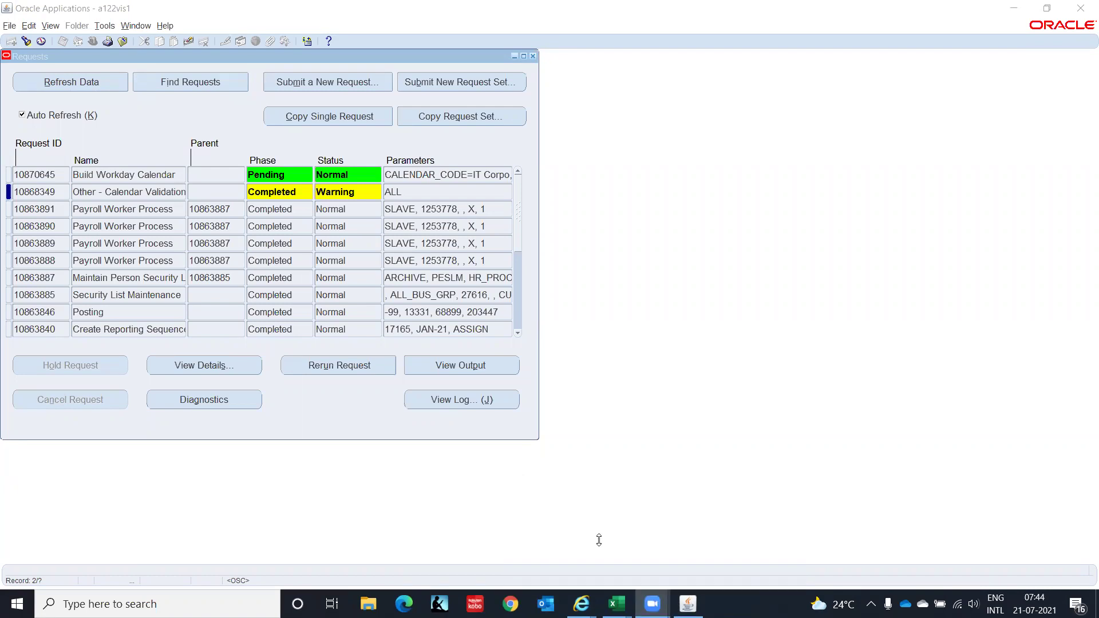
View the Calendar Validation request's output for calendar 001_A_COA_CALEN in the browser.
left_click(724, 54)
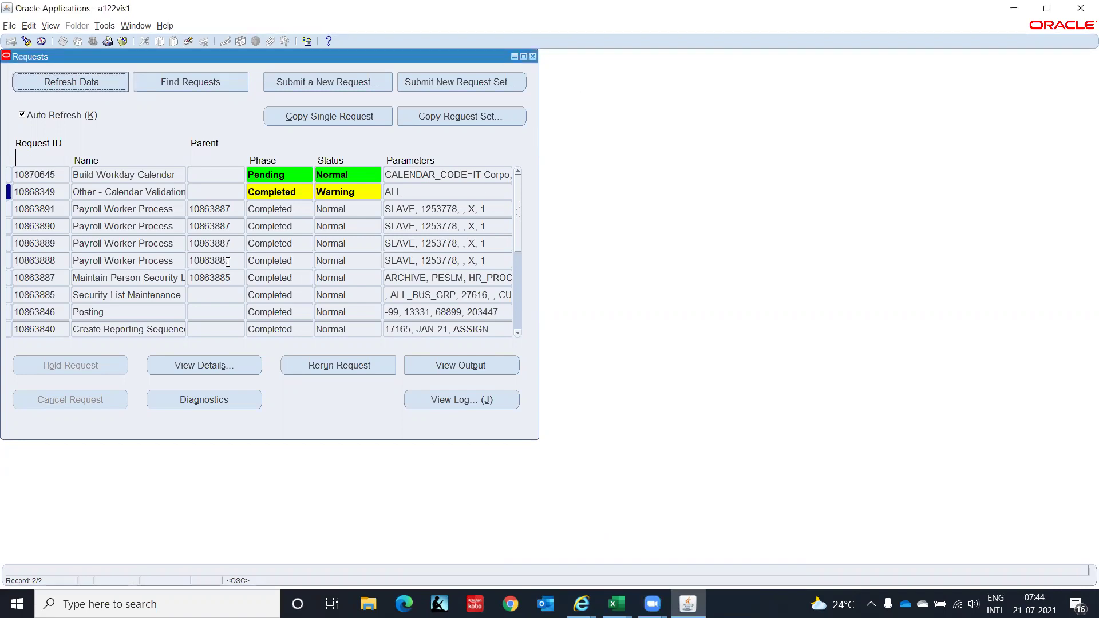
left_click(426, 370)
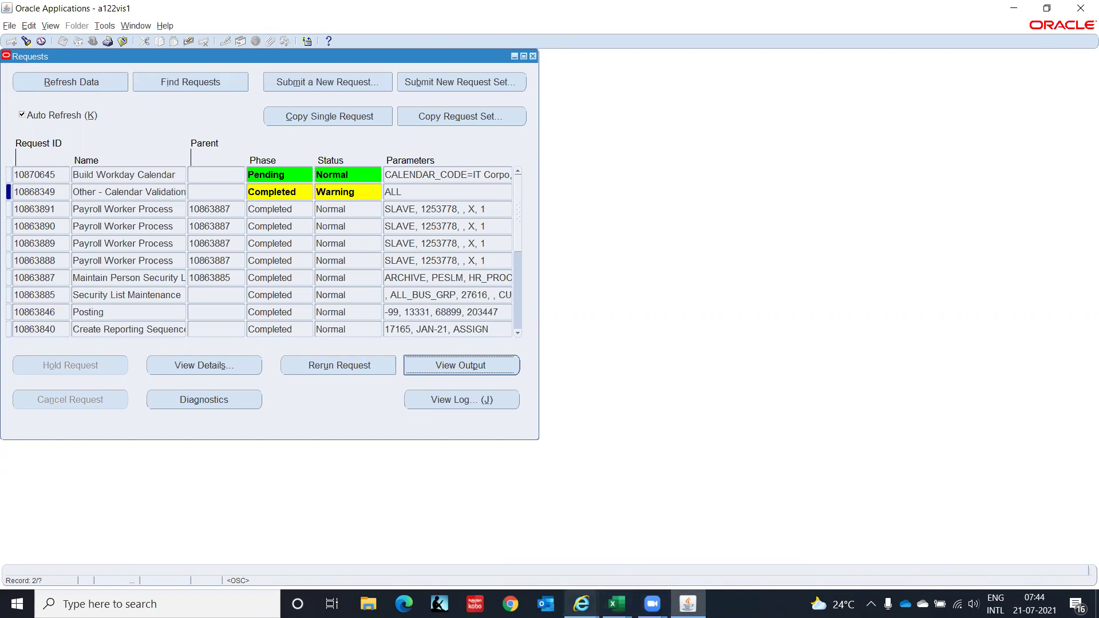
mouse_move(581, 604)
left_click(754, 554)
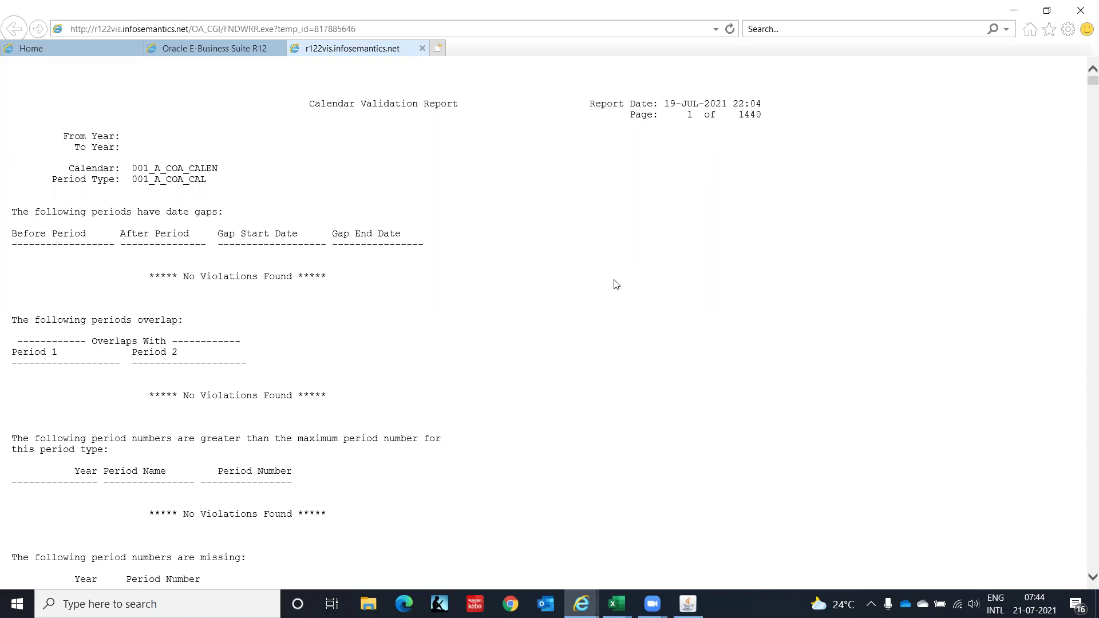
Search the Calendar Validation Report for 'IT Co', then bring the report window back up.
key("ctrl+f")
type("IT")
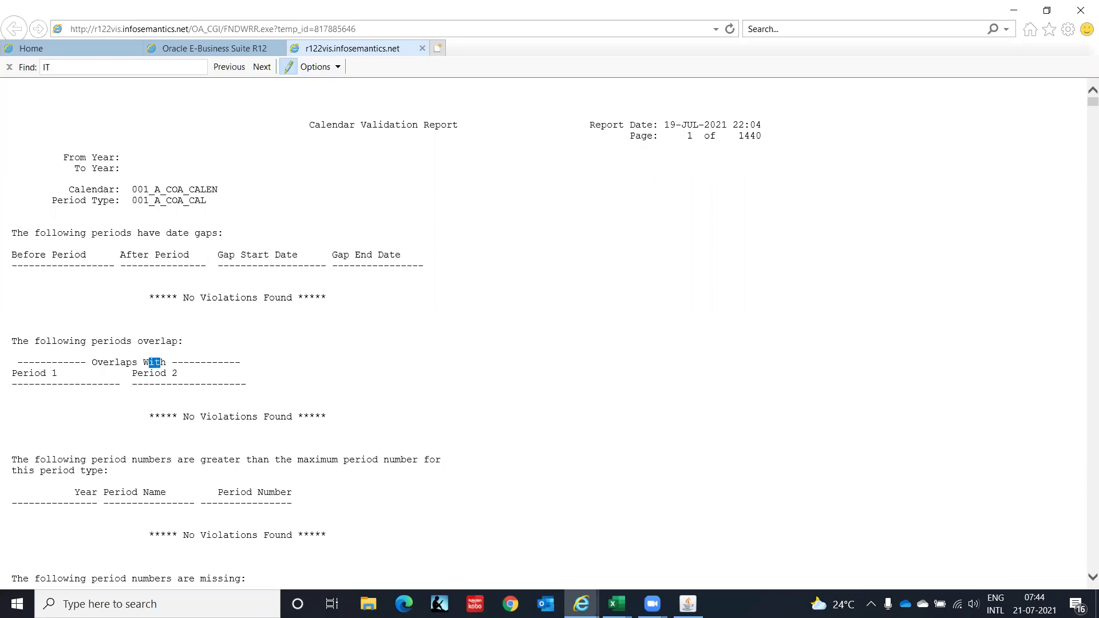
type(" Co")
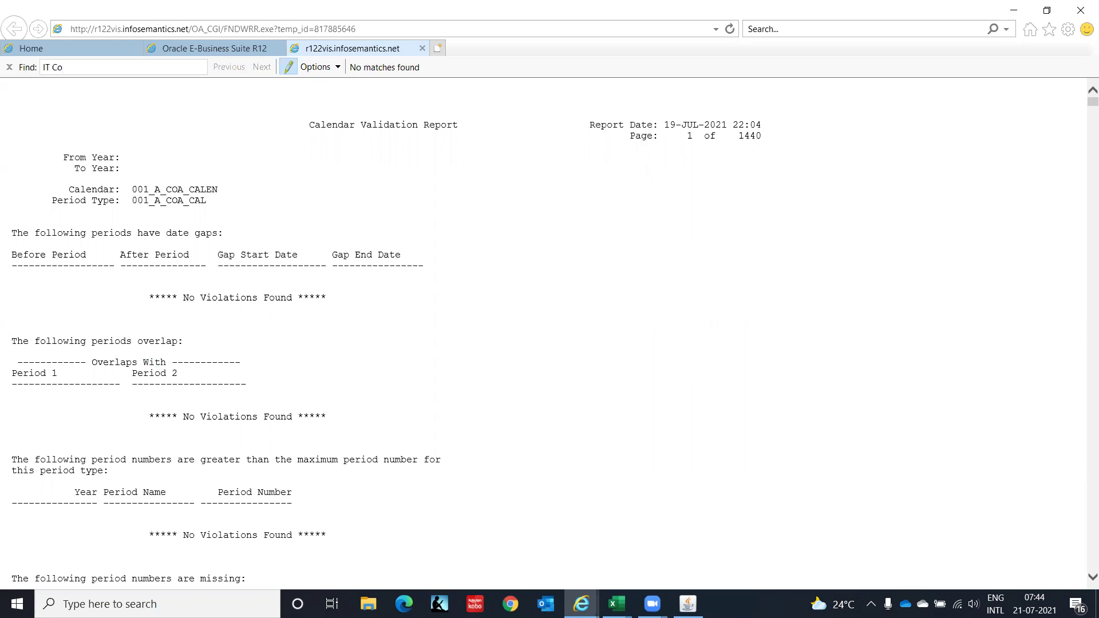
key("BackSpace")
key("BackSpace")
key("BackSpace")
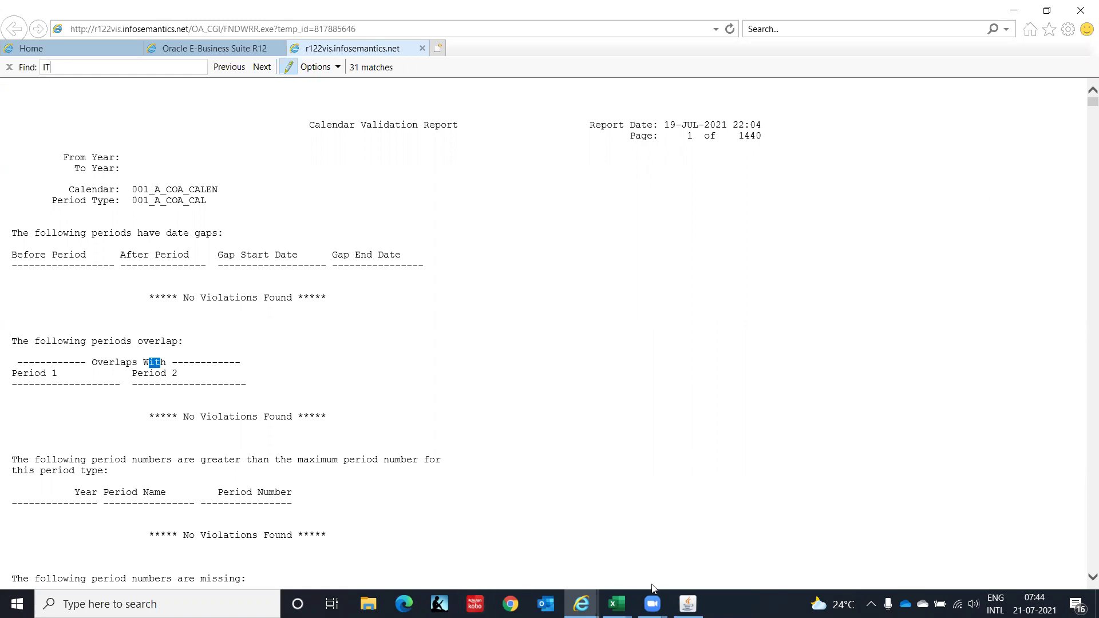
left_click(687, 604)
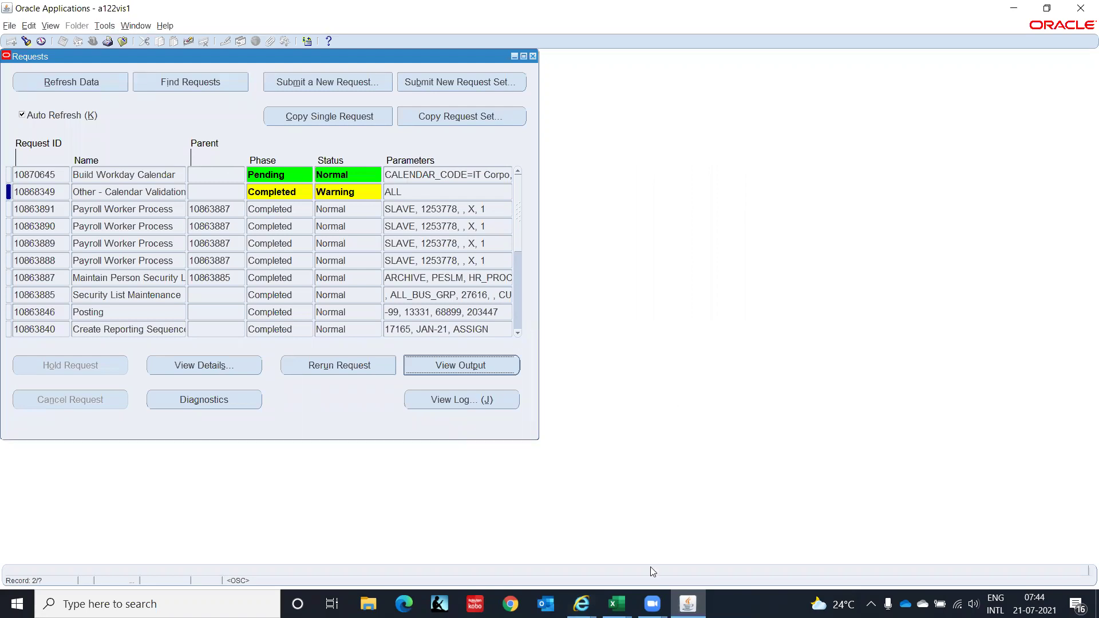
mouse_move(617, 604)
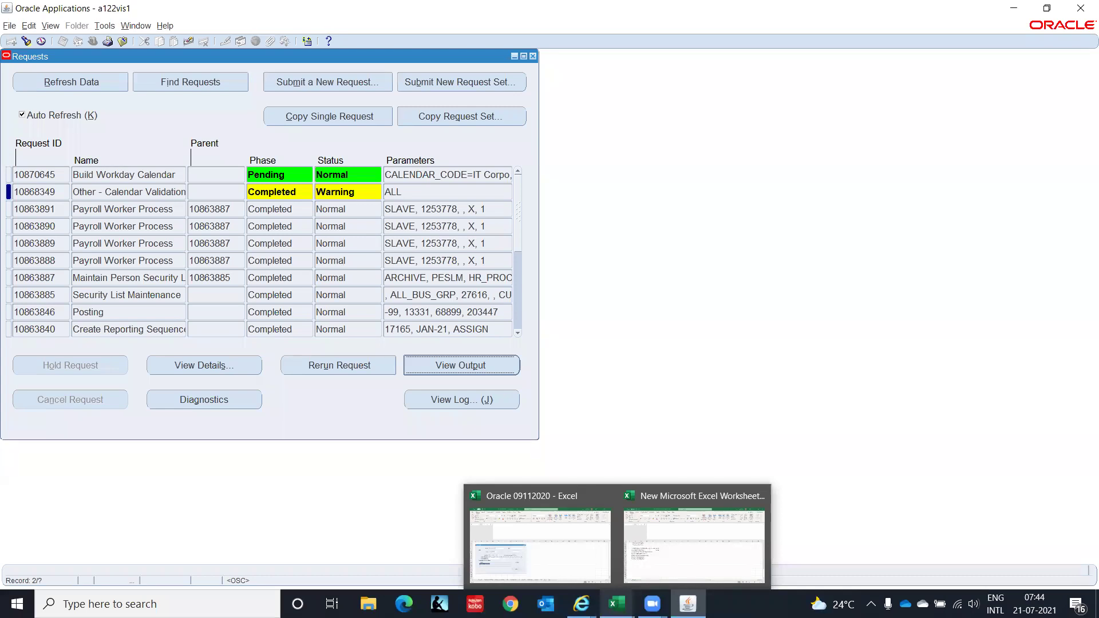
left_click(581, 603)
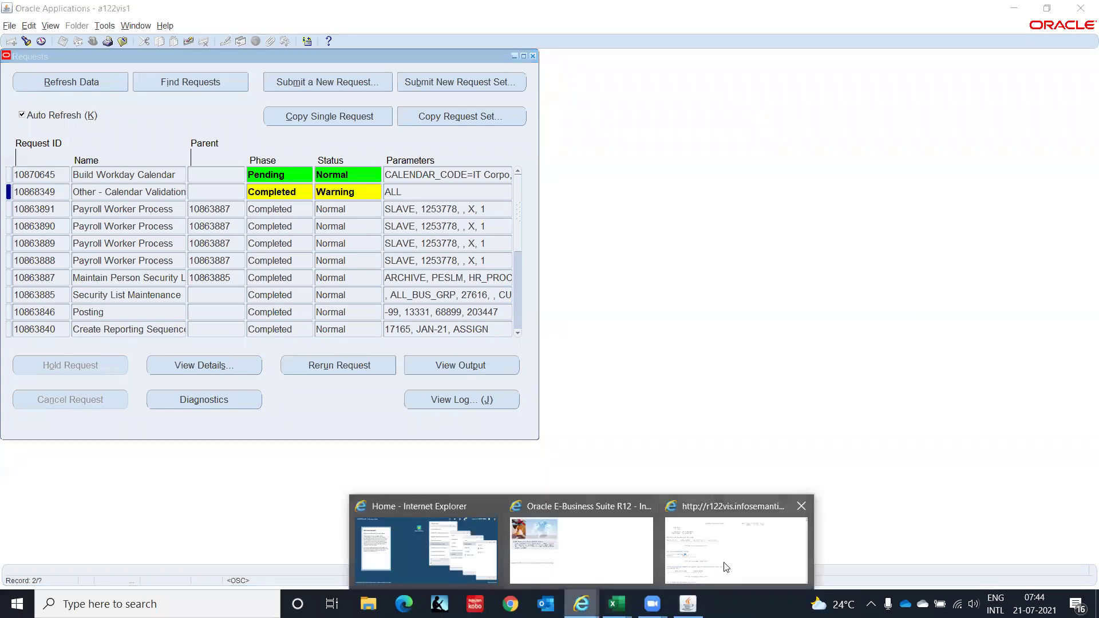
left_click(728, 566)
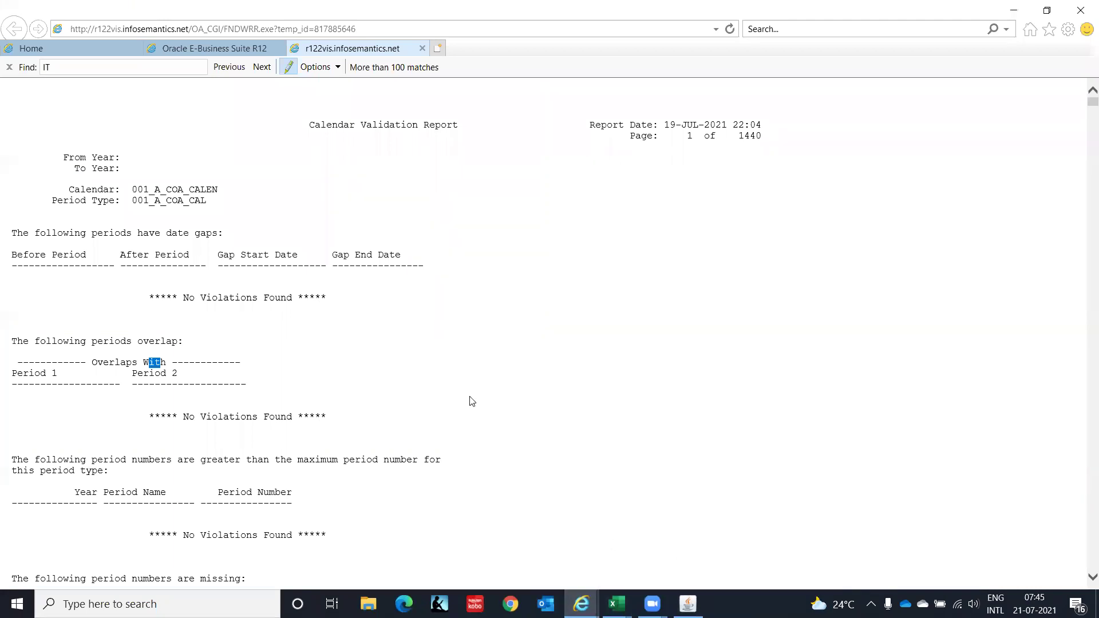
Search the report for 'IT Corpo', then close the report tab and return to Requests.
left_click(70, 67)
double_click(70, 67)
type("IT")
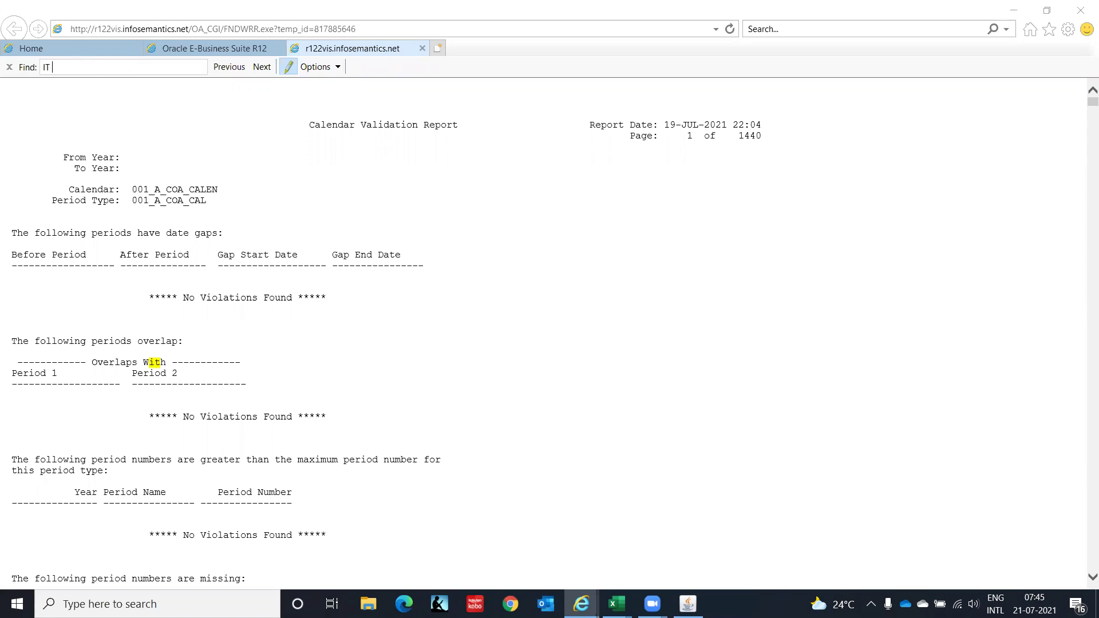
type(" Corpo")
key("BackSpace")
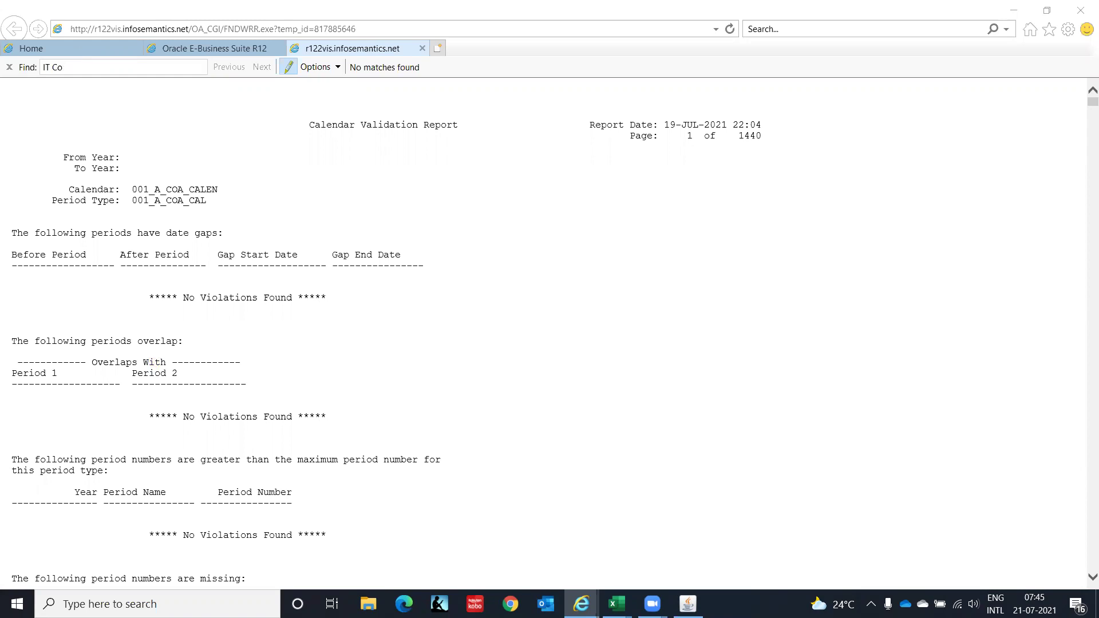
left_click(422, 49)
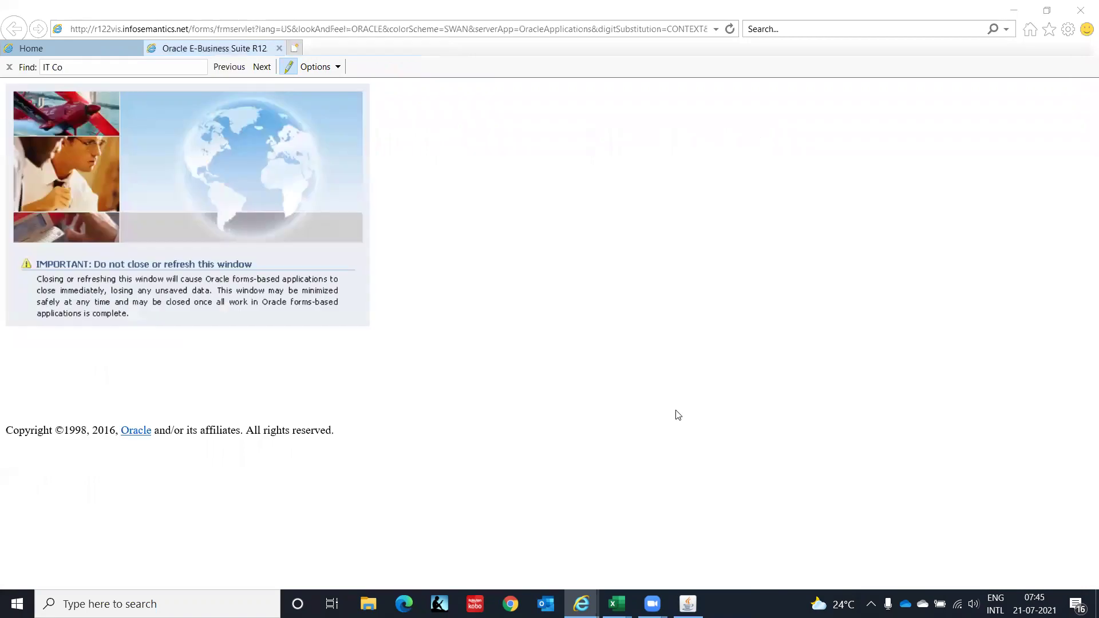
left_click(687, 604)
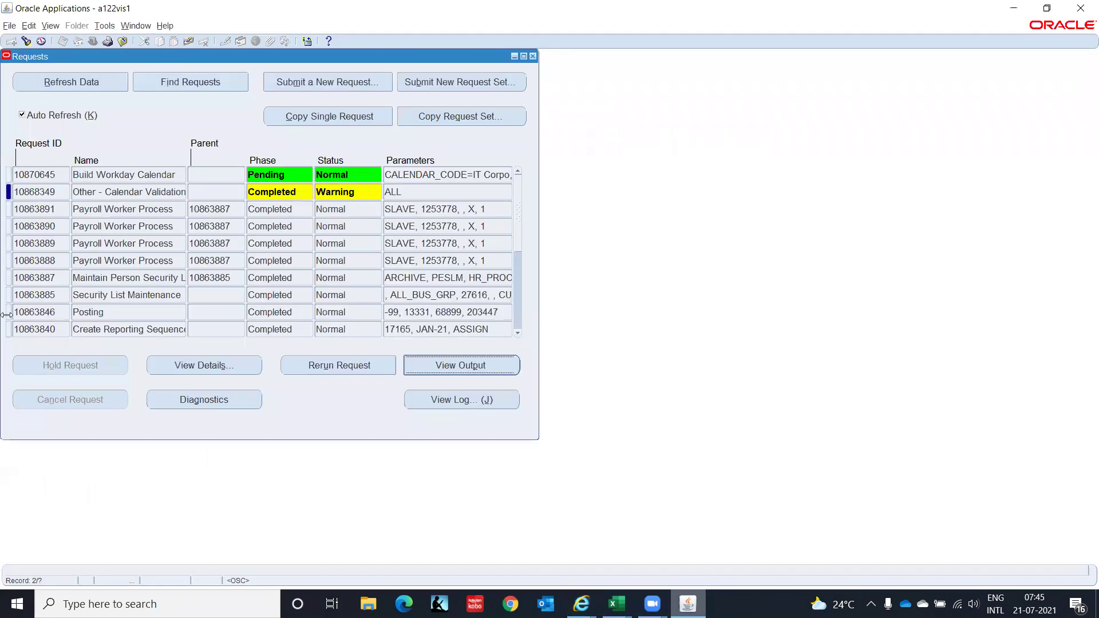
Refresh requests and review the Build Workday Calendar output confirming IT Corpo was built.
left_click(85, 82)
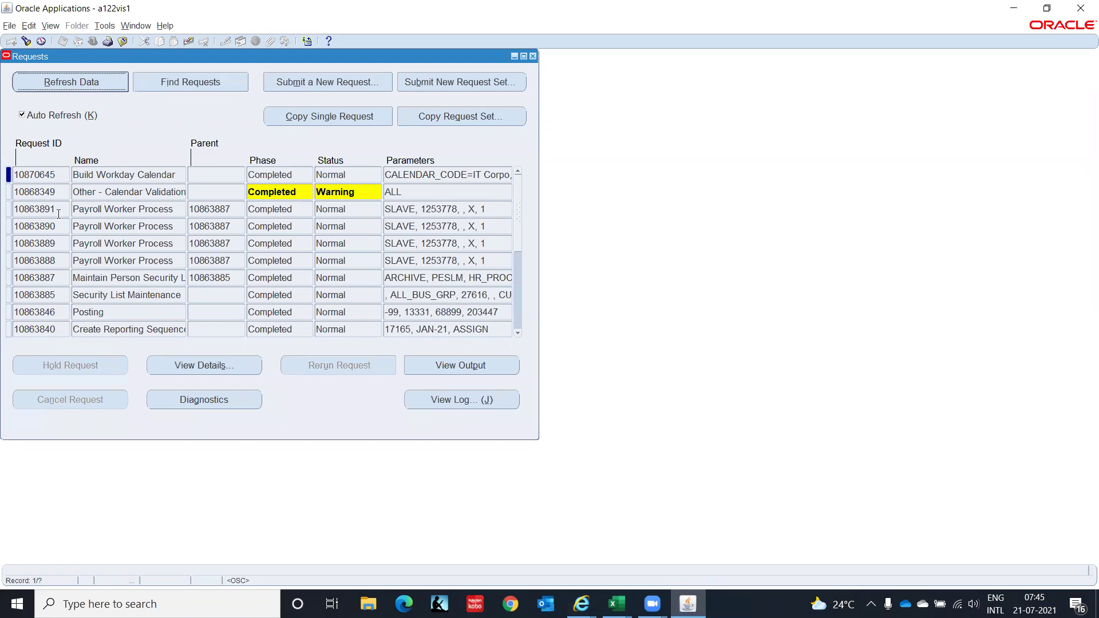
left_click(464, 366)
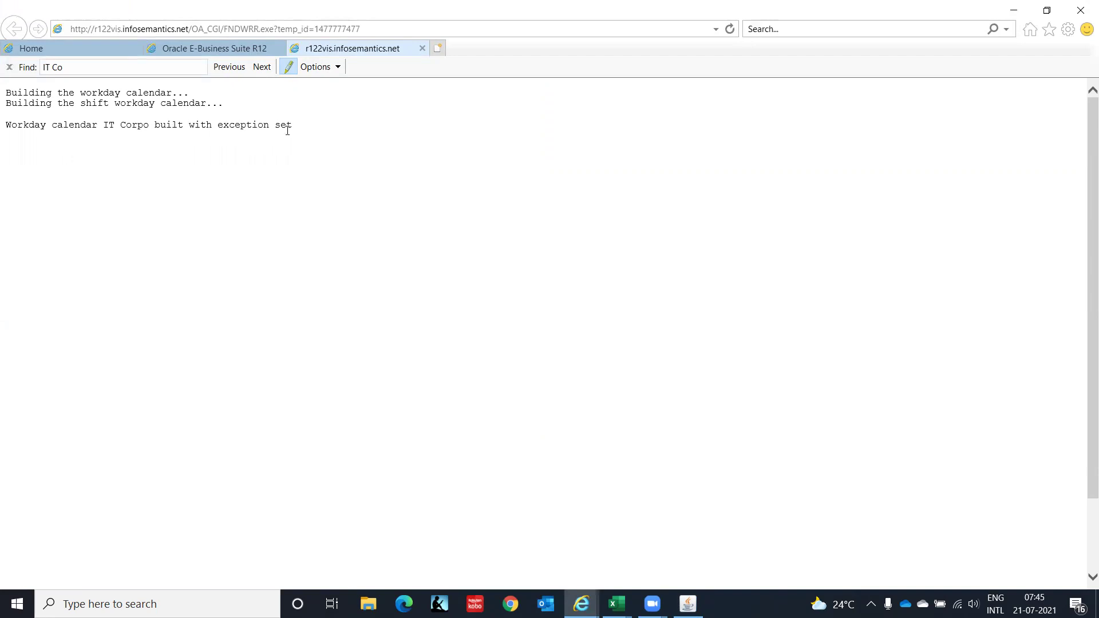
left_click(423, 48)
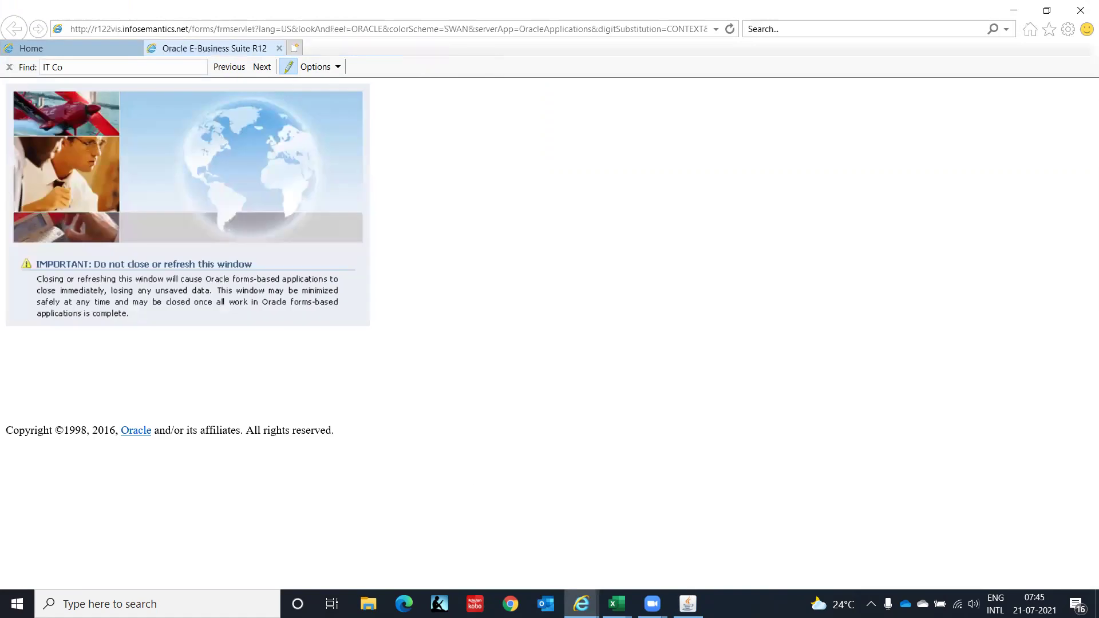
left_click(688, 604)
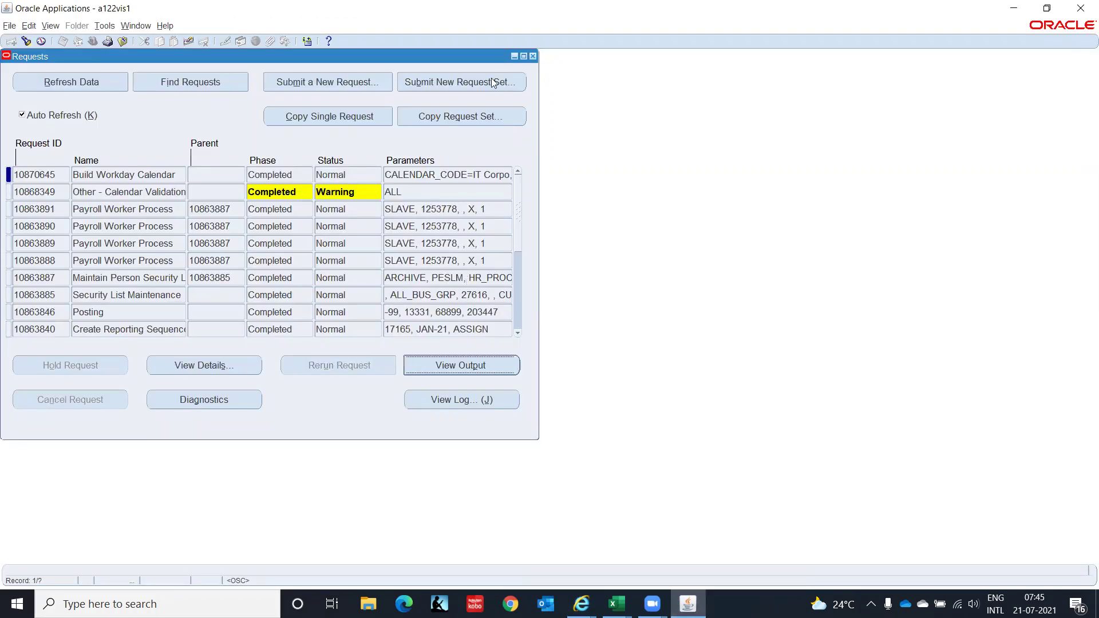
Open Organizations and find the IT Private Limited(IO) record using an IT% search.
left_click(532, 57)
double_click(98, 178)
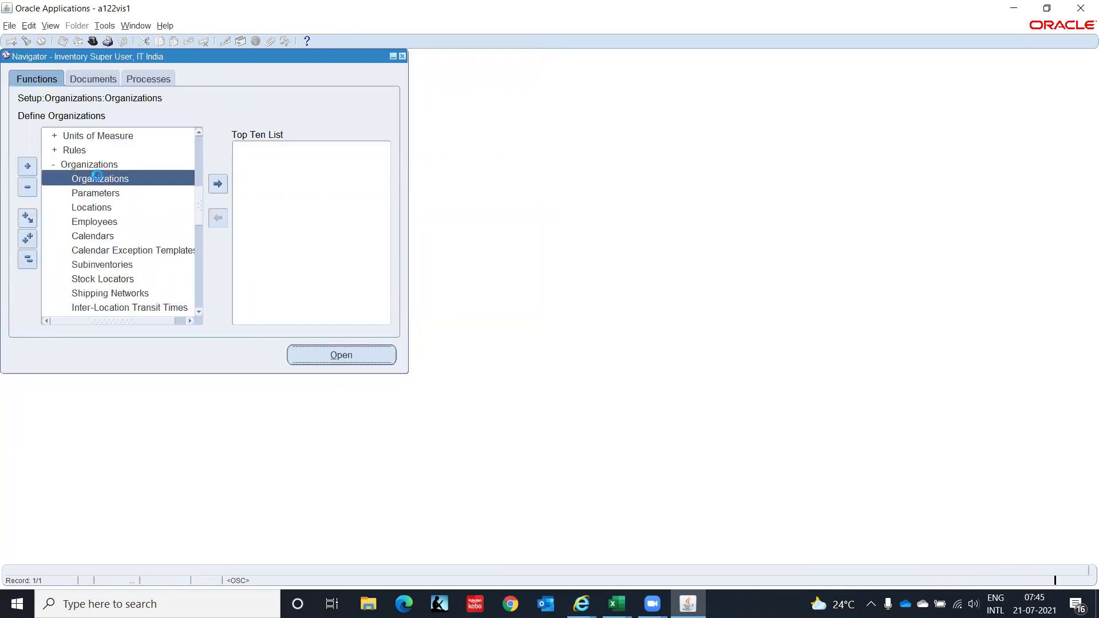
type("IT%")
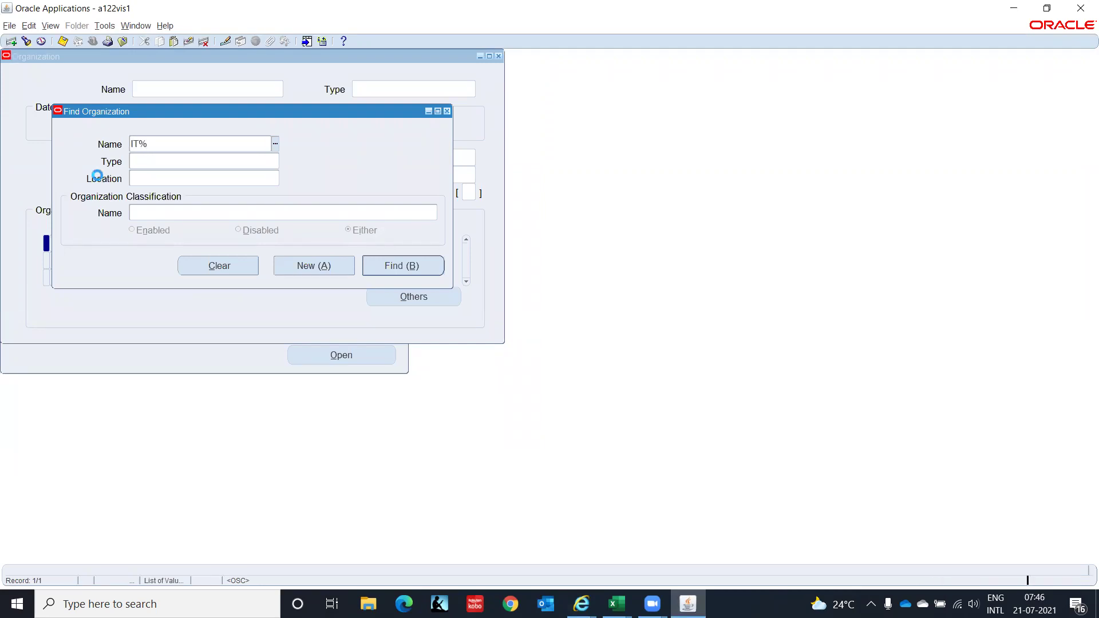
key("Down")
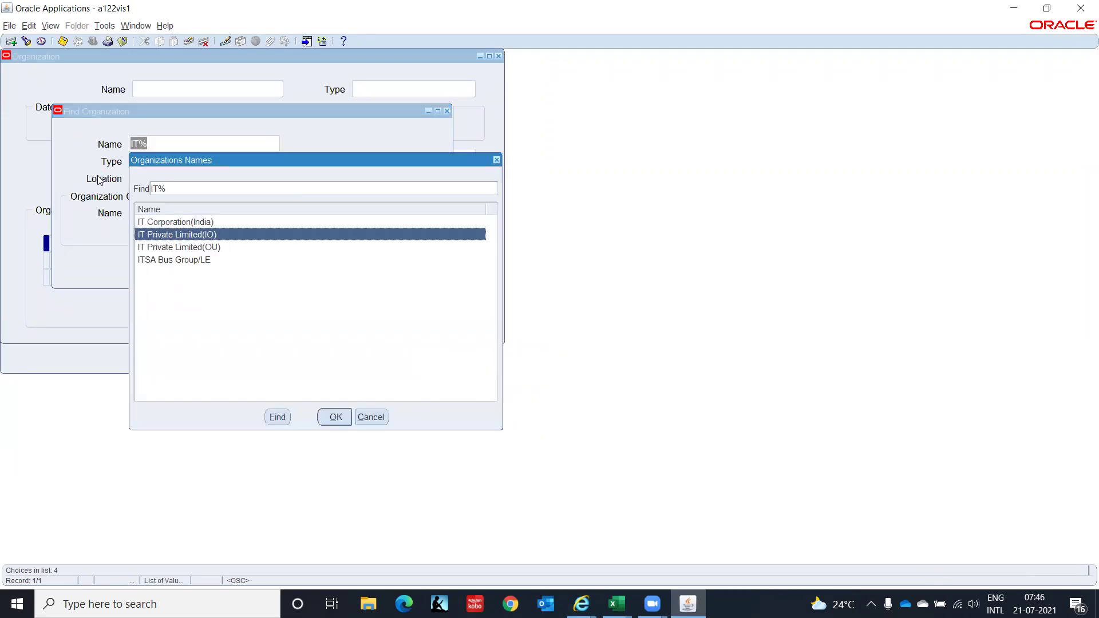
key("Return")
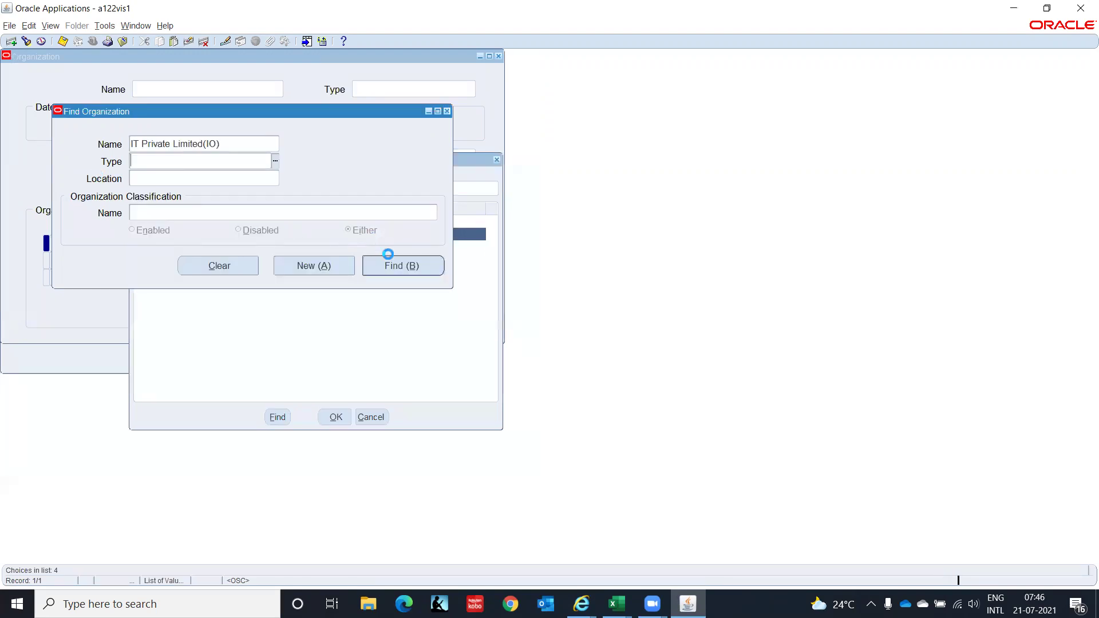
left_click(401, 268)
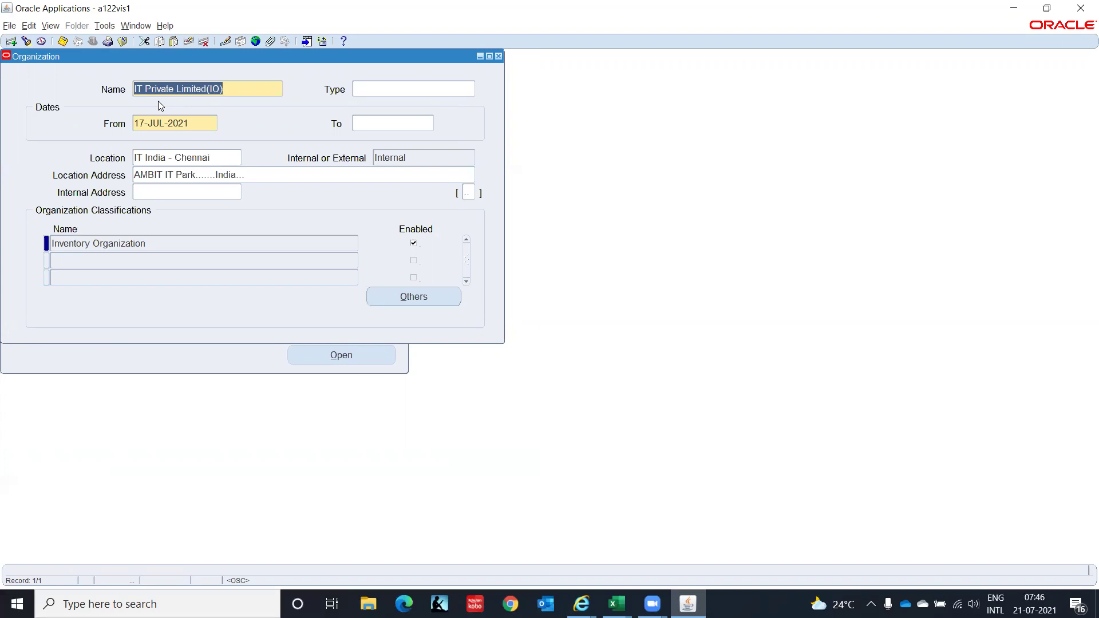
Open Inventory Information parameters for the Inventory Organization classification.
left_click(154, 245)
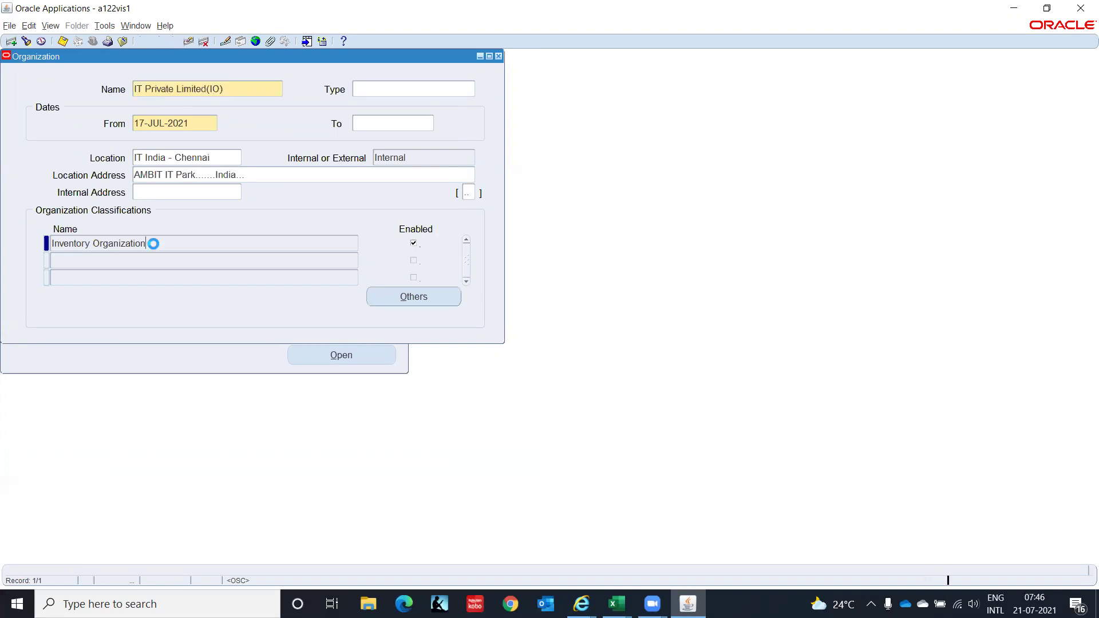
left_click(415, 298)
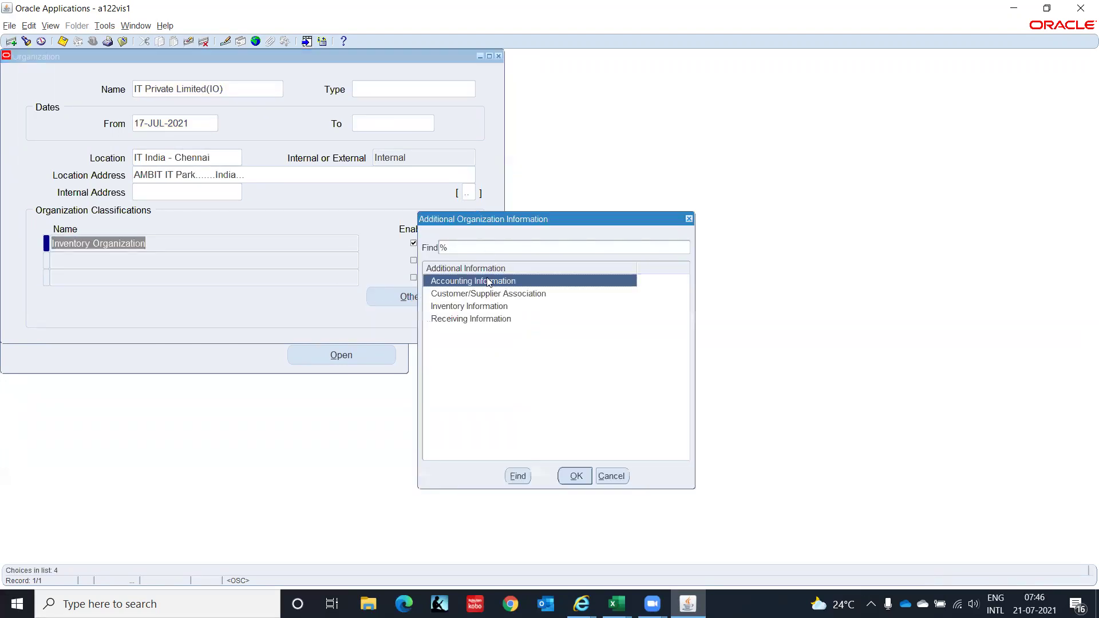
left_click(487, 308)
left_click(575, 477)
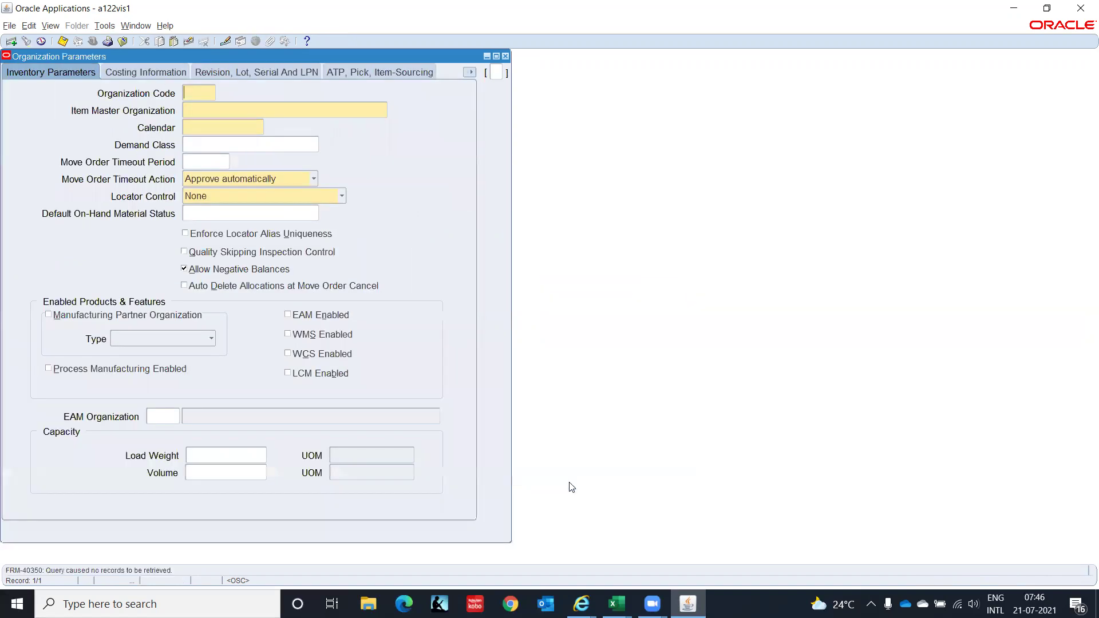
Enter organization code ITC, item master IT Private Limited(IO) and calendar IT Corpo.
type("ITC")
key("Tab")
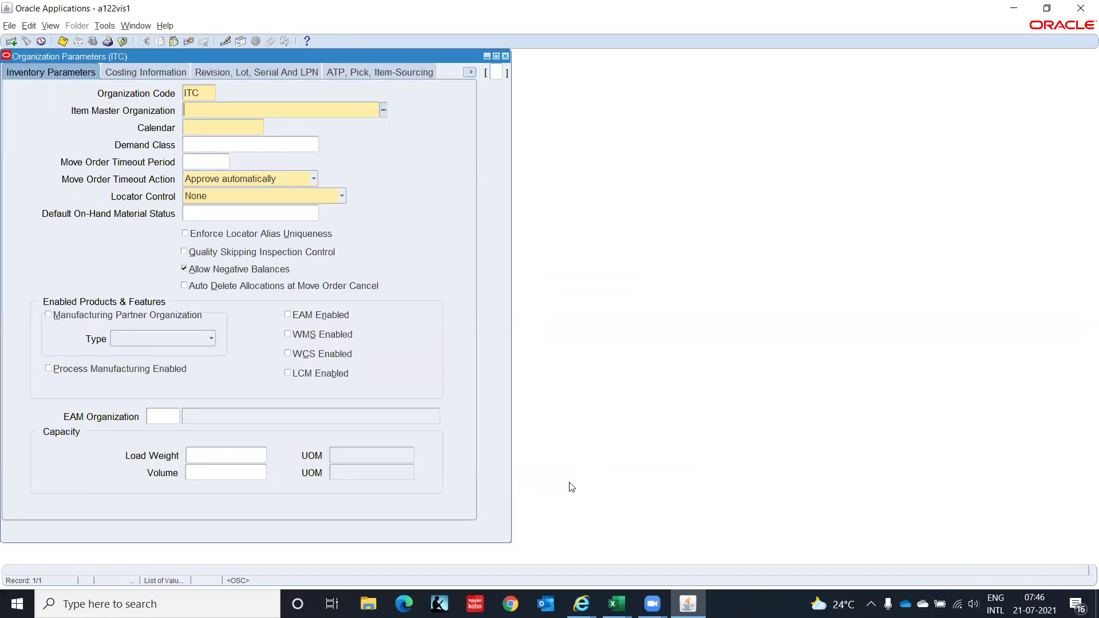
type("IT P")
key("Tab")
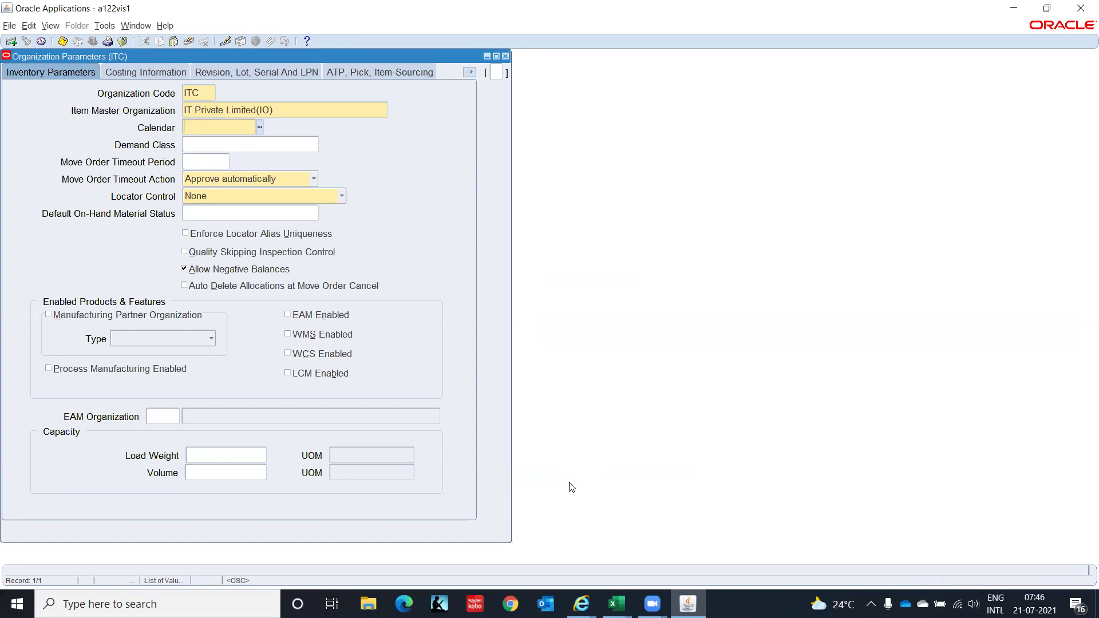
type("IT")
key("Tab")
On the Costing Information page, set the costing method to Standard.
left_click(163, 75)
left_click(237, 120)
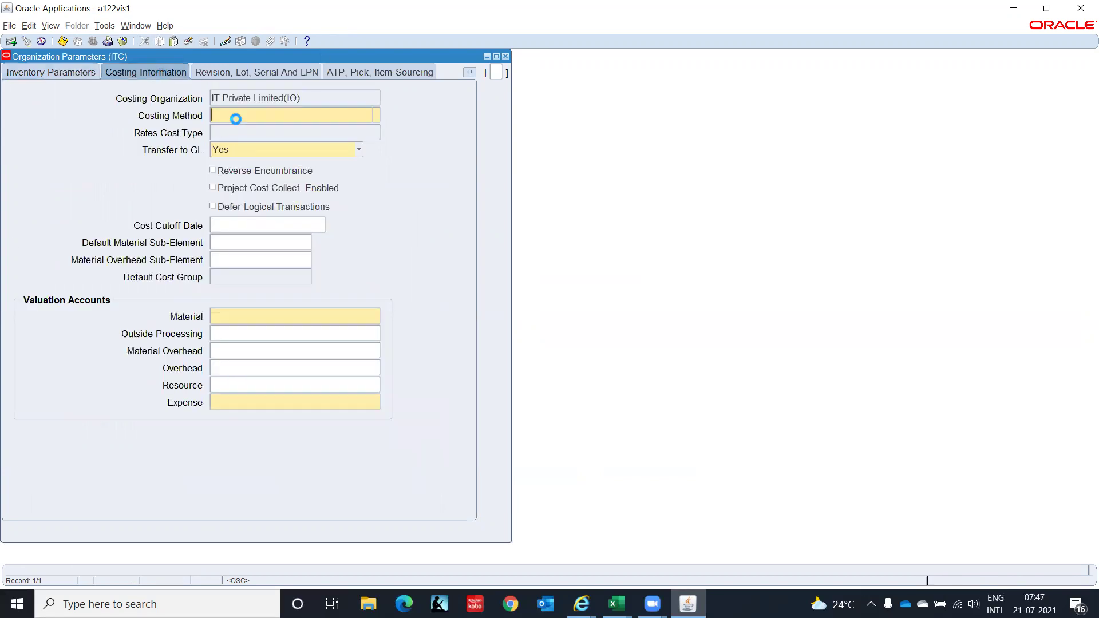
type("Sta")
key("Tab")
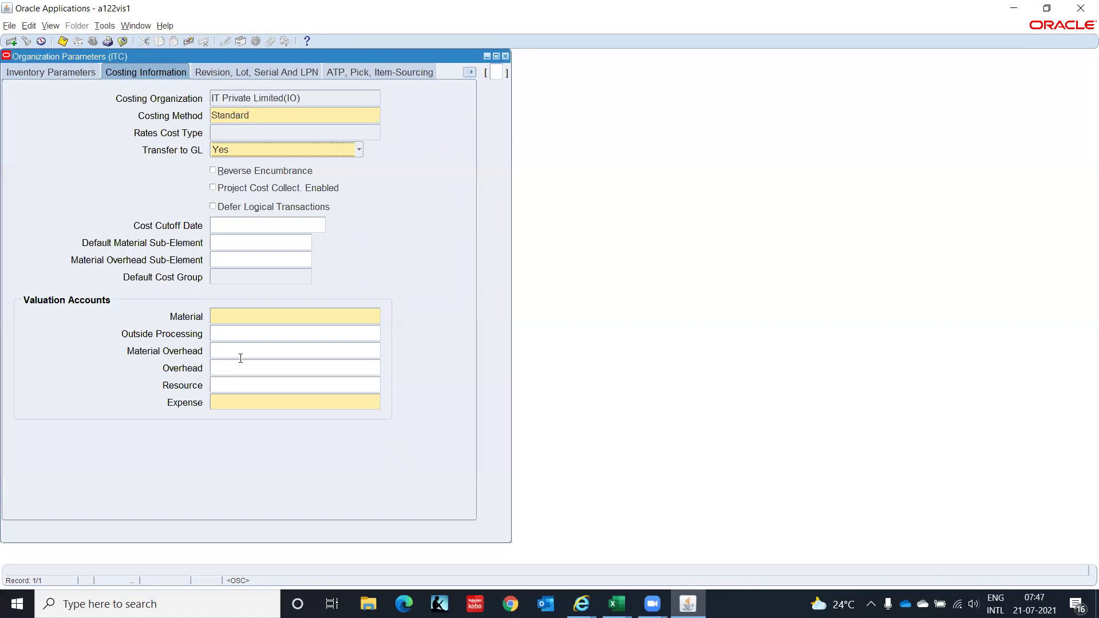
Set the Material valuation account to C1.CHN.000.1410.00.0000.
left_click(256, 315)
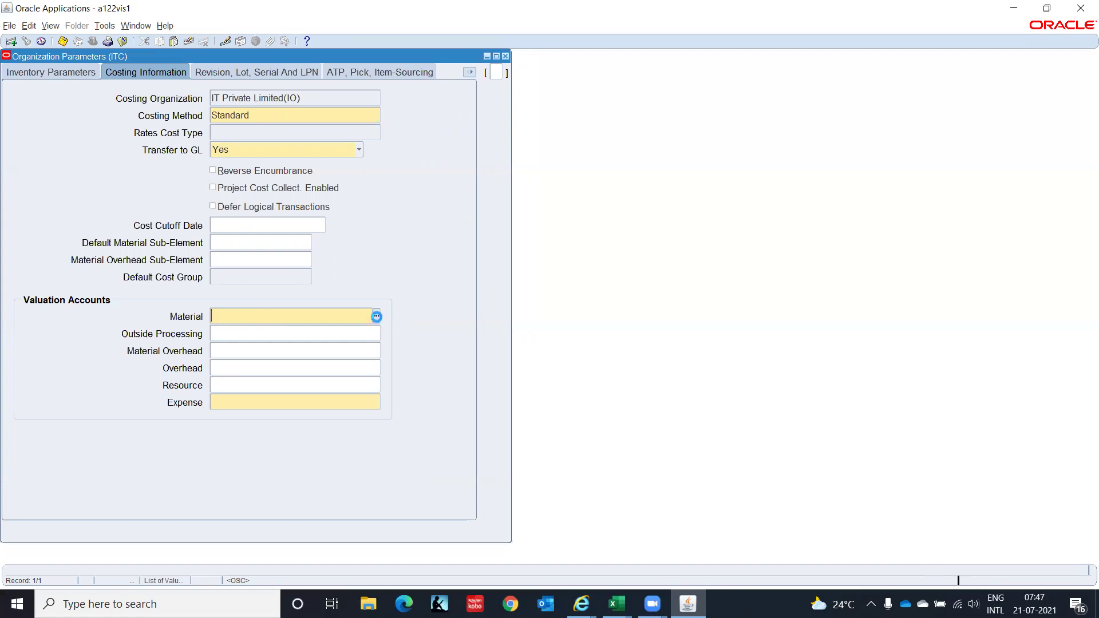
left_click(377, 317)
type("C1")
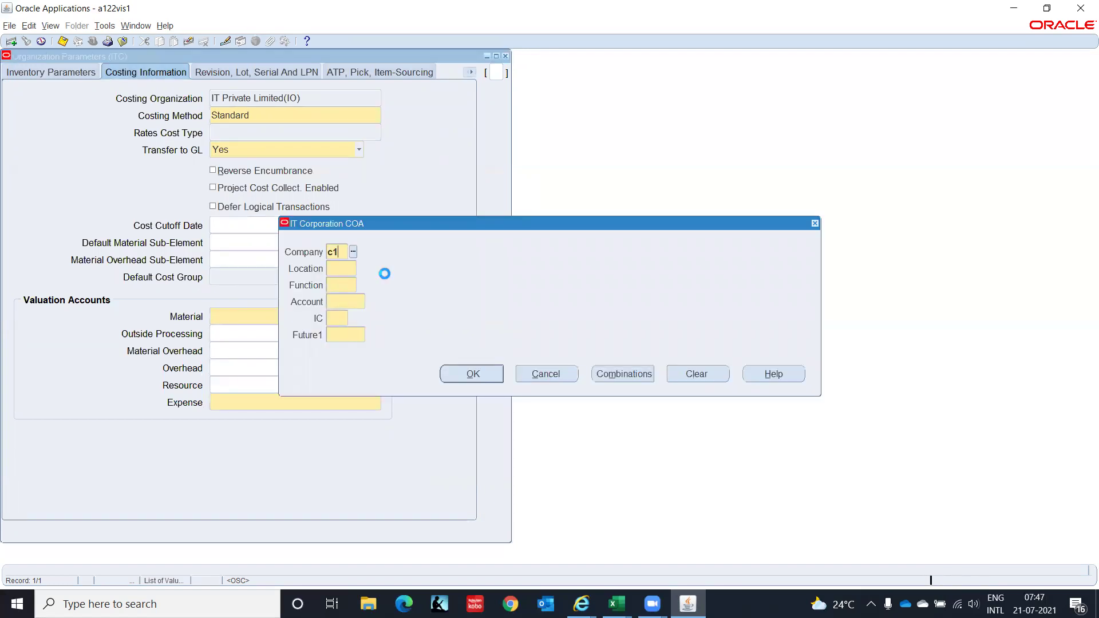
key("Tab")
type("chn")
key("Tab")
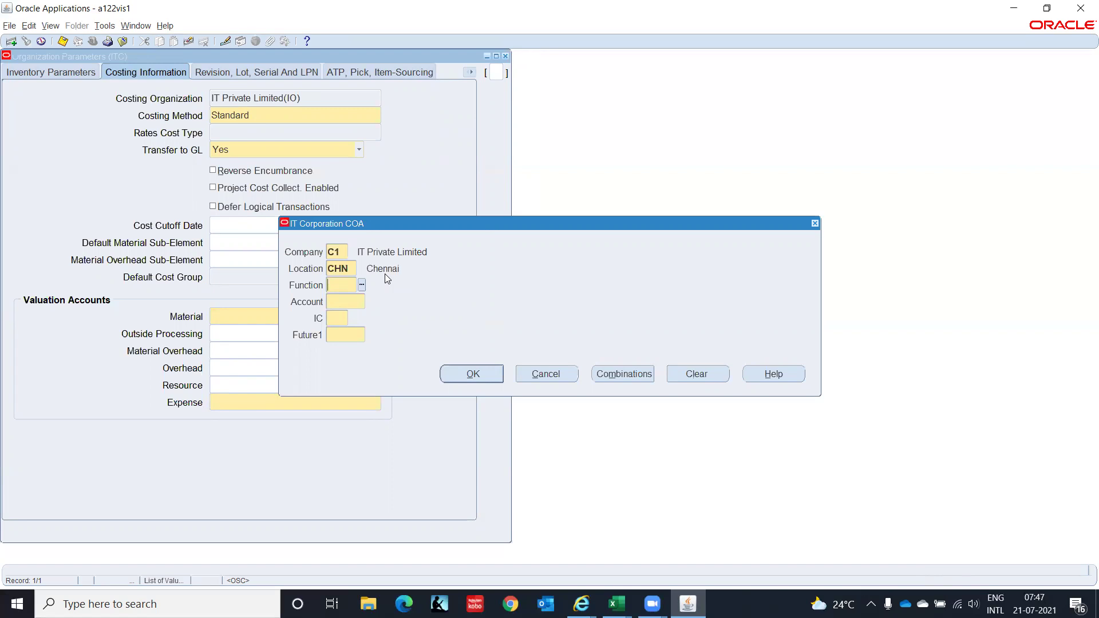
type("000")
key("Tab")
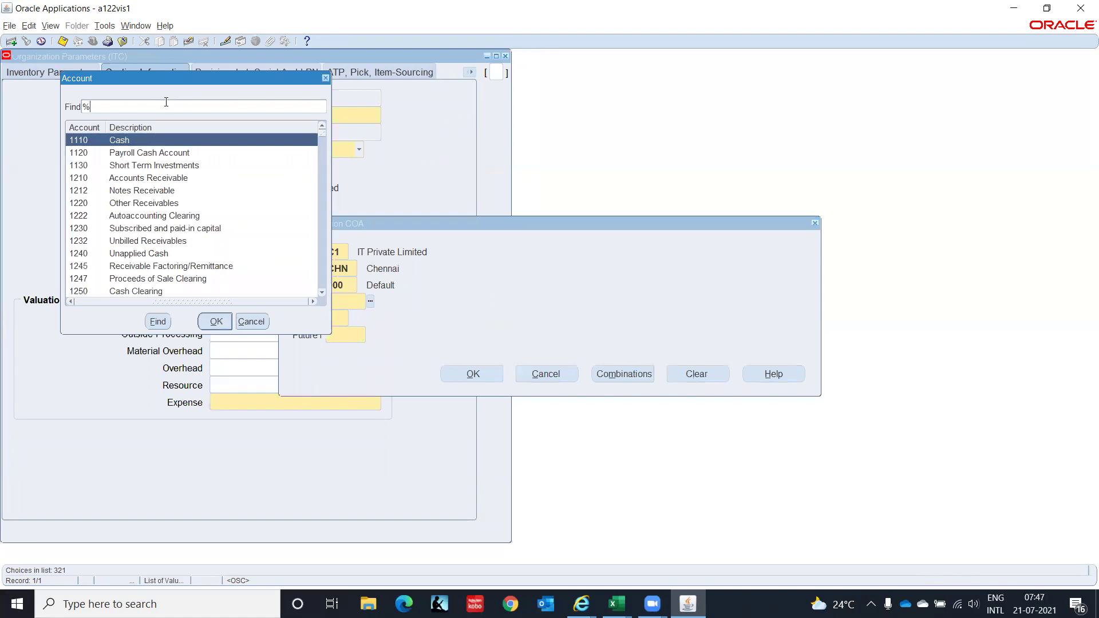
type("141")
key("Return")
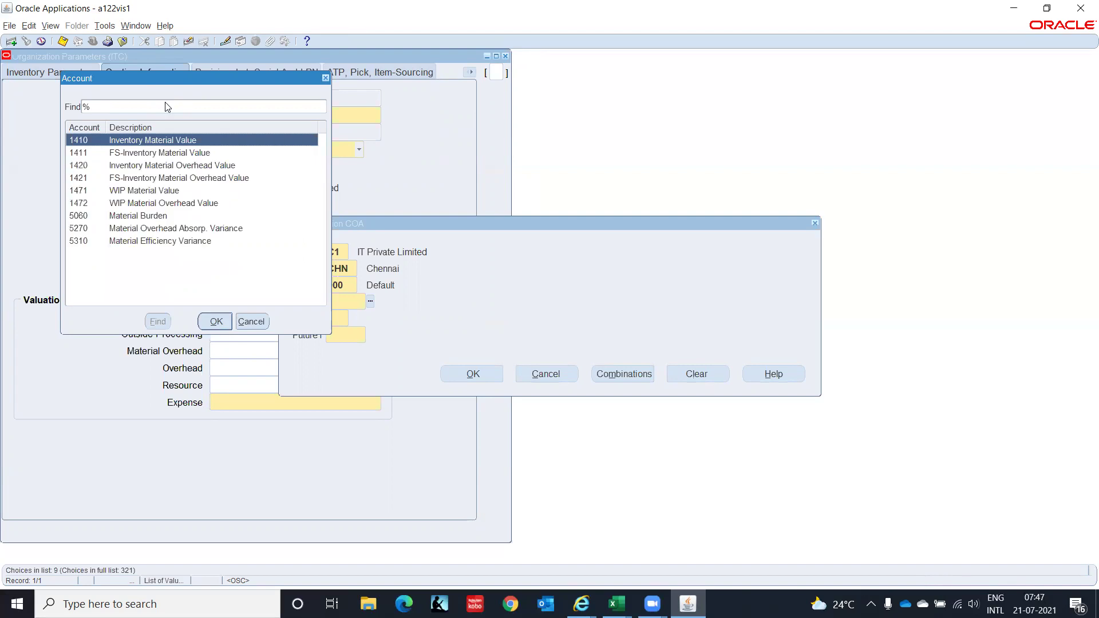
key("Return")
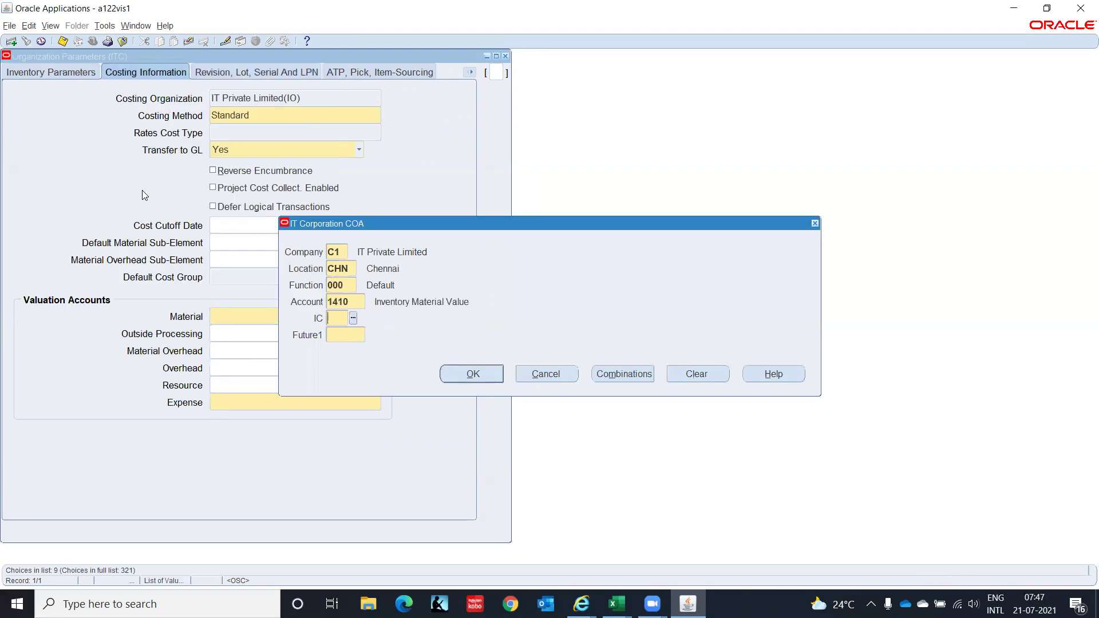
type("0")
type("000")
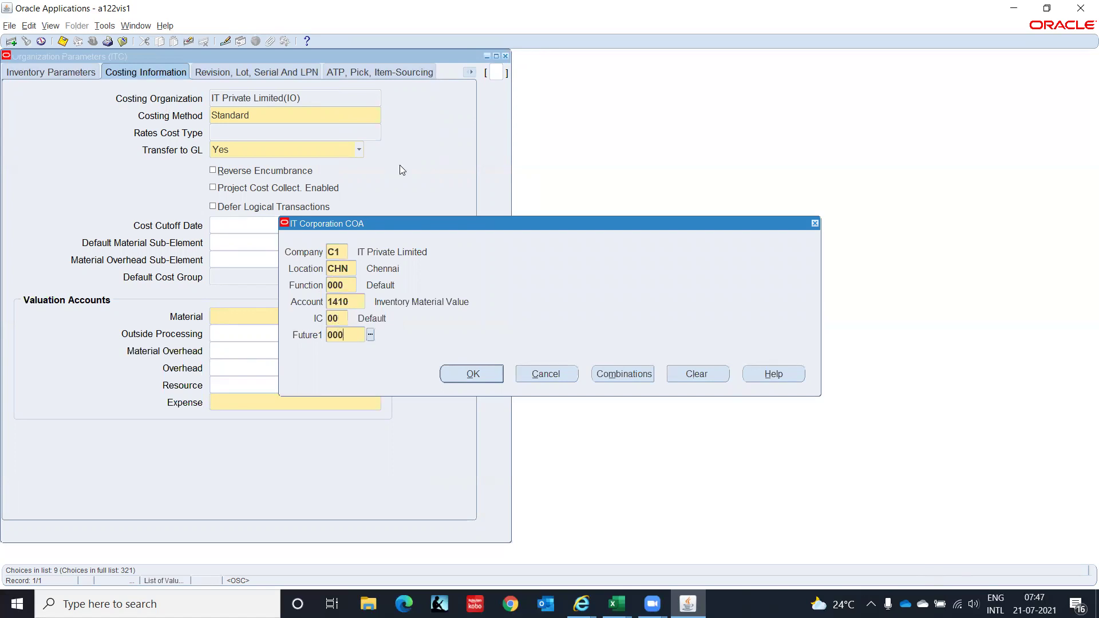
key("Tab")
key("Return")
Begin the Expense account with C1, CHN, 000 and bring up the account list.
left_click(254, 397)
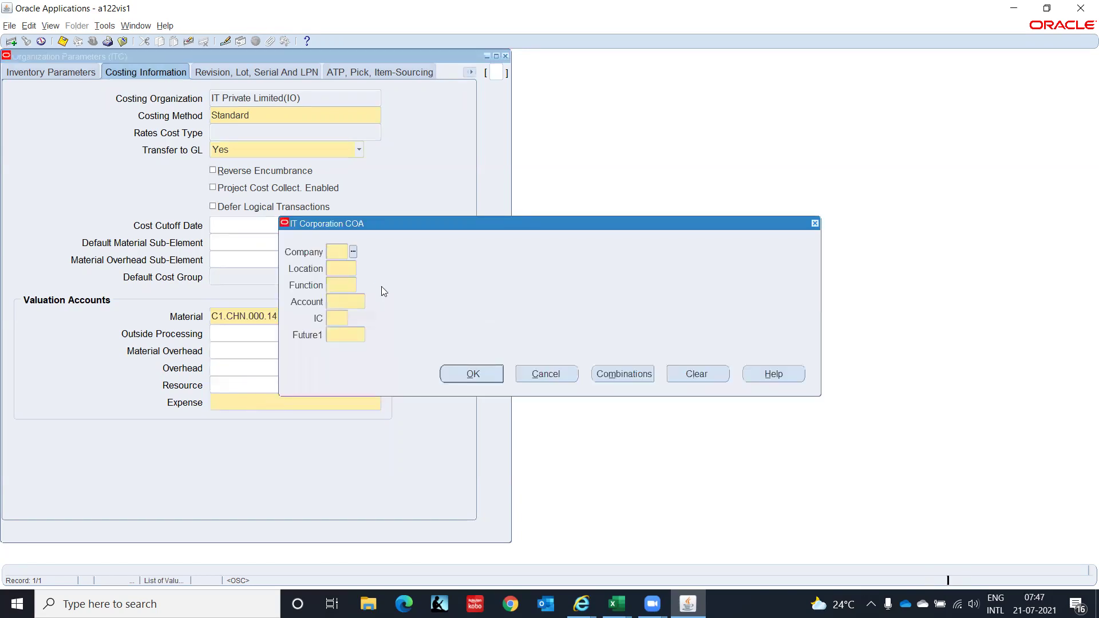
type("c1")
key("Tab")
type("chn")
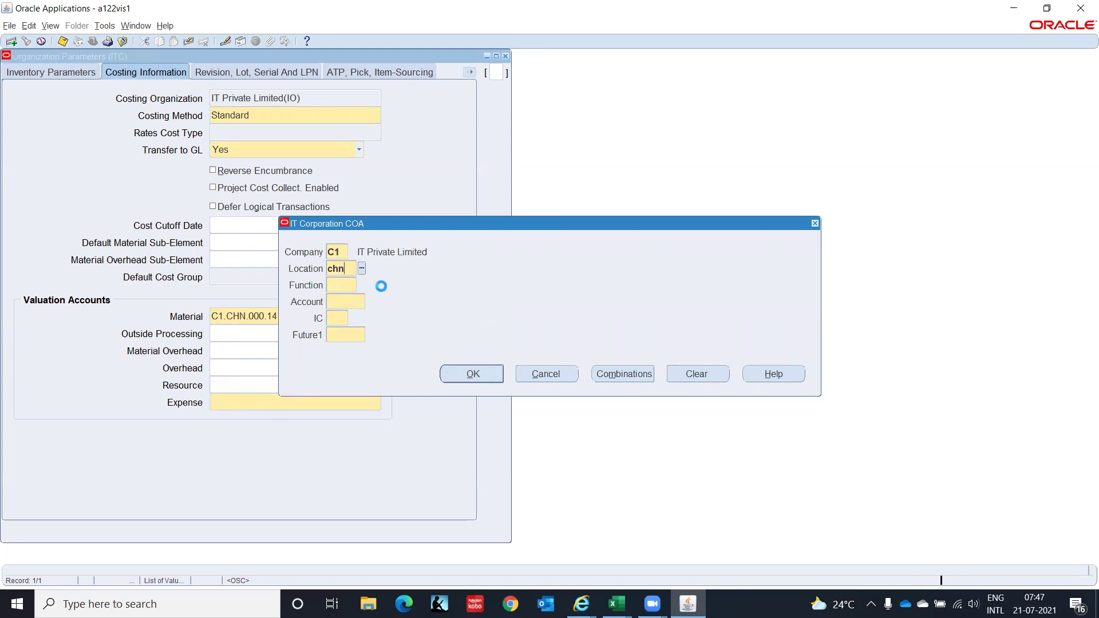
key("Tab")
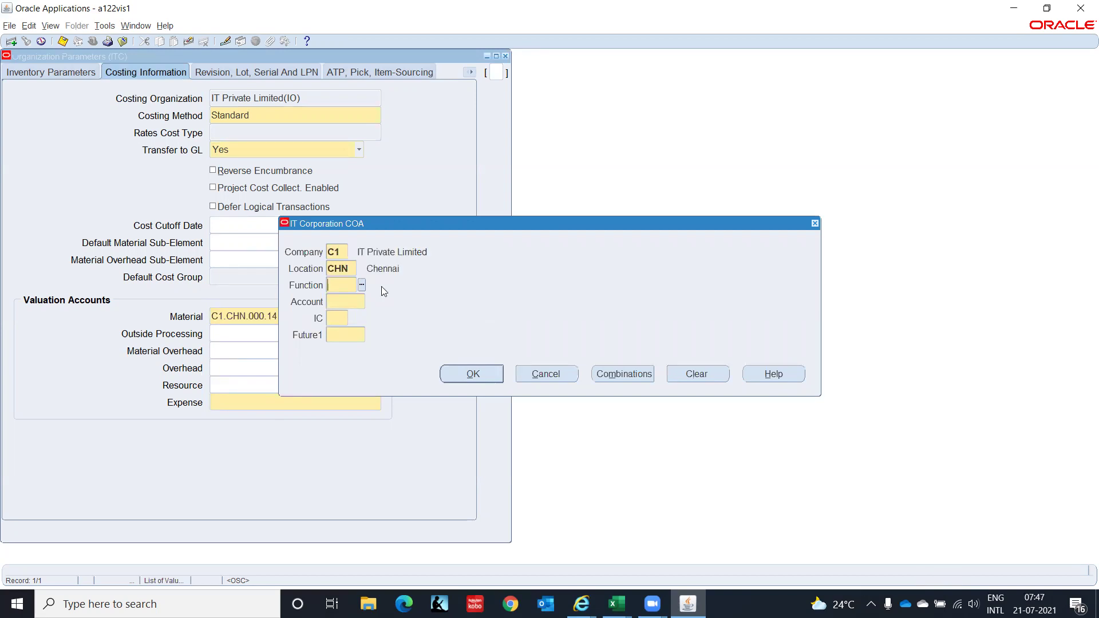
type("000")
key("Tab")
key("ctrl+l")
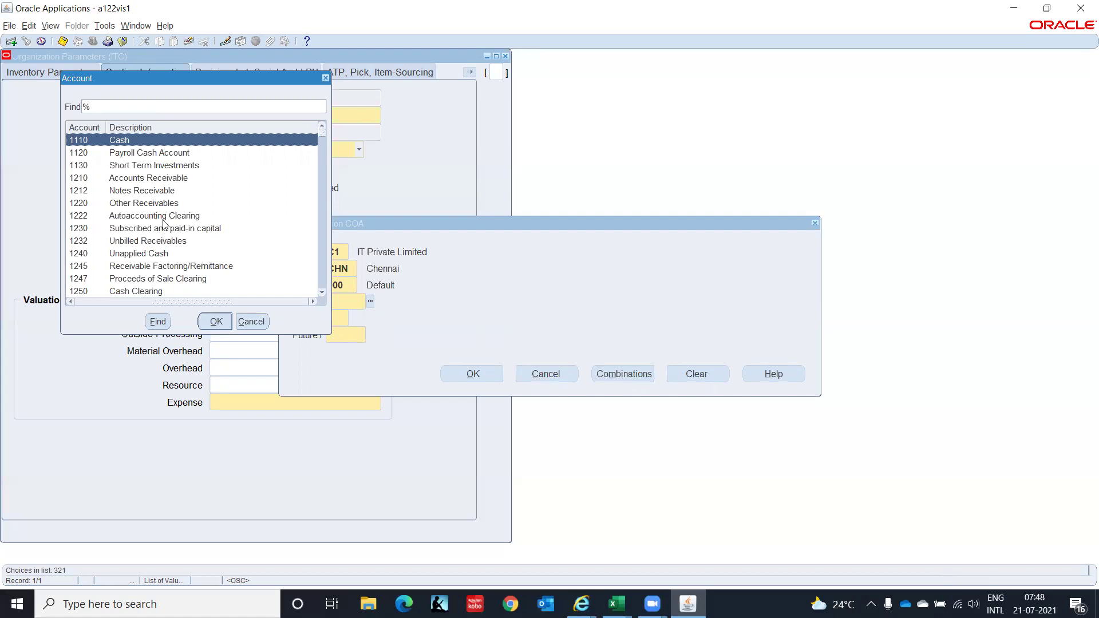
Browse the account list for Mat% and exp% matches.
left_click(129, 107)
type("Mat%")
key("Return")
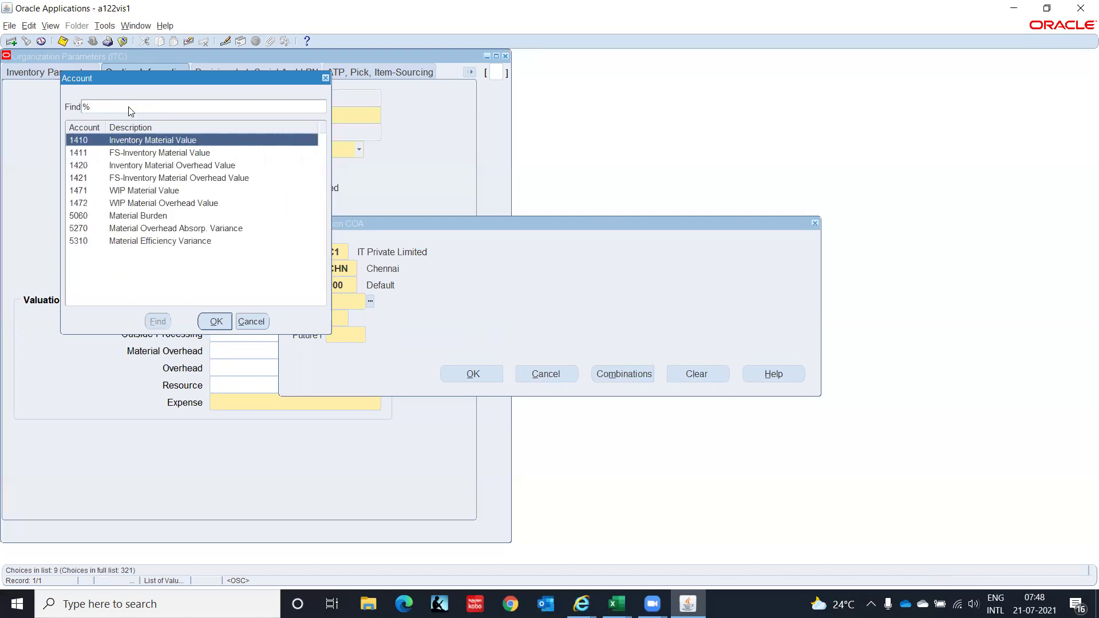
key("Down")
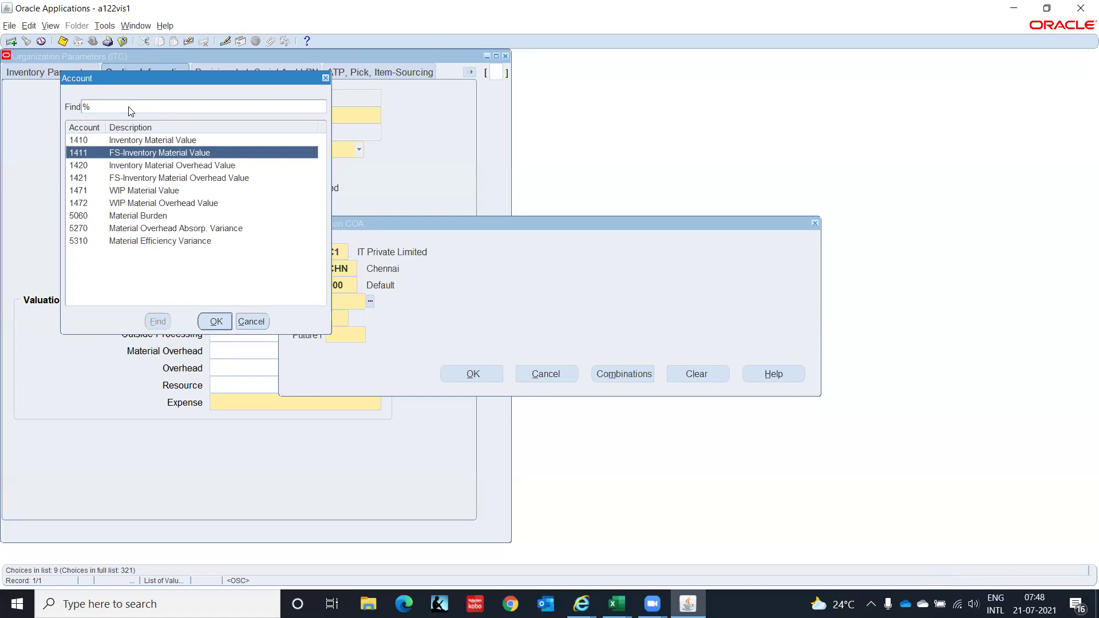
key("Down")
key("Down")
key("Down")
key("Down")
key("Down")
key("Down")
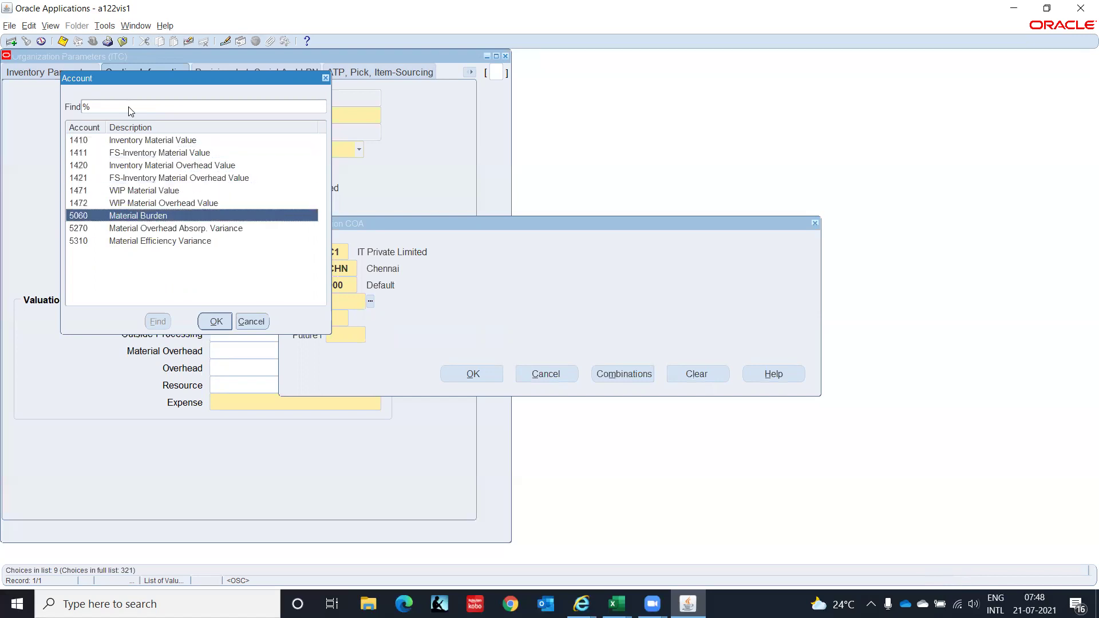
key("Down")
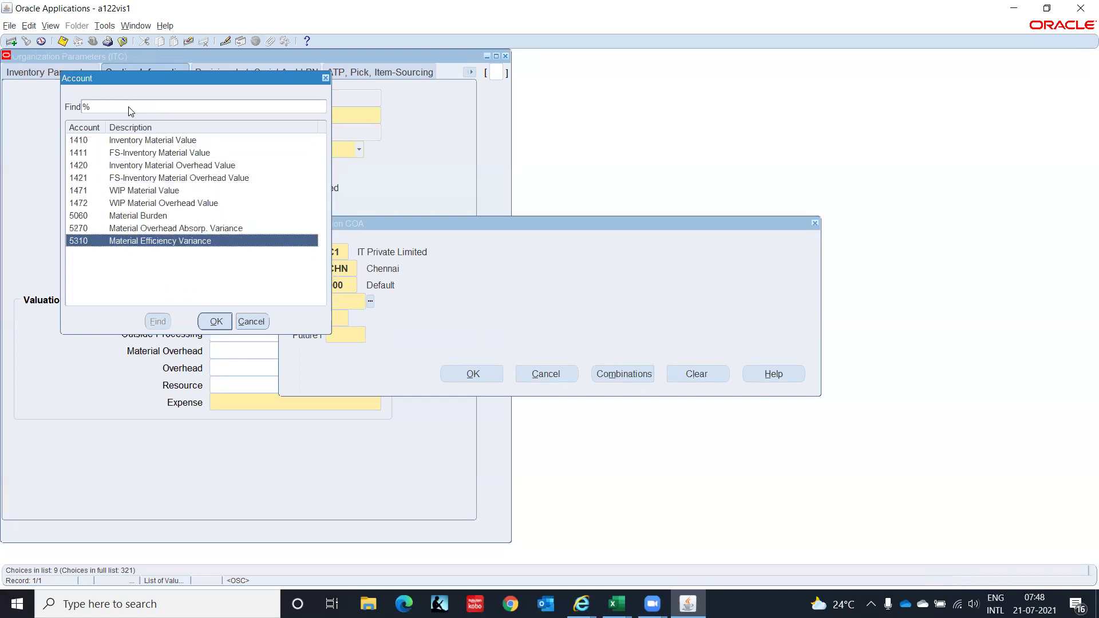
left_click(130, 106)
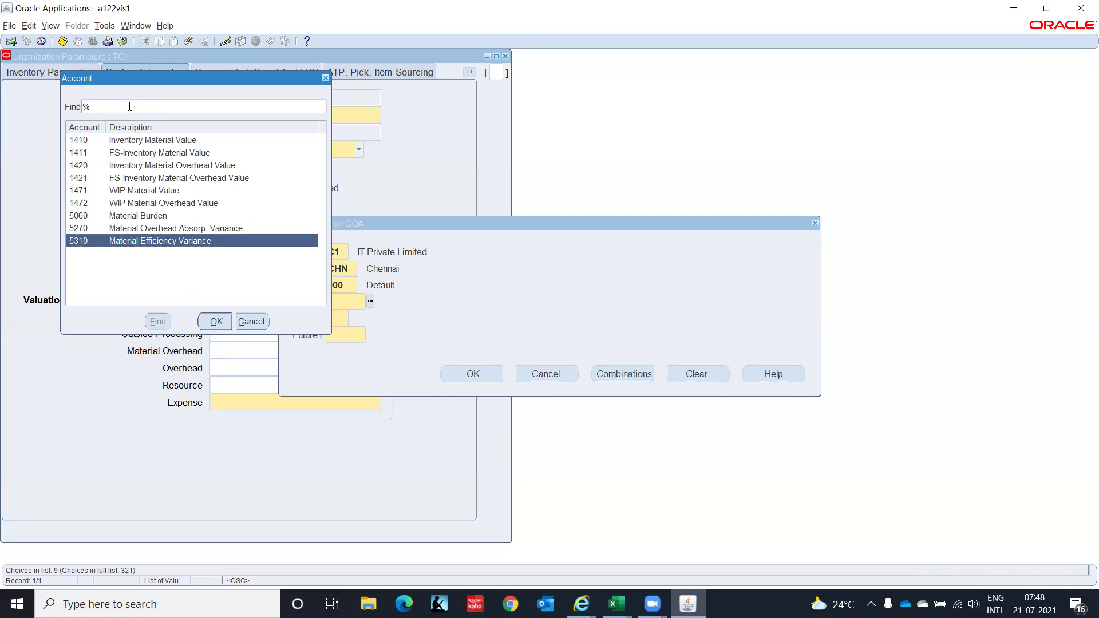
type("exp%")
key("Return")
key("Down")
key("Down")
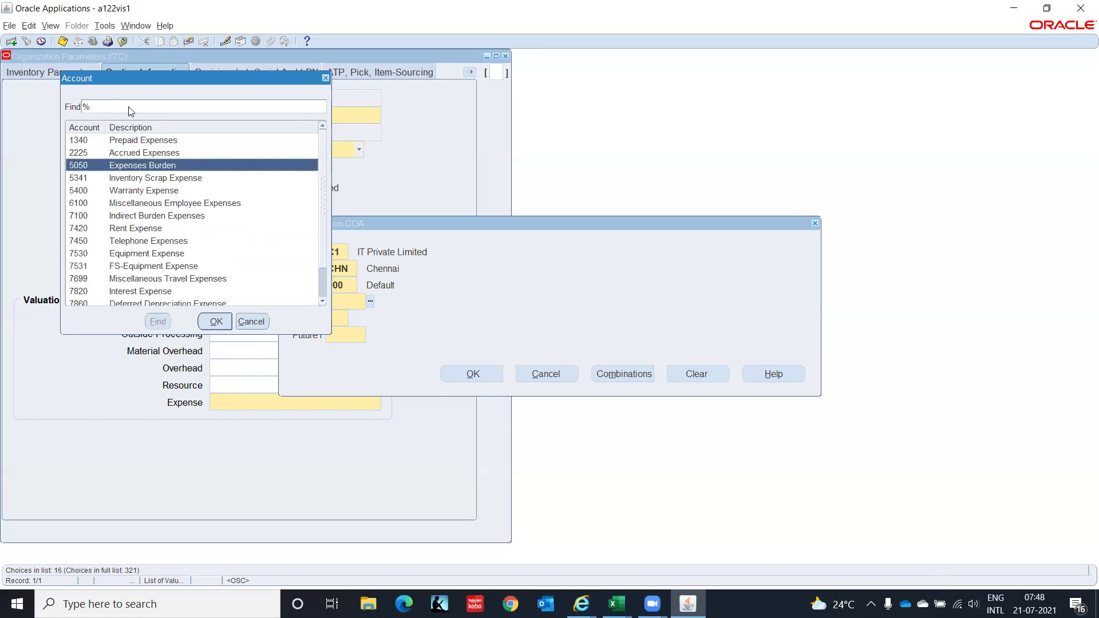
key("Down")
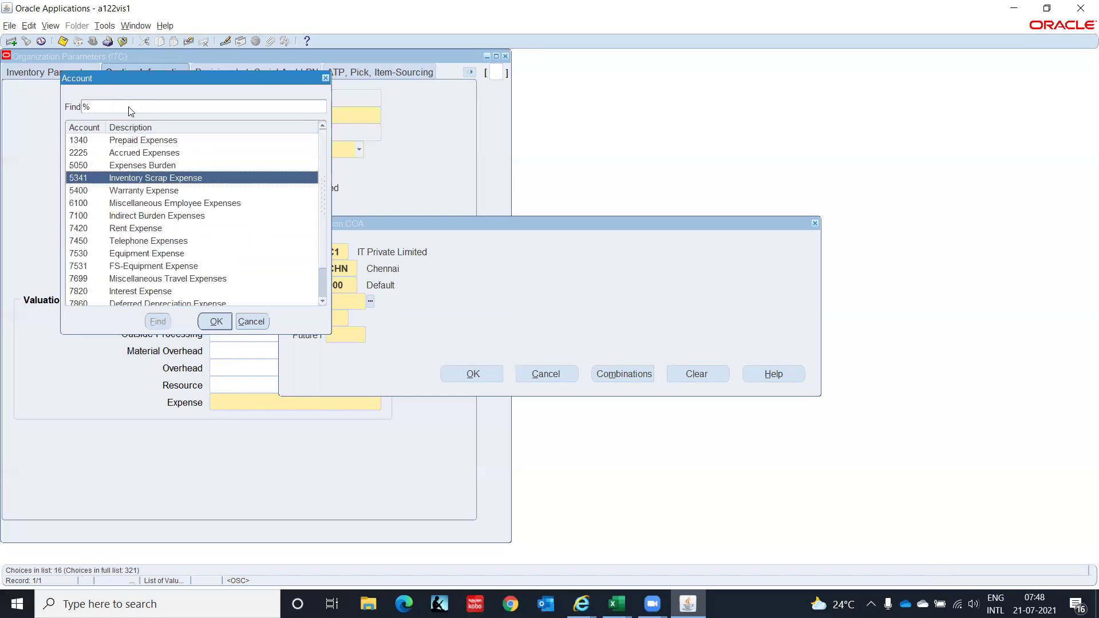
key("Down")
key("Down")
key("Down")
key("Down")
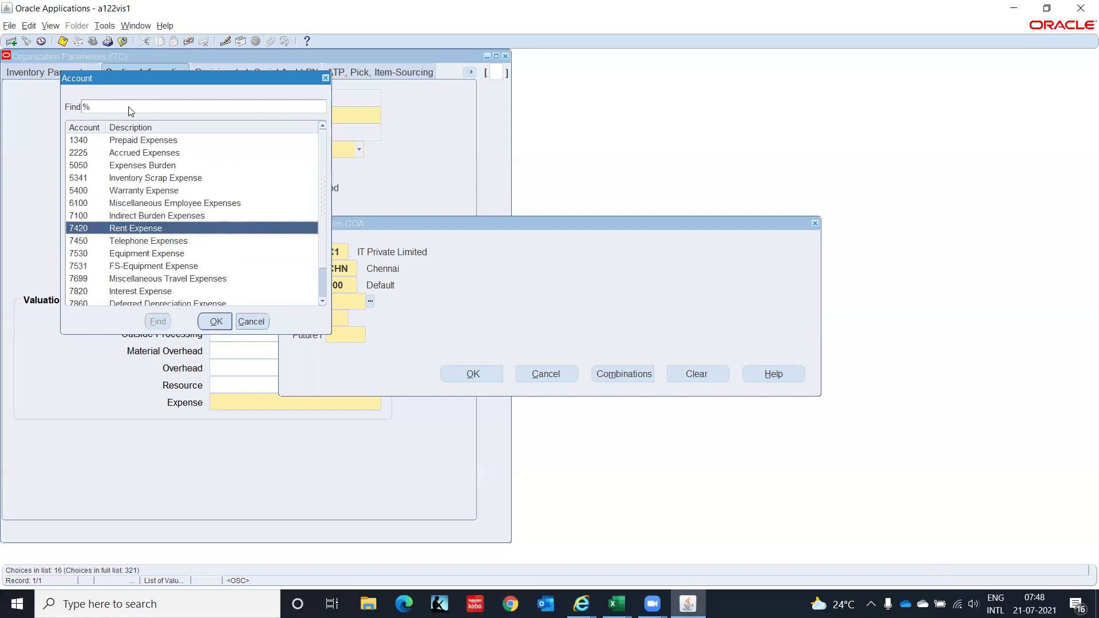
key("Down")
key("Down")
key("Down")
key("Down")
key("Down")
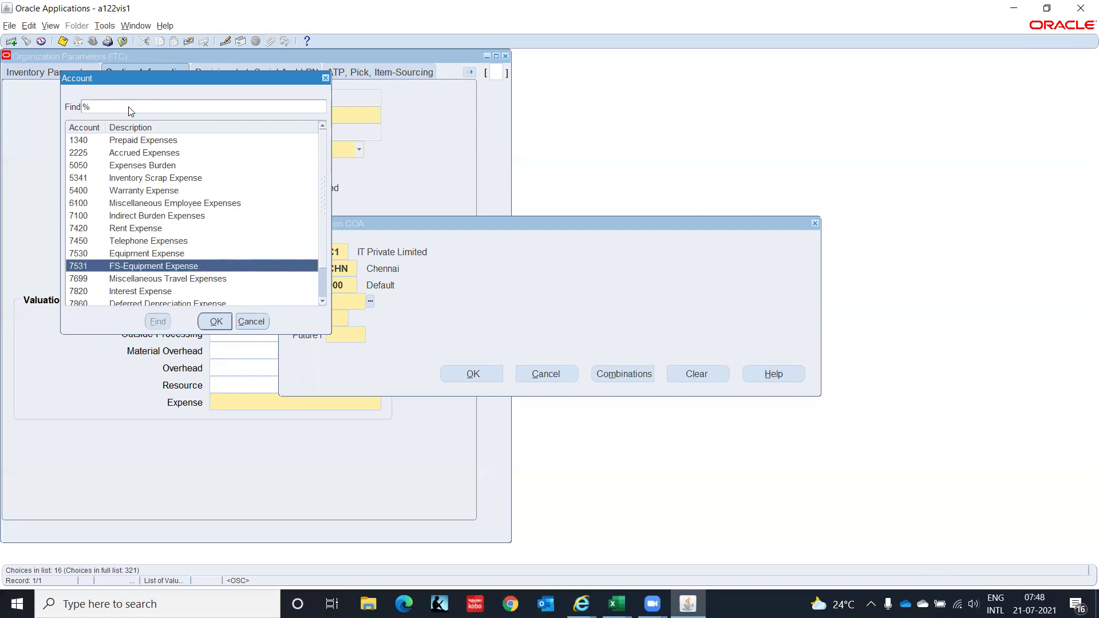
key("Down")
key("Down")
key("Down")
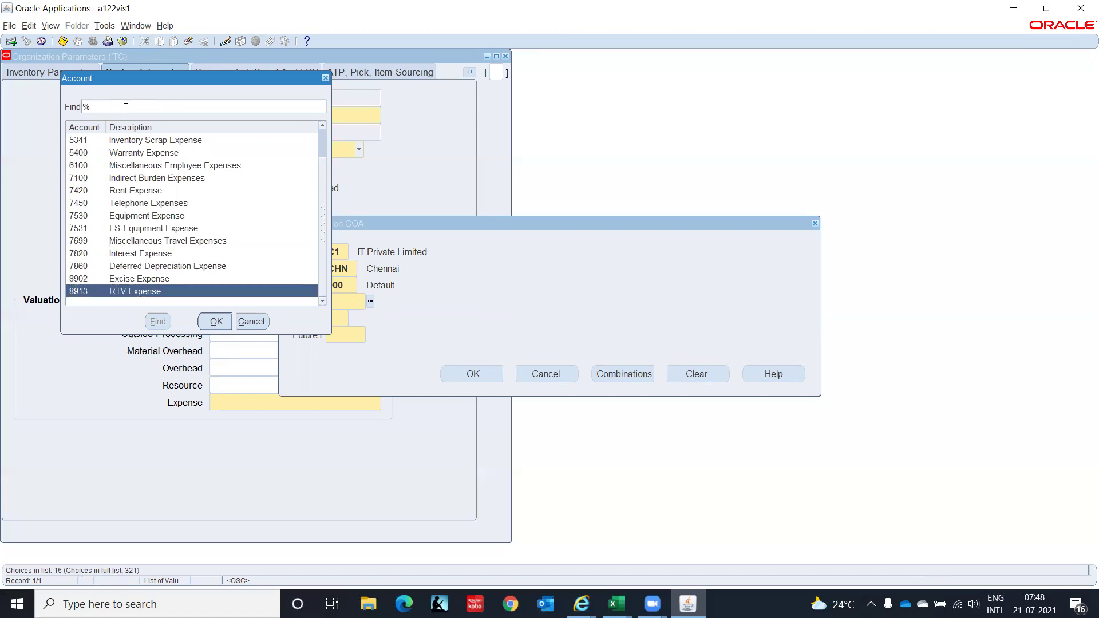
Search Inve%, choose 5200 Other Cost of Sales - Inventory, and finish with 00 and 0000.
type("Inve%")
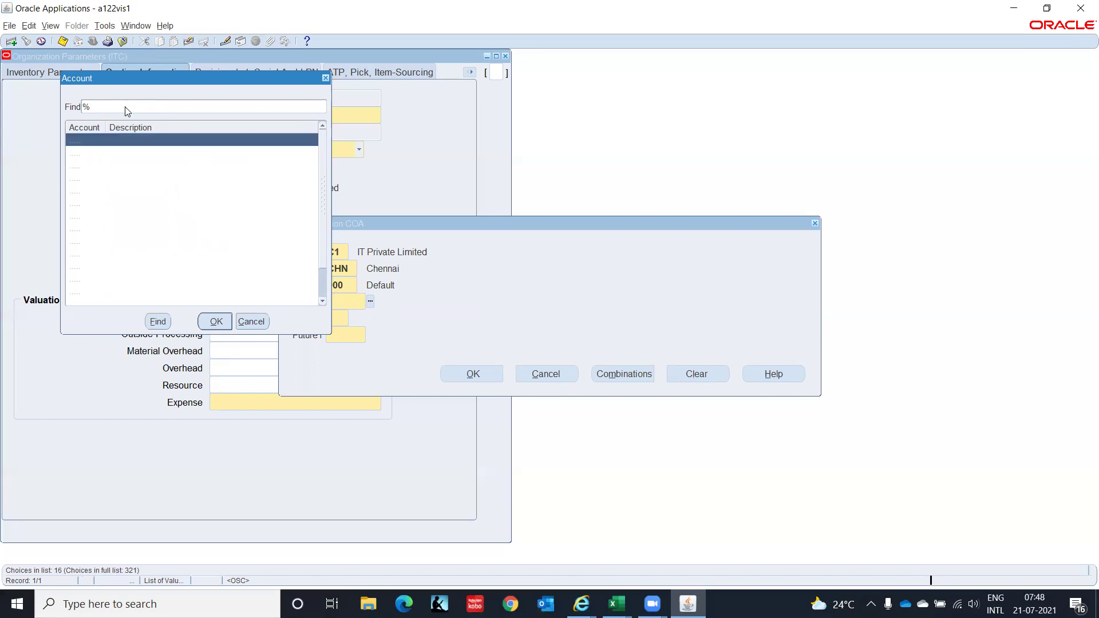
key("Down")
key("Down")
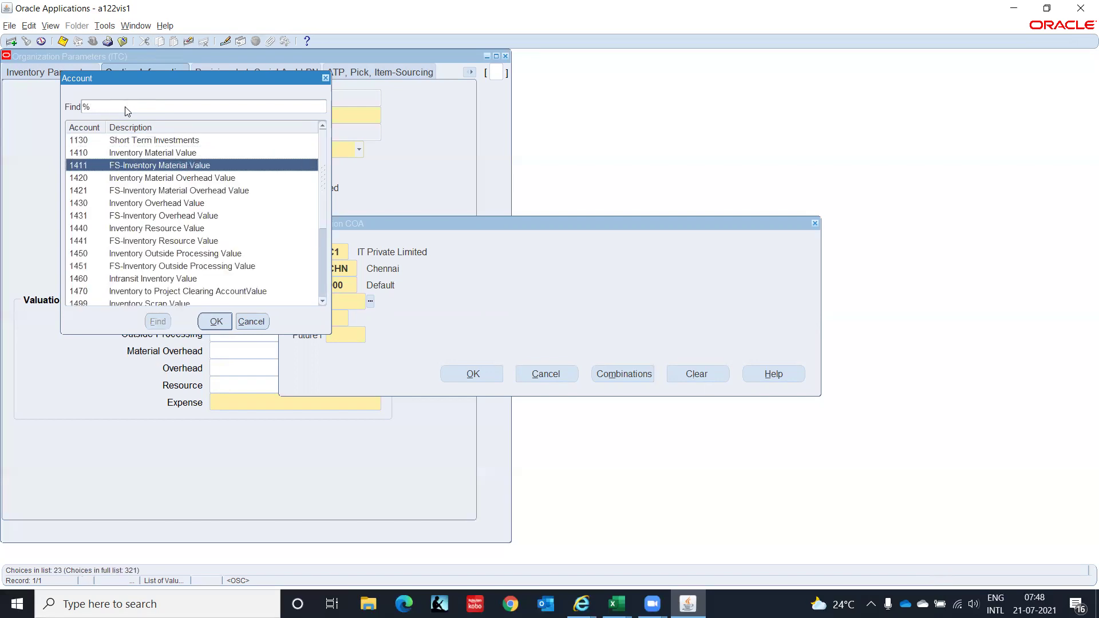
key("Down")
key("Down")
key("Down")
key("Down")
key("Down")
key("Down")
key("Down")
key("Down")
key("Down")
key("Down")
key("Down")
key("Down")
key("Down")
key("Down")
key("Down")
key("Down")
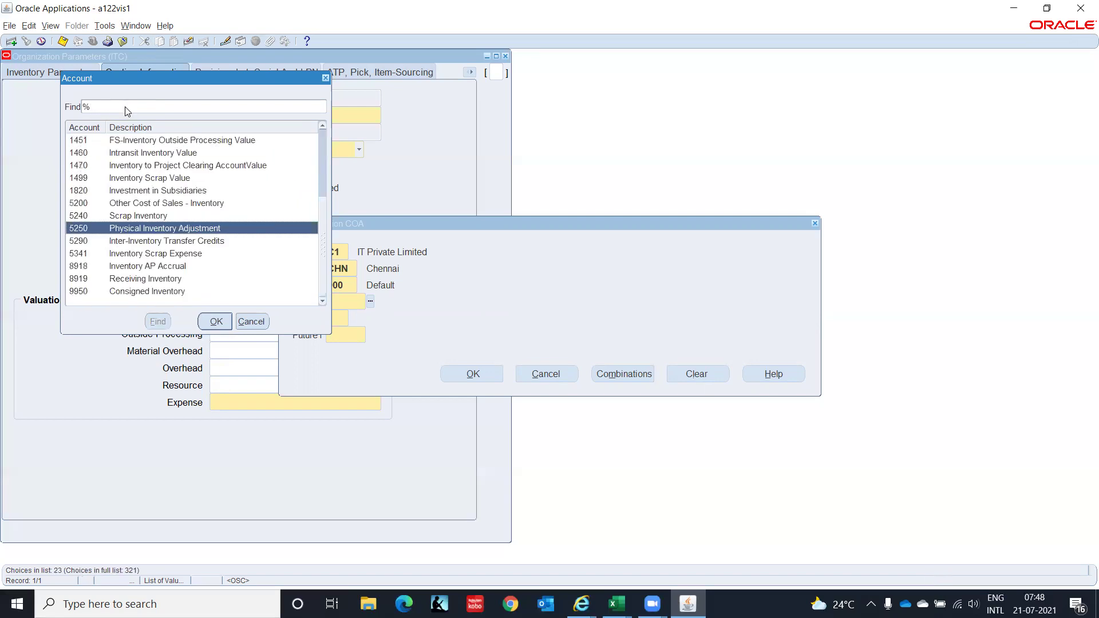
key("Down")
key("Down")
key("Down")
key("Down")
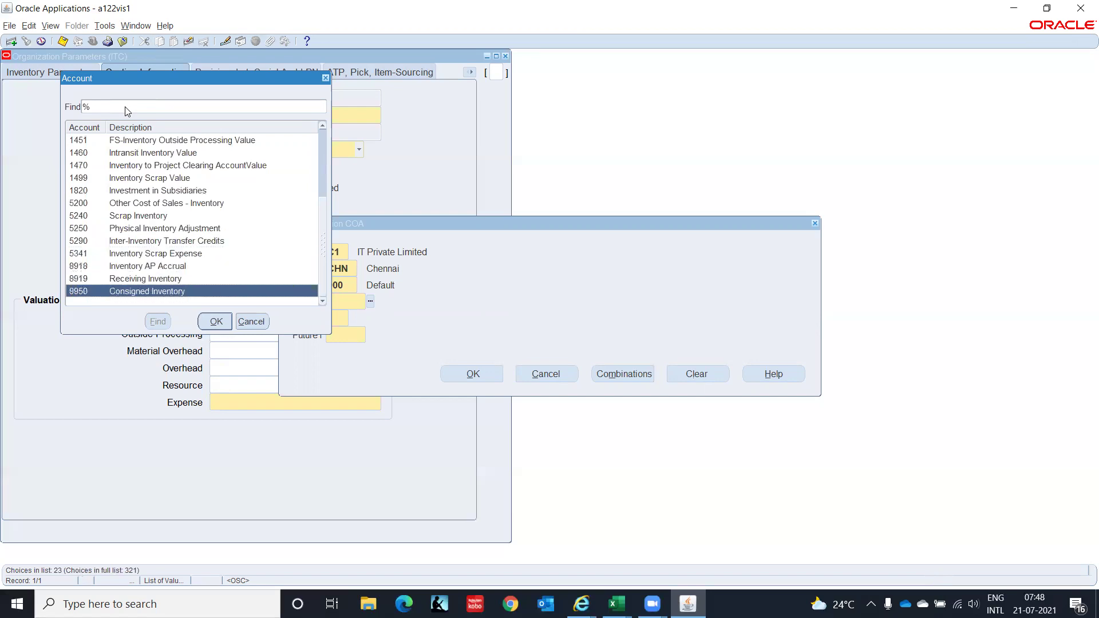
key("Up")
key("Up")
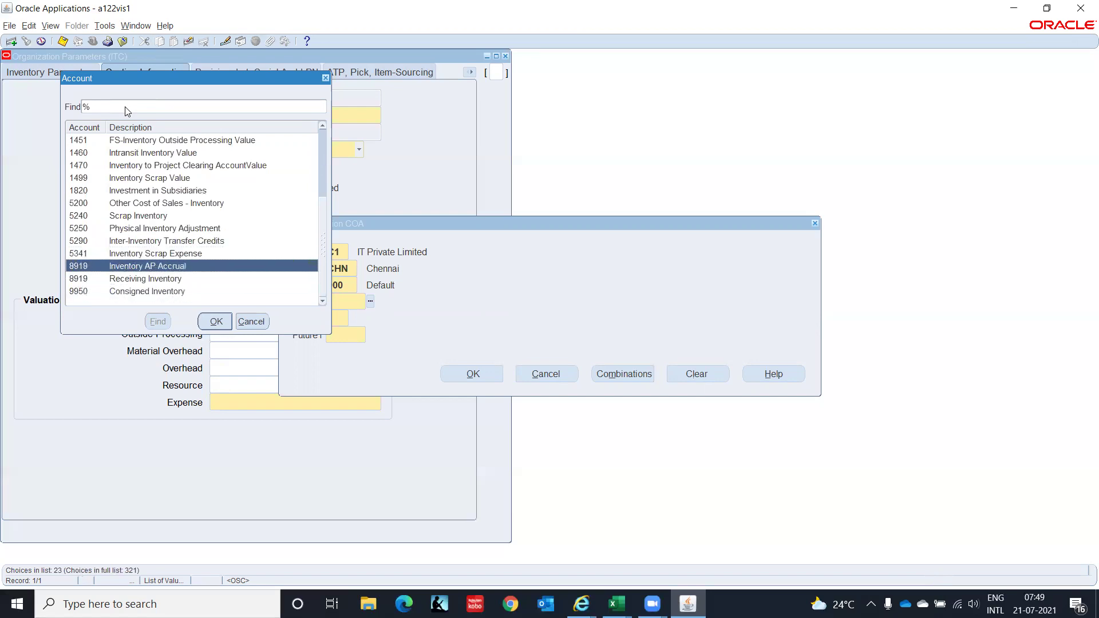
key("Up")
key("Up")
key("Up")
key("Up")
key("Up")
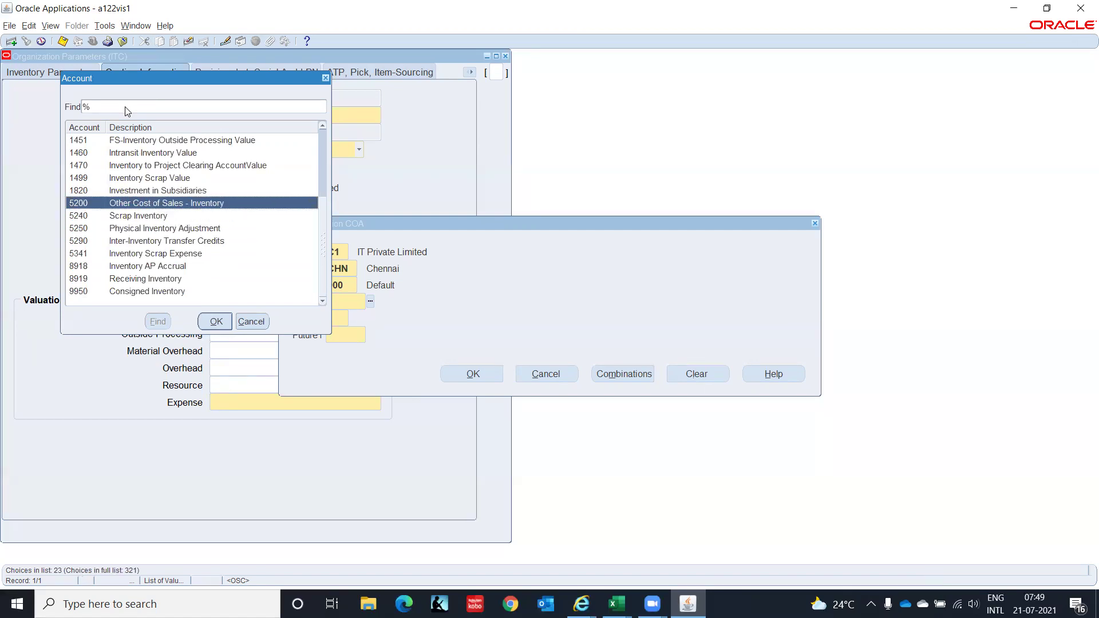
left_click(215, 322)
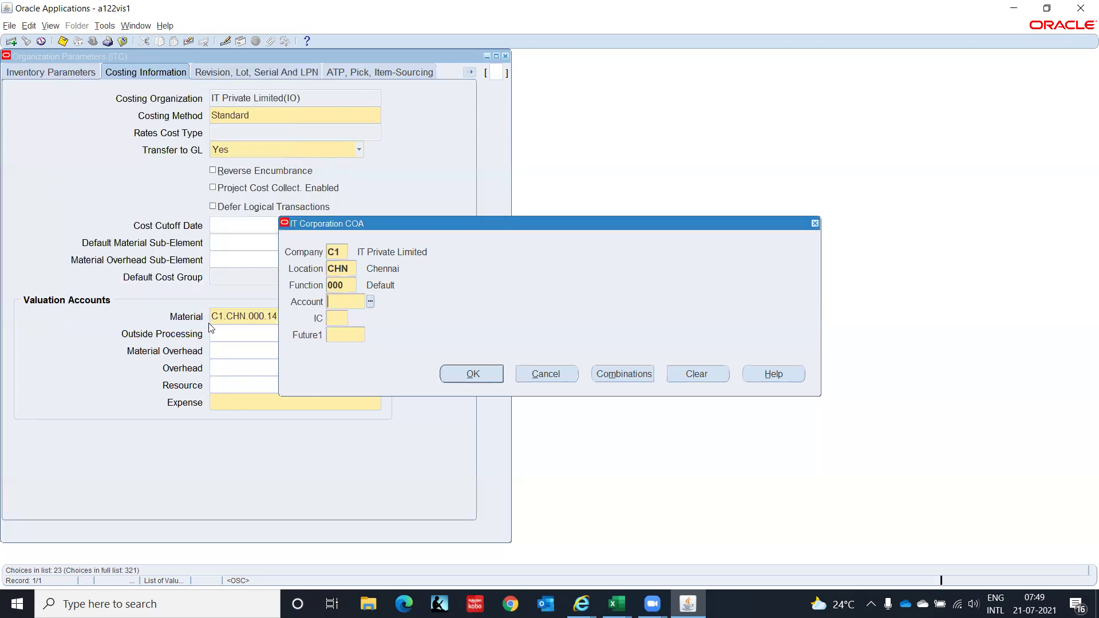
type("00")
key("Tab")
type("0000")
key("Tab")
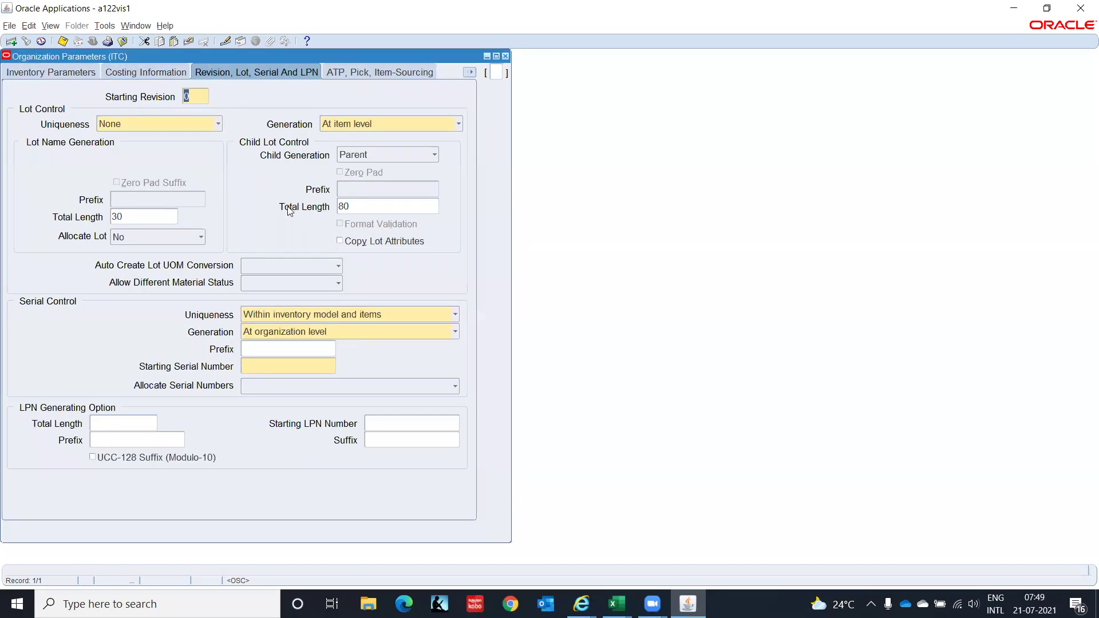
Set Starting Serial Number to 1, then show the ATP, Pick, Item-Sourcing page.
left_click(292, 362)
type("1")
key("Tab")
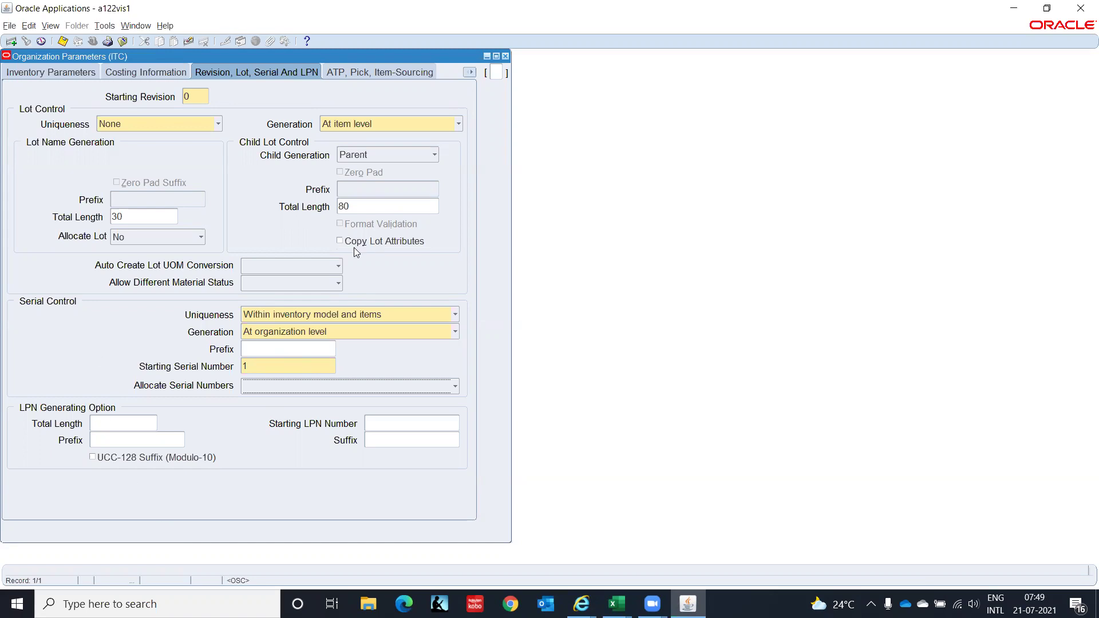
left_click(387, 73)
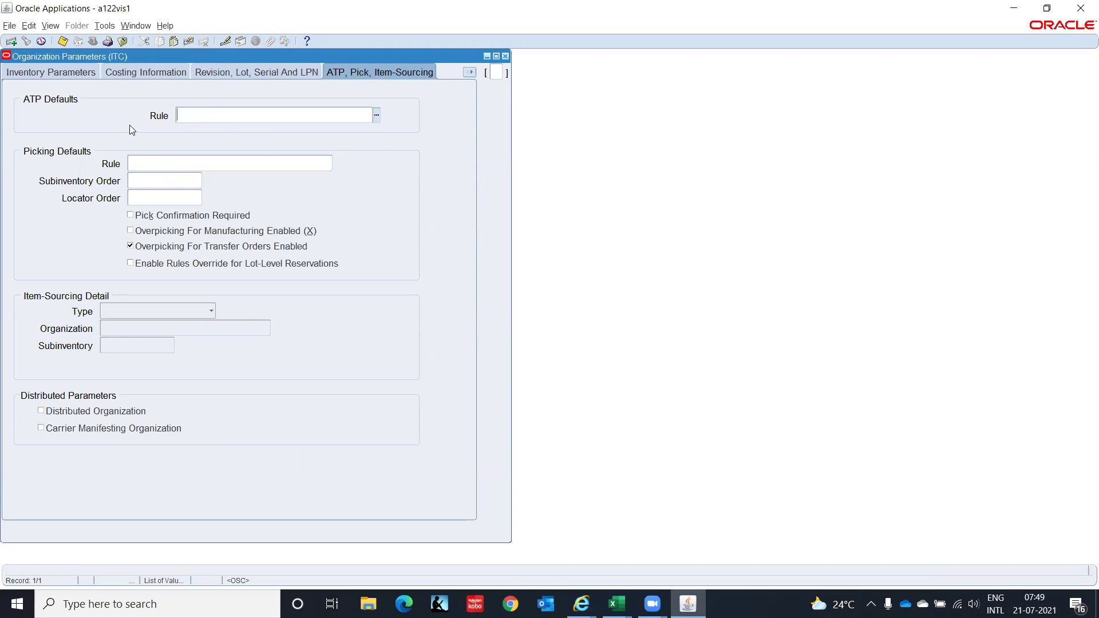
Move through Inter-Org Information to the Other Accounts page of ITC's parameters.
left_click(470, 72)
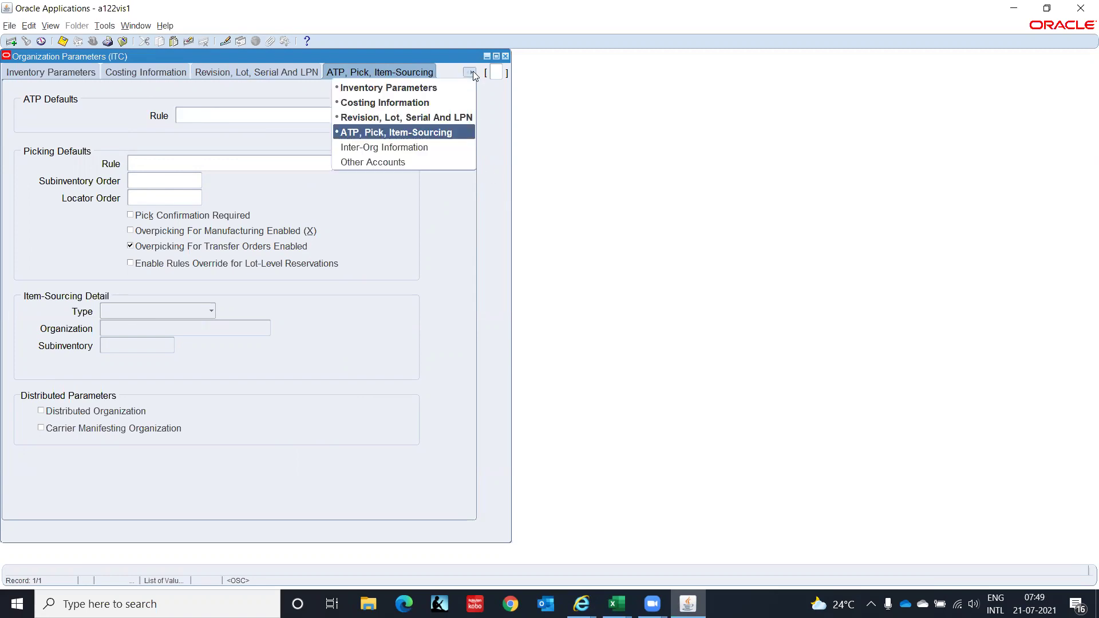
left_click(435, 150)
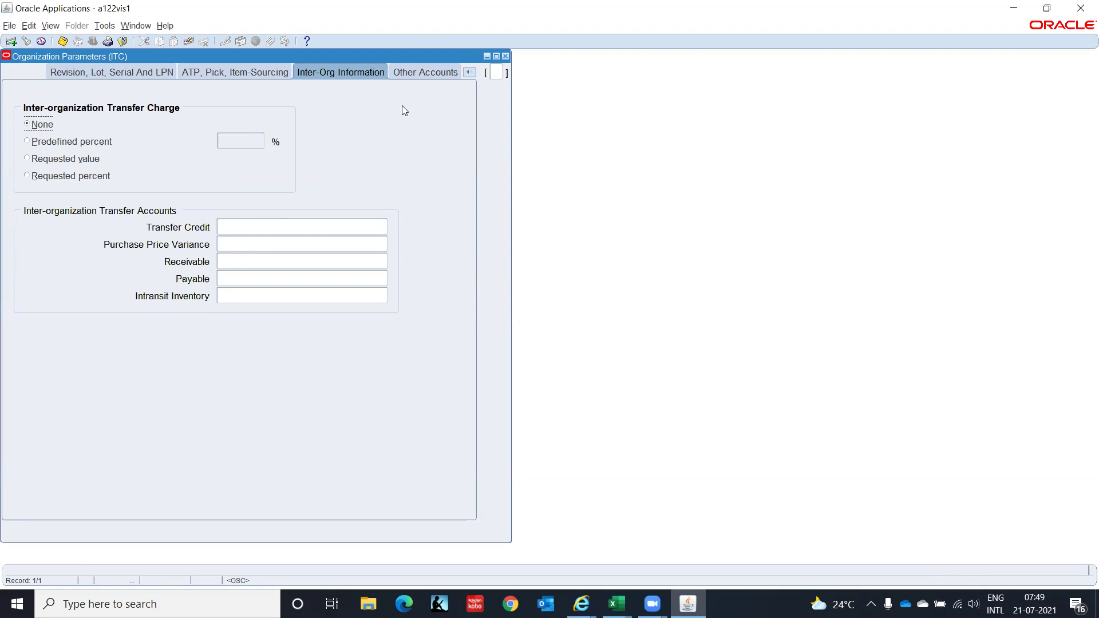
left_click(435, 71)
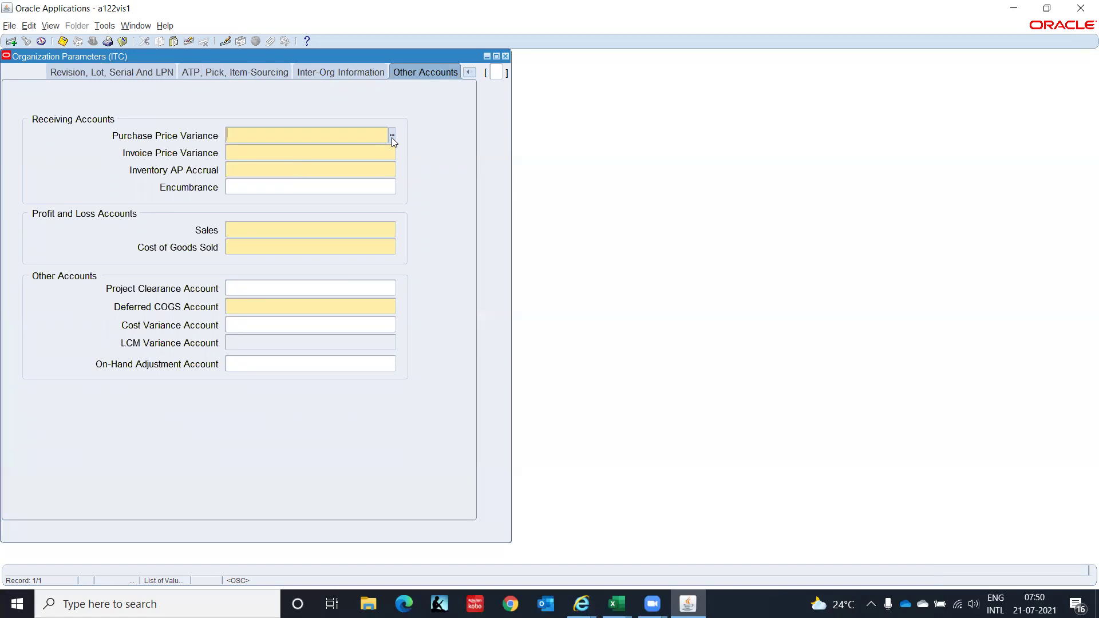
Start the Purchase Price Variance account with company C1, location CHN, function 000.
left_click(392, 136)
type("C1")
key("Tab")
type("CHN")
key("Tab")
type("000")
key("Tab")
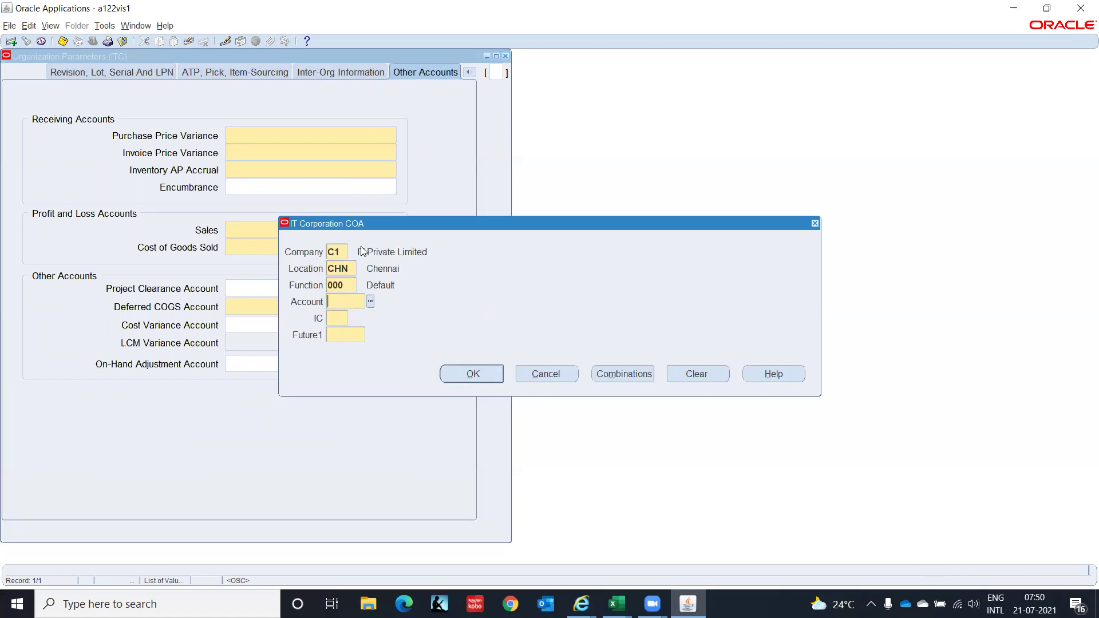
key("ctrl+l")
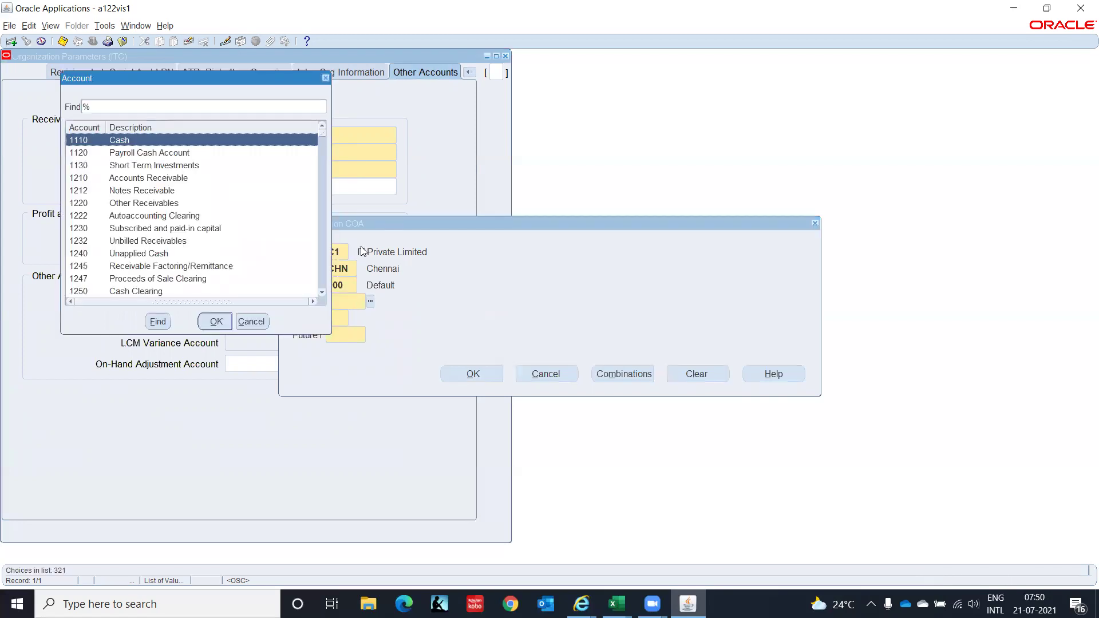
Filter accounts by 'Varian', pick 5210, and complete with 00 and 0000.
type("Var")
type("ian")
key("Return")
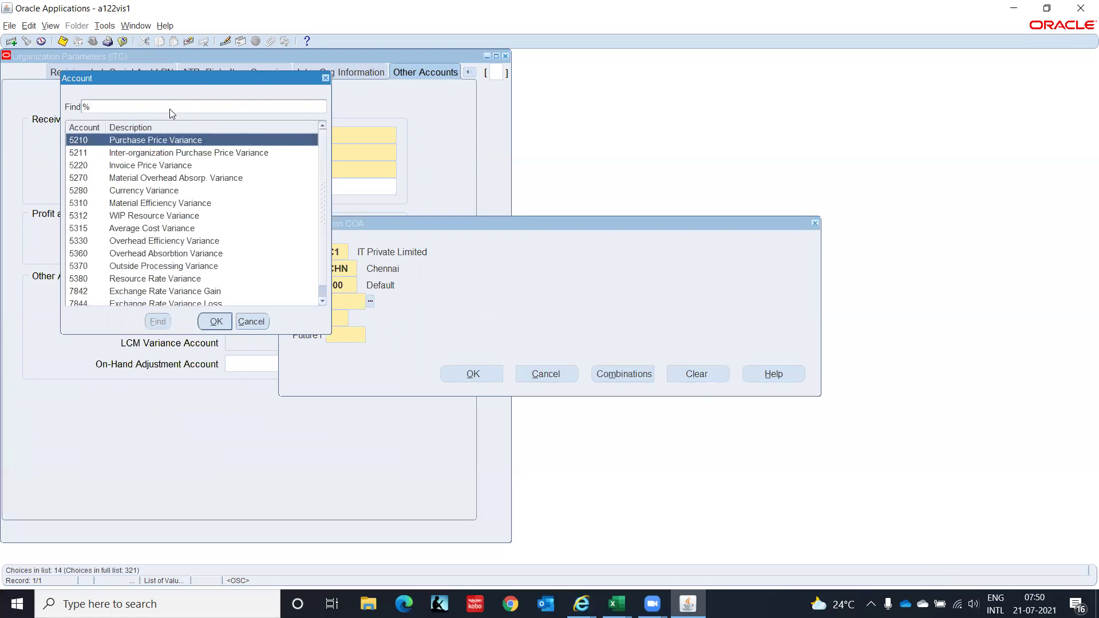
left_click(215, 321)
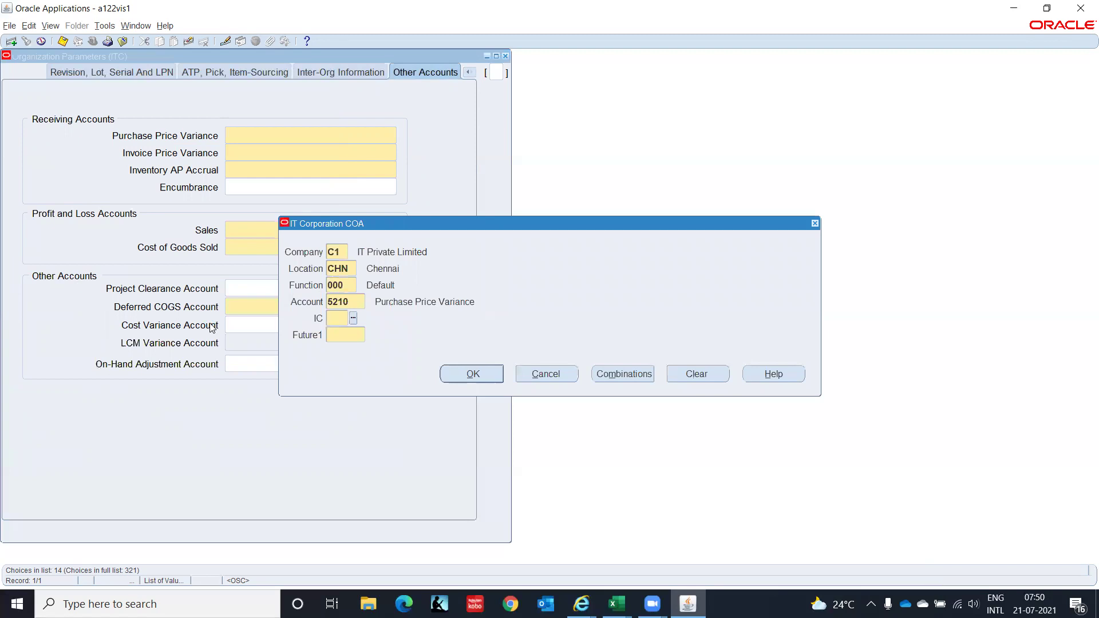
type("00")
key("Tab")
type("0000")
key("Tab")
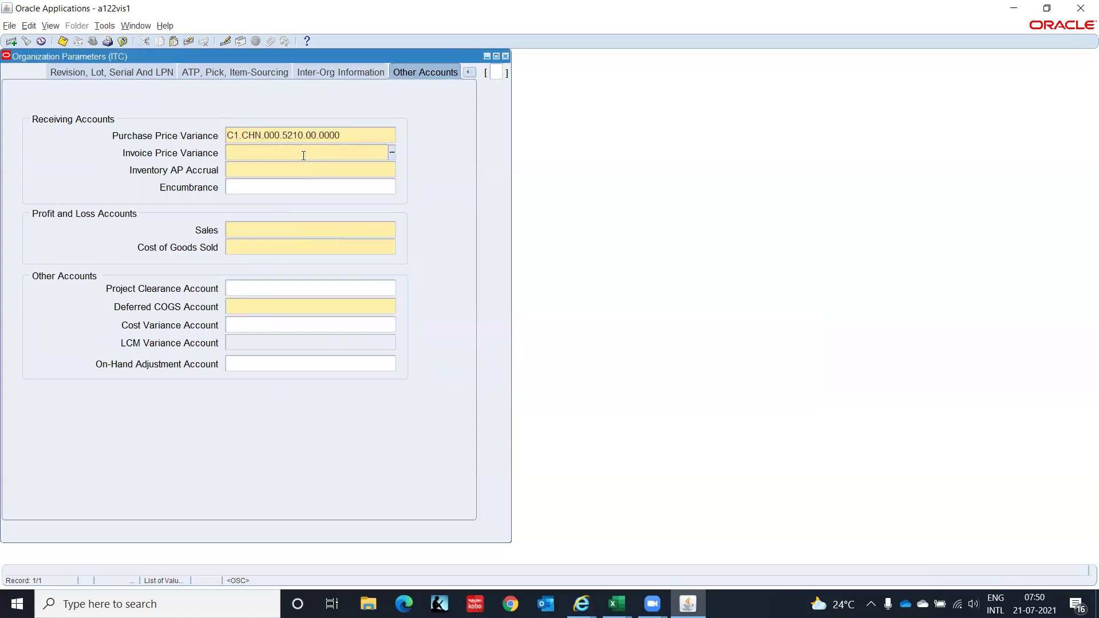
Set Invoice Price Variance to C1.CHN.000.5220.00.0000, picking 5220 from a Vari% account search.
key("shift+F5")
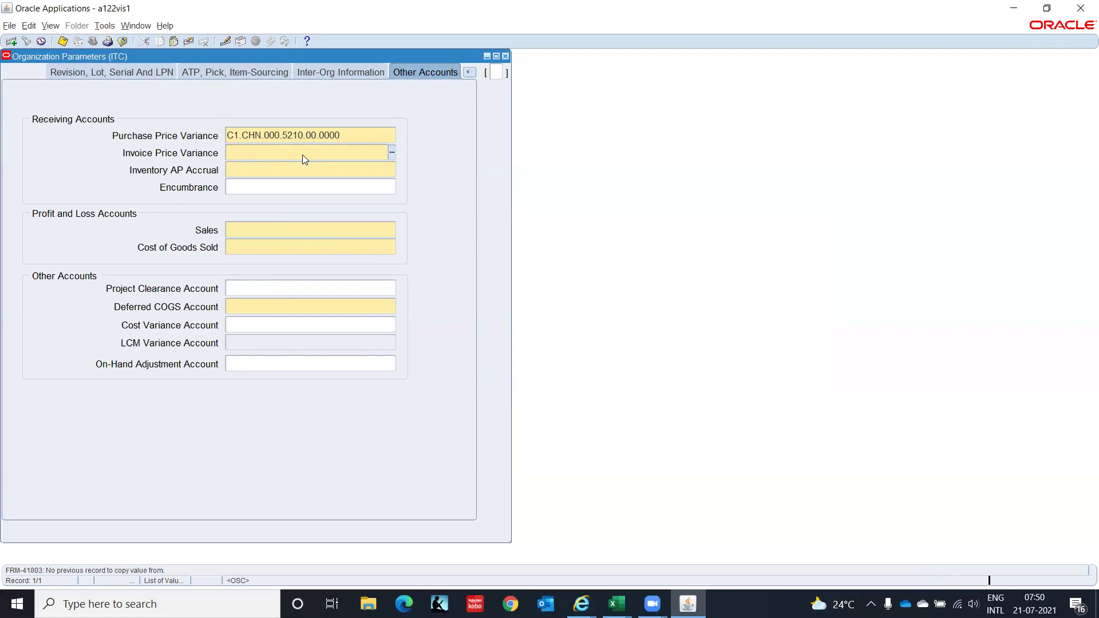
key("ctrl+l")
type("C1")
key("Tab")
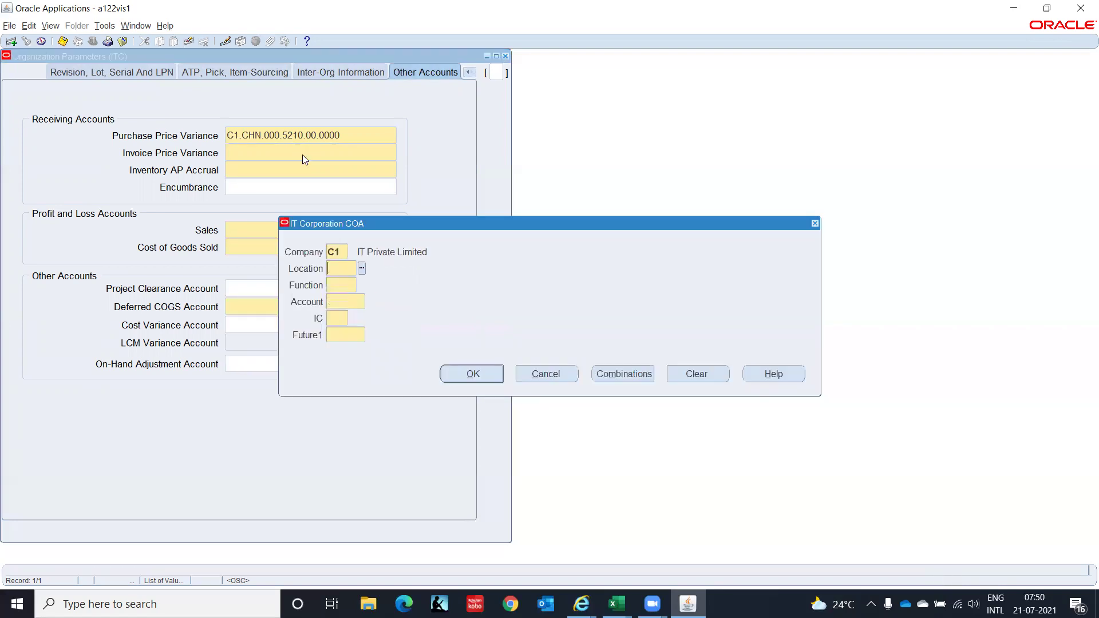
type("CHN")
key("Tab")
type("000")
key("Tab")
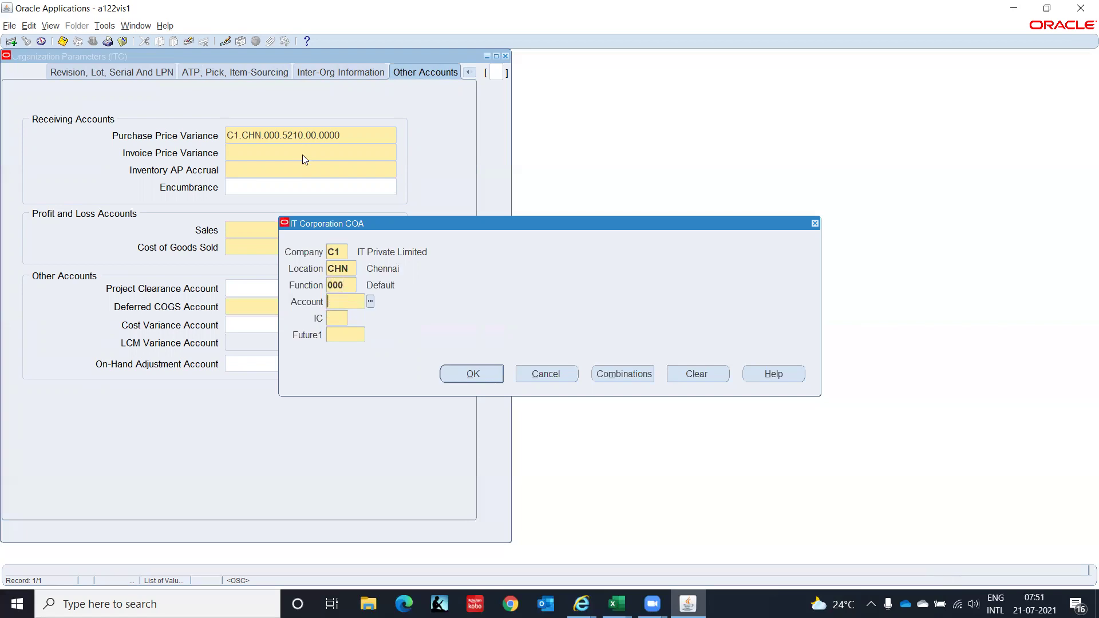
key("ctrl+l")
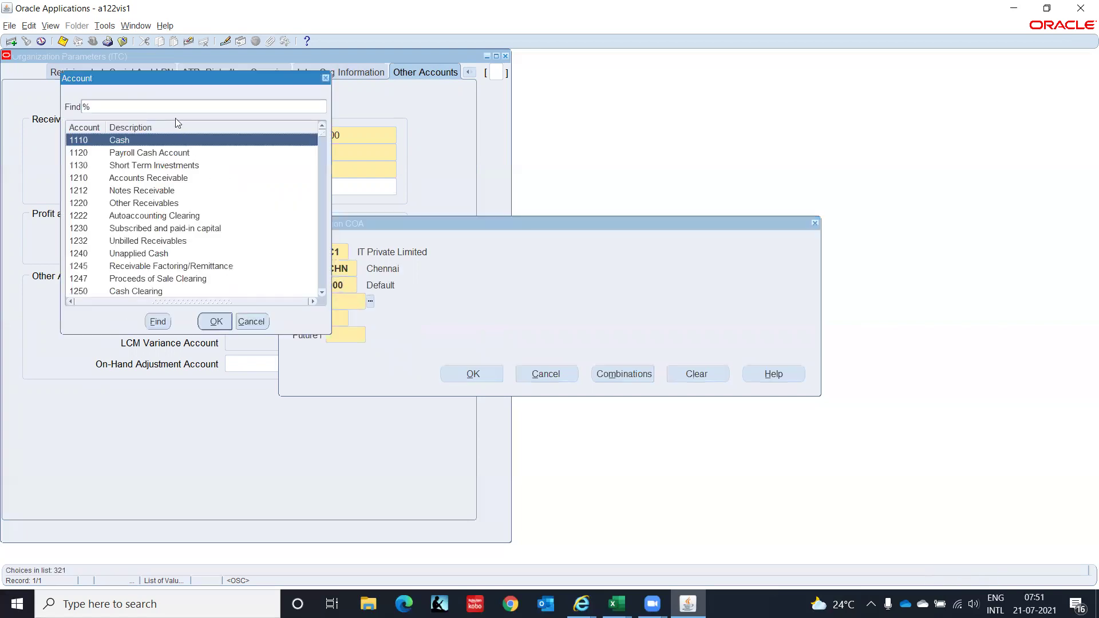
type("Vari%")
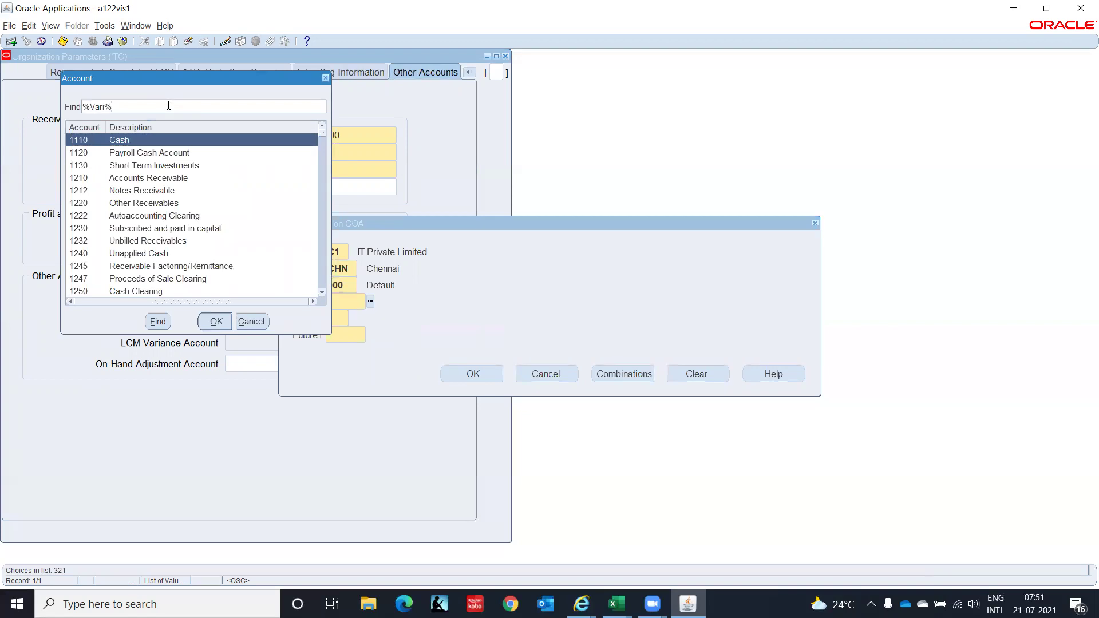
key("Return")
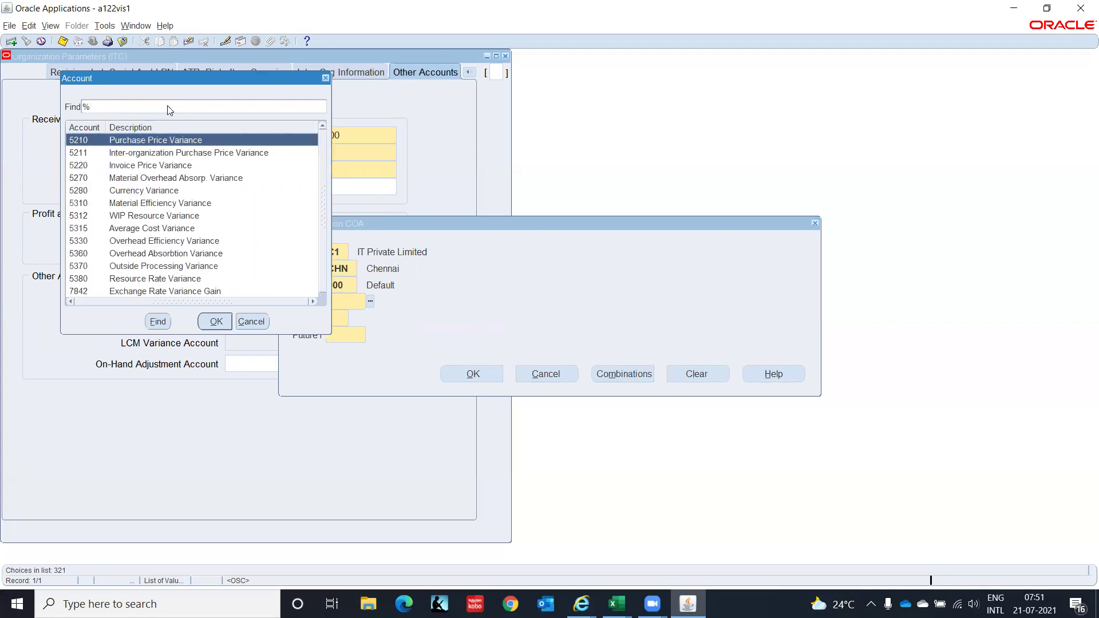
key("Down")
key("Down")
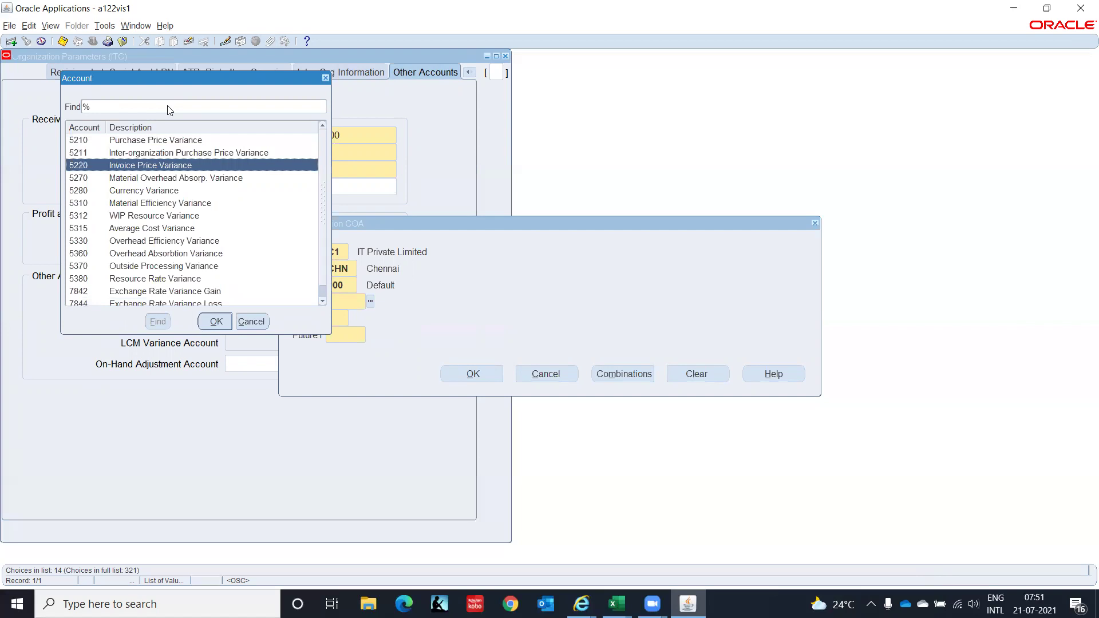
key("Return")
type("00")
key("Tab")
type("0000")
key("Tab")
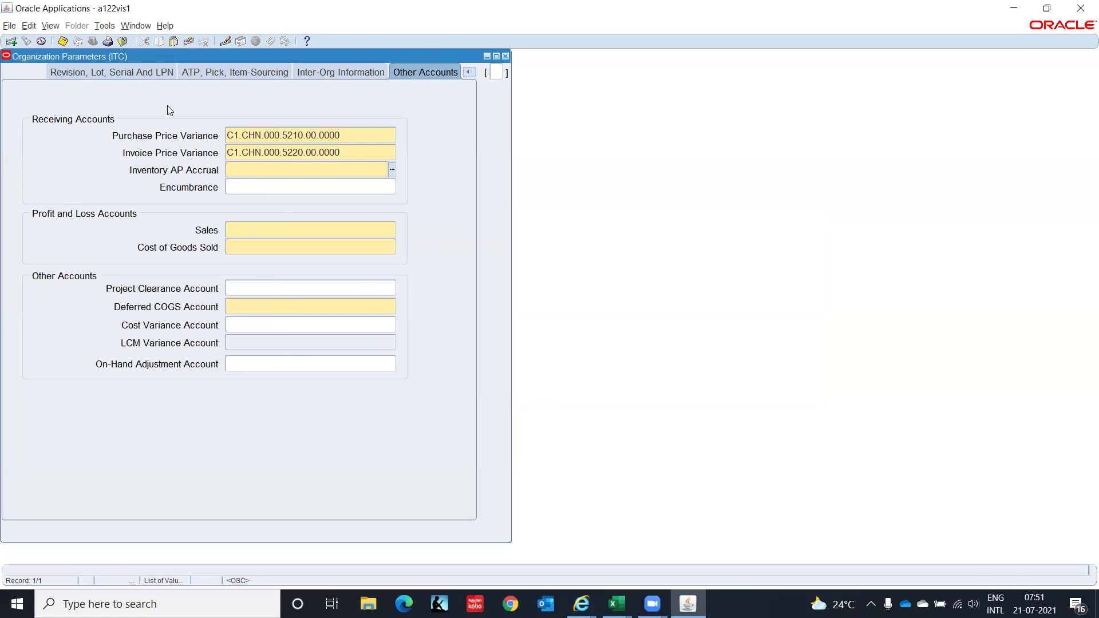
Set Inventory AP Accrual to C1.CHN.000.8918.00.0000, finding 8918 with an AP%Accrual search.
key("ctrl+l")
type("c1")
key("Tab")
type("chn")
key("Tab")
type("000")
key("Tab")
key("ctrl+l")
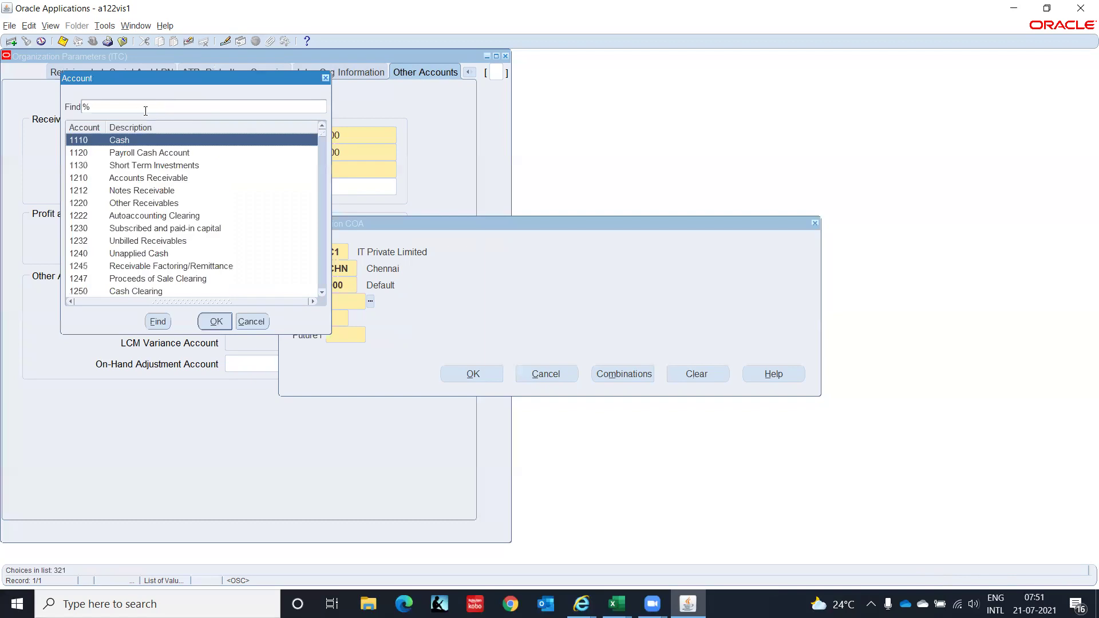
type("A")
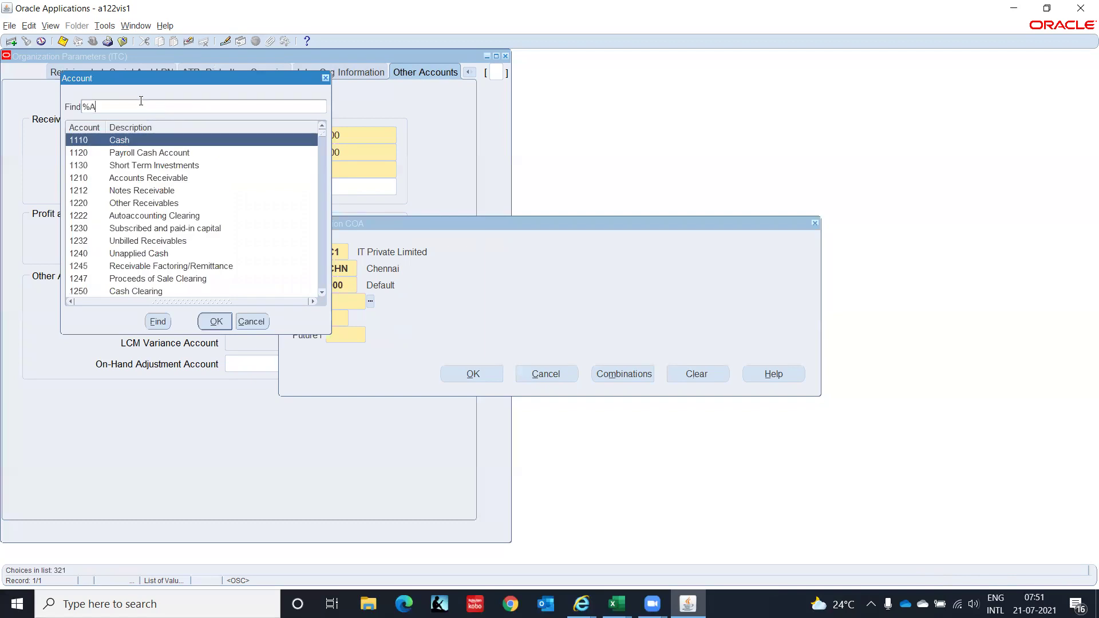
type("P%A")
type("c")
type("crual")
key("Return")
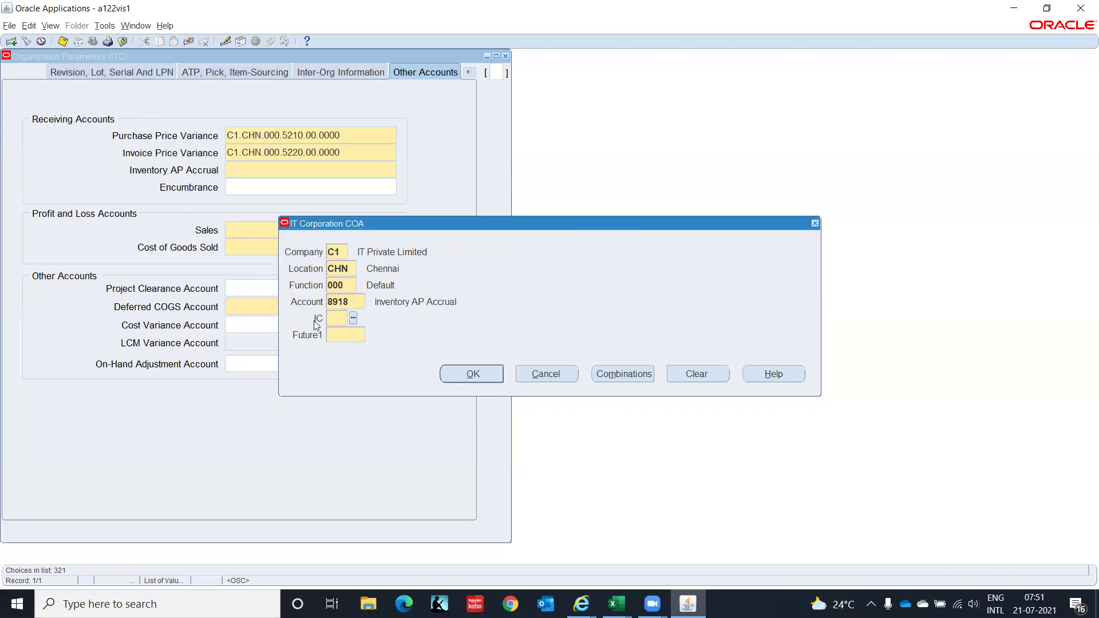
type("00")
key("Tab")
type("0000")
key("Tab")
key("Return")
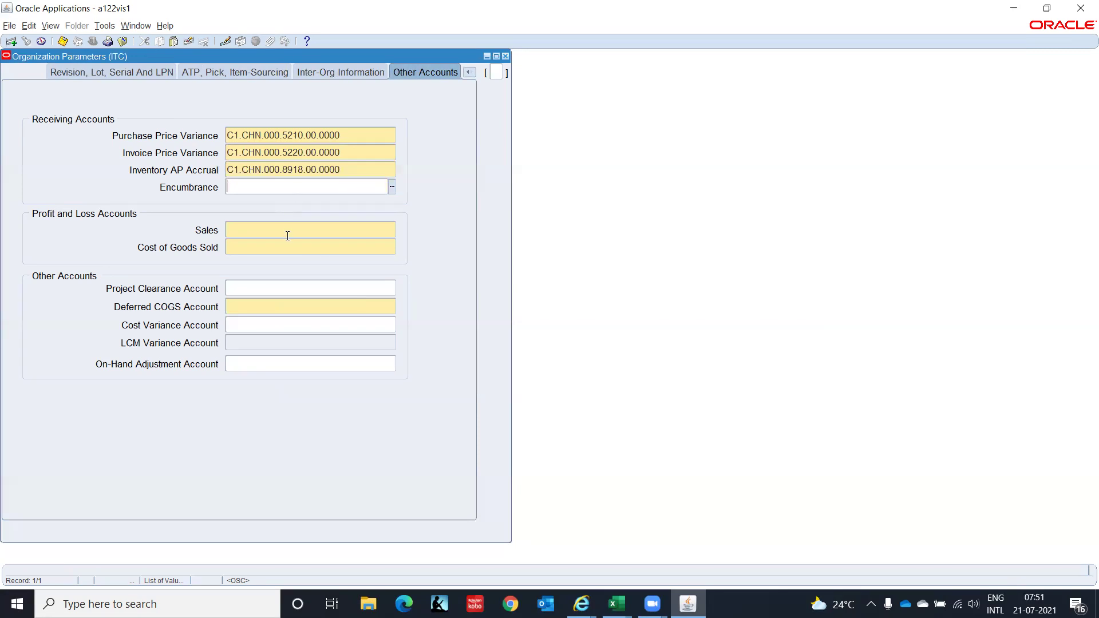
Start the Sales account combination with company C1, location CHN and function 000.
left_click(286, 229)
double_click(287, 229)
type("c")
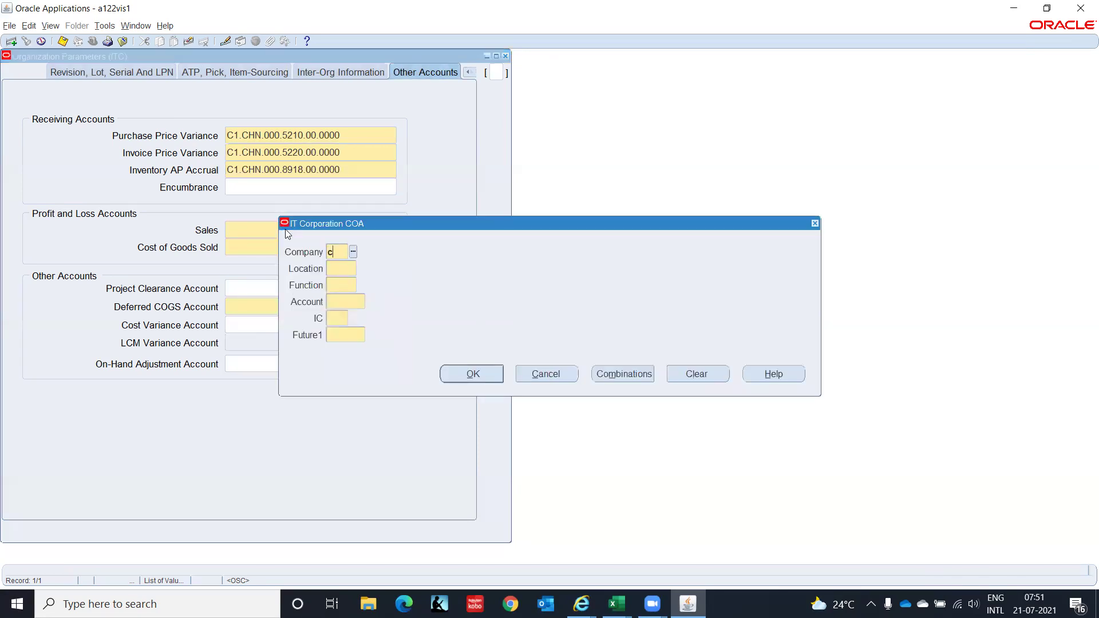
type("1")
key("Tab")
type("chn")
key("Tab")
type("000")
key("Tab")
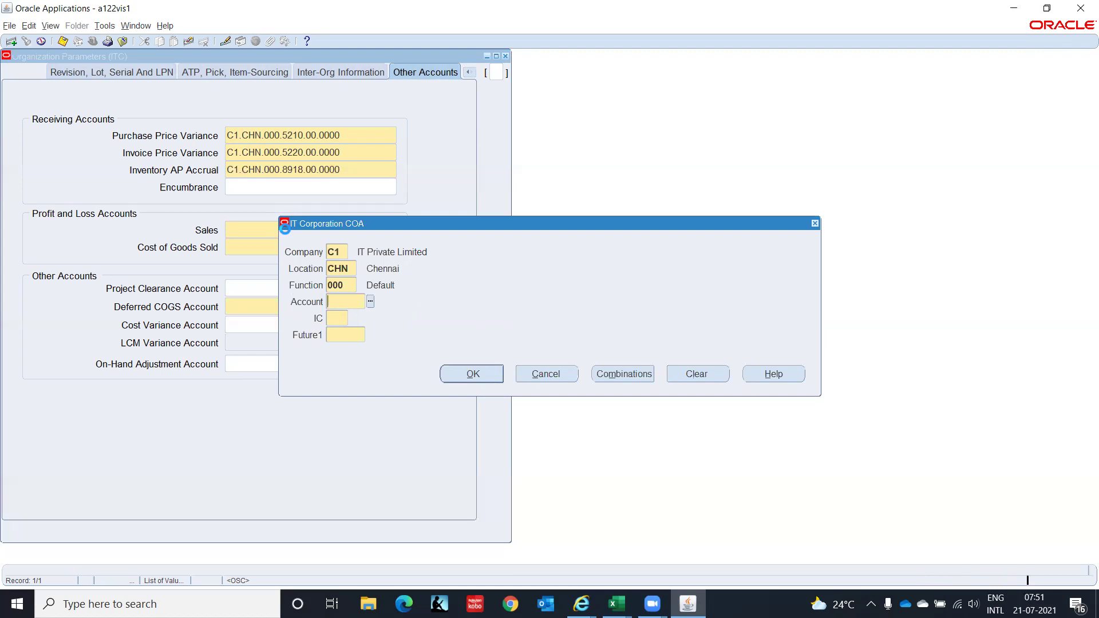
Search the account list for sal%, browse the results, then close and reopen the list.
key("ctrl+l")
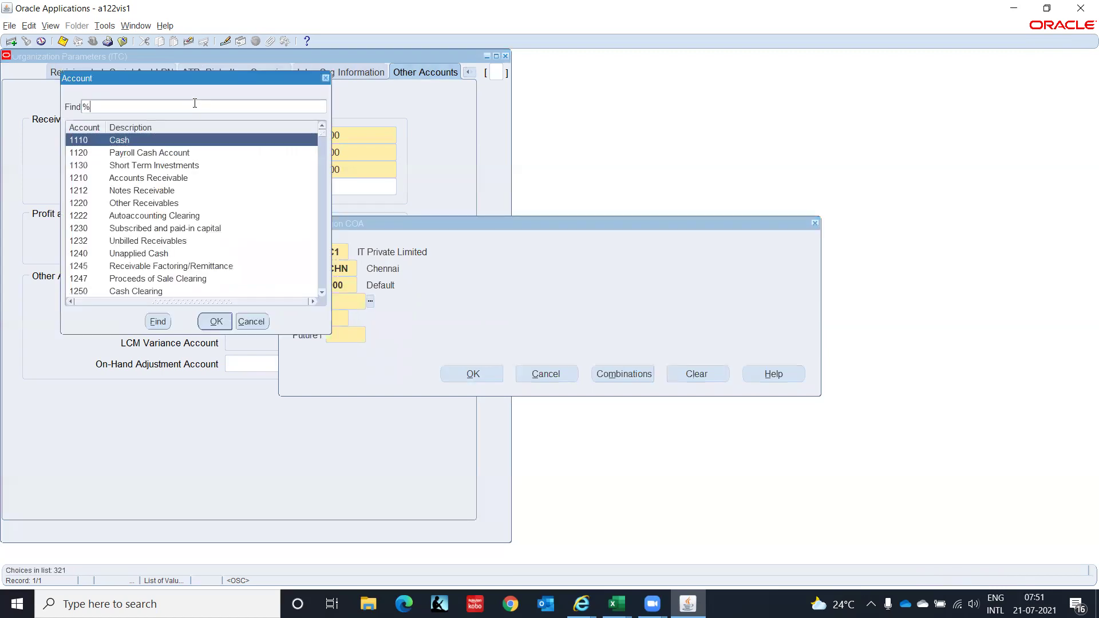
type("sal%")
key("Return")
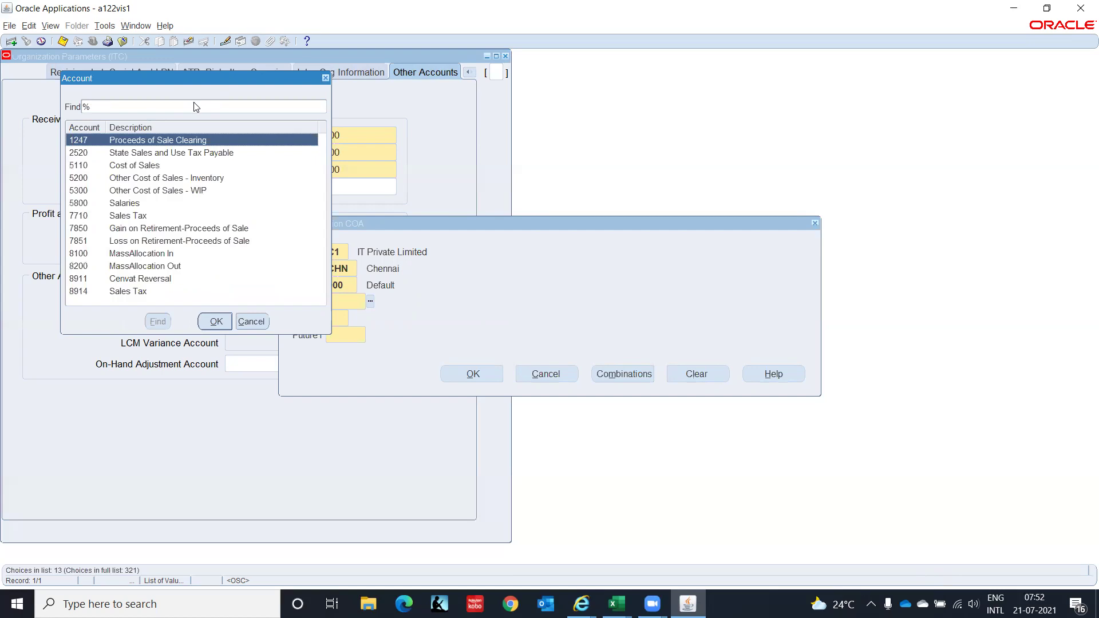
key("Down")
key("Down")
key("Down")
key("Down")
key("Down")
key("Down")
key("Down")
key("Down")
key("Down")
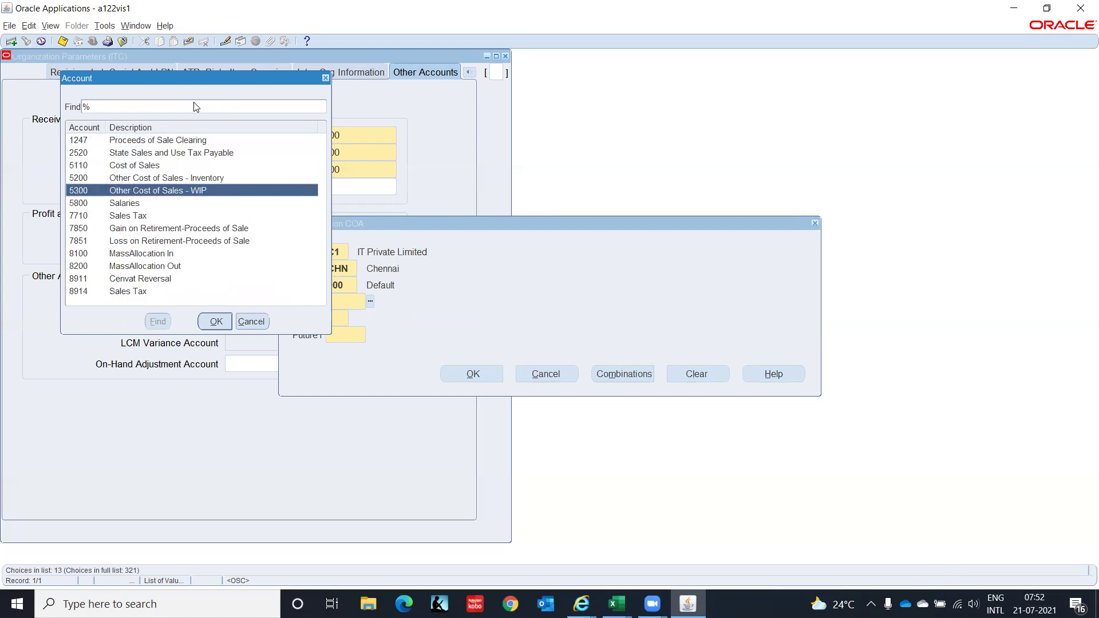
key("Down")
key("Down")
key("Down")
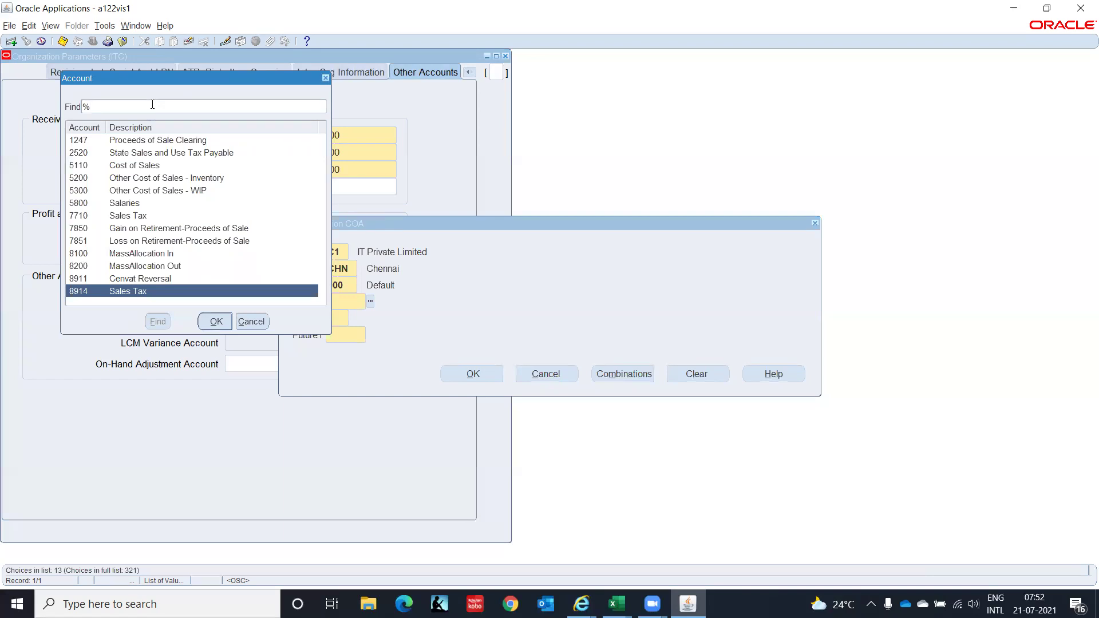
key("BackSpace")
left_click(250, 321)
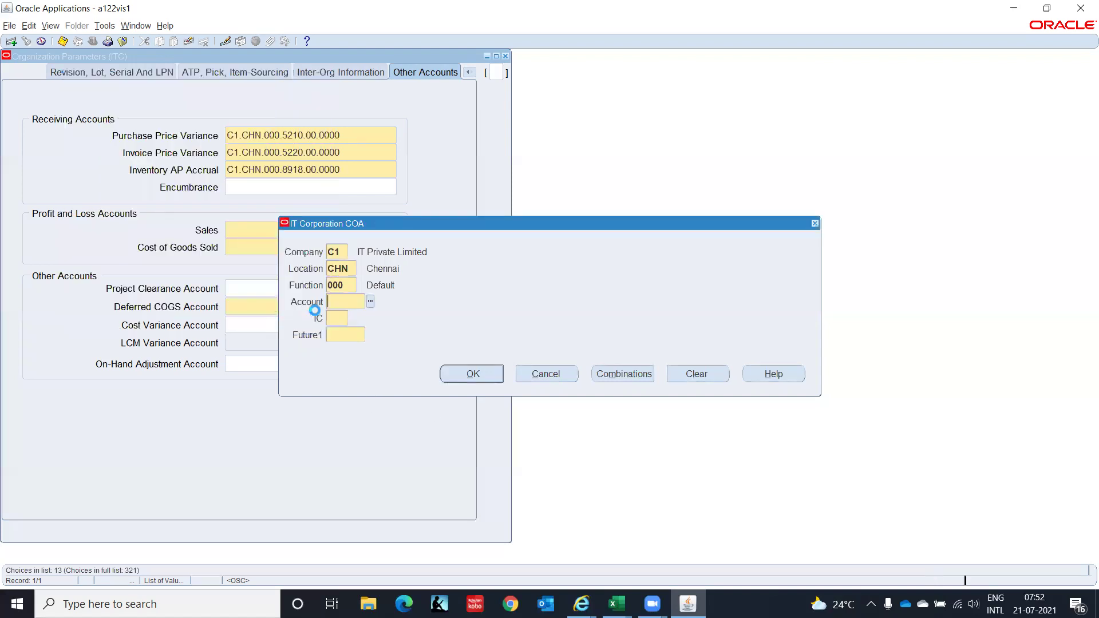
left_click(370, 302)
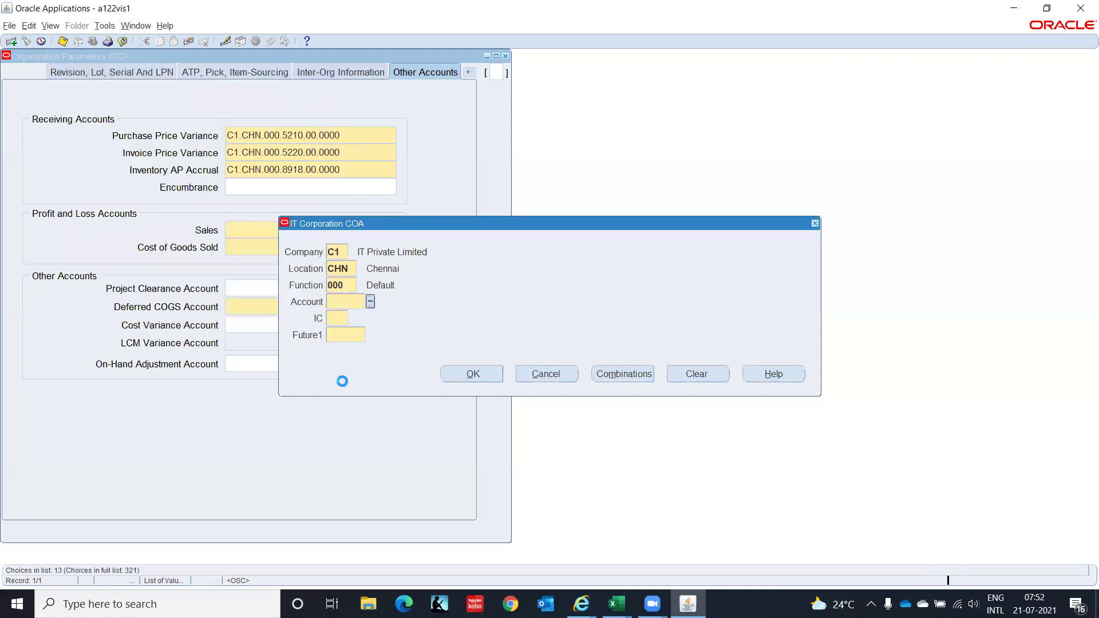
mouse_move(616, 601)
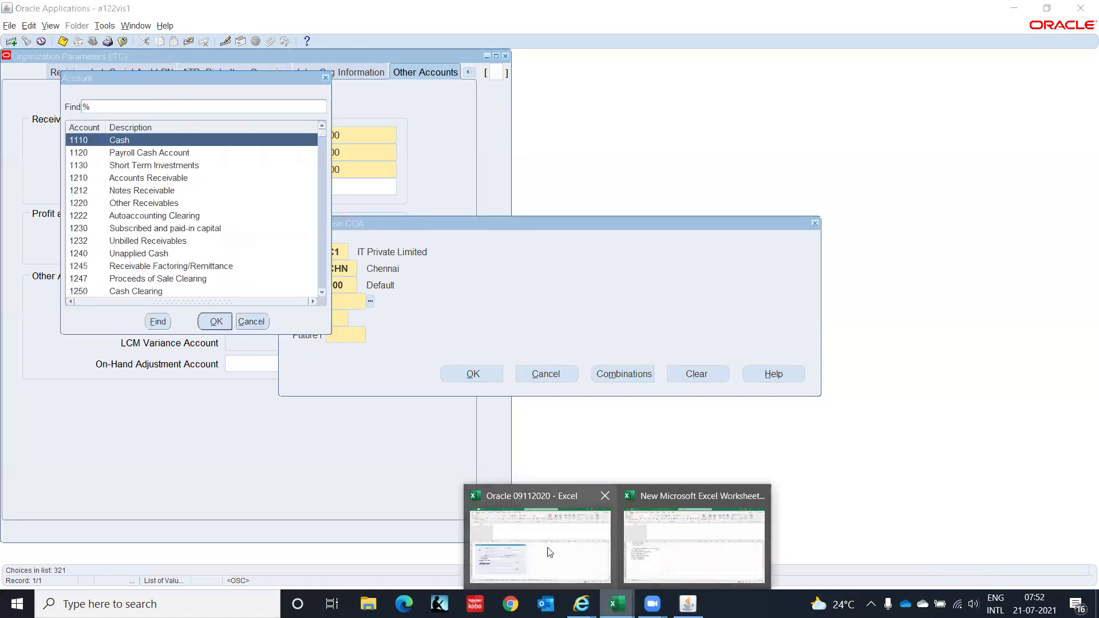
left_click(540, 554)
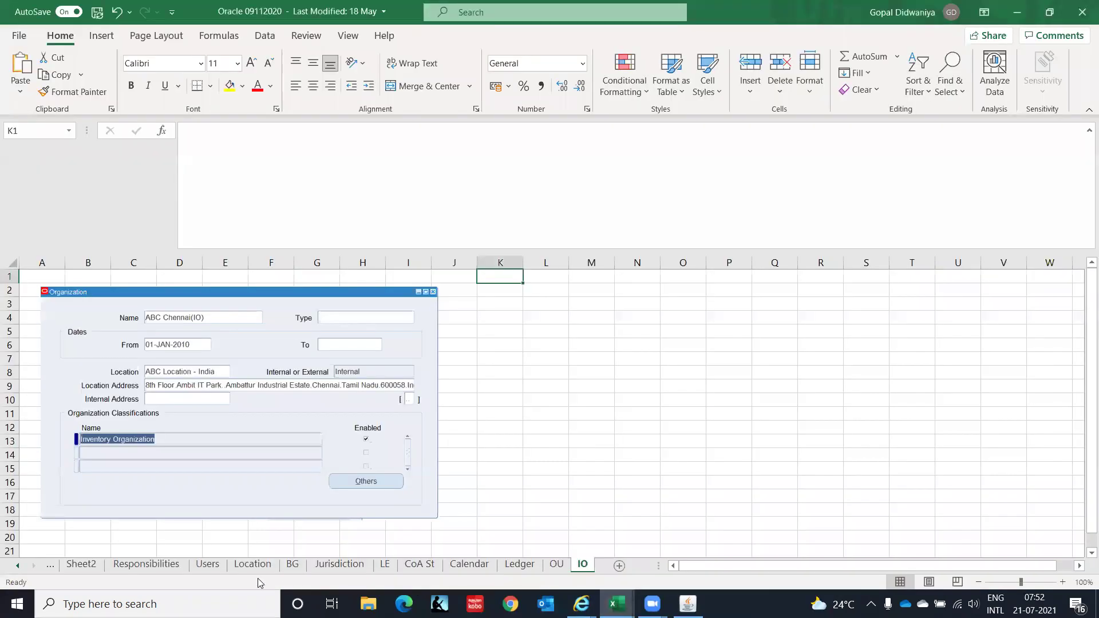
left_click(427, 565)
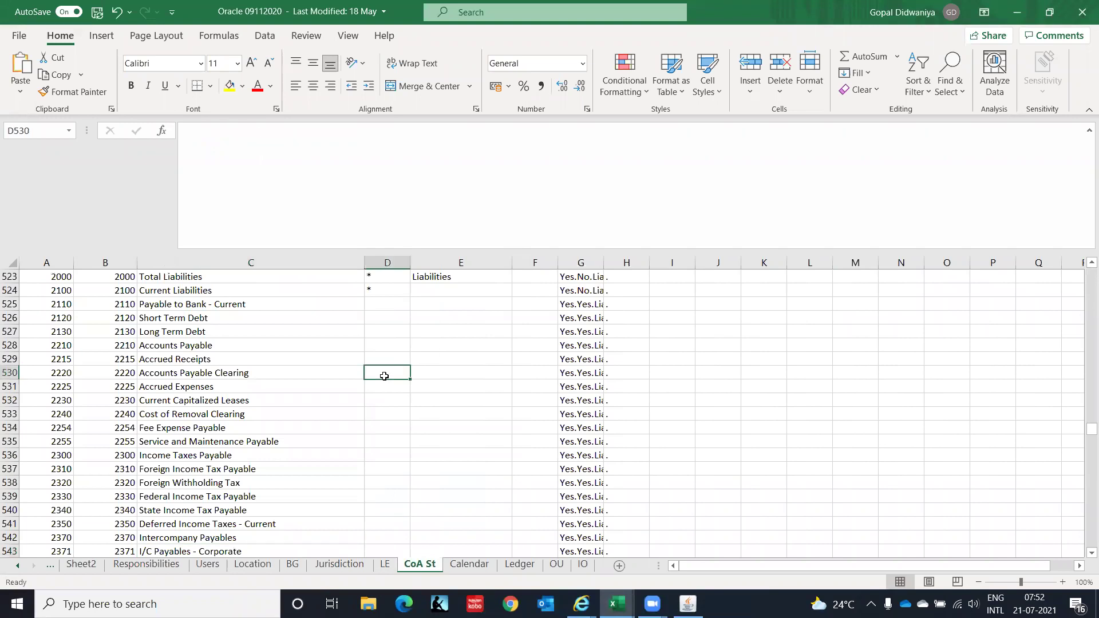
key("Page_Down")
key("Page_Down")
key("Page_Down")
key("Page_Down")
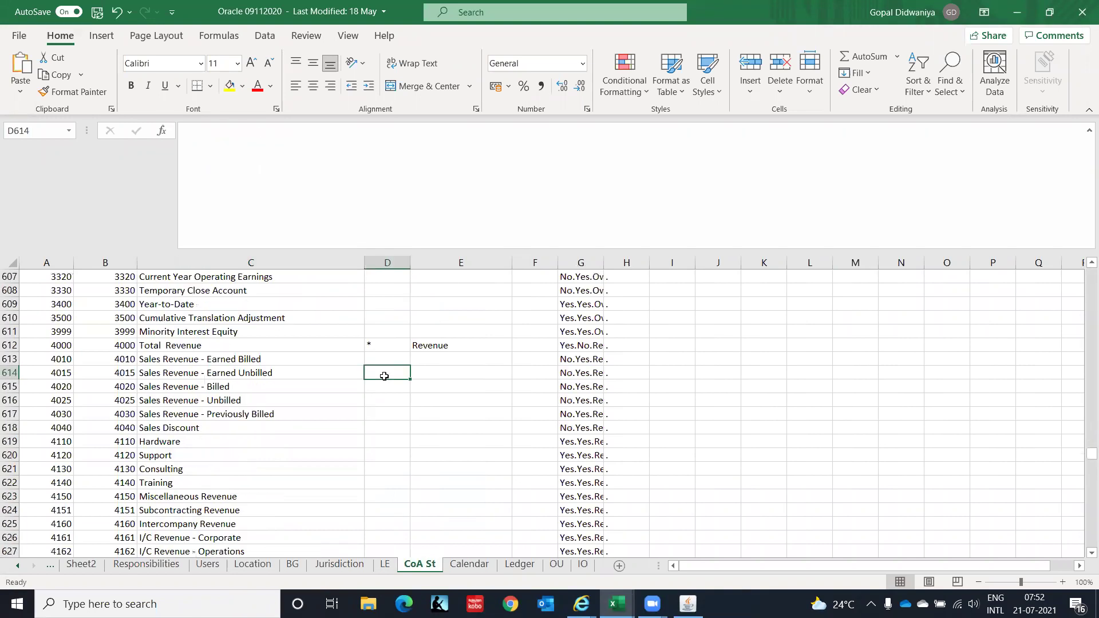
left_click(167, 384)
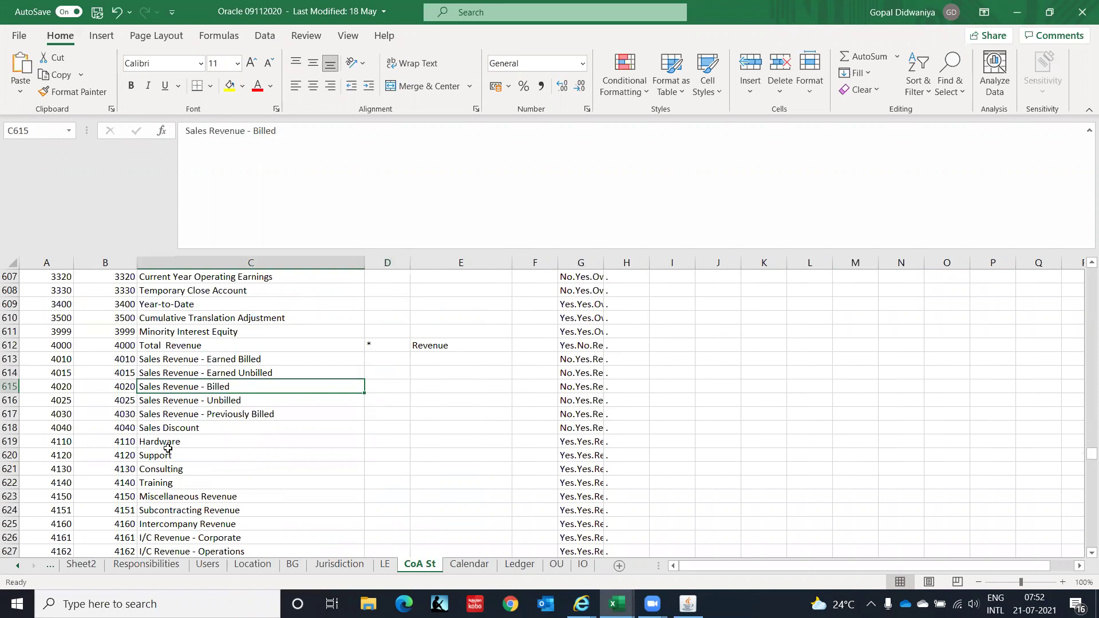
key("Left")
key("Up")
key("Up")
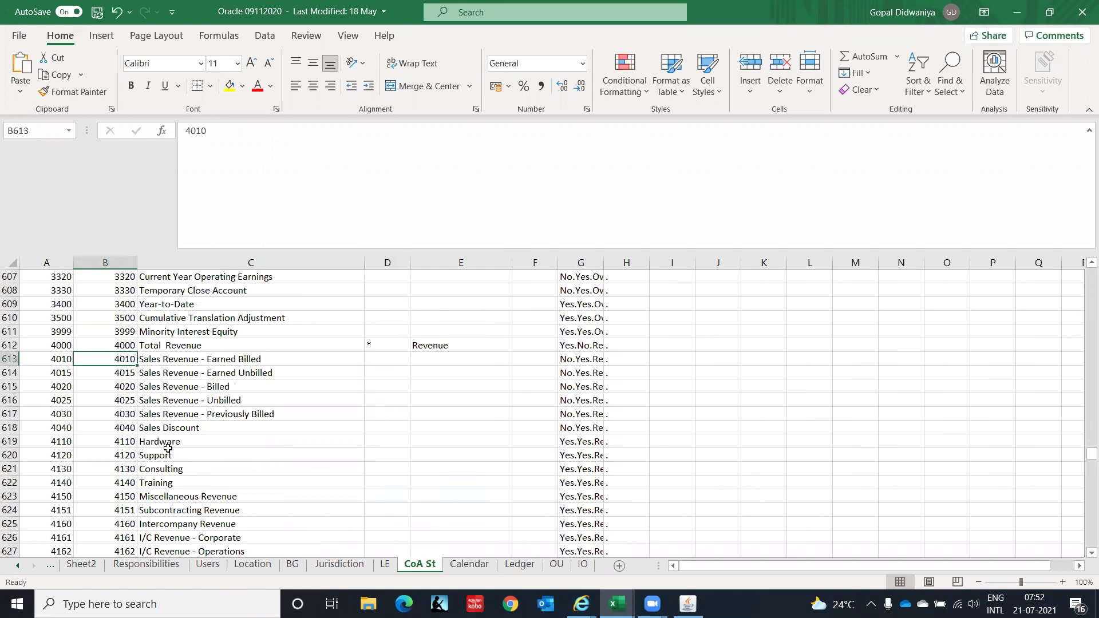
key("Down")
key("Left")
key("Up")
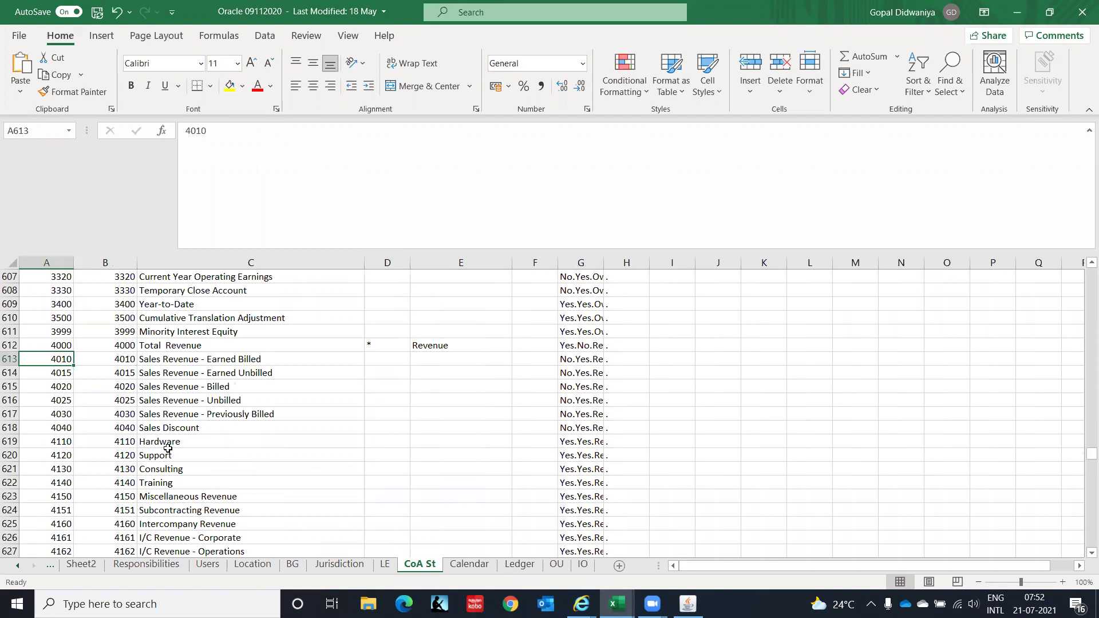
key("Down")
key("Down")
key("Down")
key("Up")
key("Up")
key("alt+Tab")
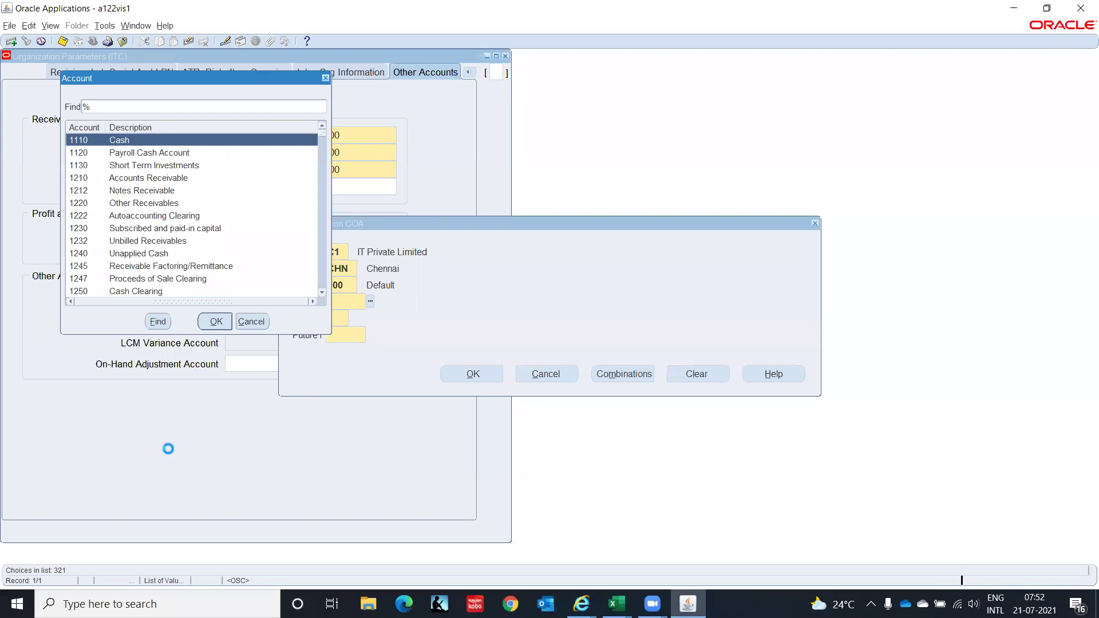
Choose 4130 Consulting and complete the Sales account as C1.CHN.000.4130.00.0000.
type("4")
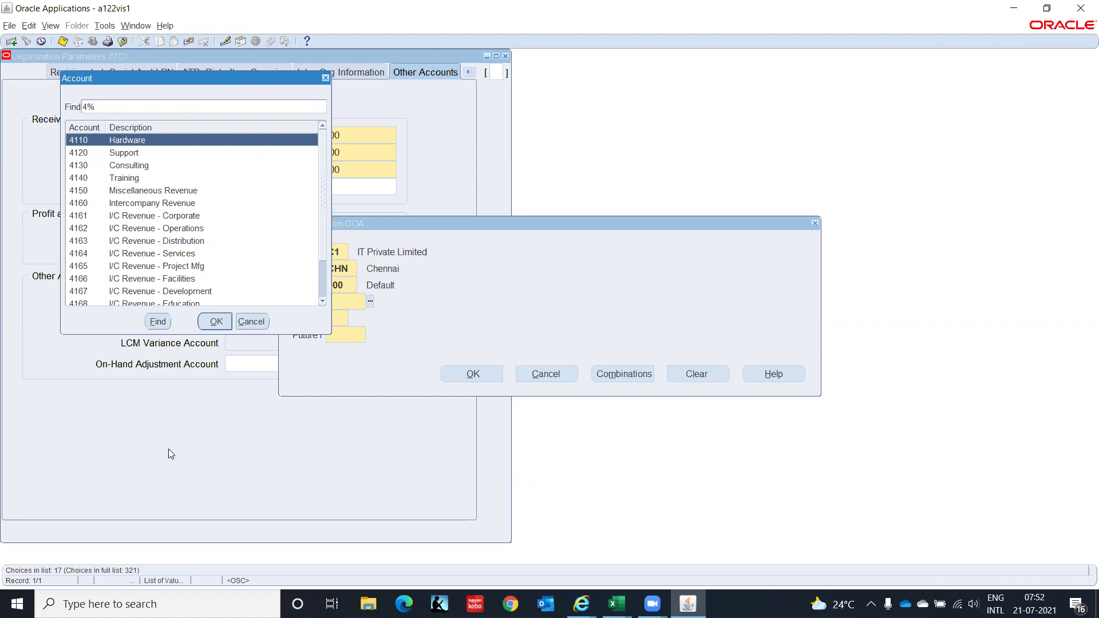
key("Down")
key("Down")
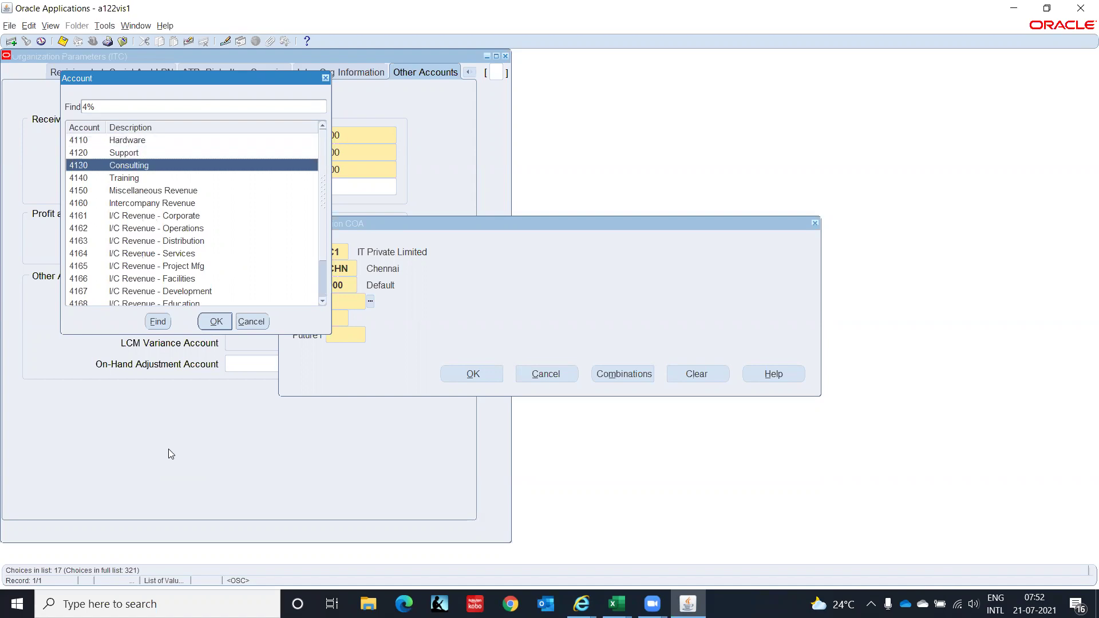
key("Down")
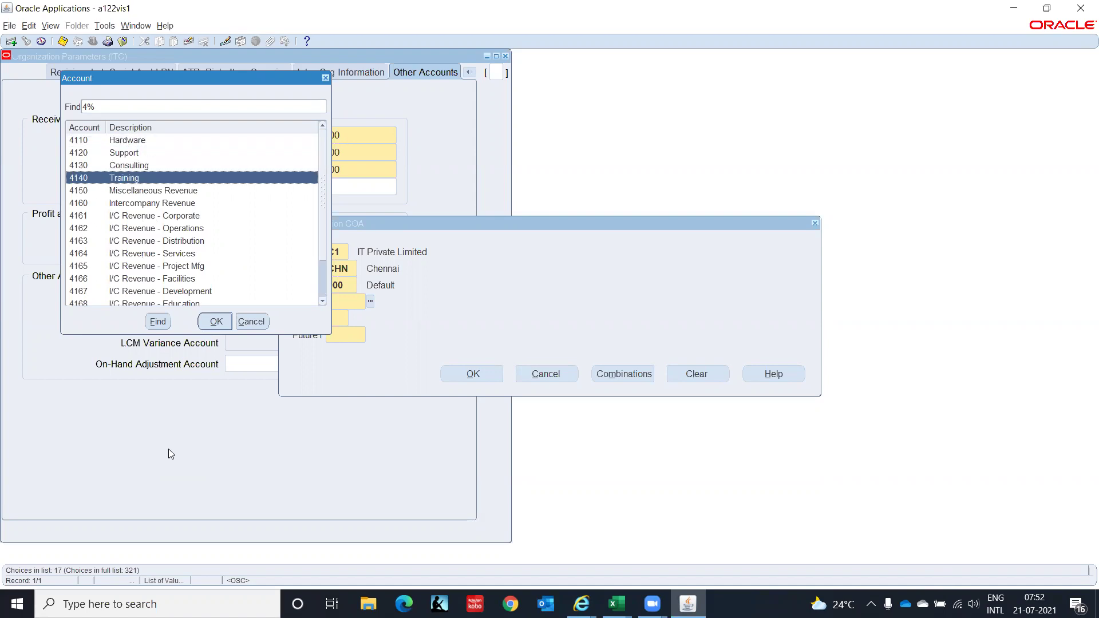
key("Down")
key("Down")
key("Down")
key("Down")
key("Down")
key("Down")
key("Down")
key("Down")
key("Down")
key("Down")
key("Down")
key("Down")
key("Down")
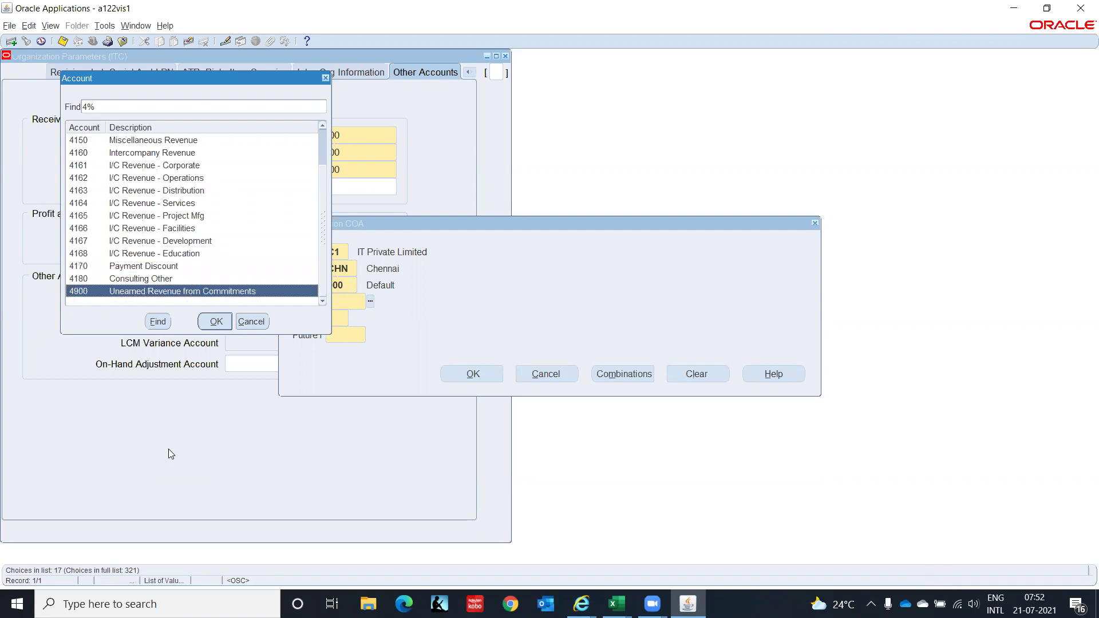
key("Up")
key("Up")
key("Up")
key("Up")
key("Up")
key("Up")
key("Up")
key("Up")
key("Up")
key("Up")
key("Up")
key("Up")
key("Up")
key("Up")
key("Up")
key("Up")
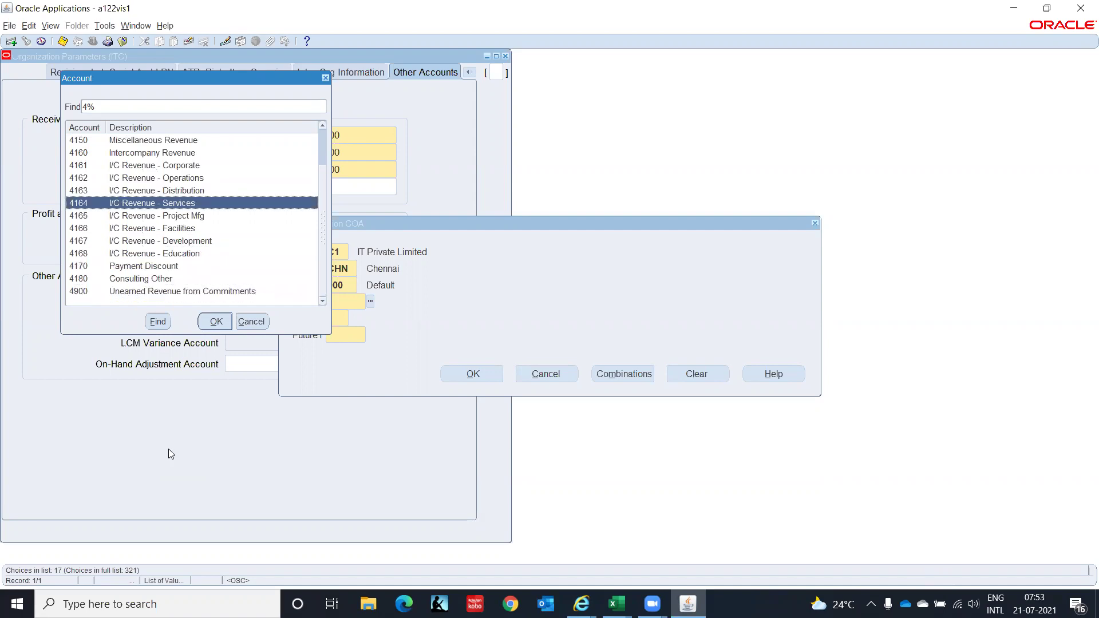
key("Down")
key("Down")
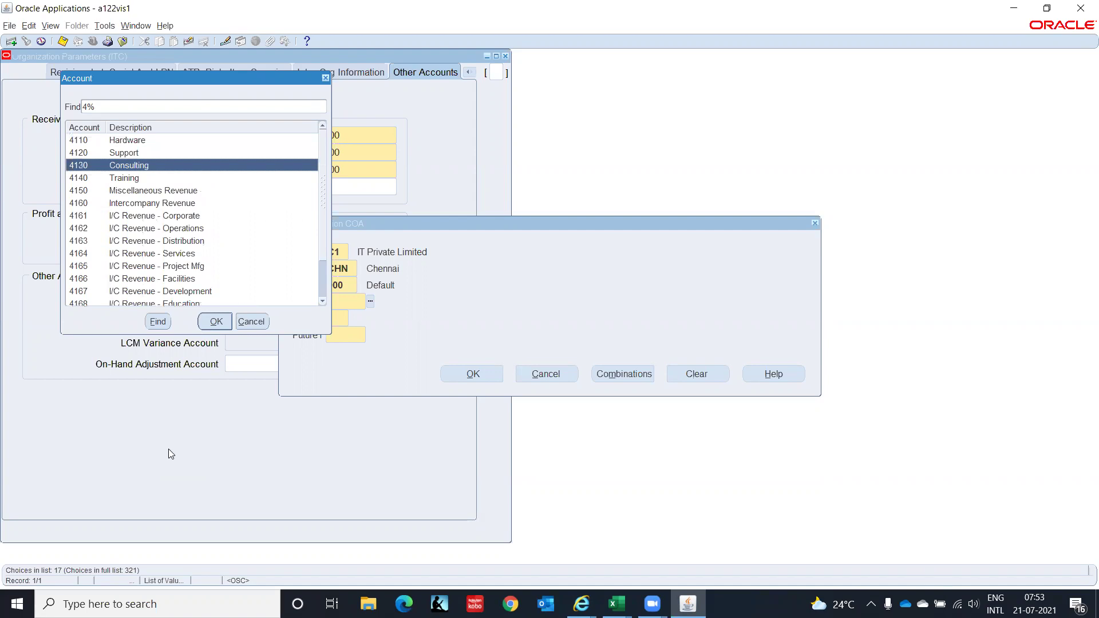
key("Escape")
type("00")
key("Tab")
type("0000")
key("Tab")
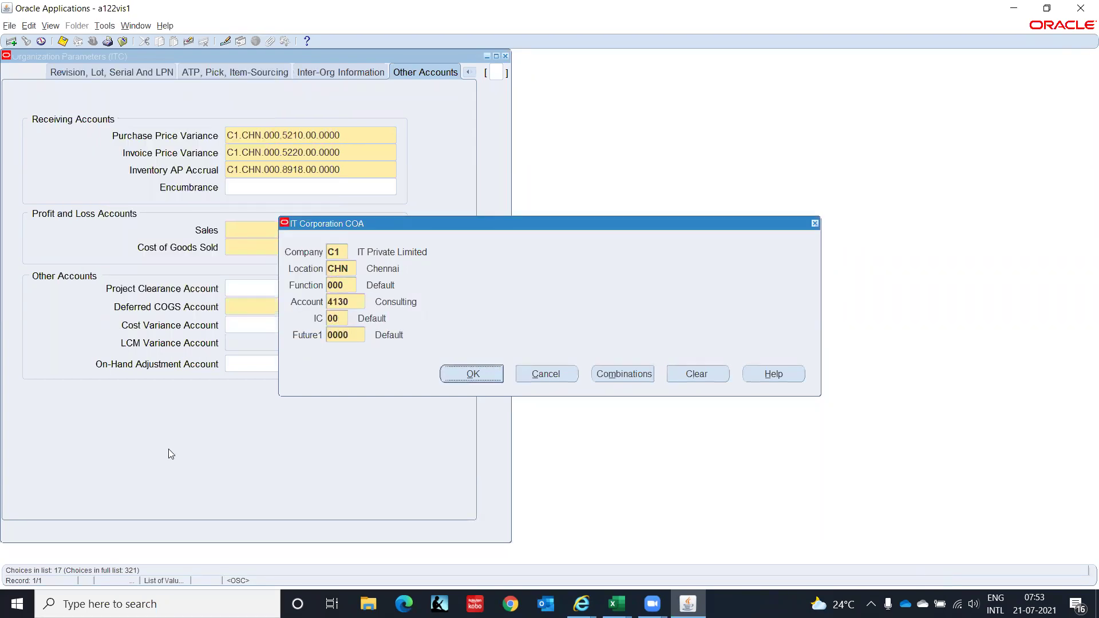
key("Return")
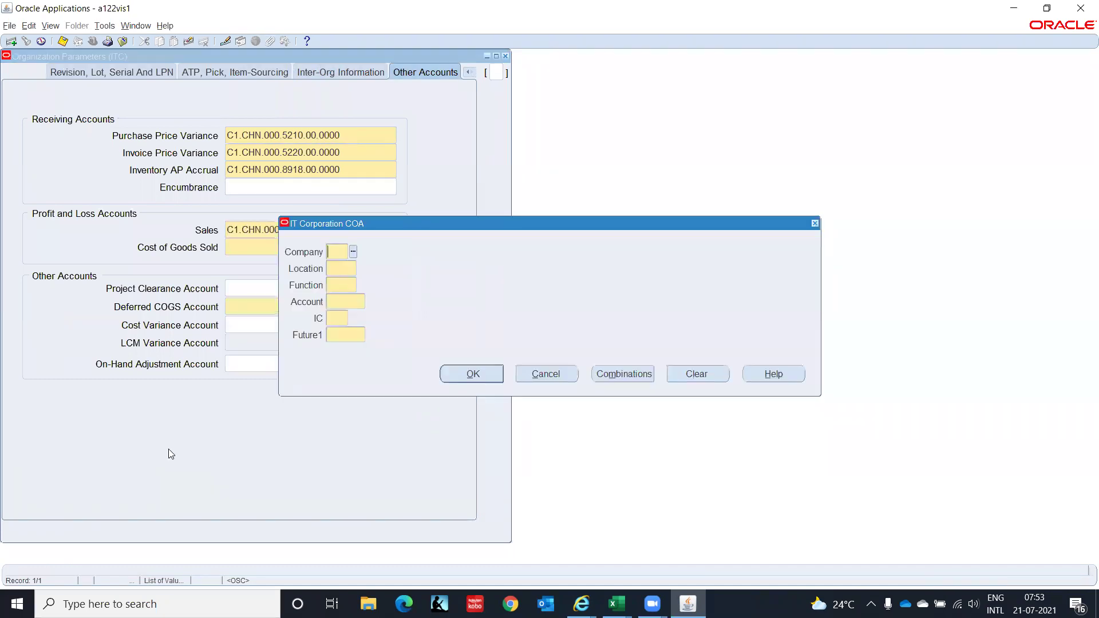
Enter company C1, location CHN and function 000 for Cost of Goods Sold.
type("C1")
key("Tab")
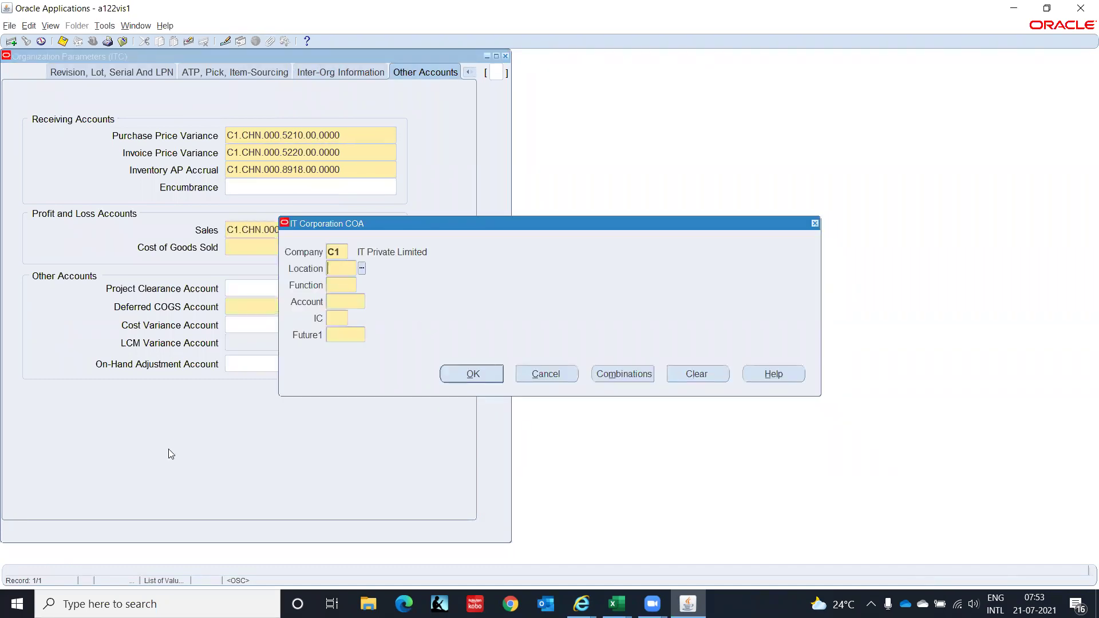
type("CHN")
key("Tab")
type("000")
key("Tab")
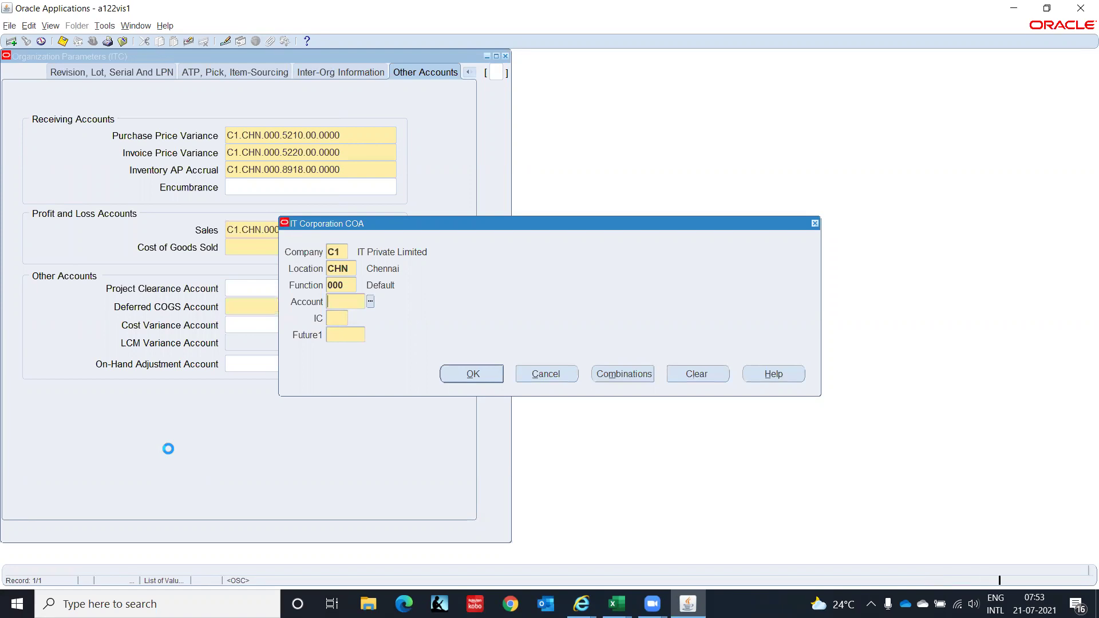
Search accounts for Cost%, pick 5110 Cost of Sales, and finish with IC 00 and Future1 0000.
key("ctrl+l")
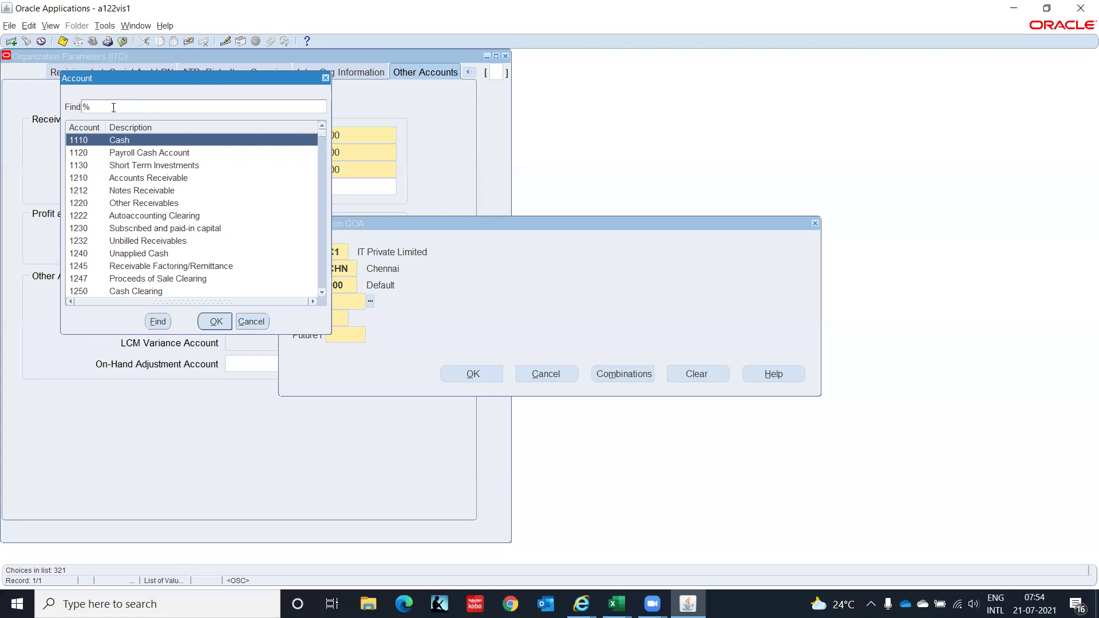
type("Cost%")
key("Return")
key("Down")
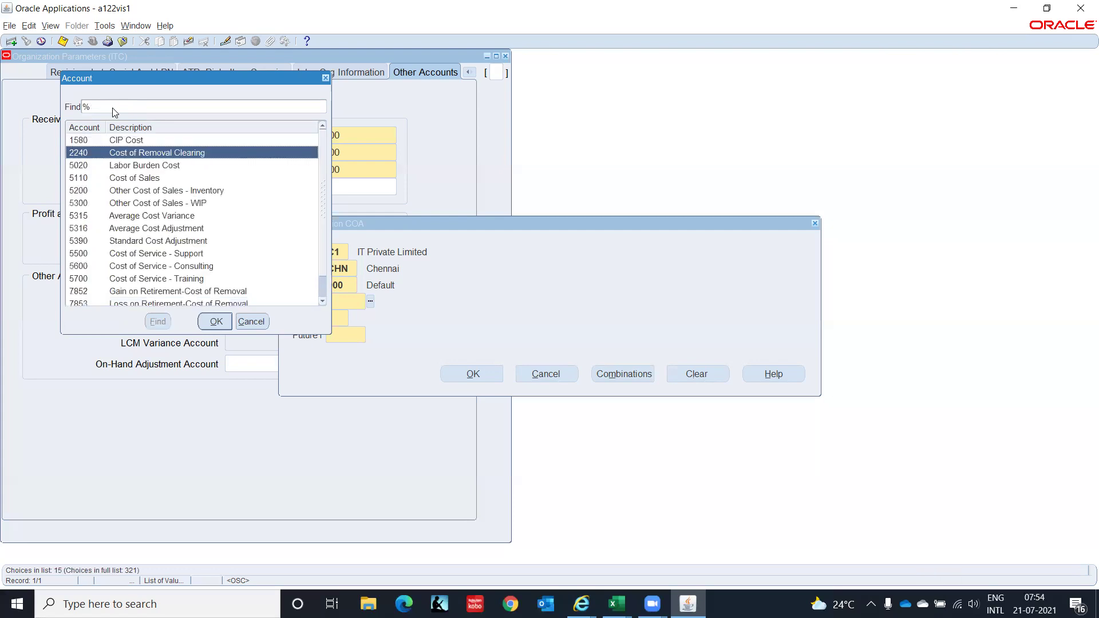
key("Down")
key("Down")
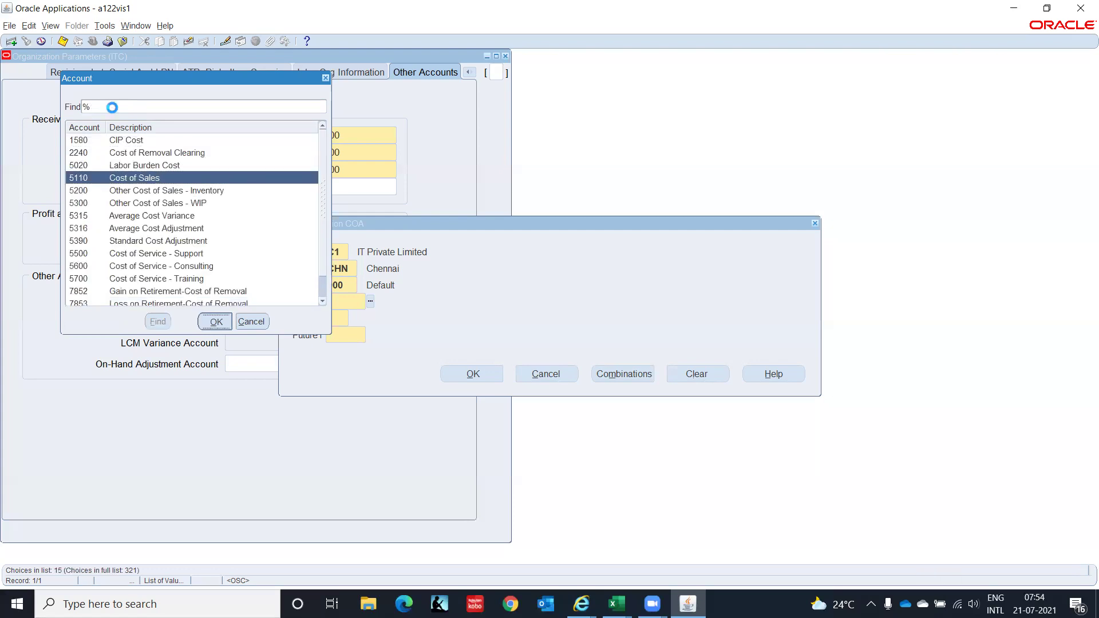
key("Return")
type("00")
key("Tab")
type("0000")
key("Tab")
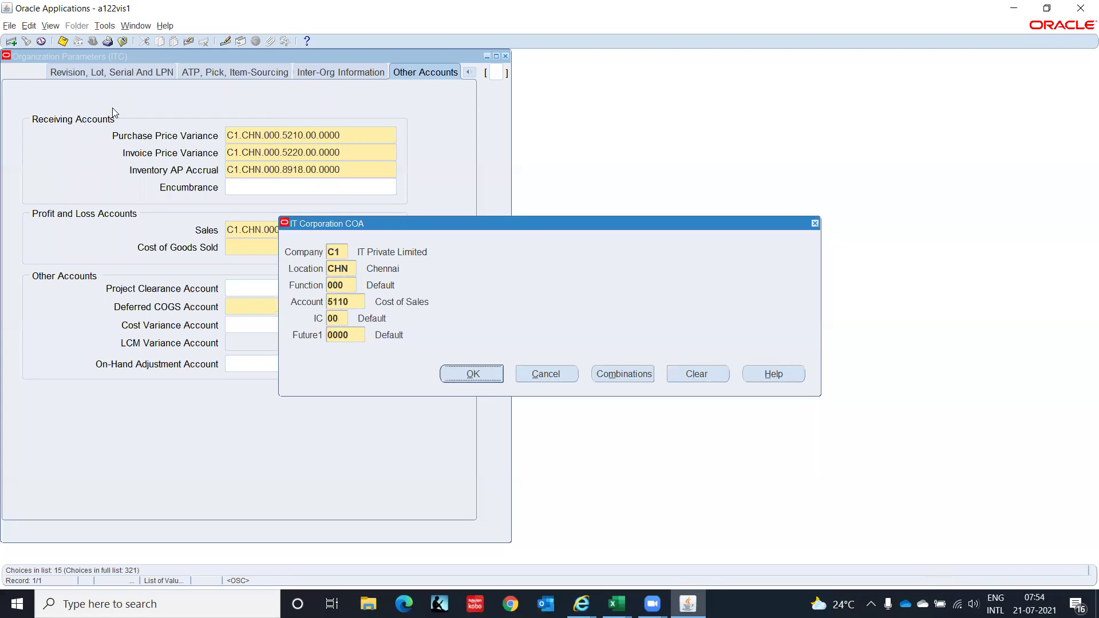
key("Return")
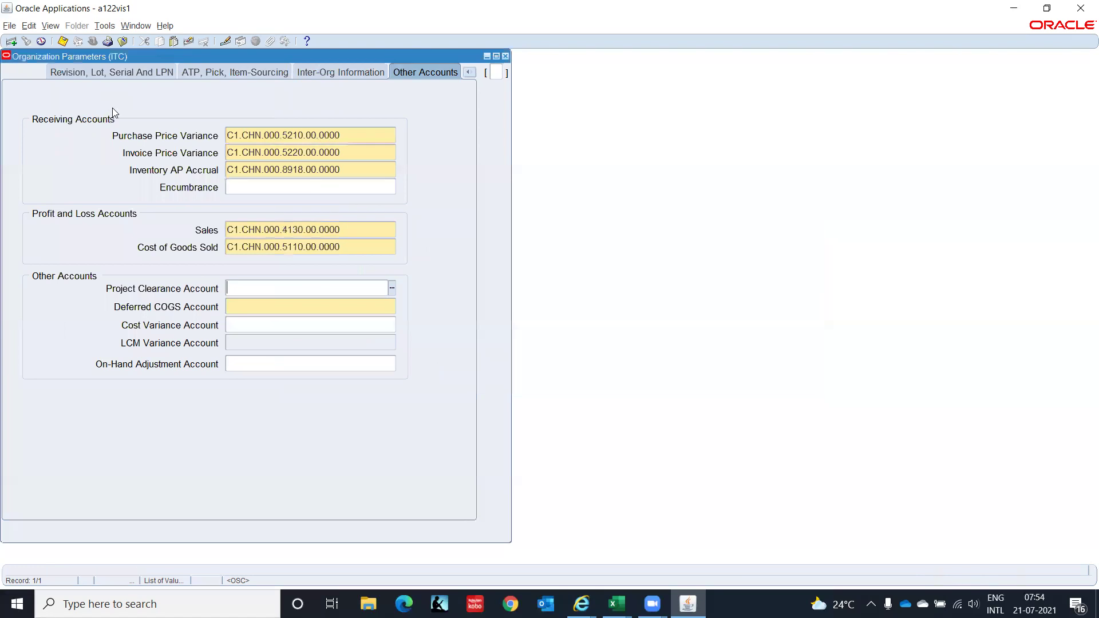
Start the Deferred COGS Account combination with company C1, location CHN and function 000.
left_click(251, 307)
left_click(393, 306)
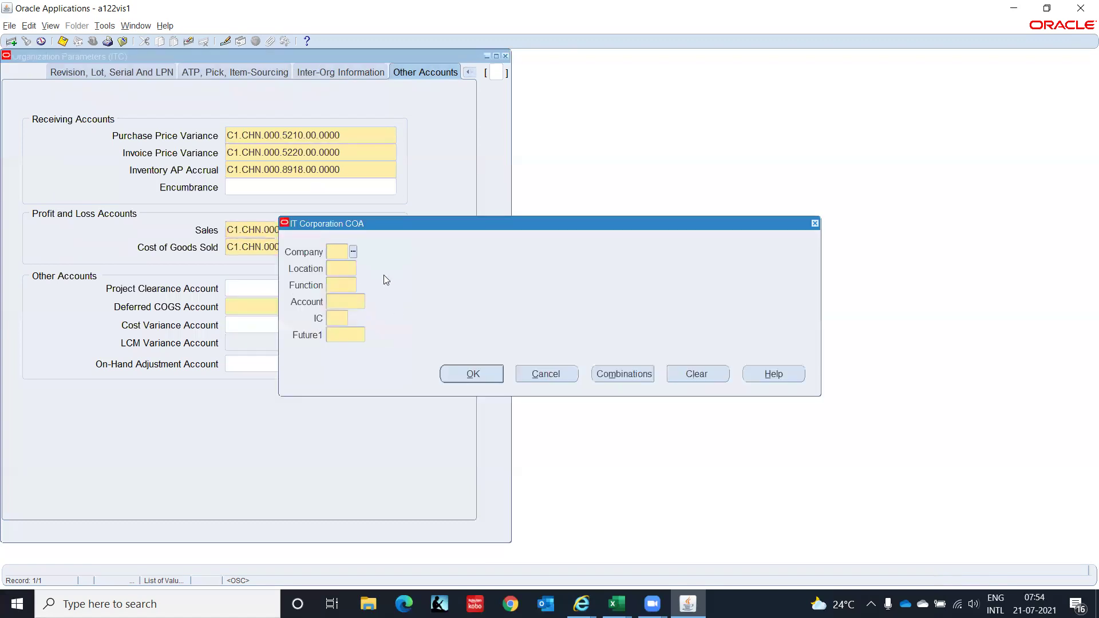
type("C1")
key("Tab")
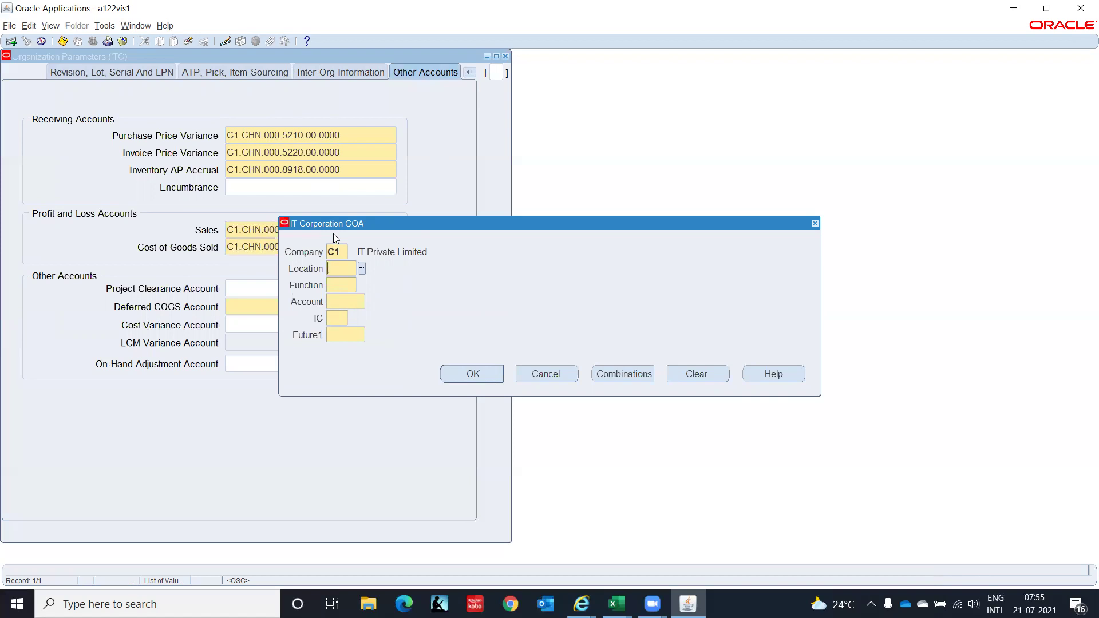
type("CHN")
key("Tab")
type("000")
key("Tab")
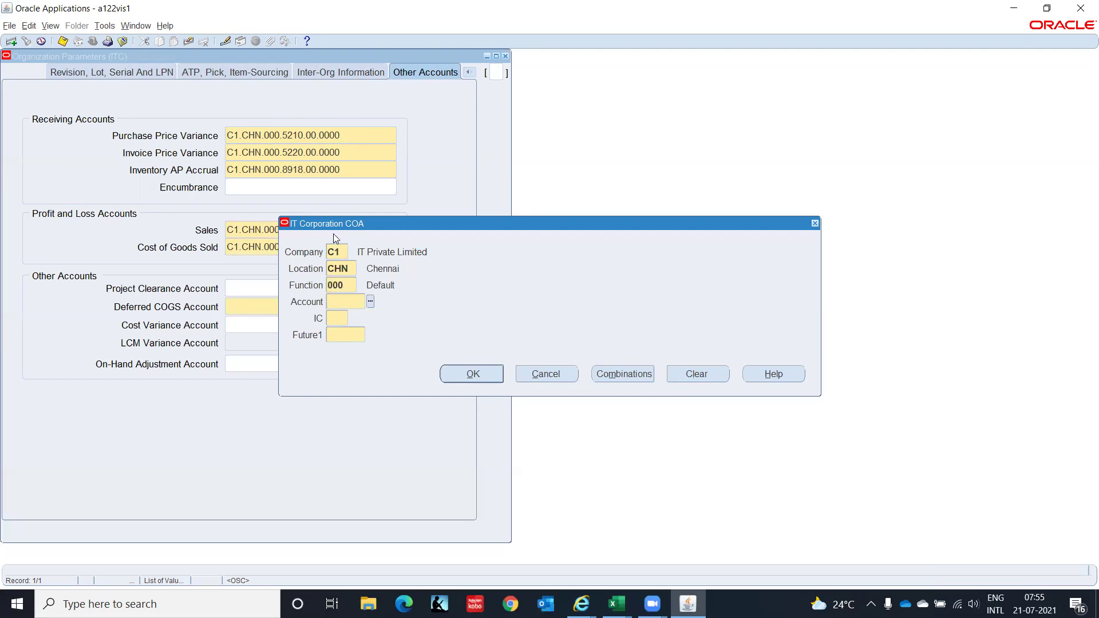
Search the account list for Defer%, dismiss it without a choice, and move the dialog aside.
key("ctrl+l")
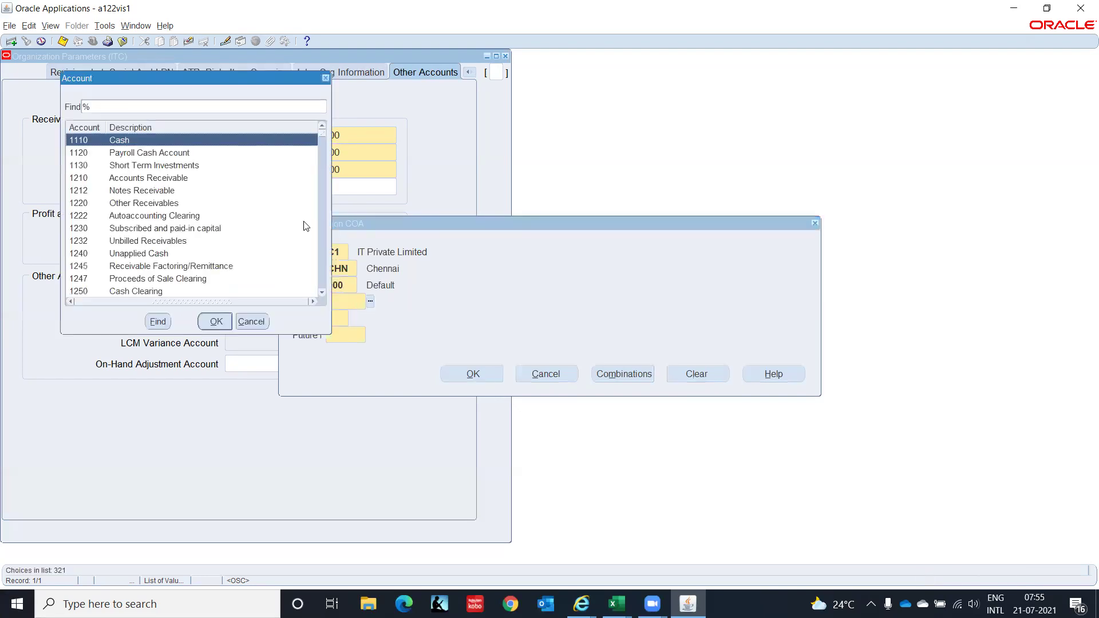
type("Defer%")
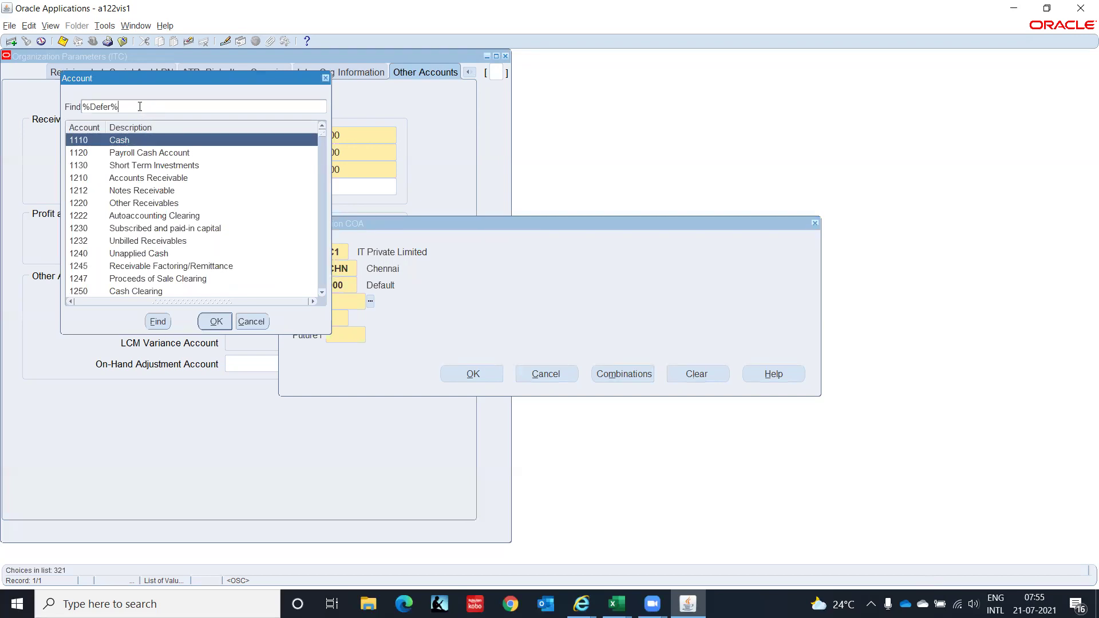
key("Return")
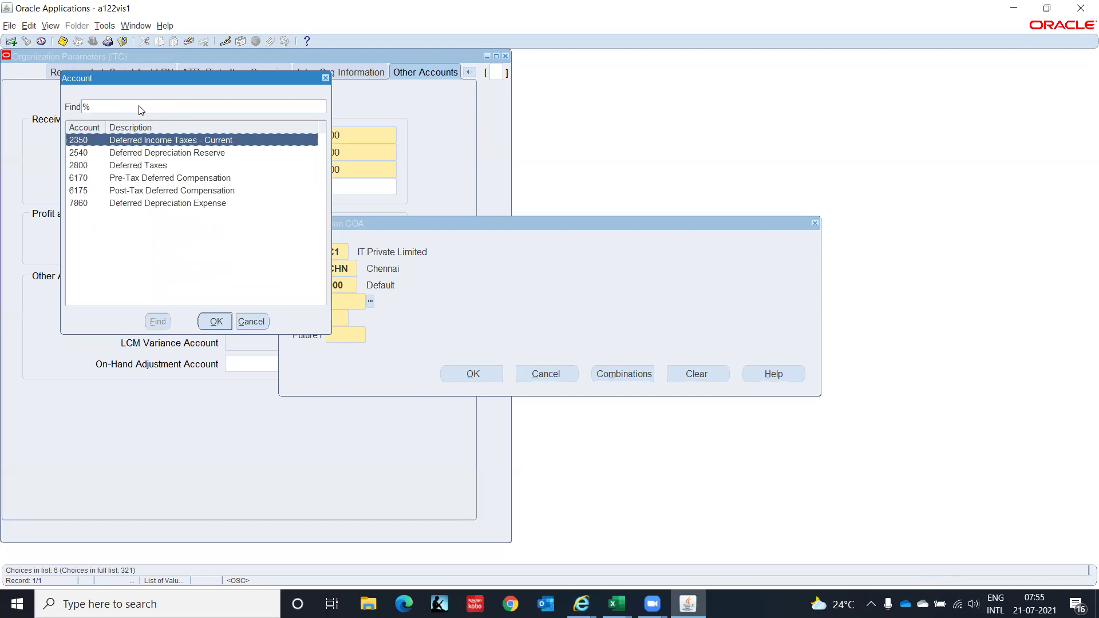
key("Down")
key("Down")
key("Down")
key("Down")
key("Down")
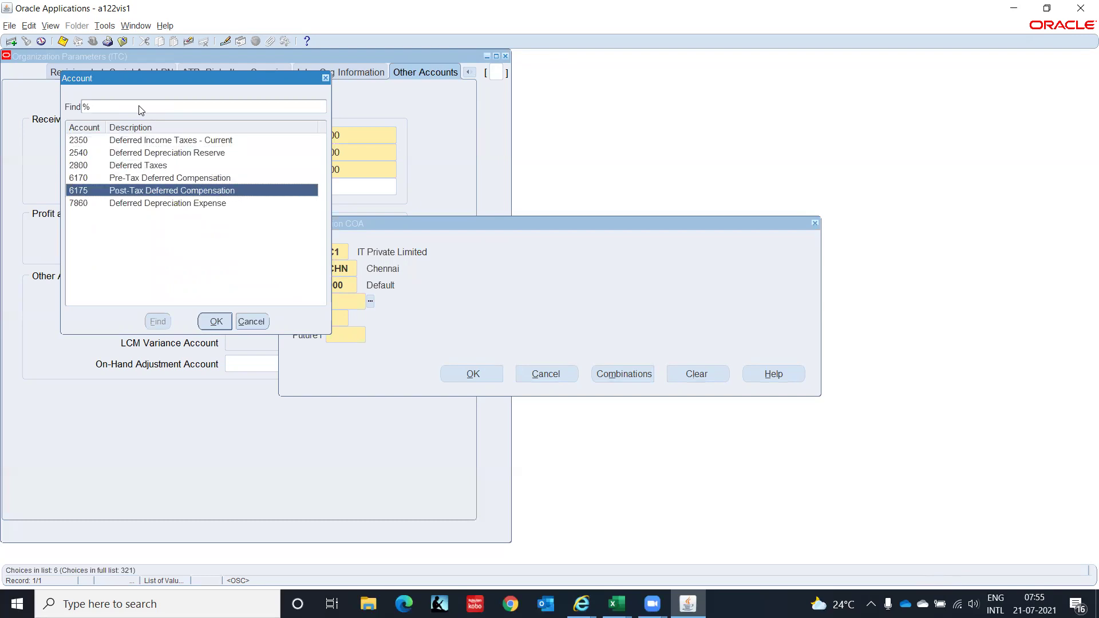
left_click(247, 323)
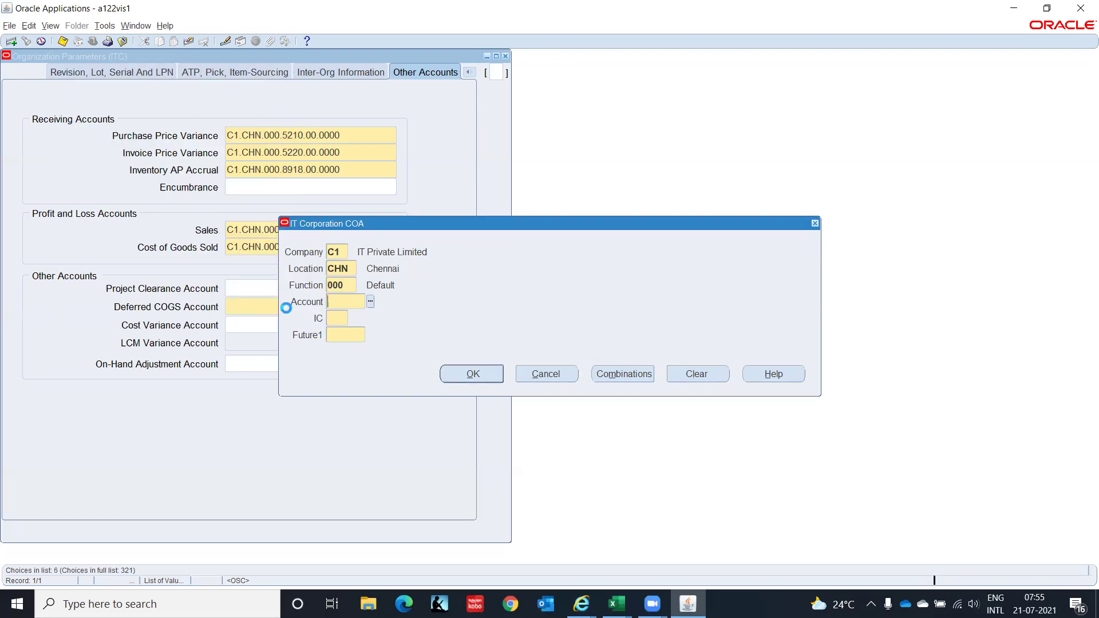
left_click_drag(390, 221, 541, 235)
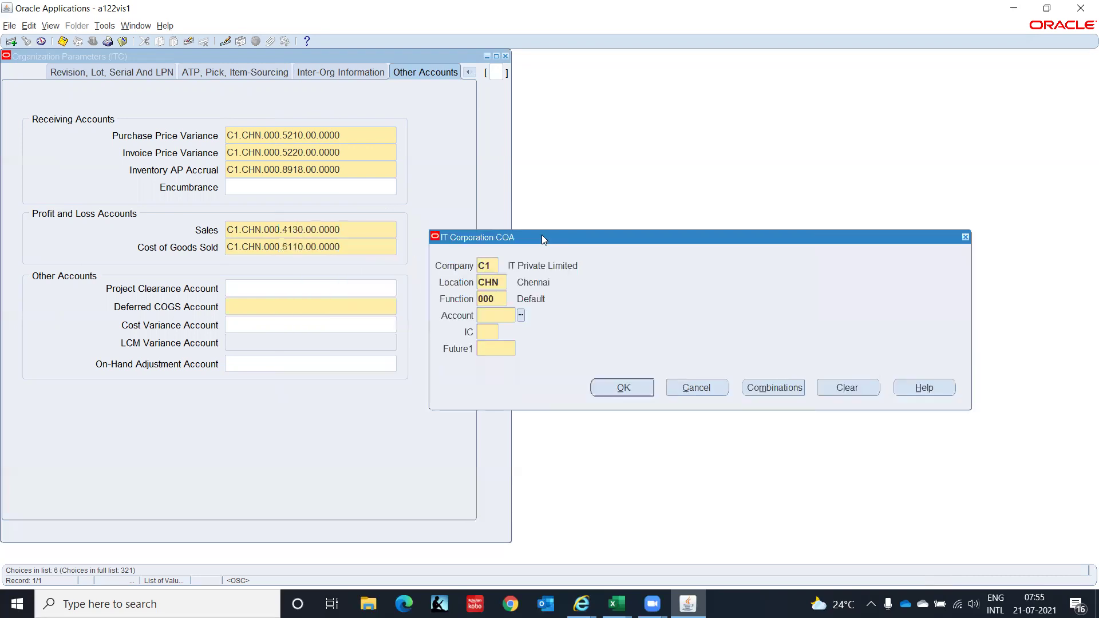
Enter account 5110, IC 00, Future1 0000 for C1.CHN.000.5110.00.0000 and acknowledge the costing note.
type("5110")
key("Tab")
type("00")
key("Tab")
type("0000")
key("Tab")
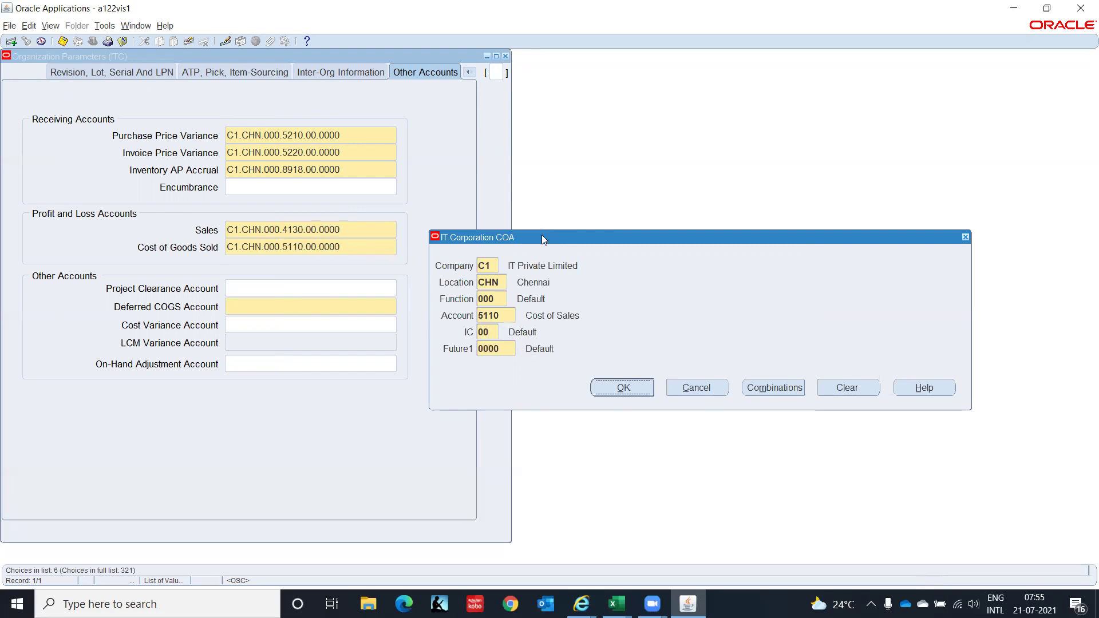
key("Return")
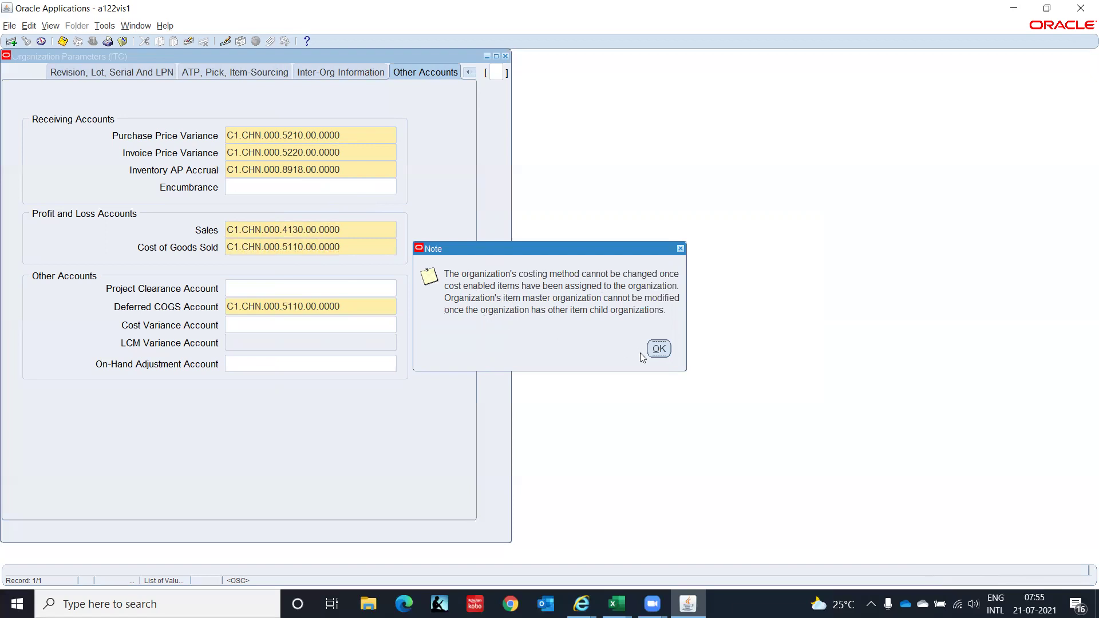
left_click(658, 349)
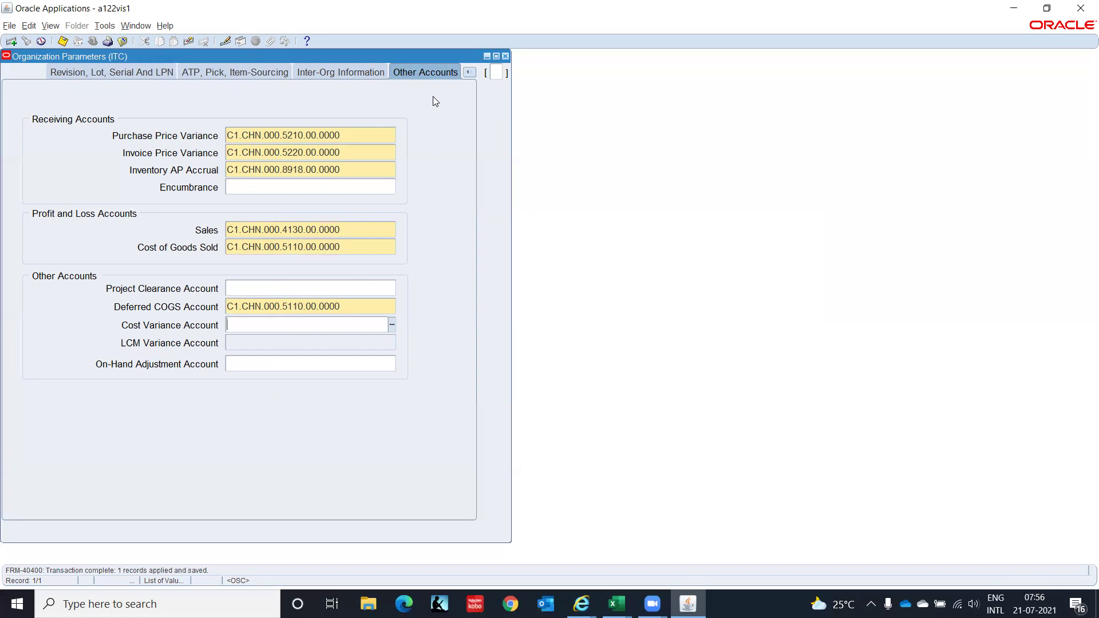
Close Organization Parameters, check Receiving Information under Others, save, and close the Organization window.
left_click(506, 55)
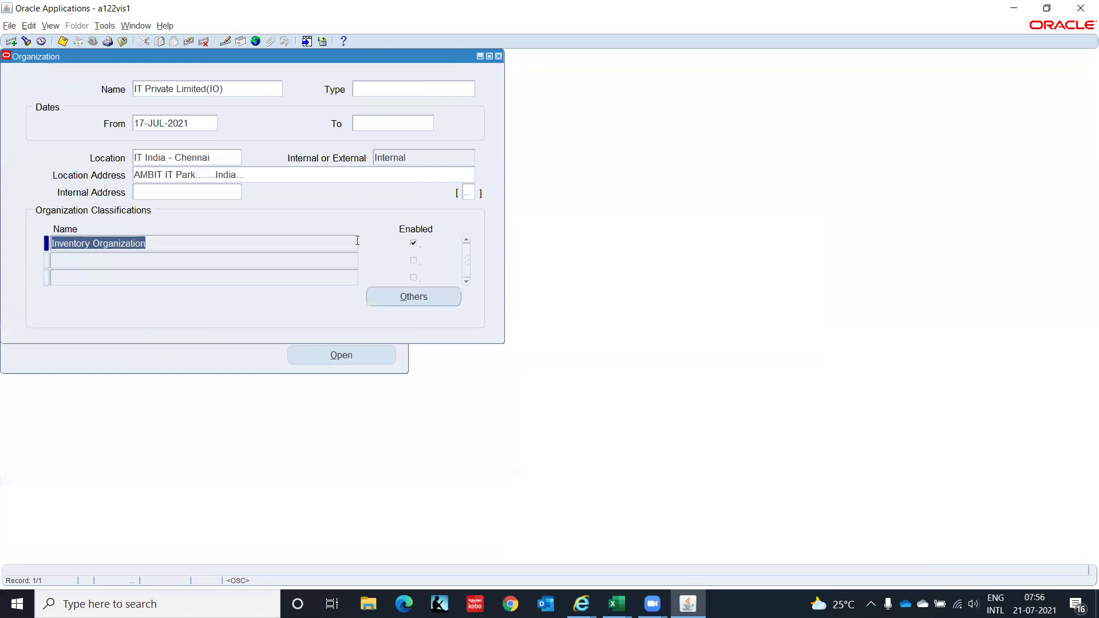
left_click(401, 302)
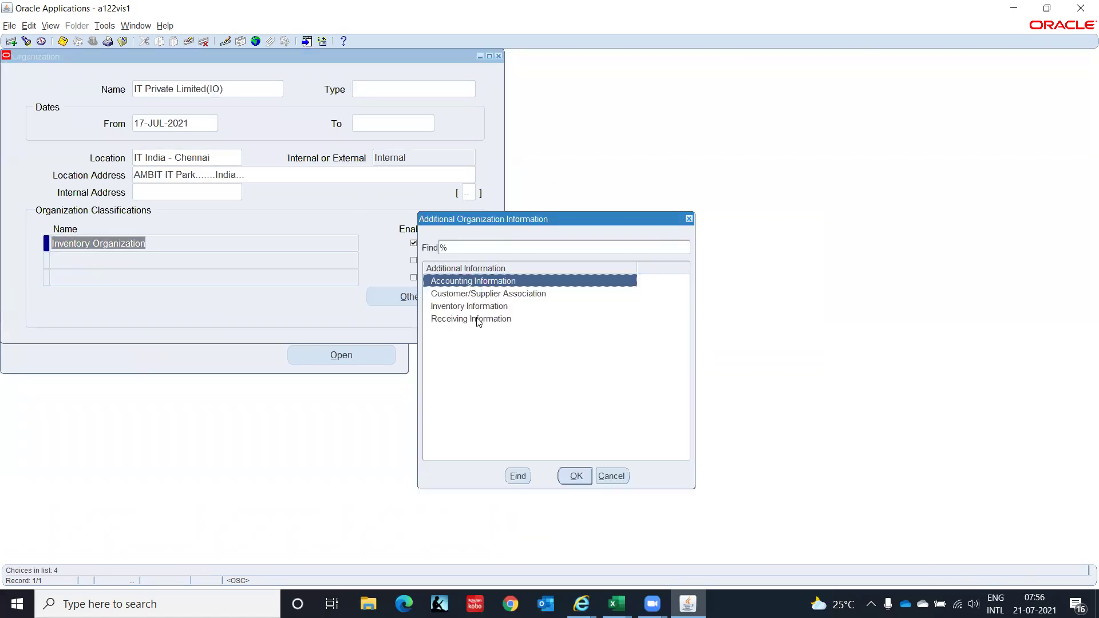
left_click(478, 320)
left_click(575, 476)
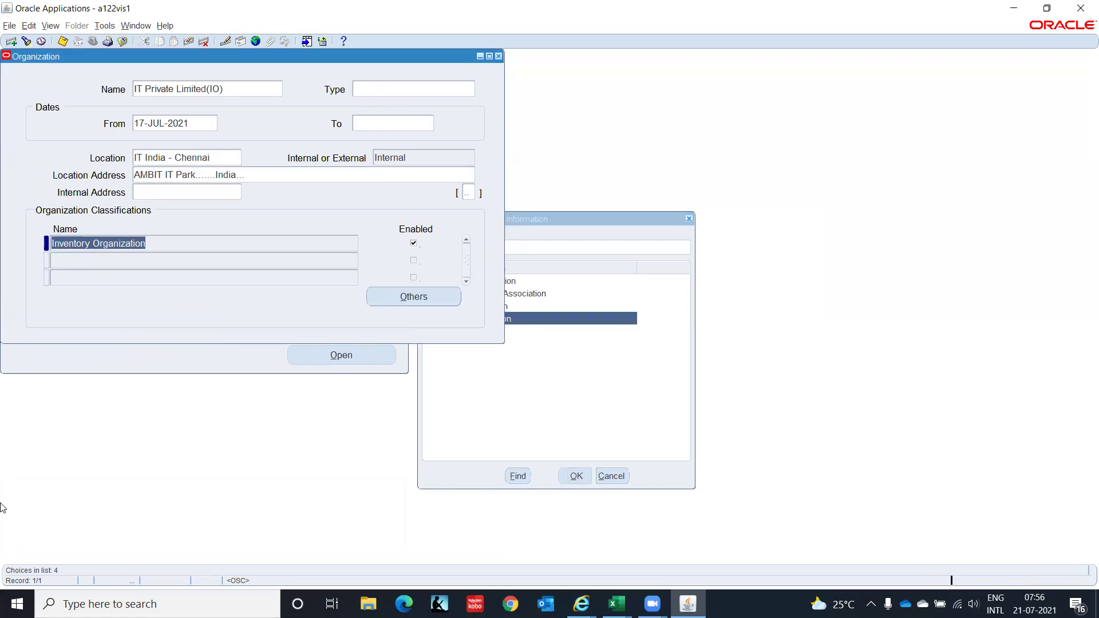
left_click(422, 297)
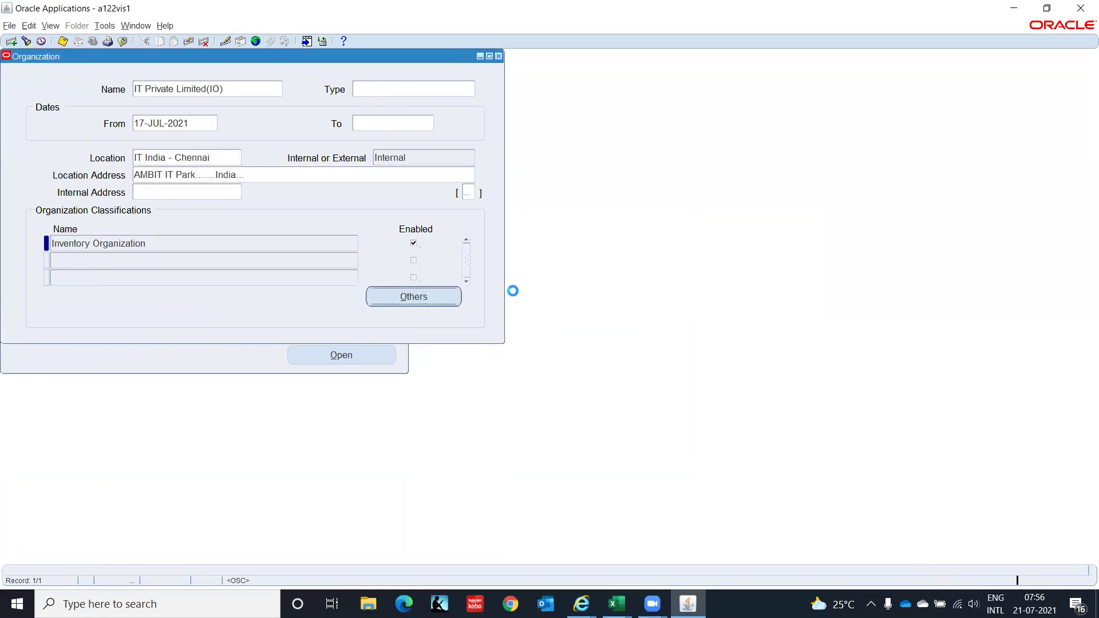
left_click(497, 319)
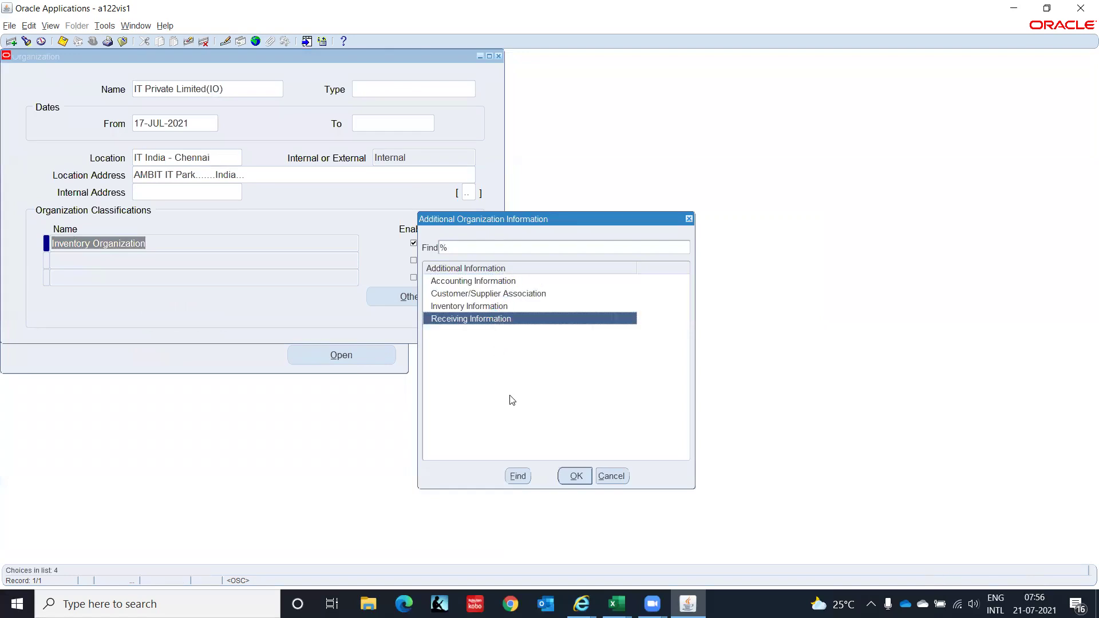
left_click(575, 476)
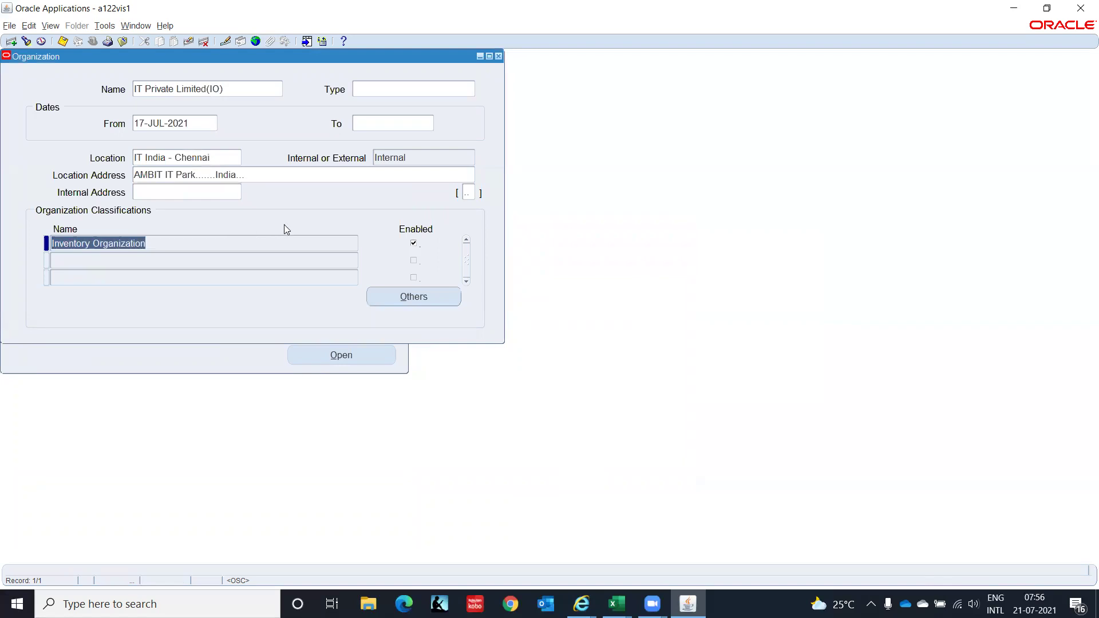
key("ctrl+s")
left_click(499, 57)
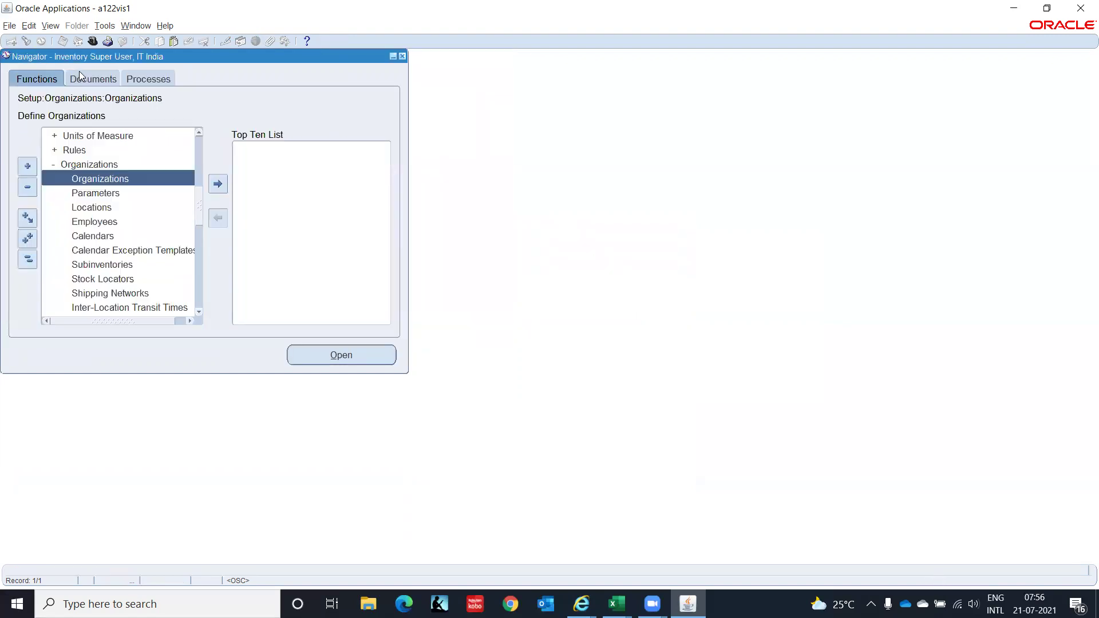
Switch to the AP Super User IT India responsibility and launch Setup > Options > Financials Options.
left_click(93, 42)
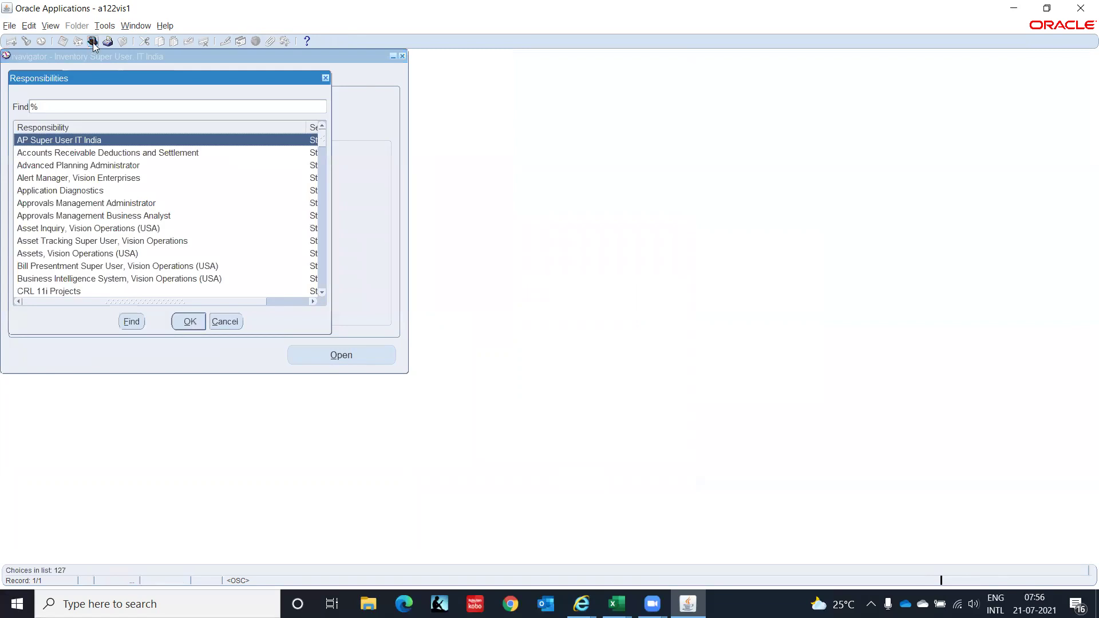
key("Escape")
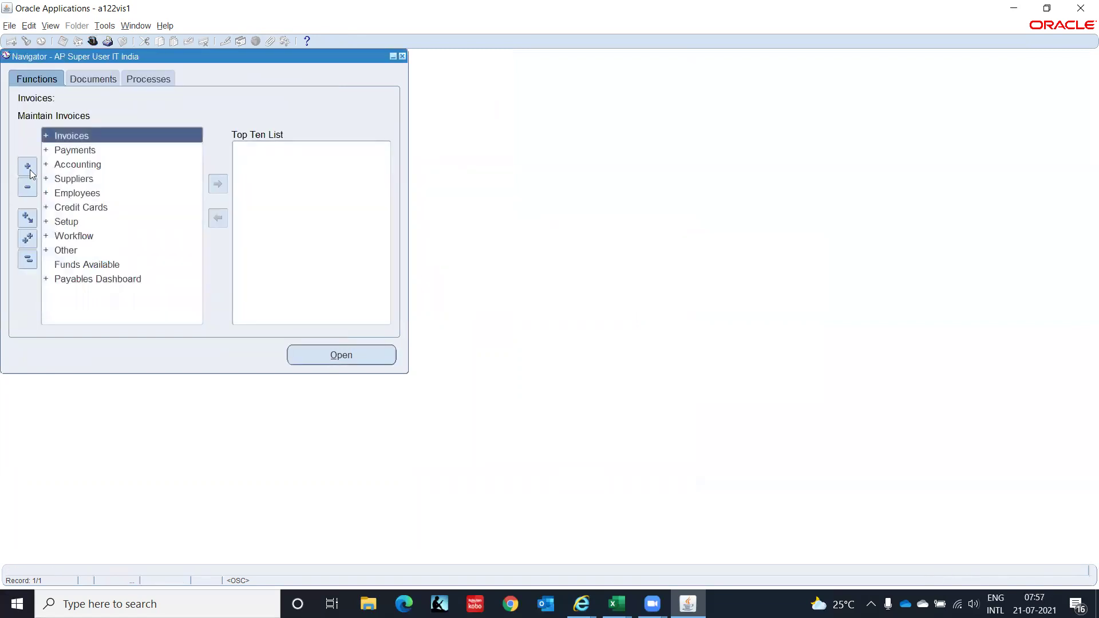
left_click(76, 221)
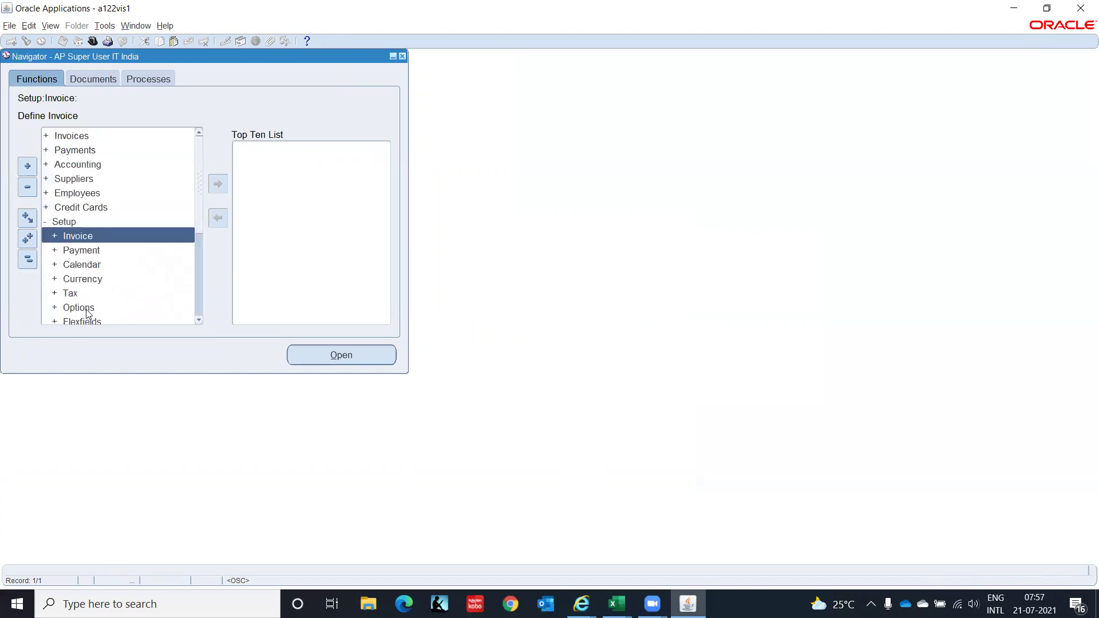
left_click(85, 308)
key("Down")
key("Down")
key("Down")
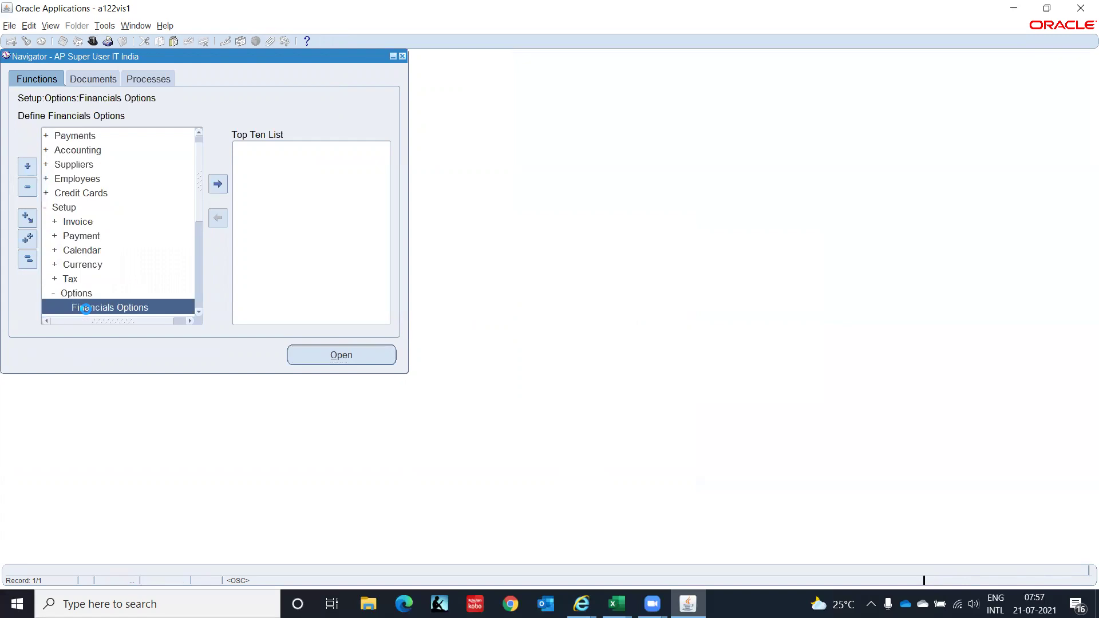
key("Down")
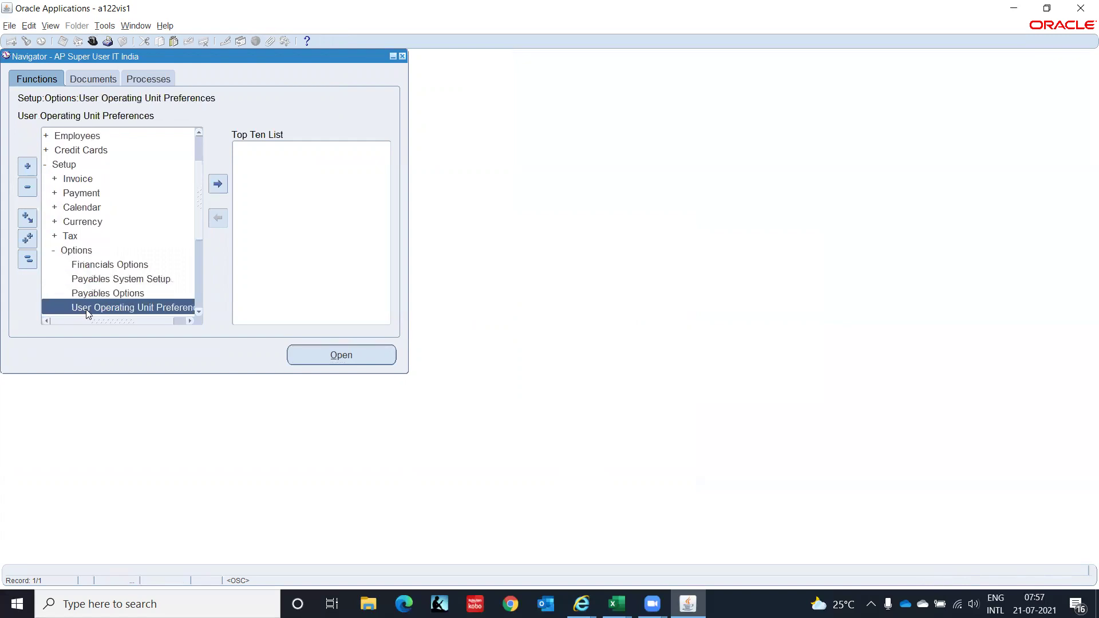
key("Up")
key("Up")
key("Up")
key("Return")
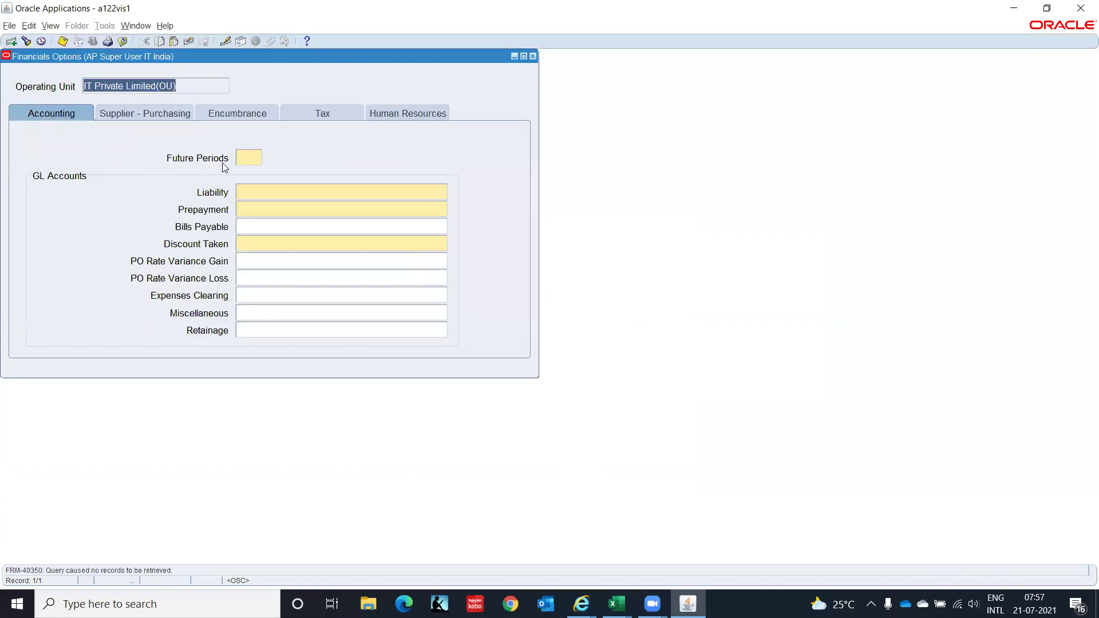
Set Future Periods to 1 and the Liability account to C1.CHN.PUR.2210.00.0000.
left_click(246, 158)
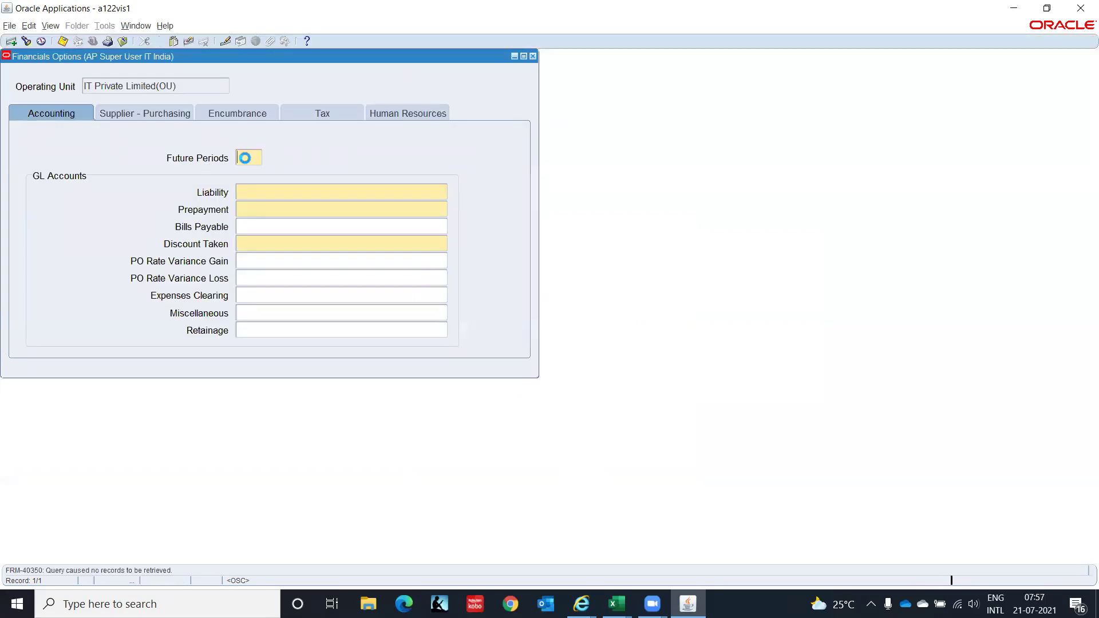
type("1")
key("Tab")
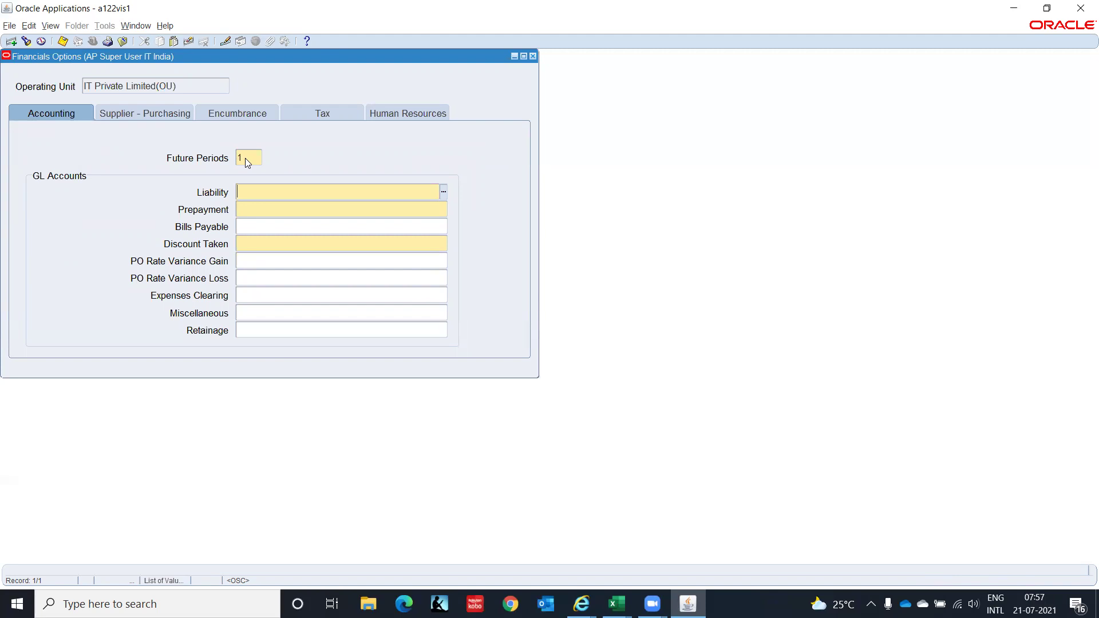
type("ca")
key("Tab")
type("chn")
key("Tab")
type("pur")
key("Tab")
type("2210")
key("Tab")
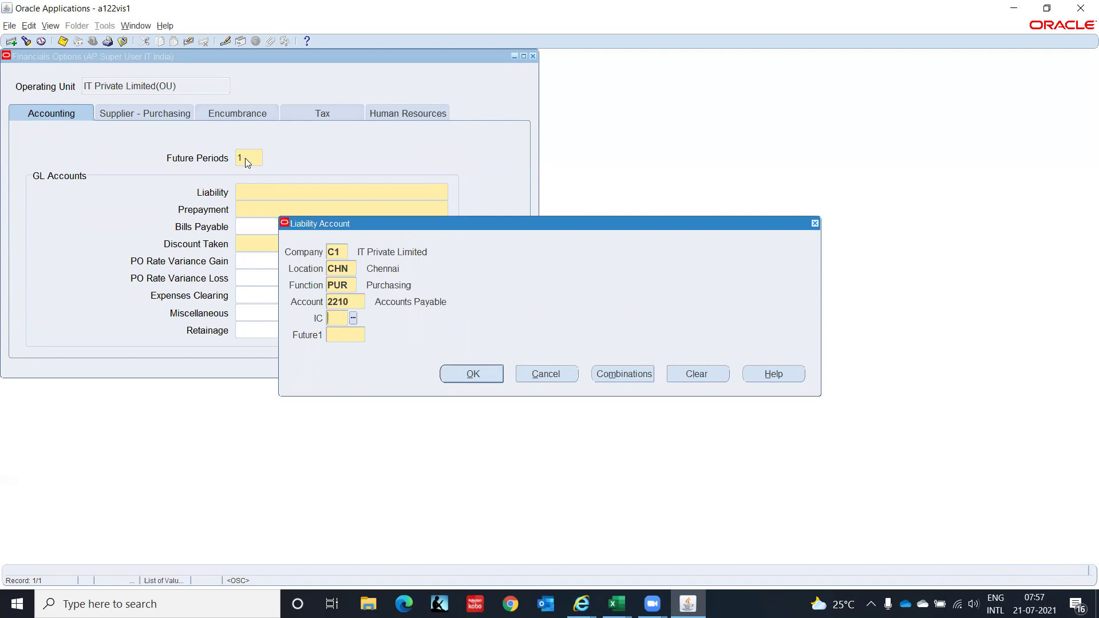
type("00")
key("Tab")
type("0000")
key("Tab")
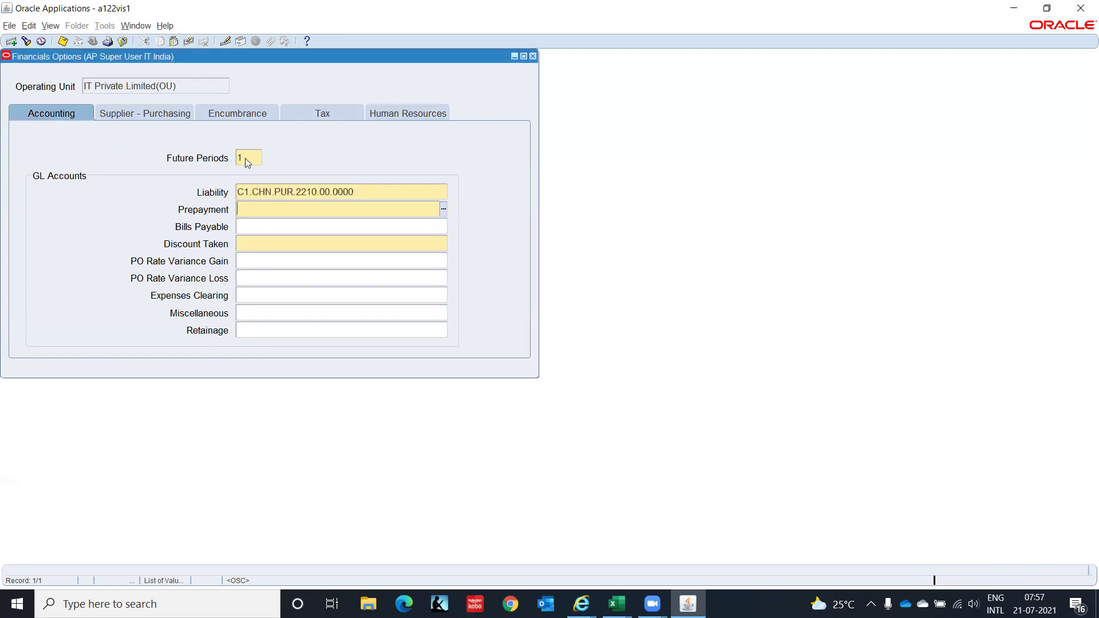
Set the Prepayment account to C1.CHN.PUR.2210.00.0000 and confirm the combination.
type("c1")
key("Tab")
type("chn")
key("Tab")
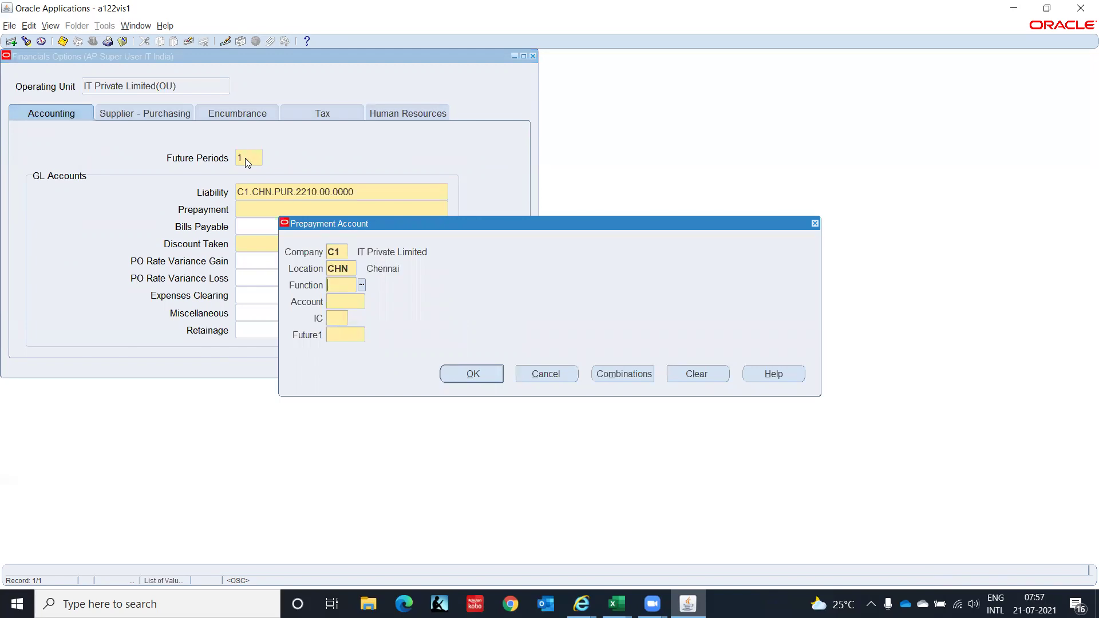
type("pur")
key("Tab")
type("2210")
key("Tab")
type("00")
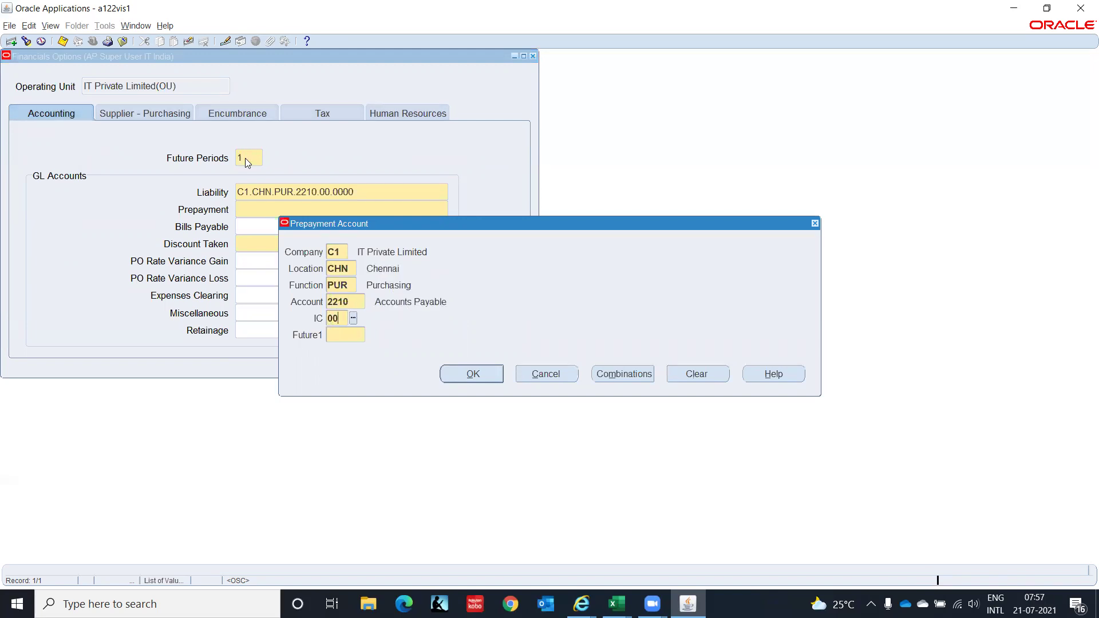
key("Tab")
type("0000")
key("Tab")
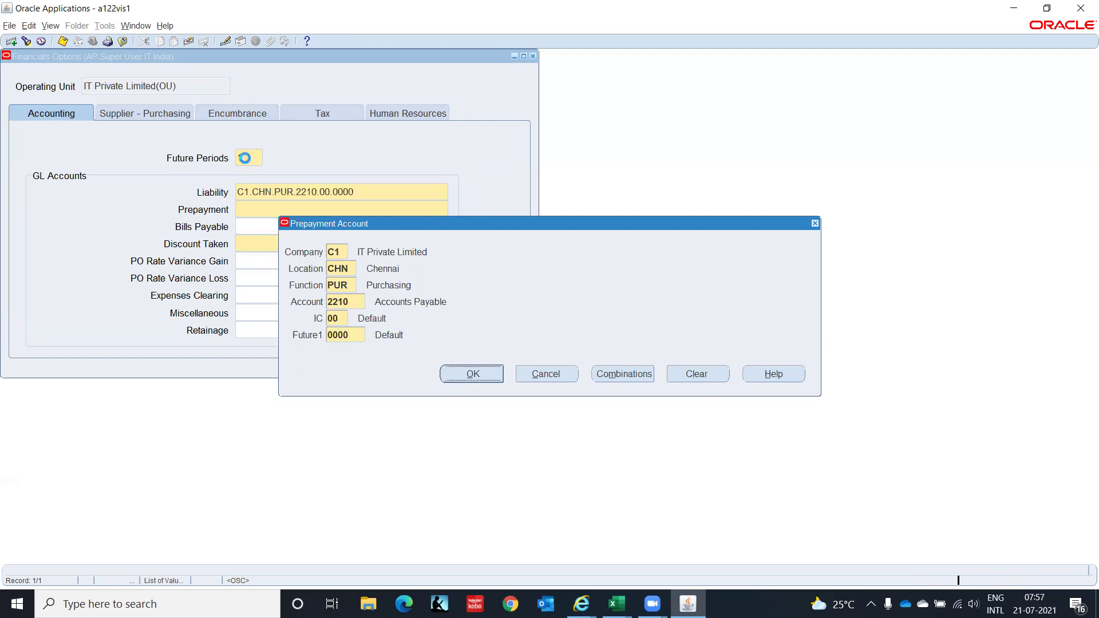
key("Return")
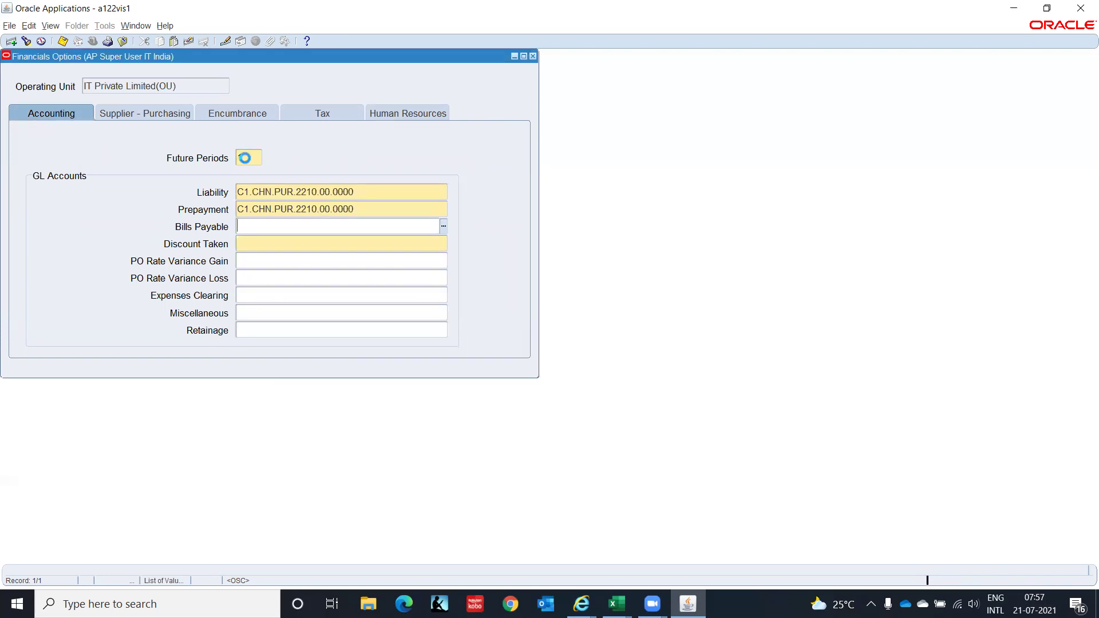
Enter C1, CHN, PUR for Bills Payable, initially picking account 1212 Notes Receivable from the list.
type("c")
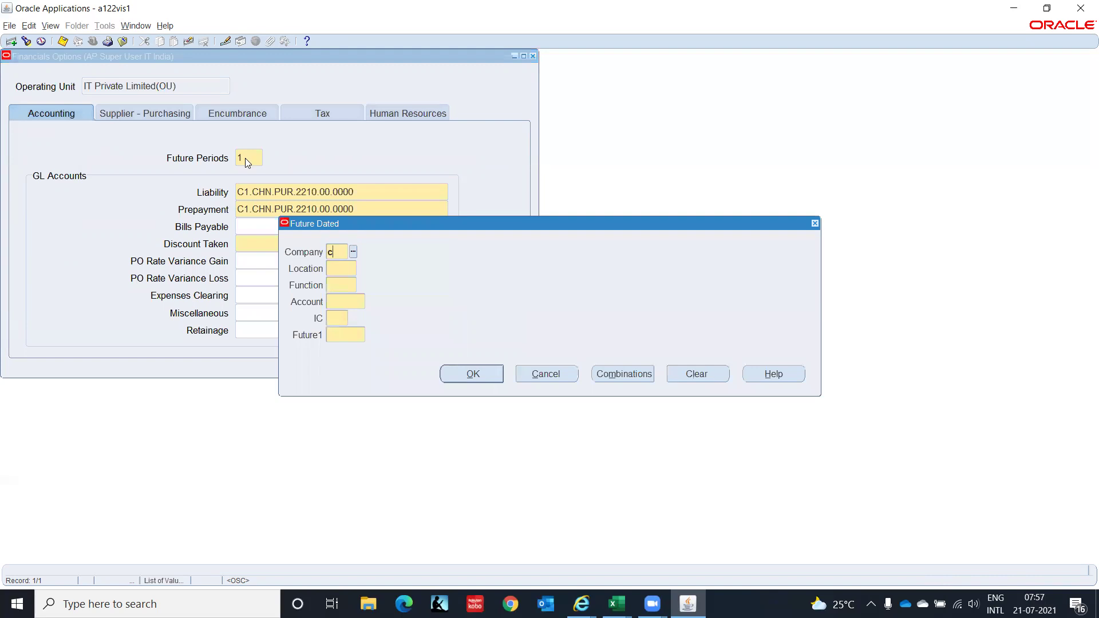
type("1")
key("Tab")
type("chn")
key("Tab")
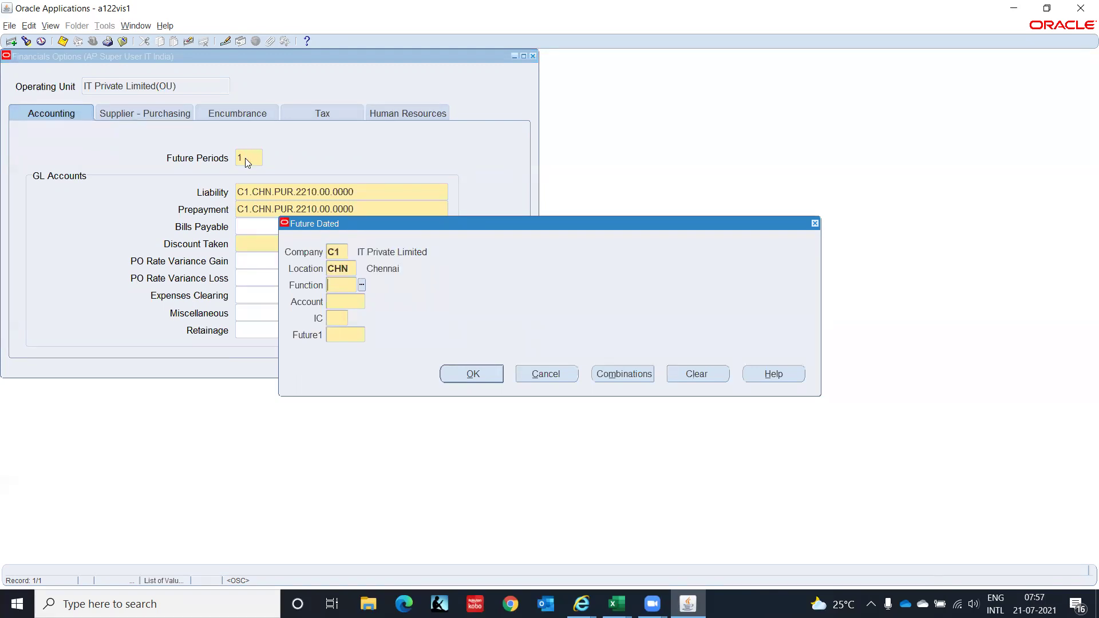
type("pur")
key("Tab")
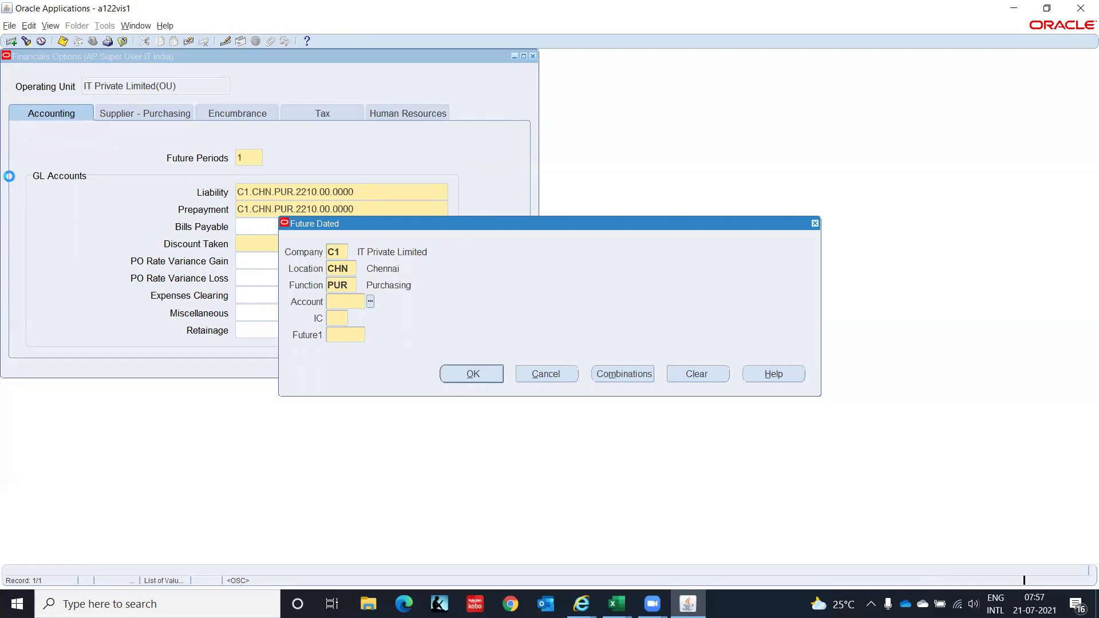
key("ctrl+l")
type("Notes%")
key("Return")
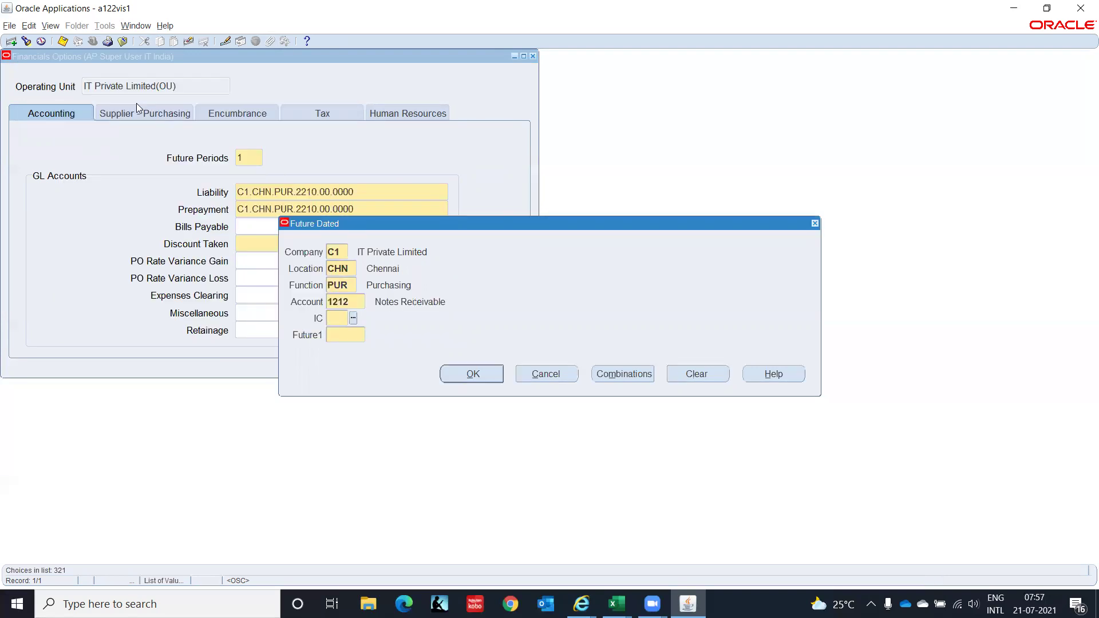
Change the account to 2580 Future Dated Payments, completing C1.CHN.PUR.2580.00.0000.
double_click(357, 303)
left_click(370, 302)
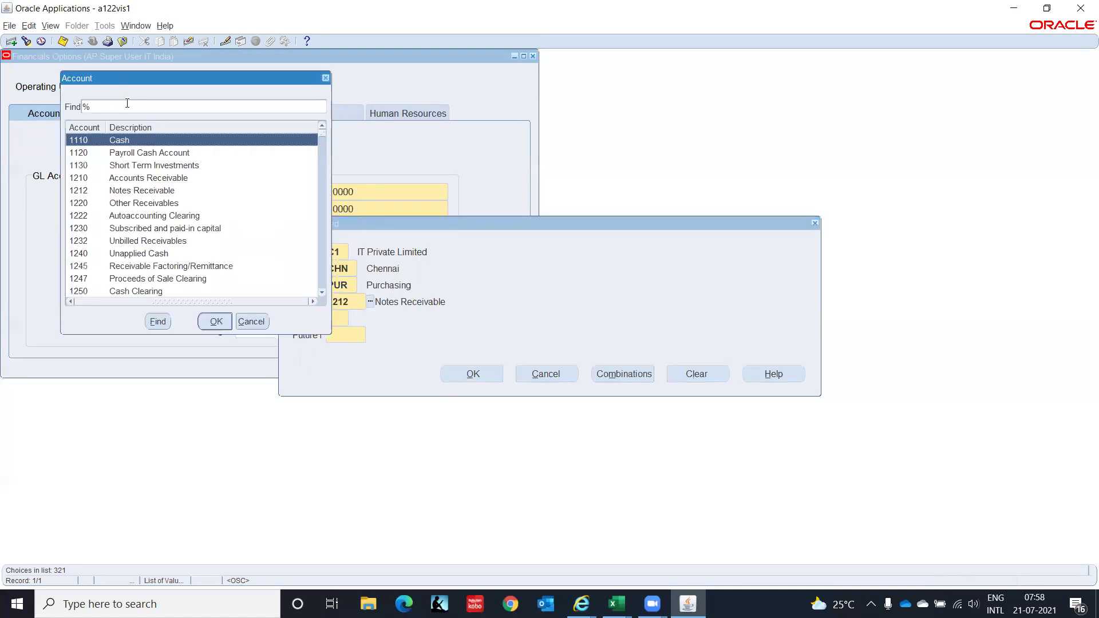
type("Futu%")
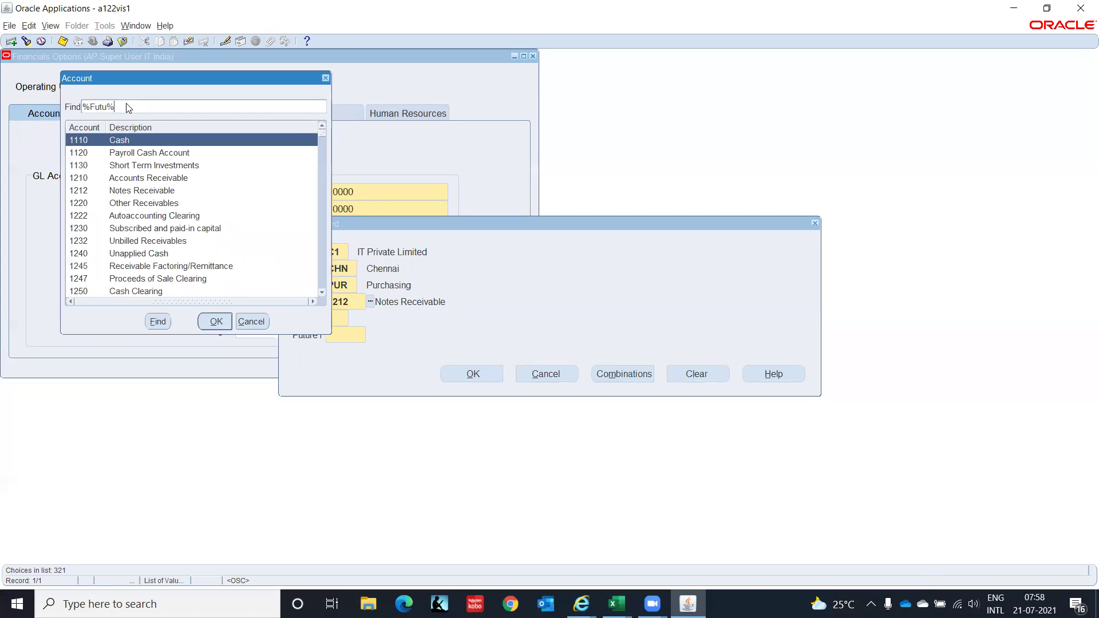
key("Return")
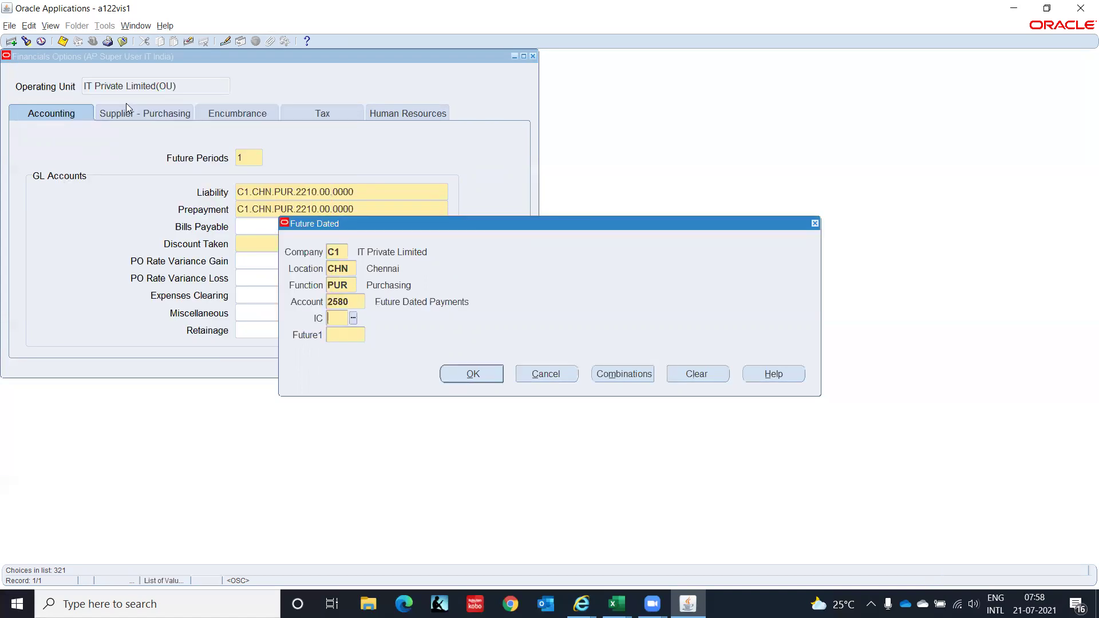
type("00")
key("Tab")
type("0000")
key("Tab")
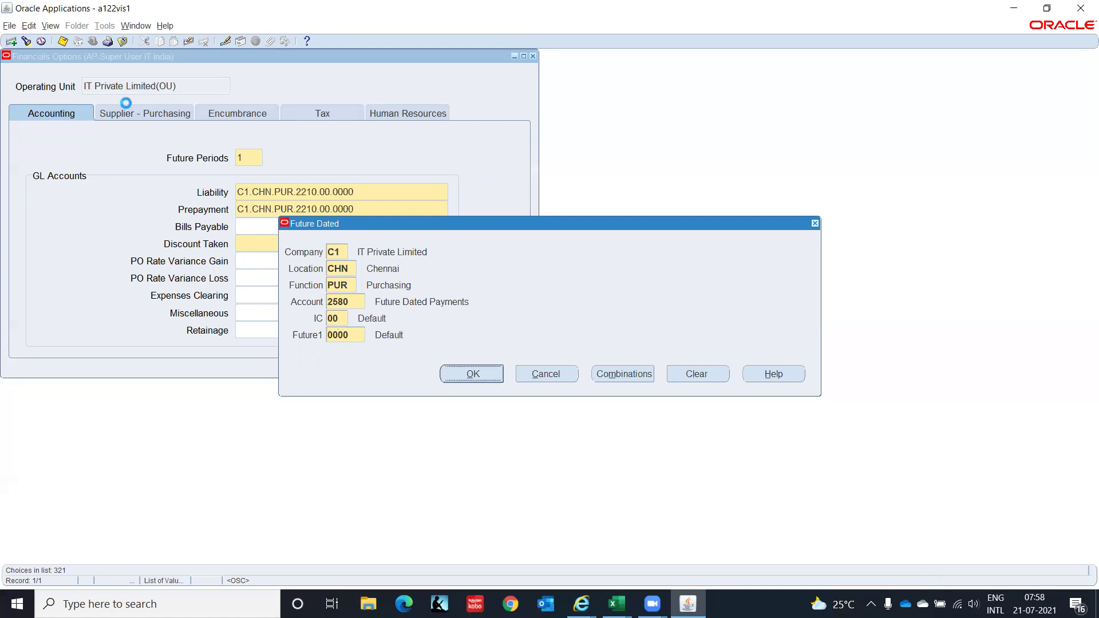
key("Return")
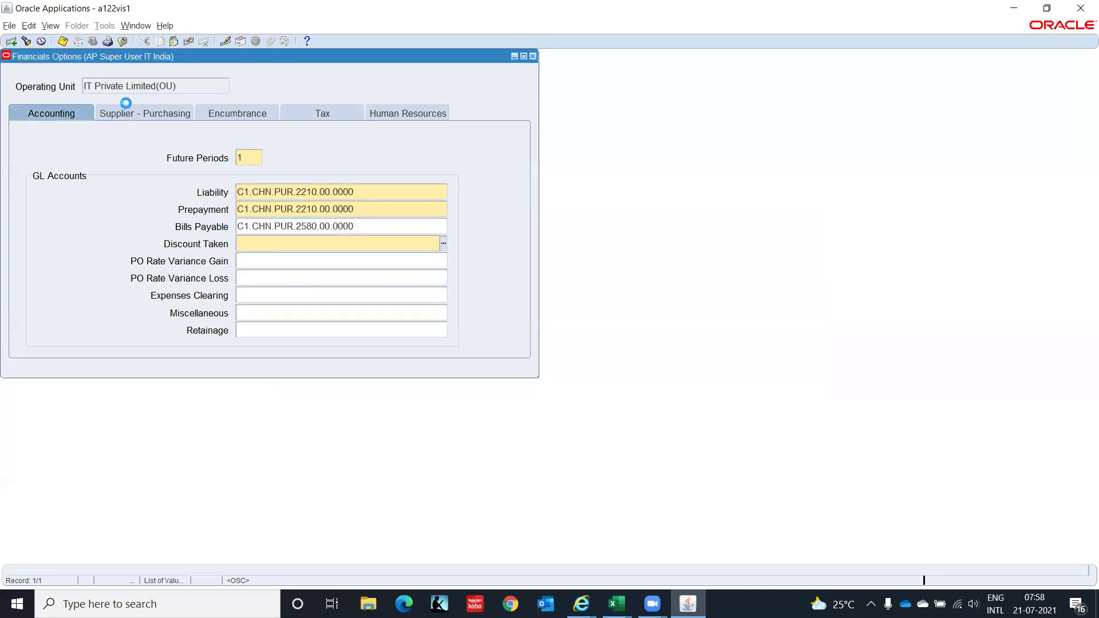
Enter C1, CHN, PUR for Discount Taken and choose account 7825 Discounts Taken (Earned).
type("c")
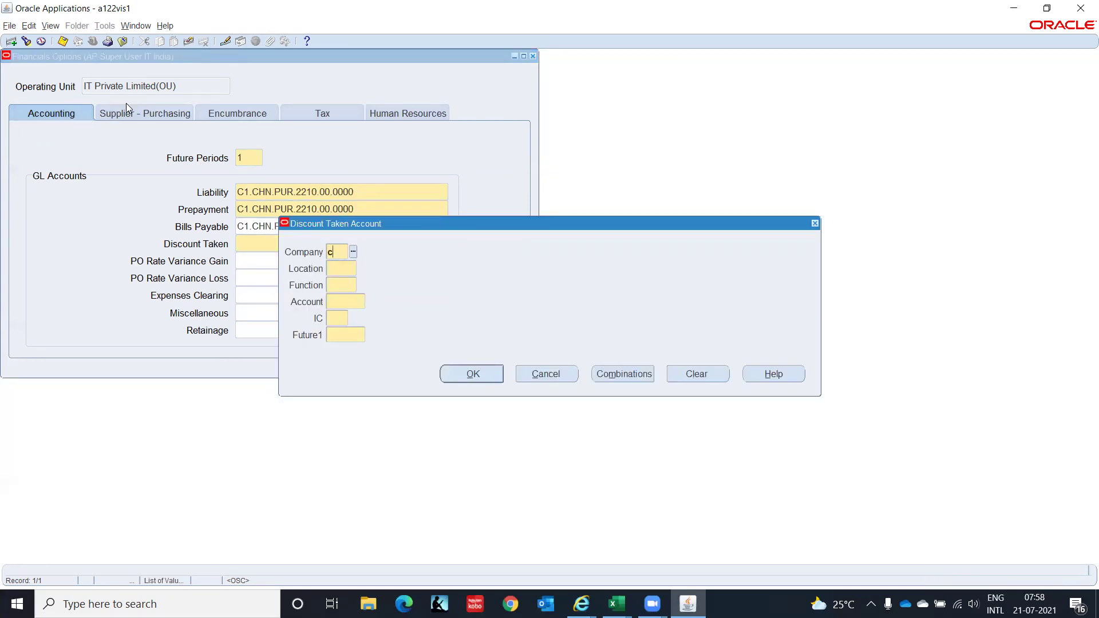
type("1")
key("Tab")
type("chn")
key("Tab")
type("pur")
key("Tab")
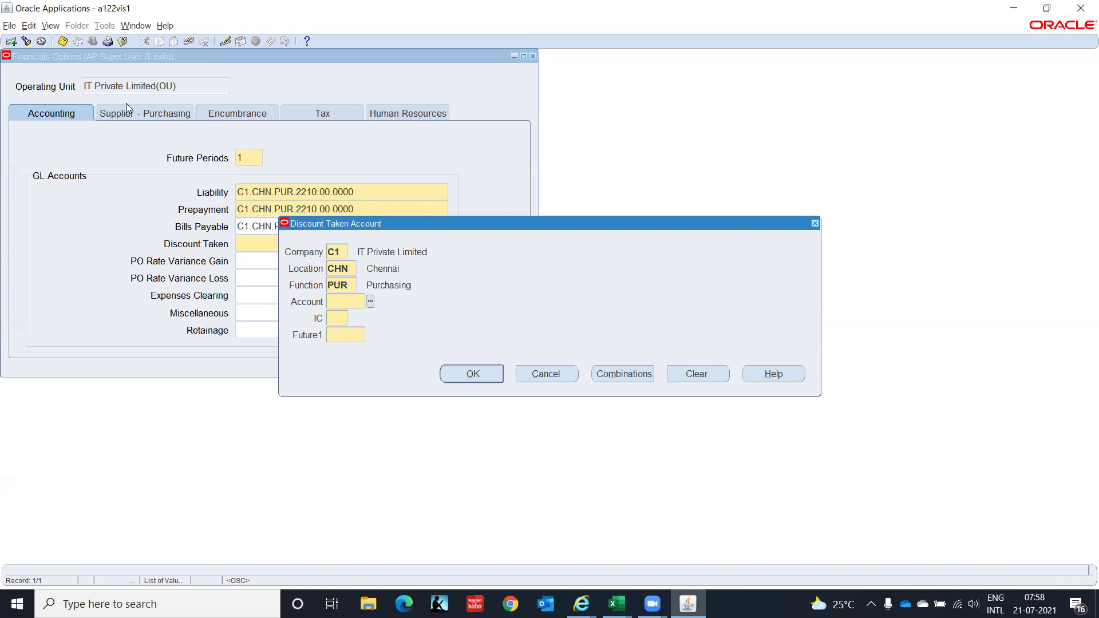
key("ctrl+l")
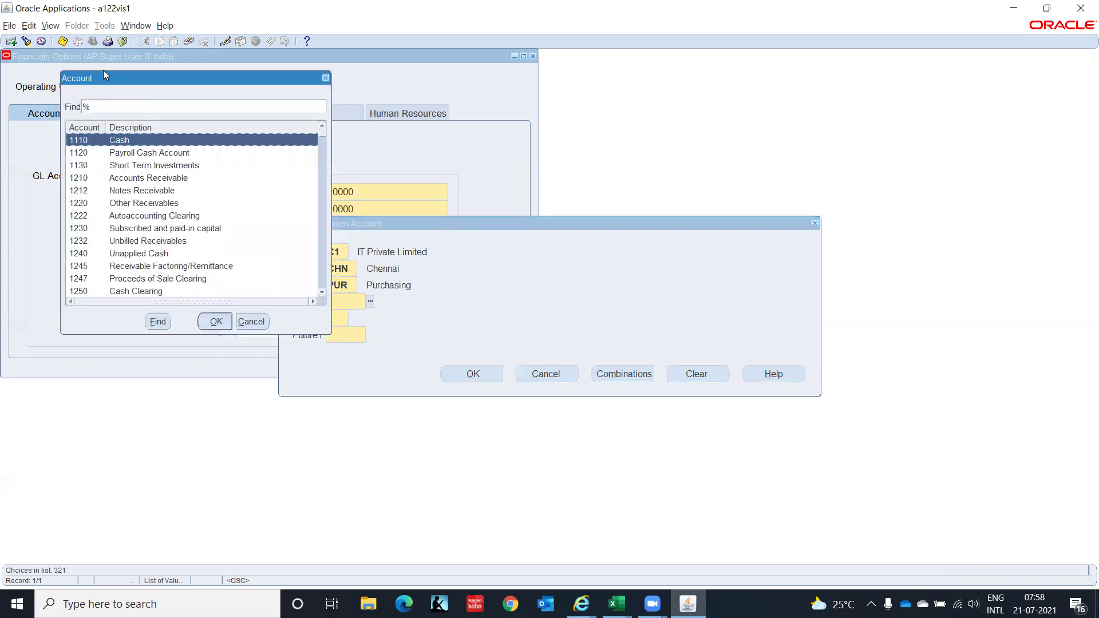
left_click(120, 107)
type("Dis%")
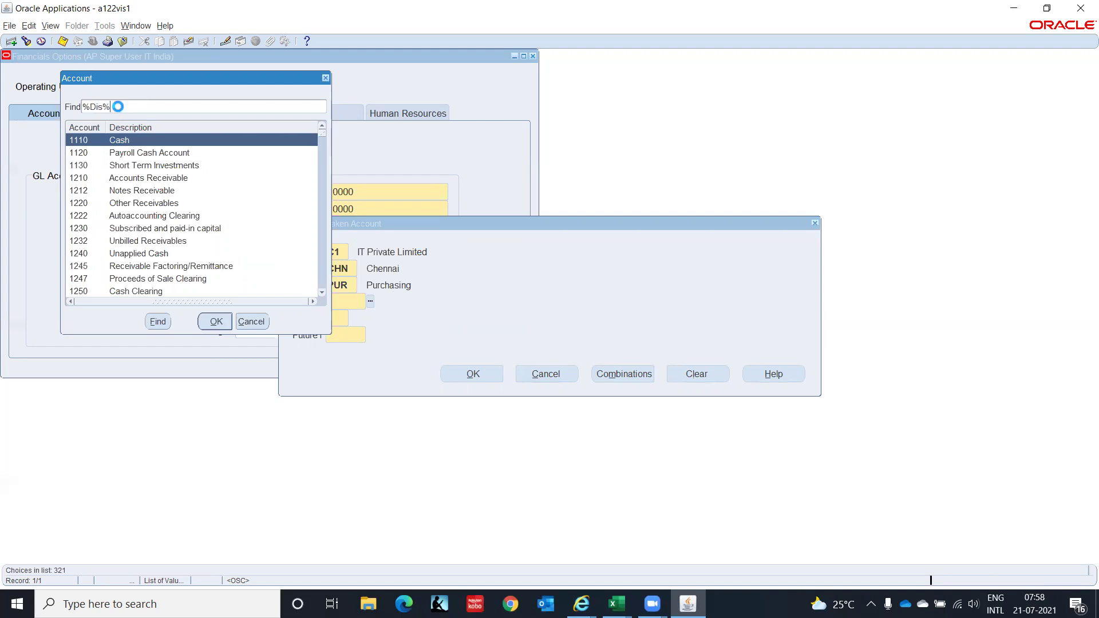
key("Down")
key("Down")
key("Down")
key("Down")
key("Down")
key("Down")
key("Down")
key("Down")
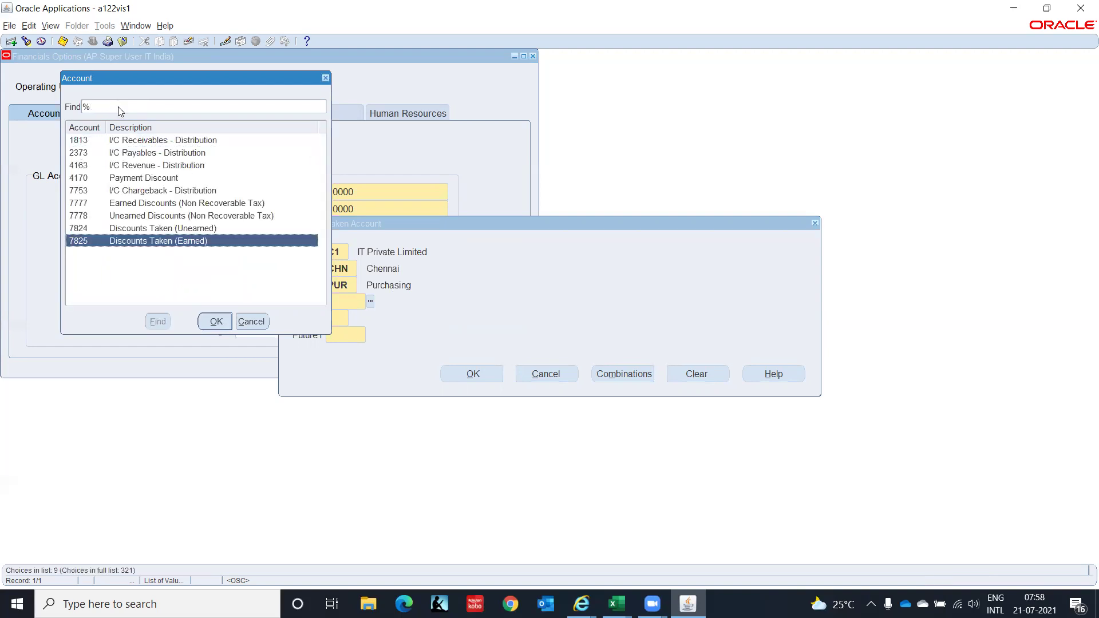
key("Return")
Complete the account as C1.CHN.PUR.7825.00.0000 and bring up the Supplier - Purchasing options.
type("00")
key("Tab")
type("0000")
key("Tab")
key("Return")
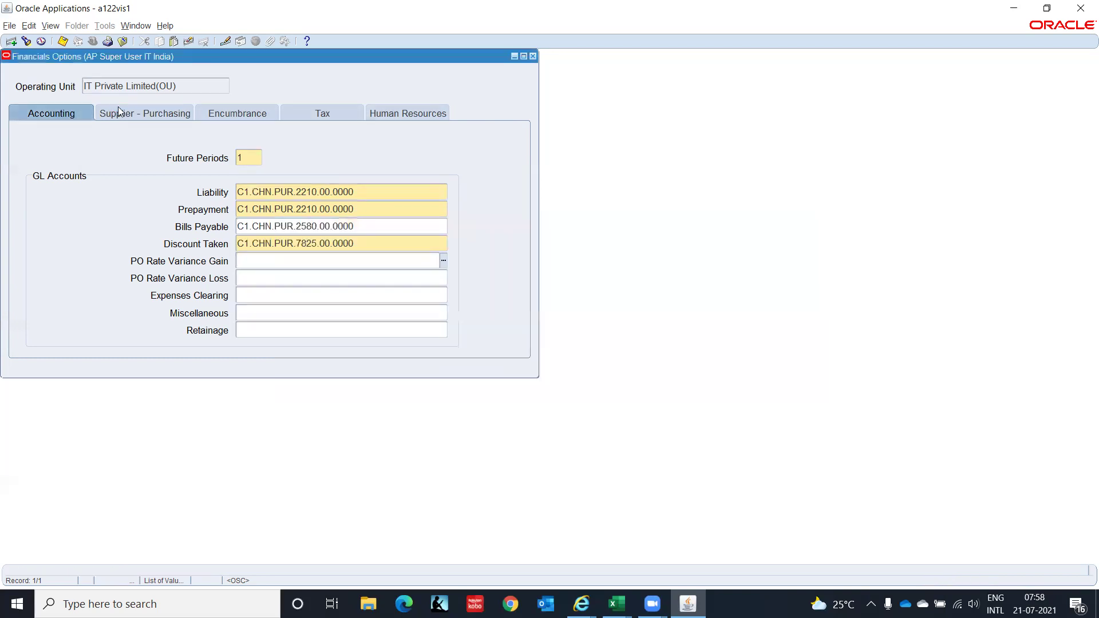
left_click(157, 118)
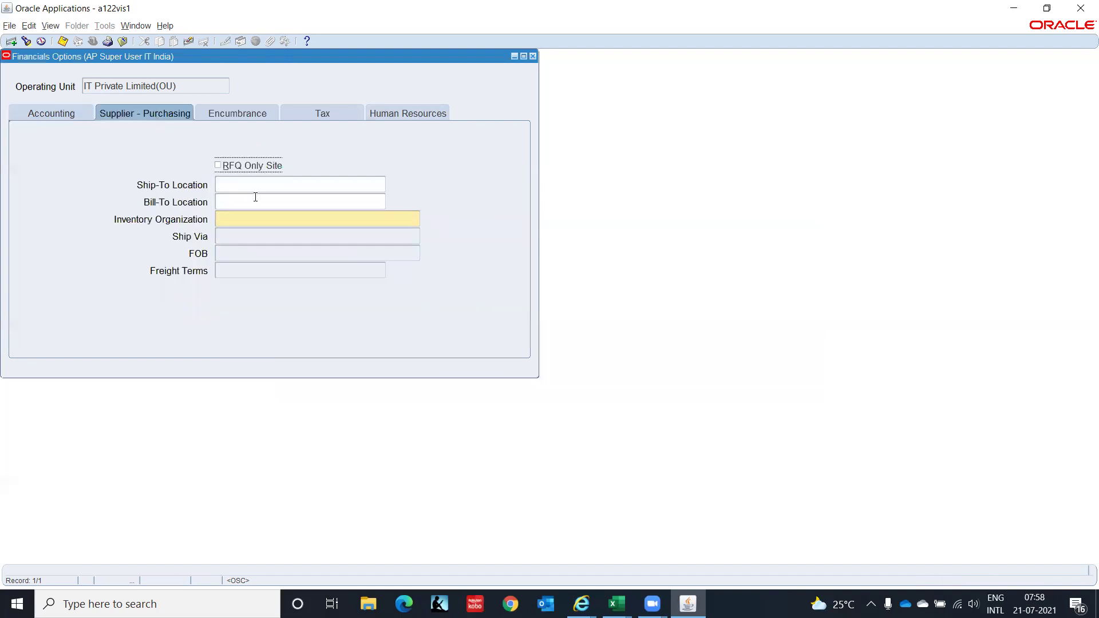
Set Ship-To and Bill-To to IT India - Chennai, Inventory Organization to ITC, then view Encumbrance.
left_click(244, 183)
type("IT")
key("Tab")
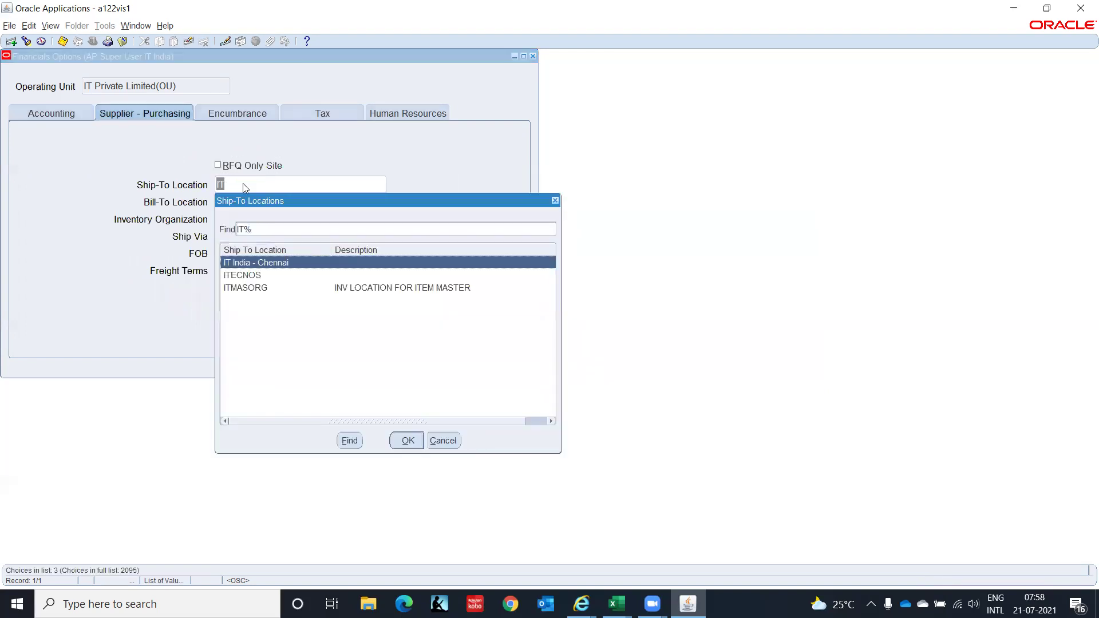
key("Return")
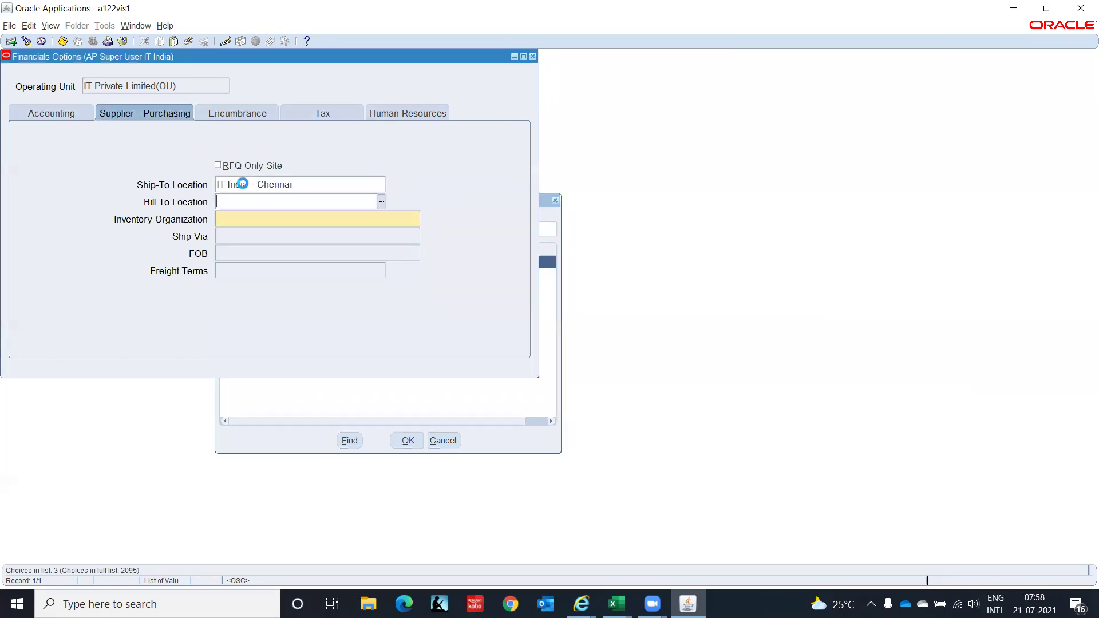
type("IT")
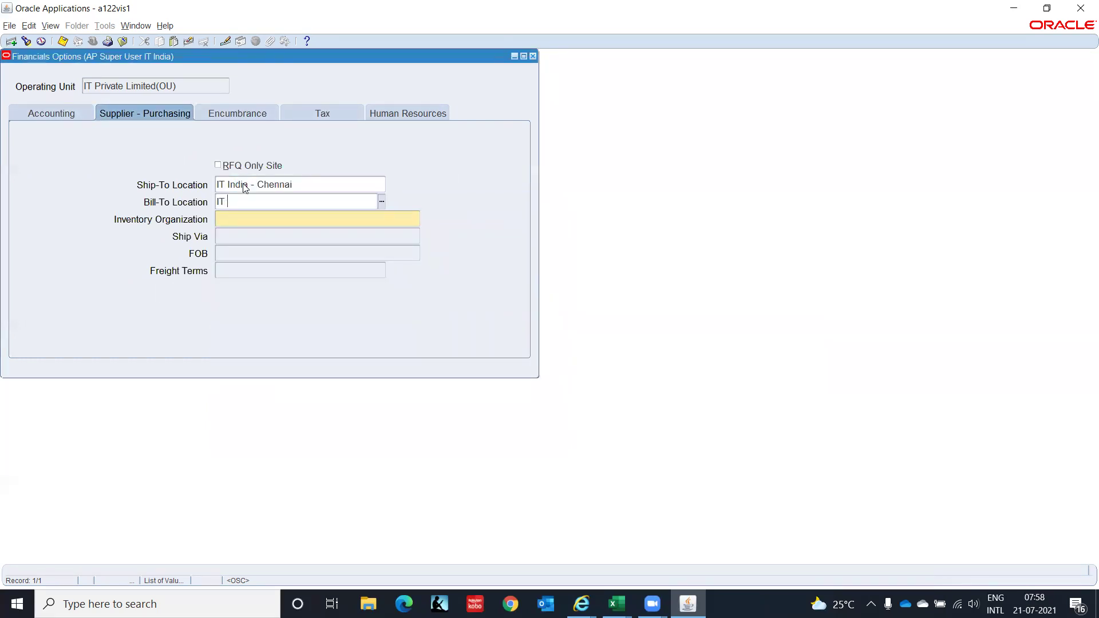
key("Tab")
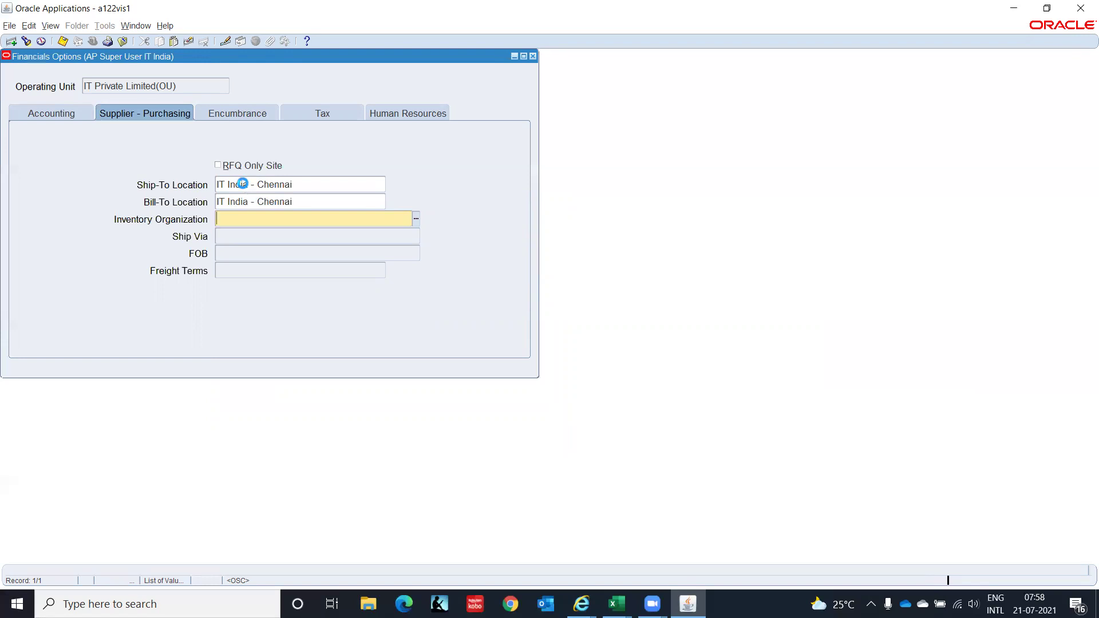
type("ITC")
key("Tab")
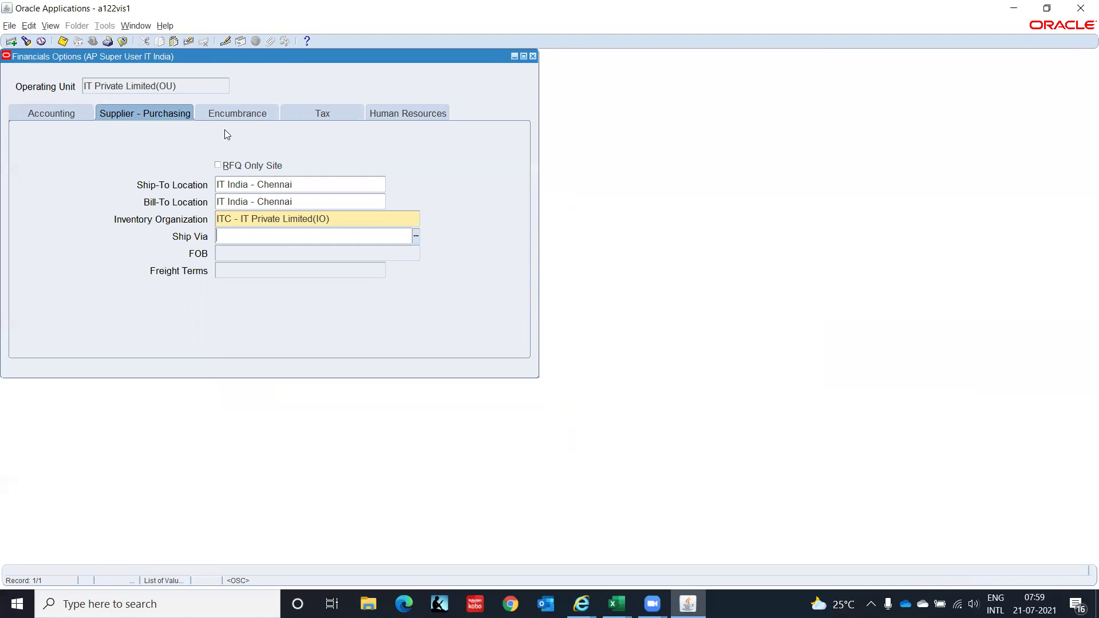
left_click(251, 113)
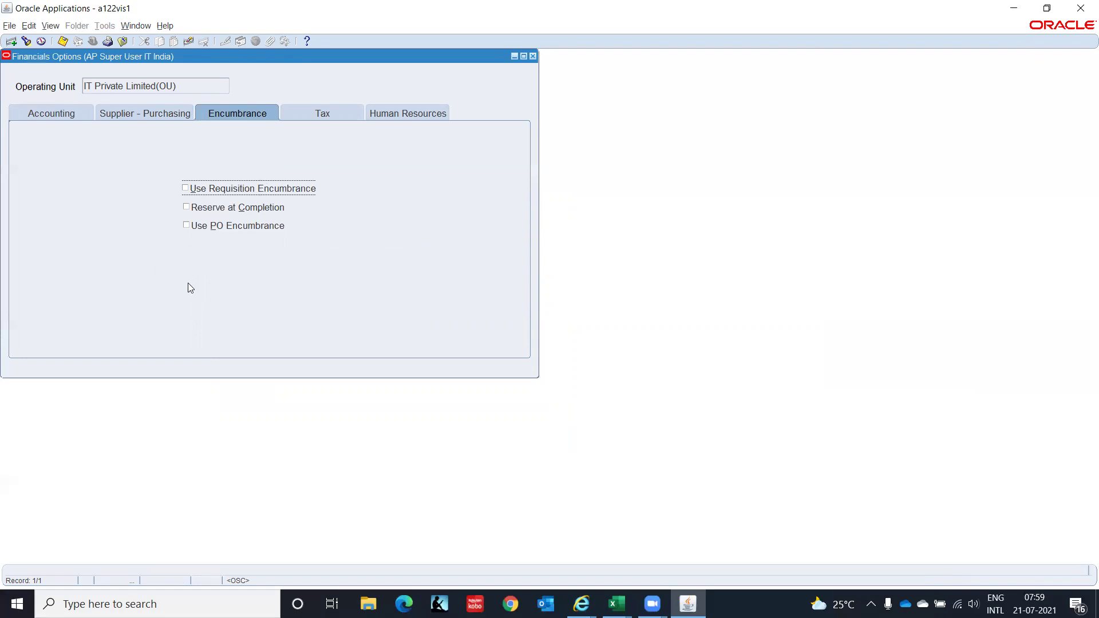
In the Tax options, set Member State to India and enter the VAT registration number.
left_click(315, 111)
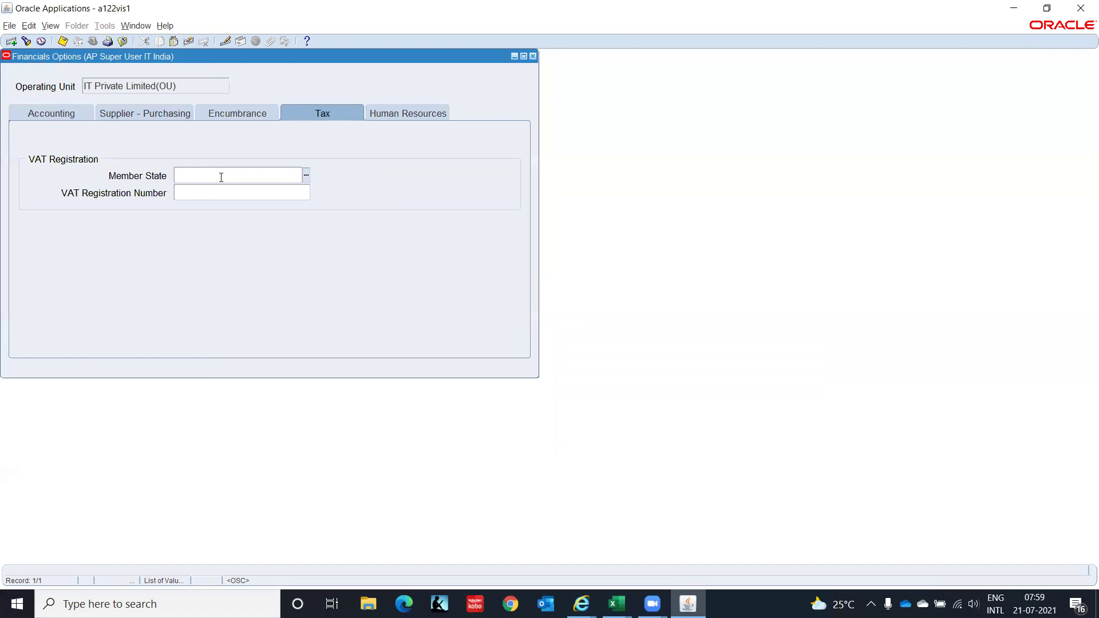
left_click(306, 176)
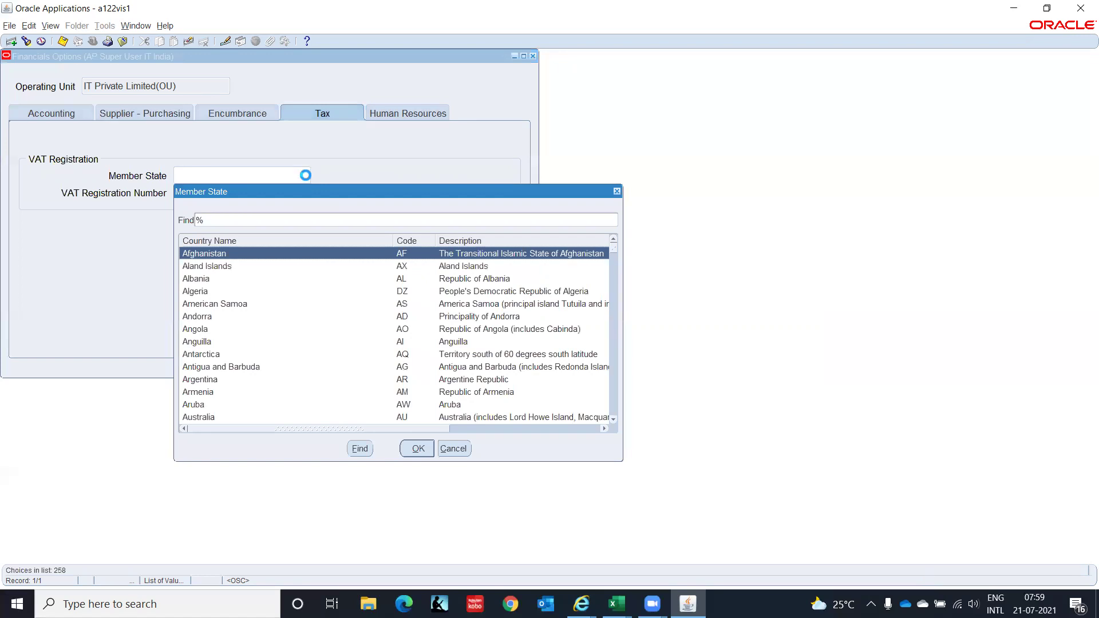
type("i")
key("Down")
key("Return")
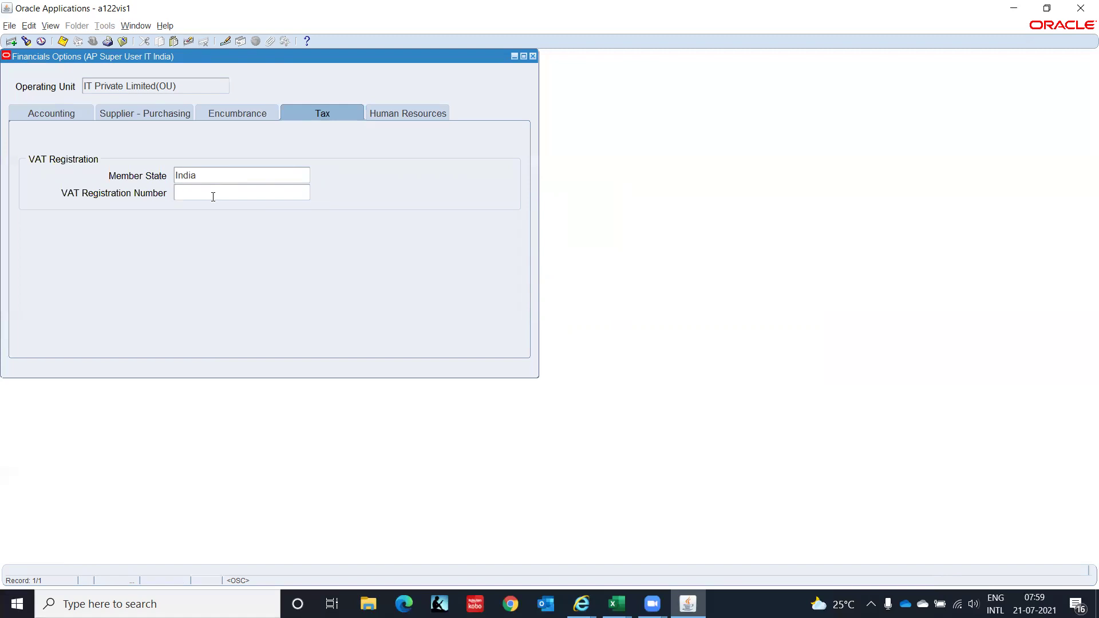
type("3")
key("BackSpace")
type("331234567890")
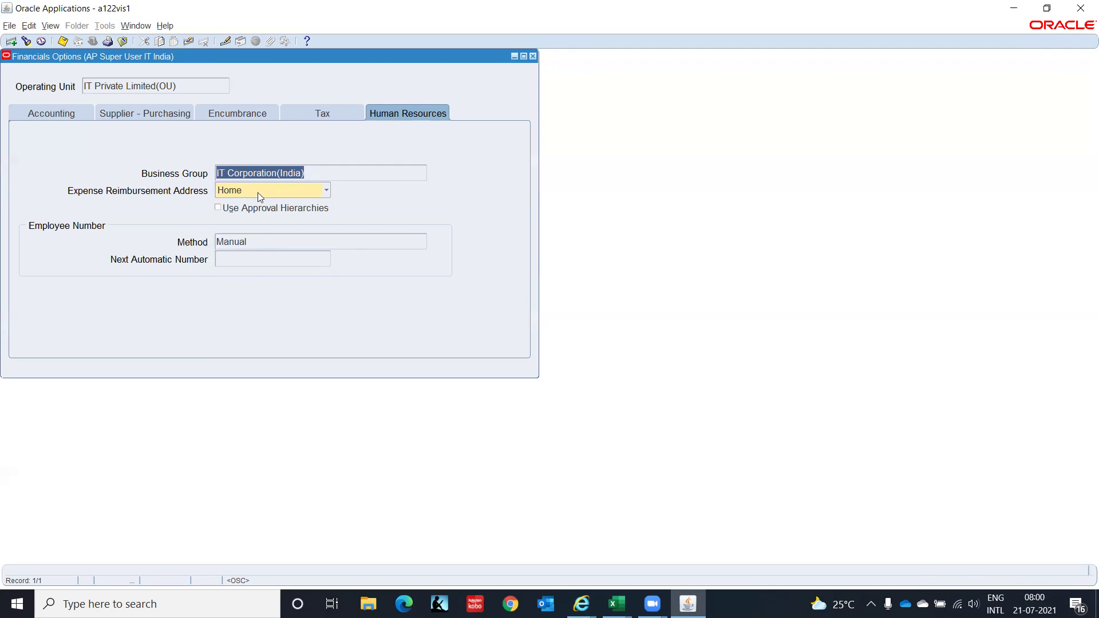
Attempt Use Approval Hierarchies, dismiss the FRM-40742 error, review each tab, and close Financials Options.
left_click(227, 208)
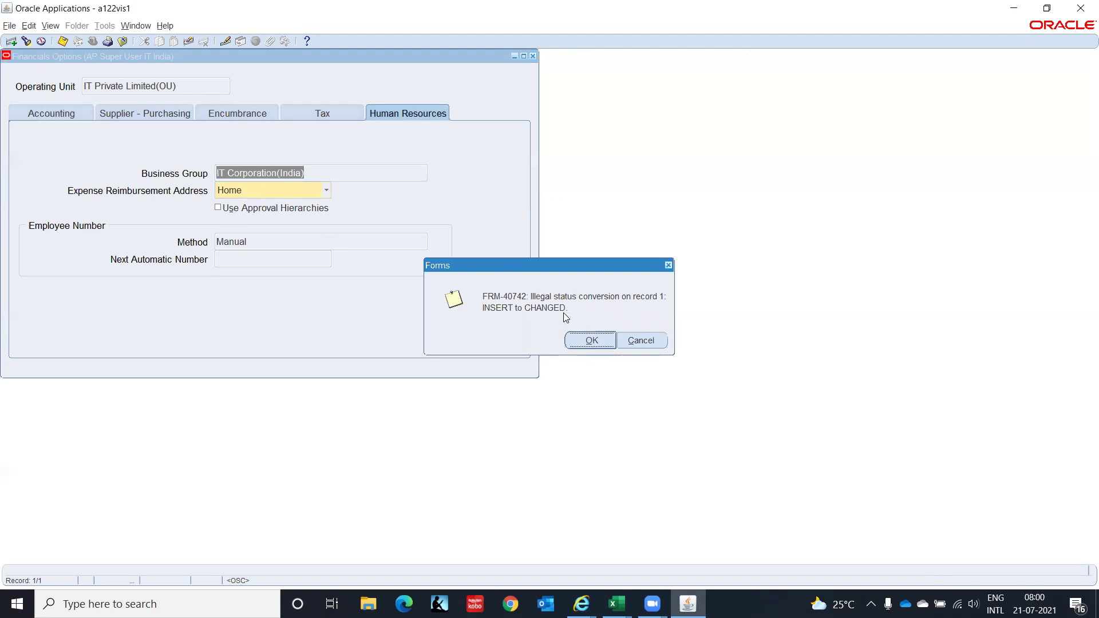
left_click(592, 340)
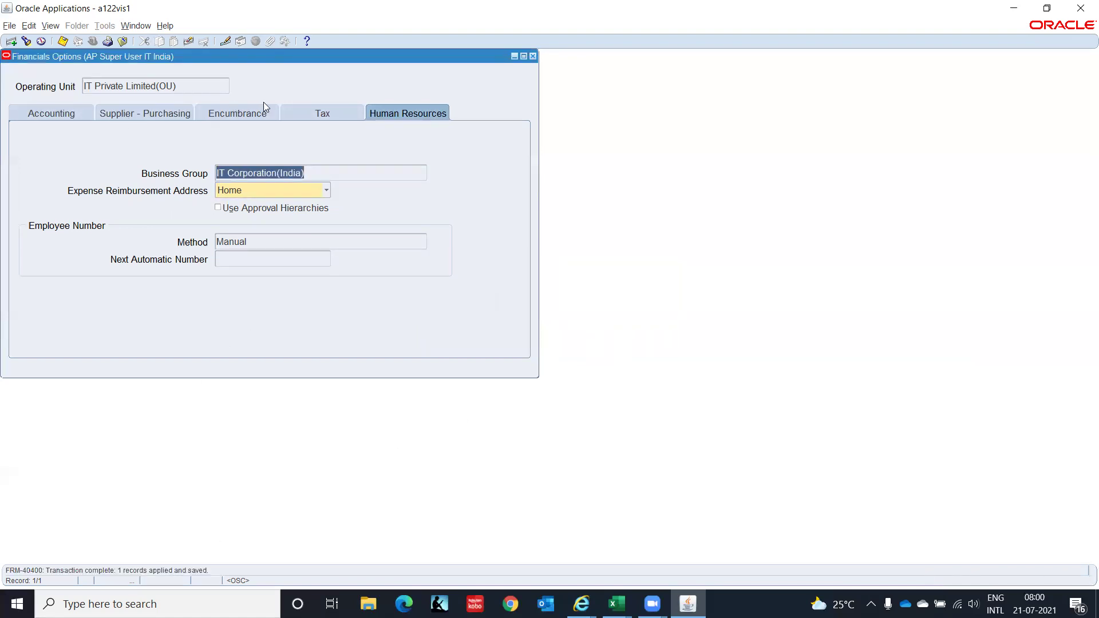
left_click(314, 115)
left_click(215, 114)
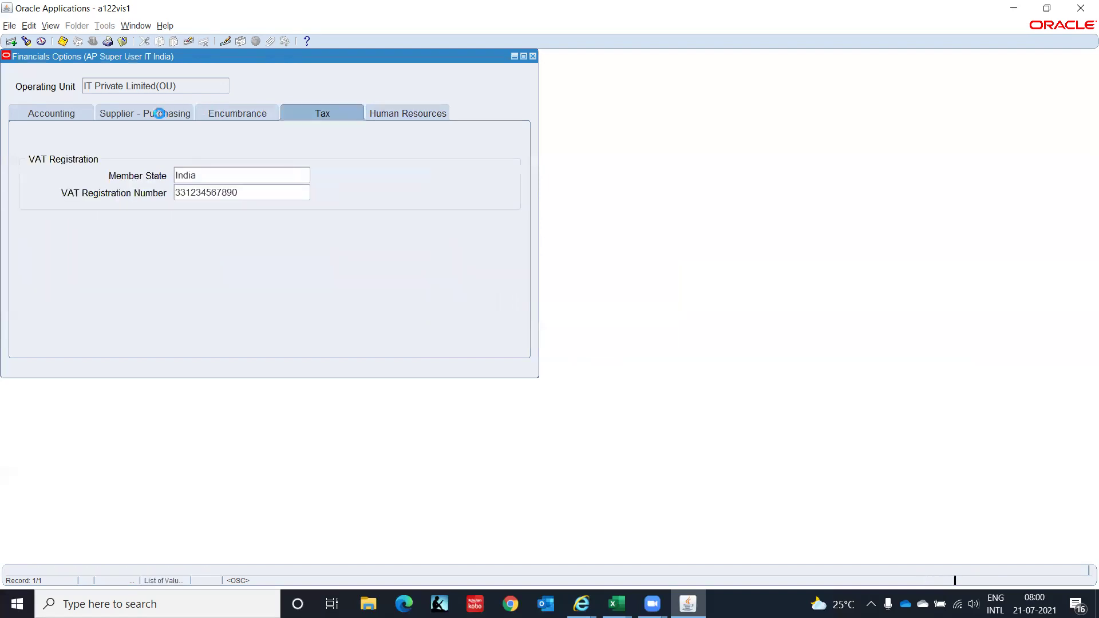
left_click(99, 113)
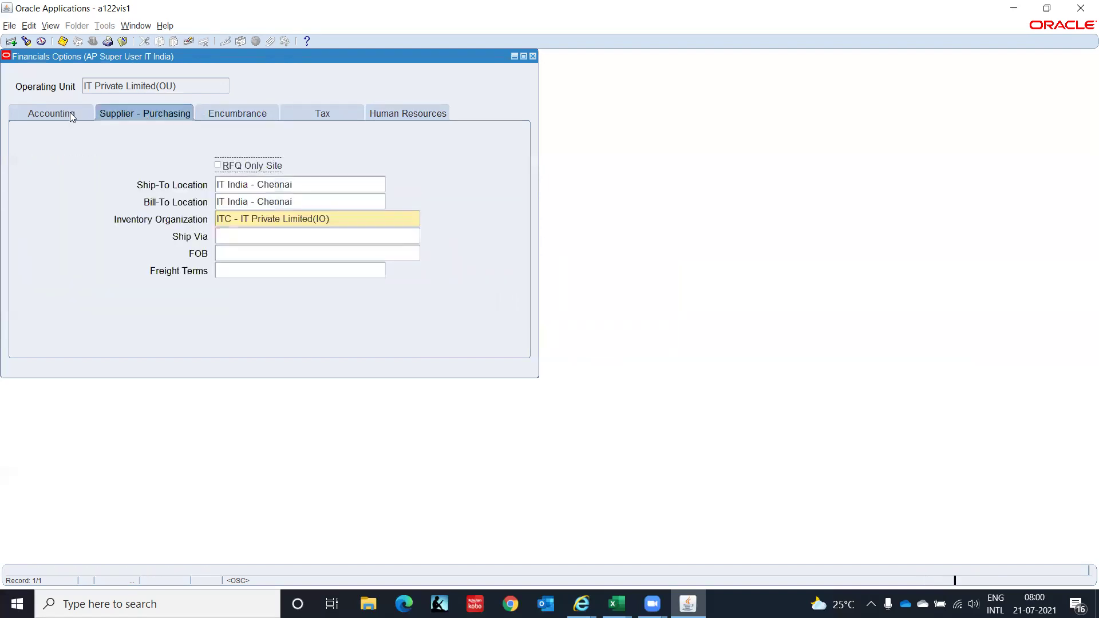
left_click(70, 112)
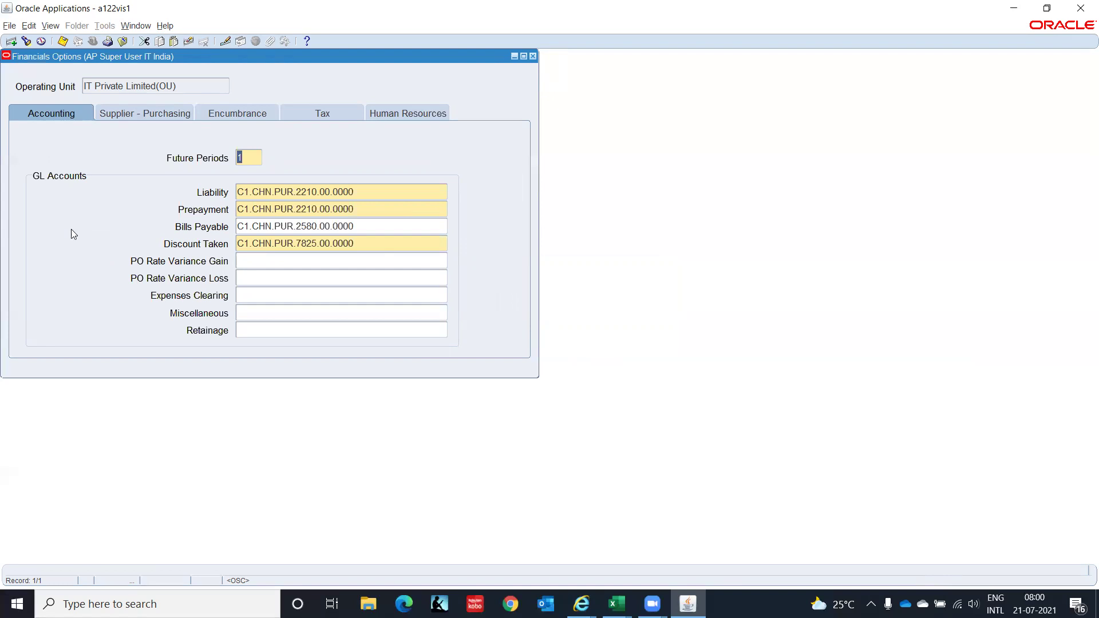
left_click(533, 56)
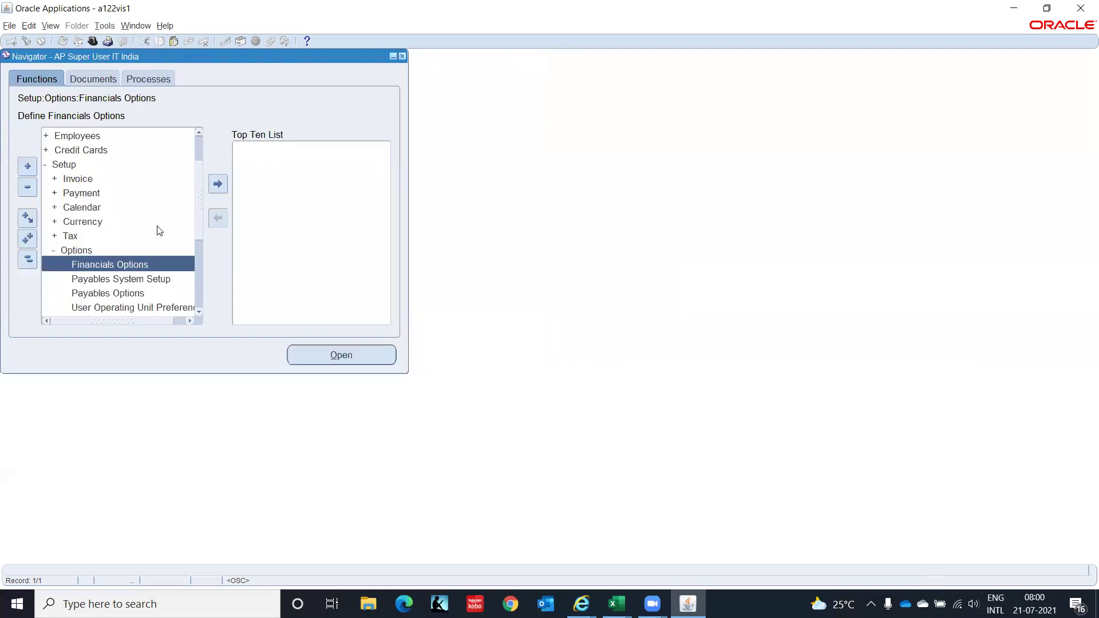
Open Payables System Setup from the Navigator.
double_click(155, 280)
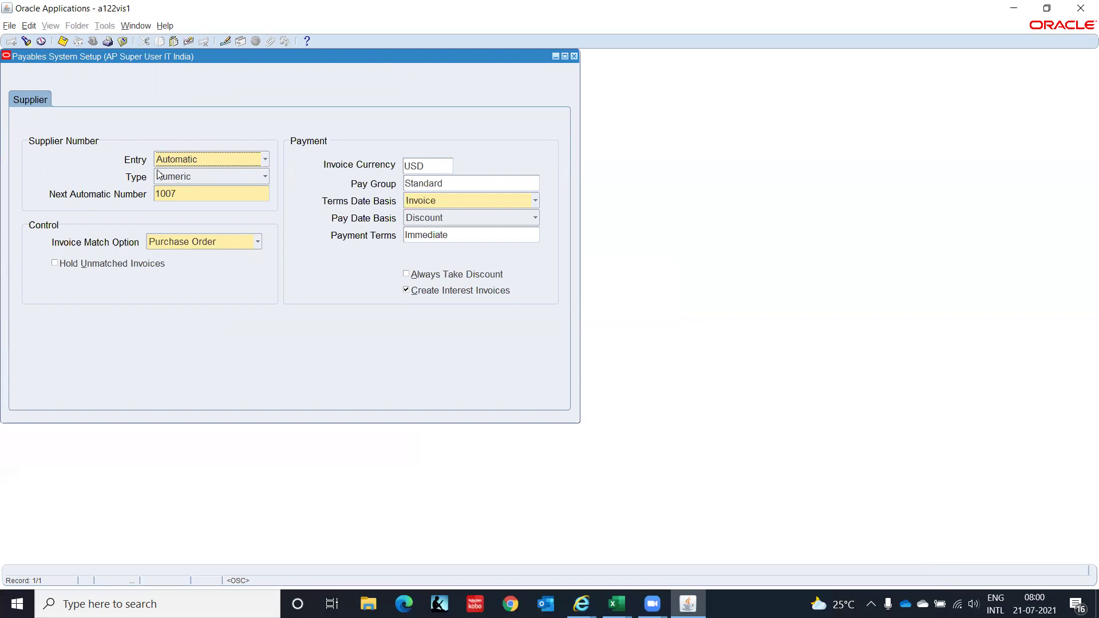
left_click(265, 166)
left_click(265, 166)
left_click(254, 241)
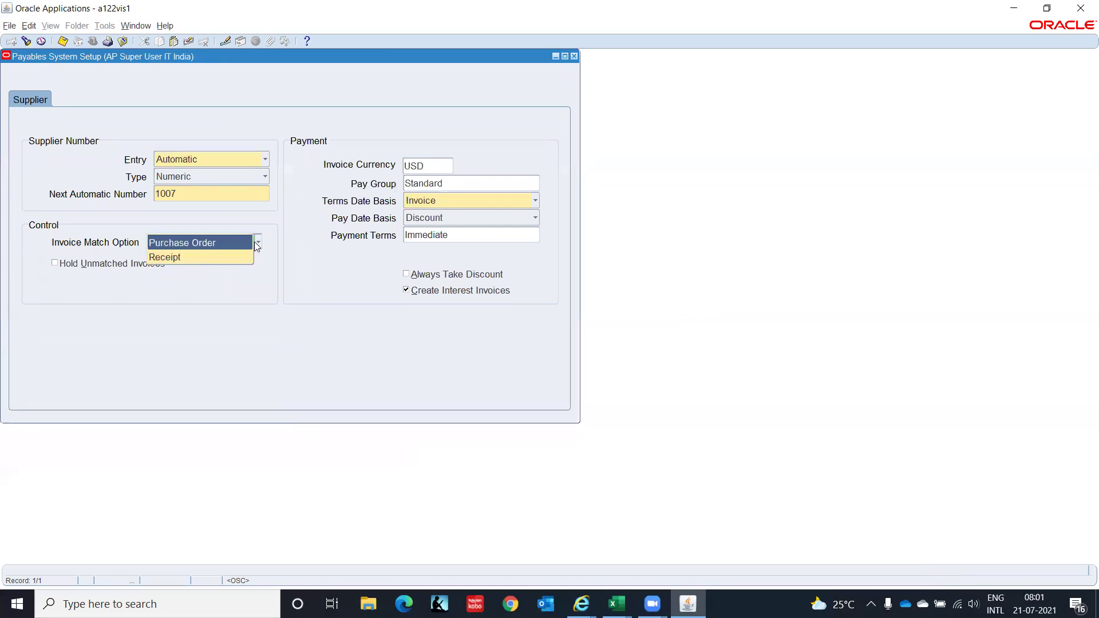
left_click(239, 244)
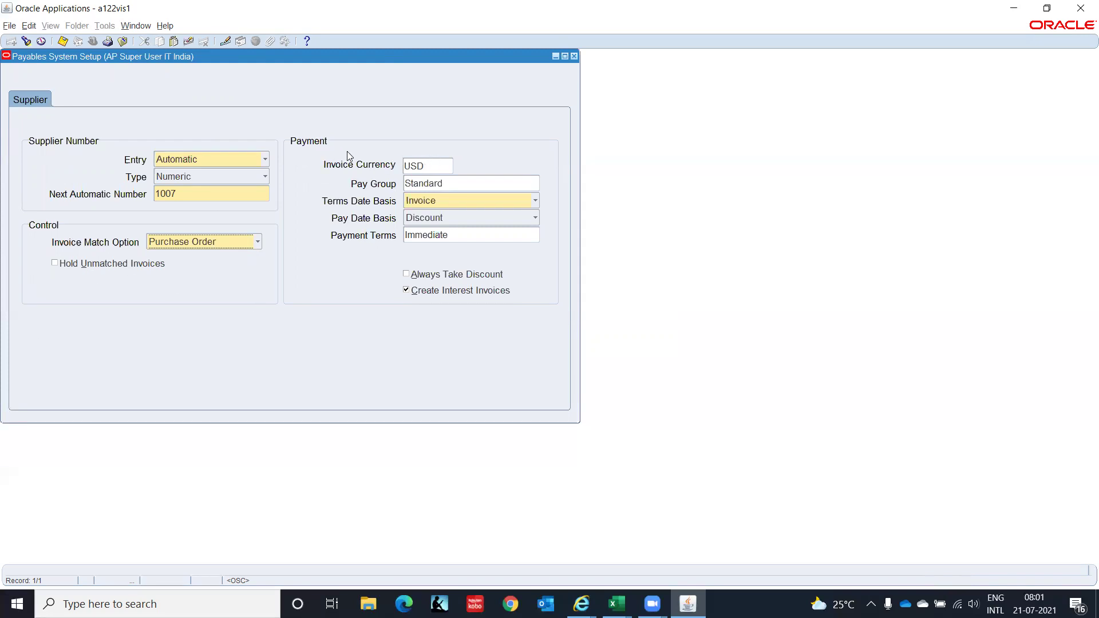
Change the invoice currency from USD to INR.
left_click(435, 164)
type("INR")
key("Tab")
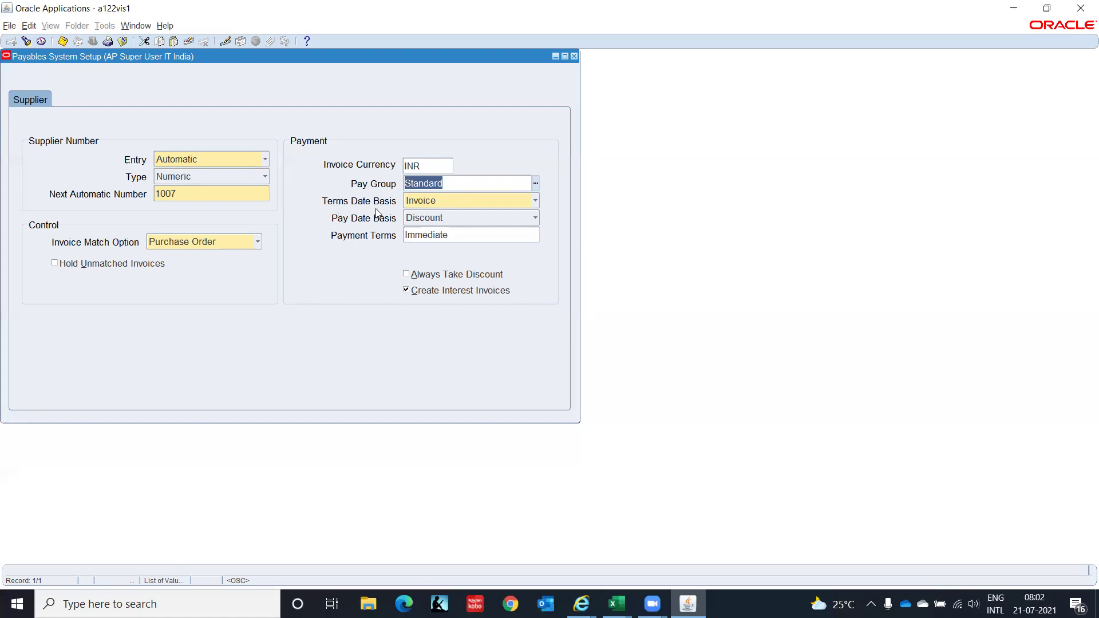
left_click(464, 199)
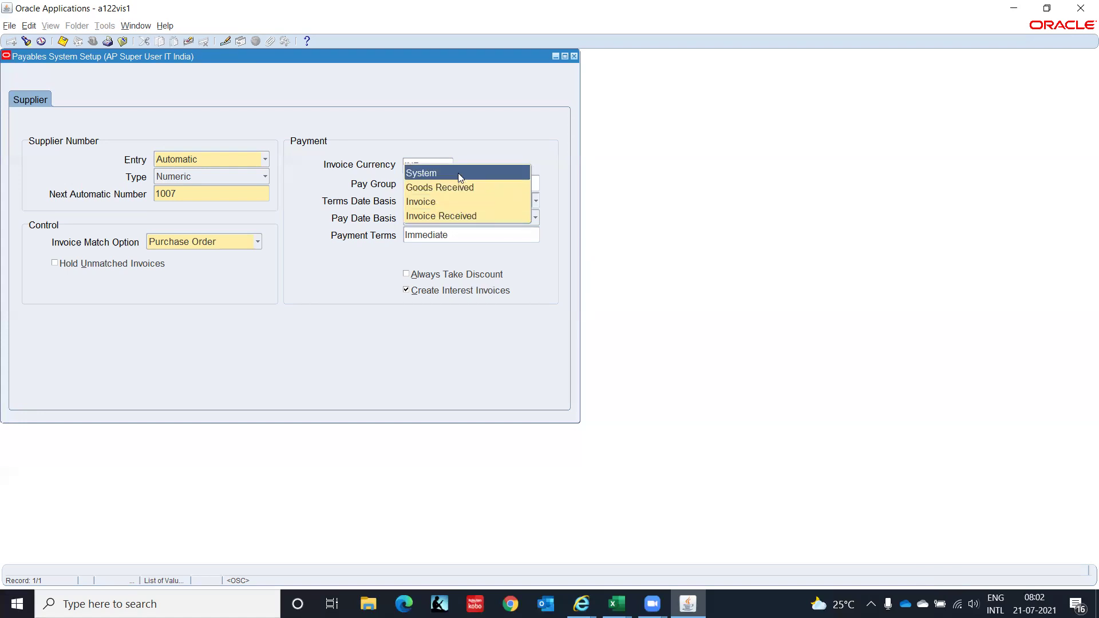
left_click(465, 202)
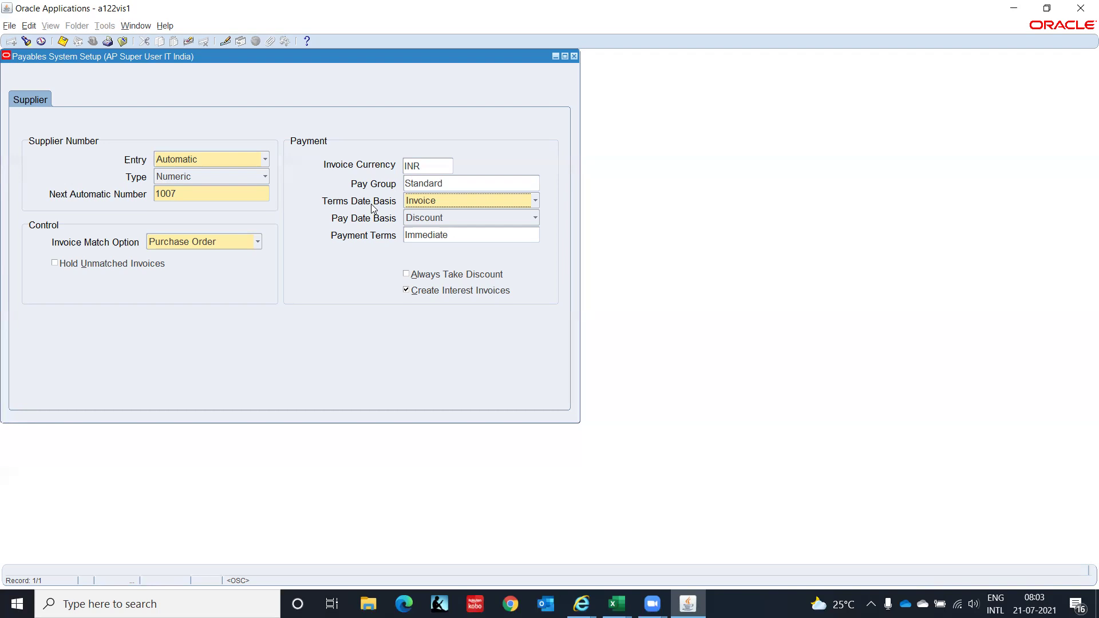
left_click(422, 201)
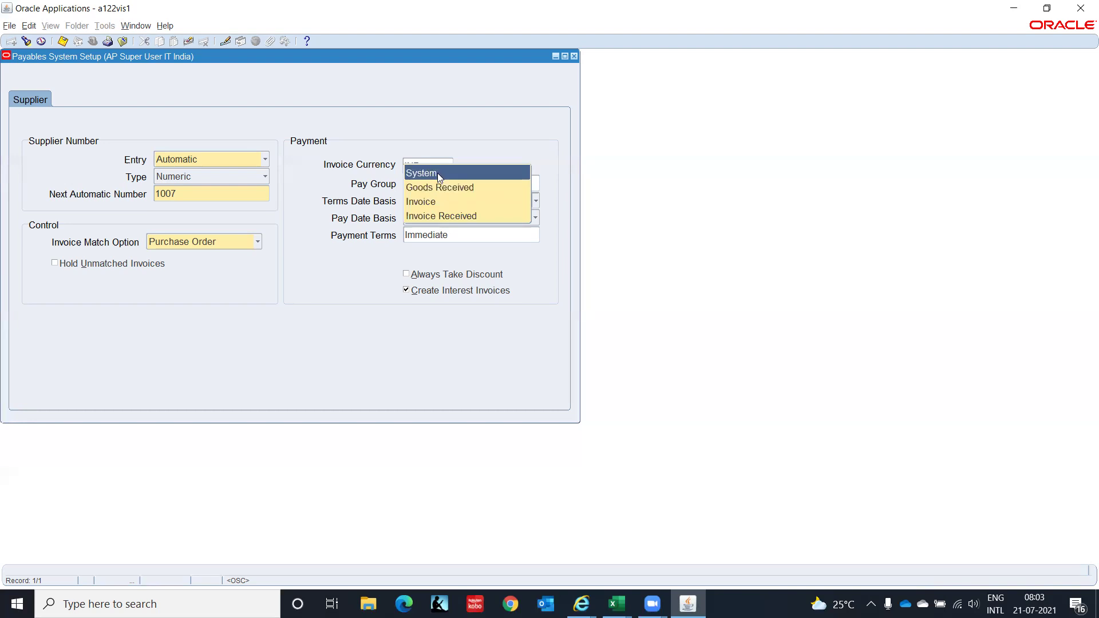
left_click(386, 205)
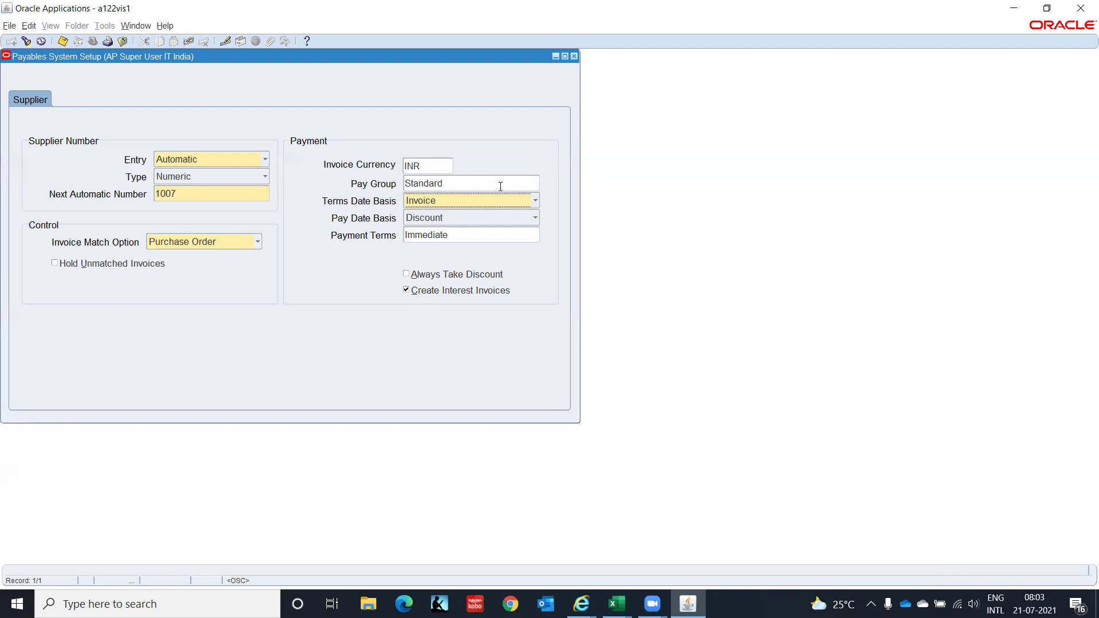
left_click(441, 221)
left_click(440, 219)
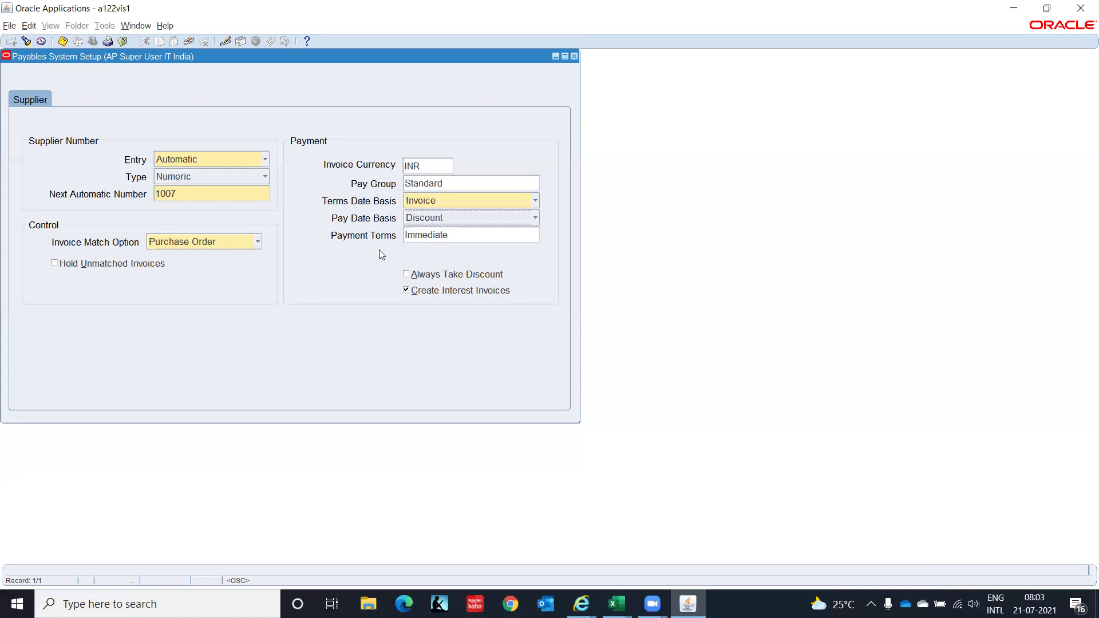
left_click(465, 235)
Browse all payment terms in the list and keep Immediate as the terms.
double_click(465, 235)
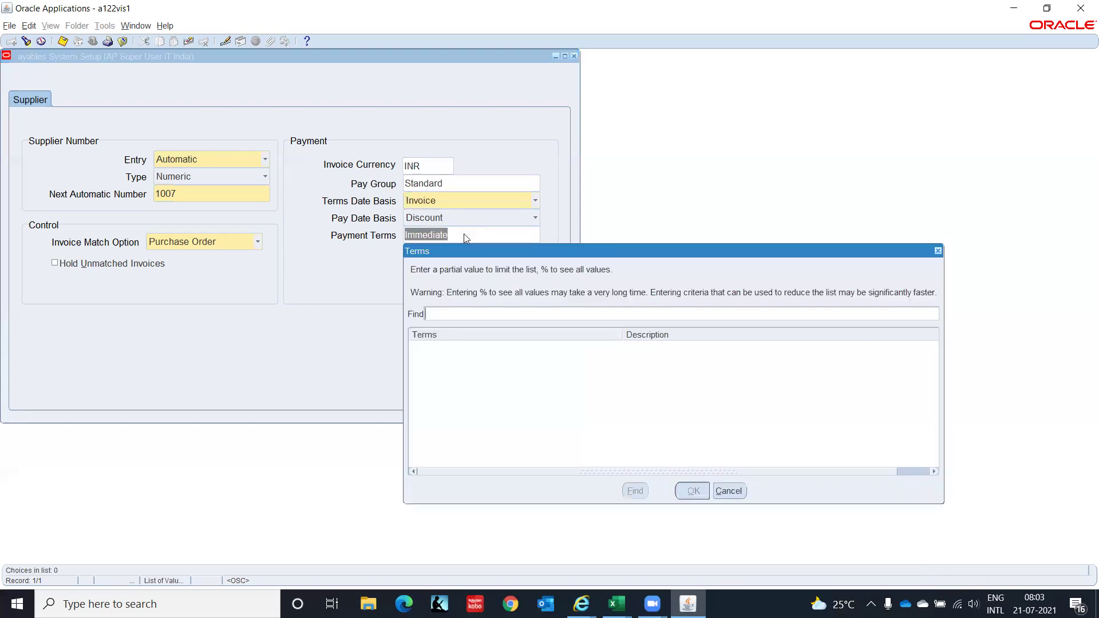
type("%")
key("Return")
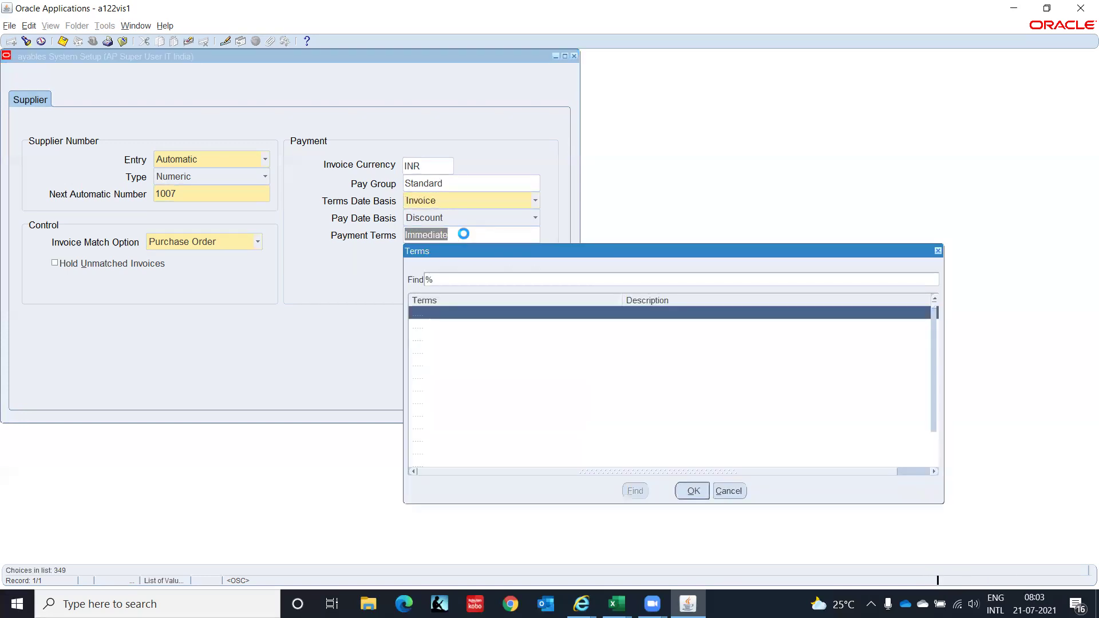
key("Down")
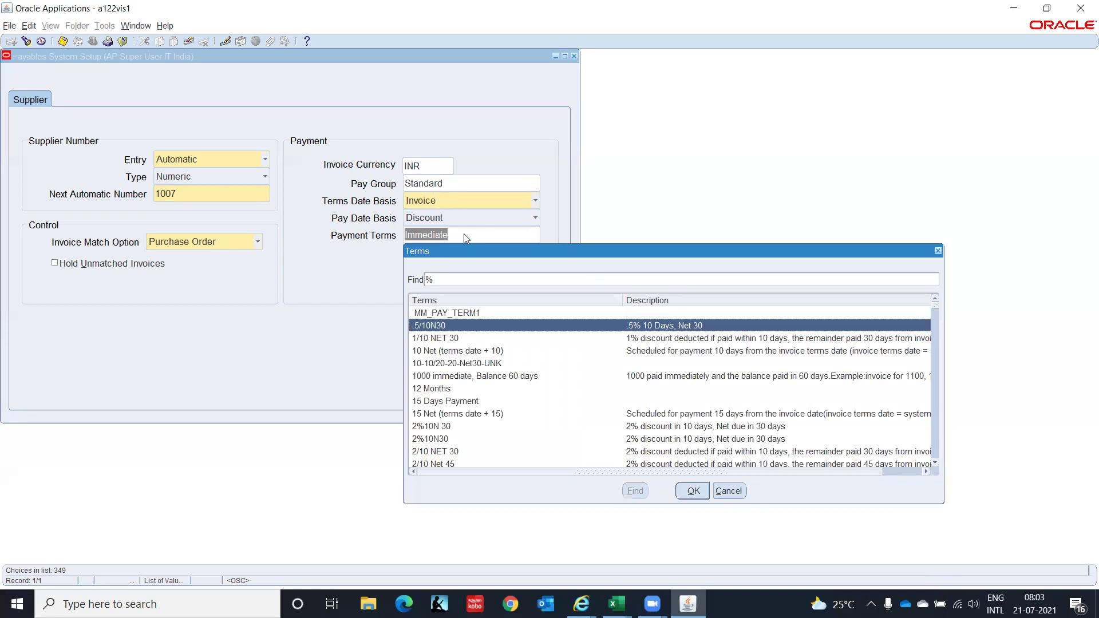
key("Down")
key("Down")
key("Down")
key("Down")
key("Down")
key("Down")
key("Down")
key("Down")
key("Down")
key("Down")
key("Down")
key("Down")
key("Down")
key("Down")
key("Down")
key("Down")
key("Down")
key("Down")
key("Down")
key("Down")
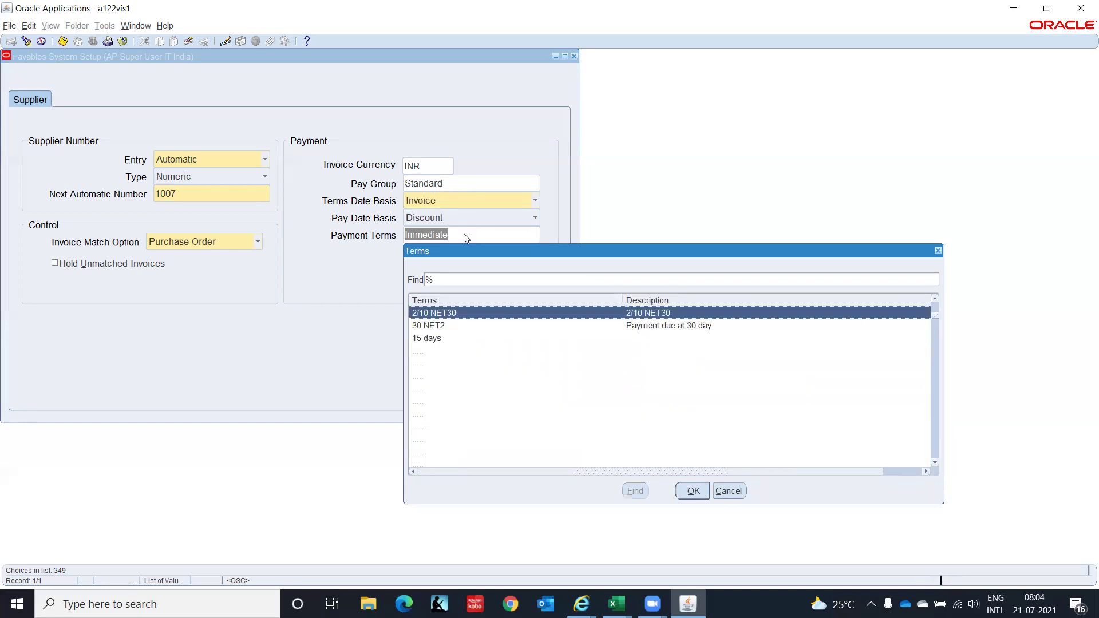
key("Down")
key("Down")
key("Down")
key("Down")
key("Down")
key("Down")
key("Down")
key("Down")
key("Down")
key("Down")
key("Down")
key("Down")
key("Down")
key("Down")
key("Down")
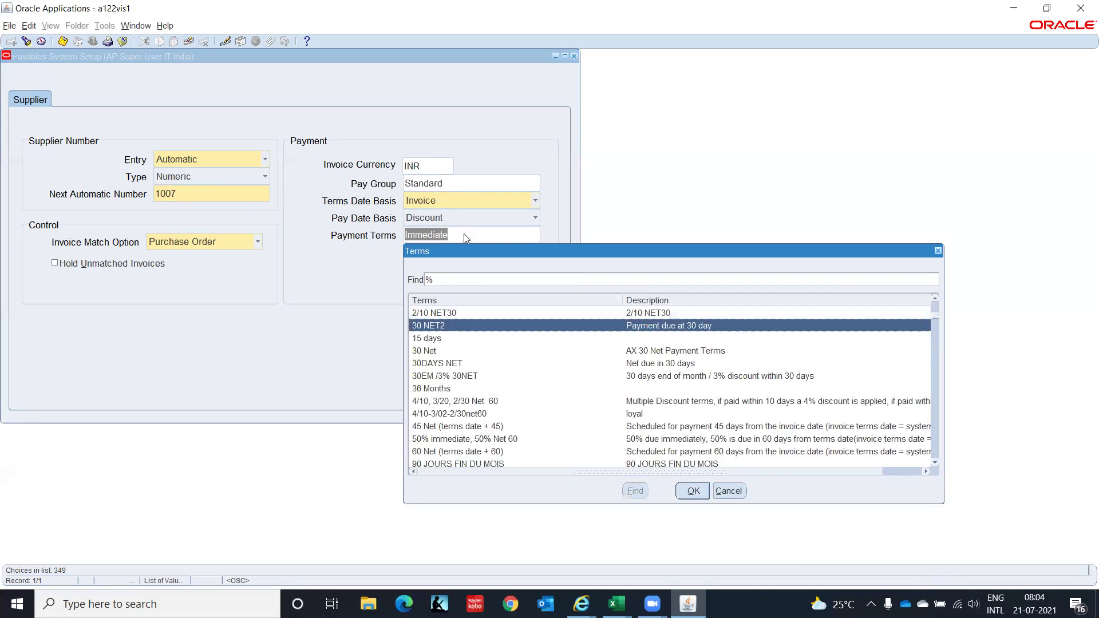
key("Down")
key("Down")
key("Down")
key("Down")
key("Down")
key("Down")
key("Down")
key("Down")
key("Down")
key("Down")
key("Down")
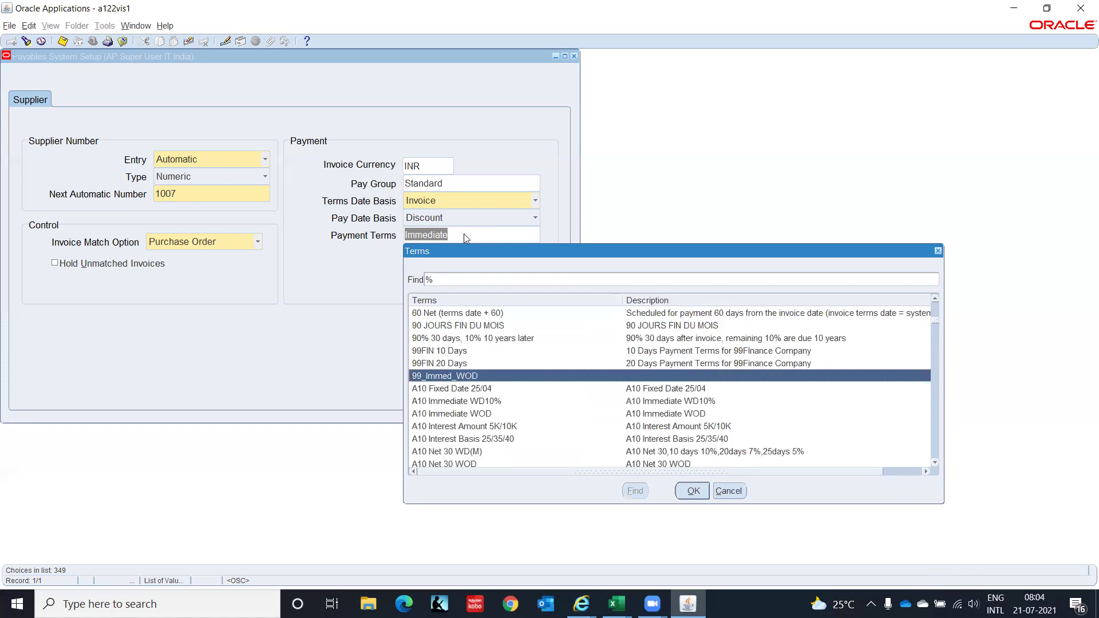
key("Down")
key("Down")
key("Down")
key("Down")
key("Down")
key("Down")
key("Down")
key("Down")
key("Down")
key("Down")
key("Down")
key("Down")
key("Down")
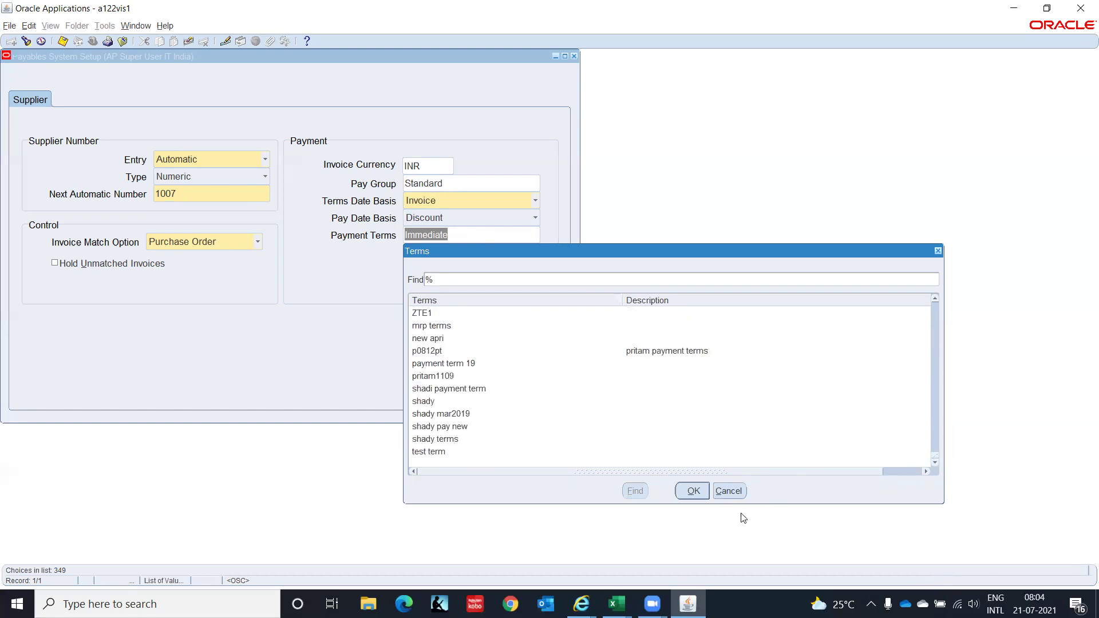
left_click(726, 491)
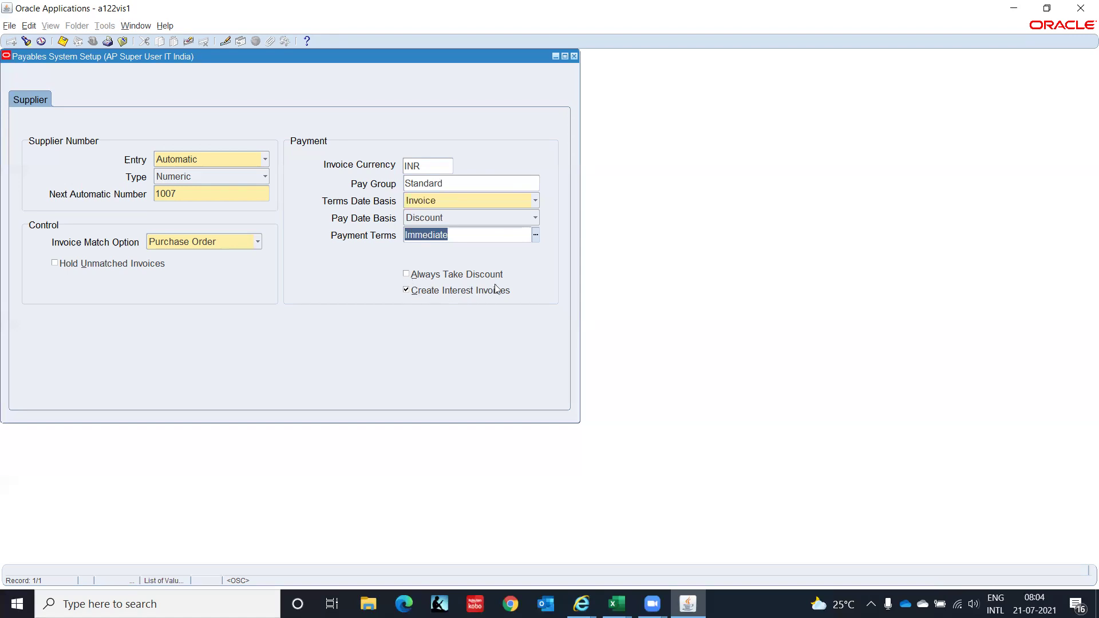
Turn off Create Interest Invoices, save the system setup, and open Payables Options.
left_click(407, 290)
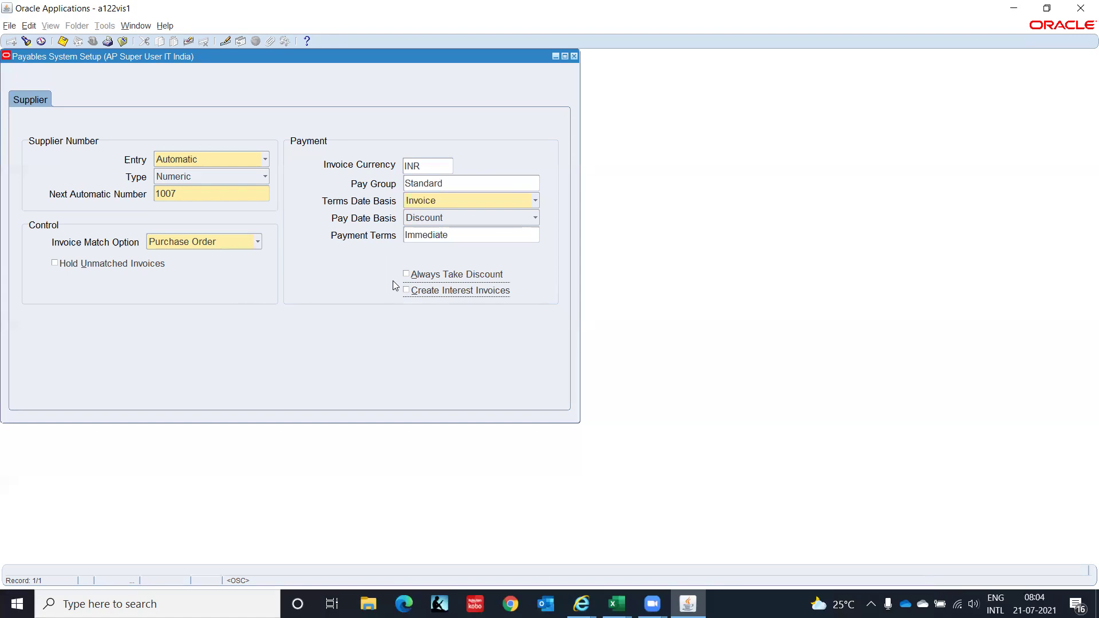
key("ctrl+s")
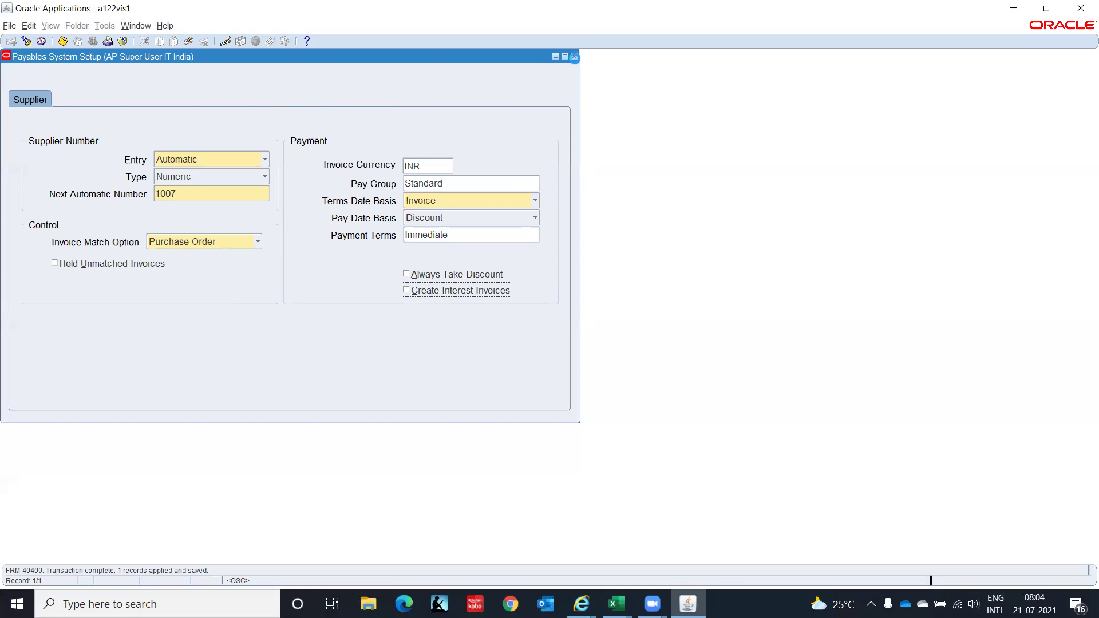
left_click(574, 57)
double_click(122, 294)
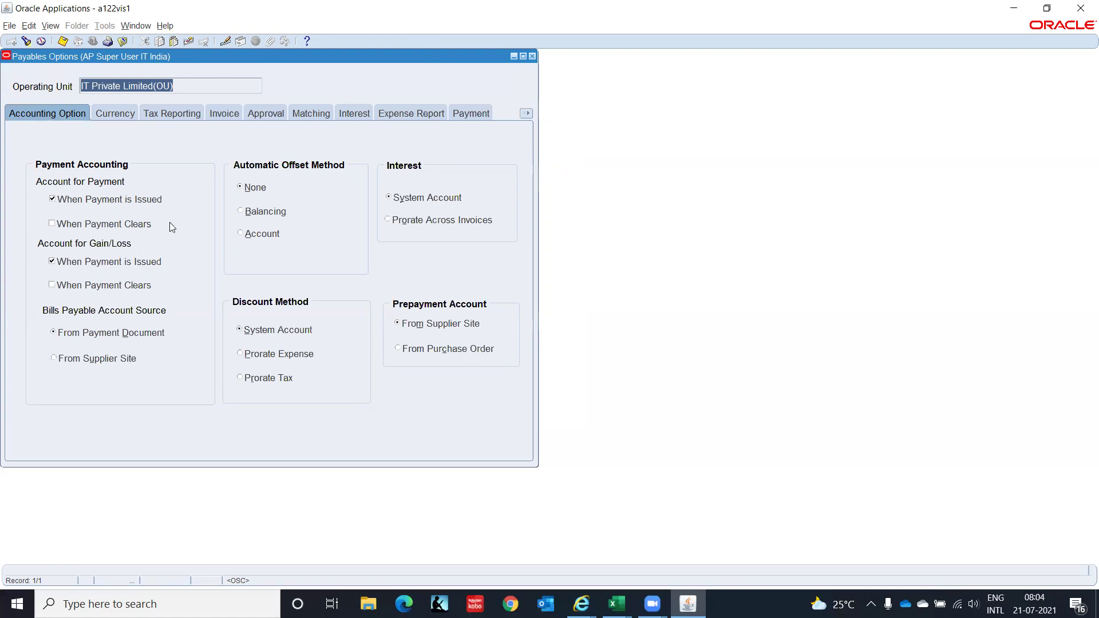
Show the Accounting Option settings of the Payables Options form.
left_click(60, 115)
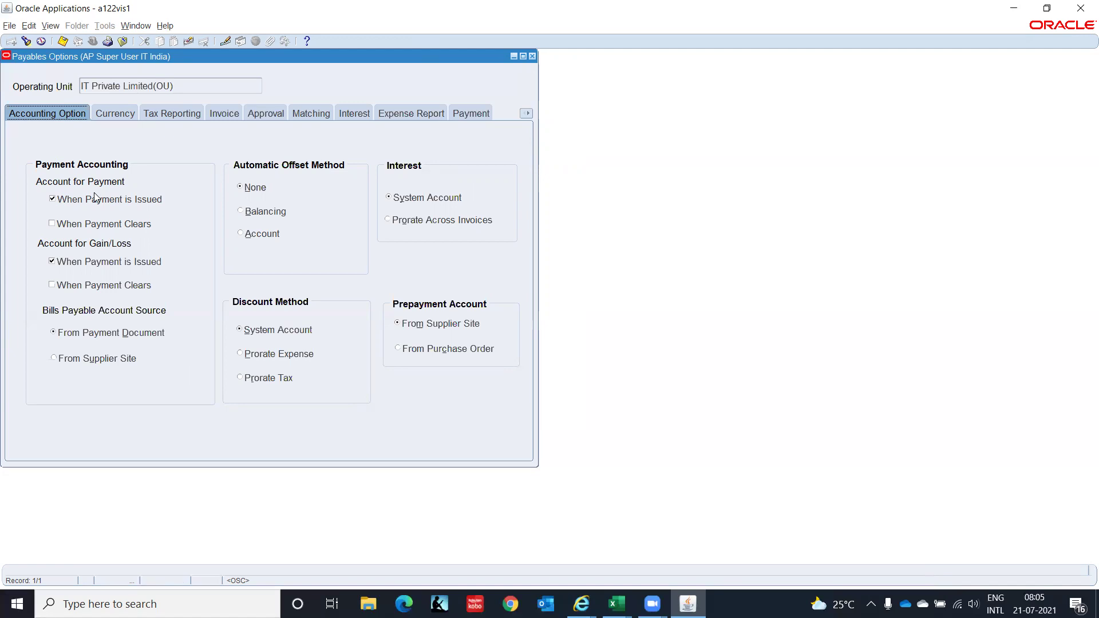
Also account for payments when they clear, acknowledging the note that this option locks.
left_click(52, 223)
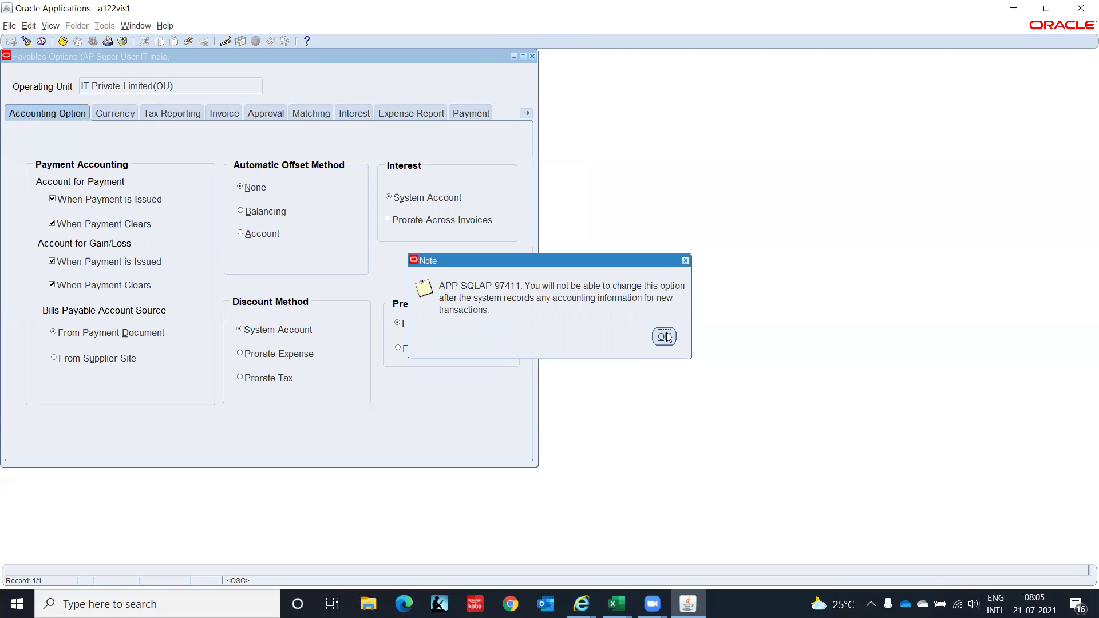
left_click(665, 336)
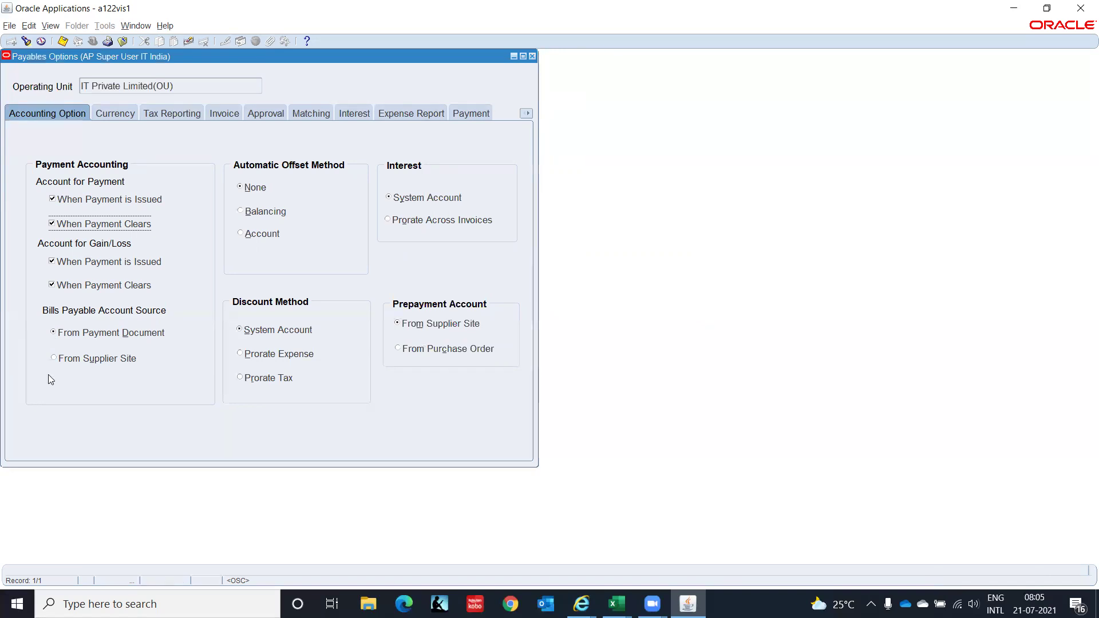
Set the Bills Payable account source to From Supplier Site.
left_click(51, 357)
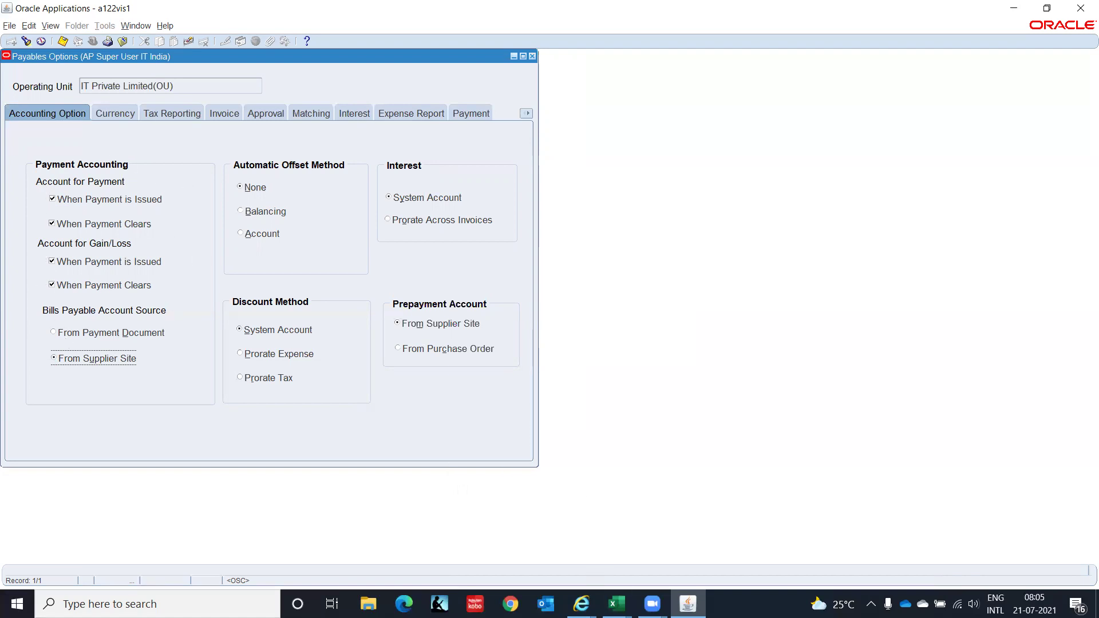
In the Excel notes, enter Bank/Credit in L70:M70 and Supplier/Debit in L71:M71.
mouse_move(616, 604)
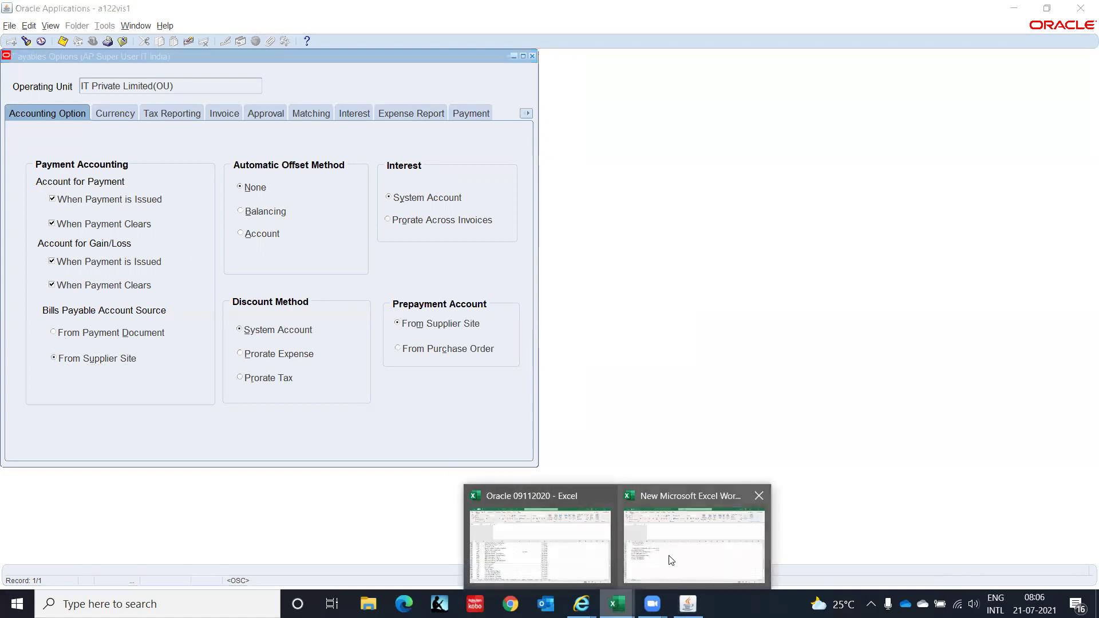
left_click(667, 558)
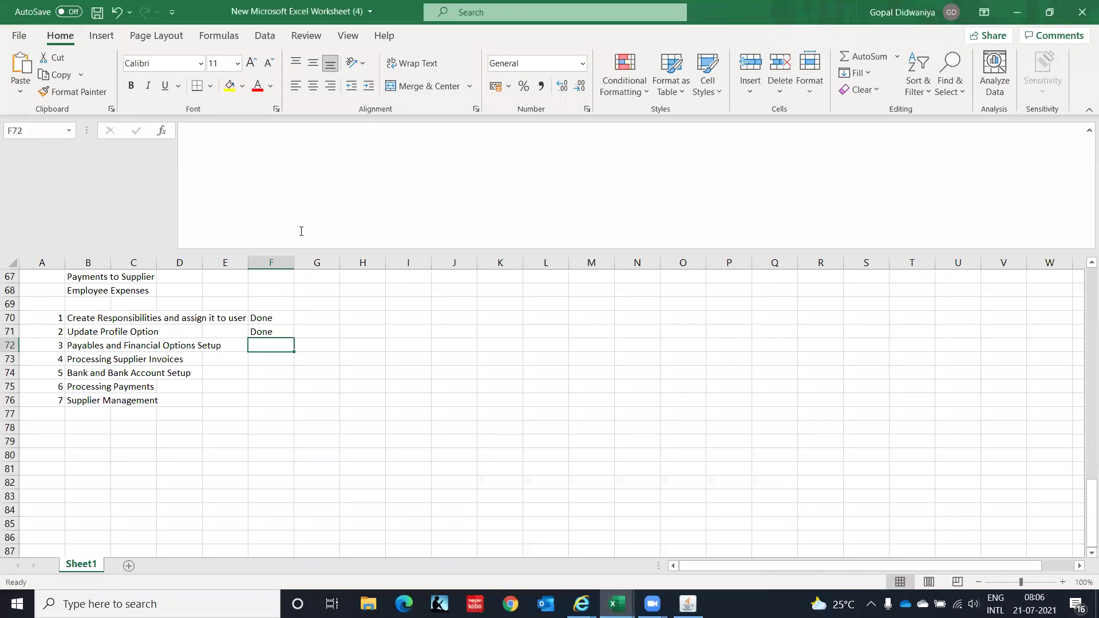
left_click(547, 316)
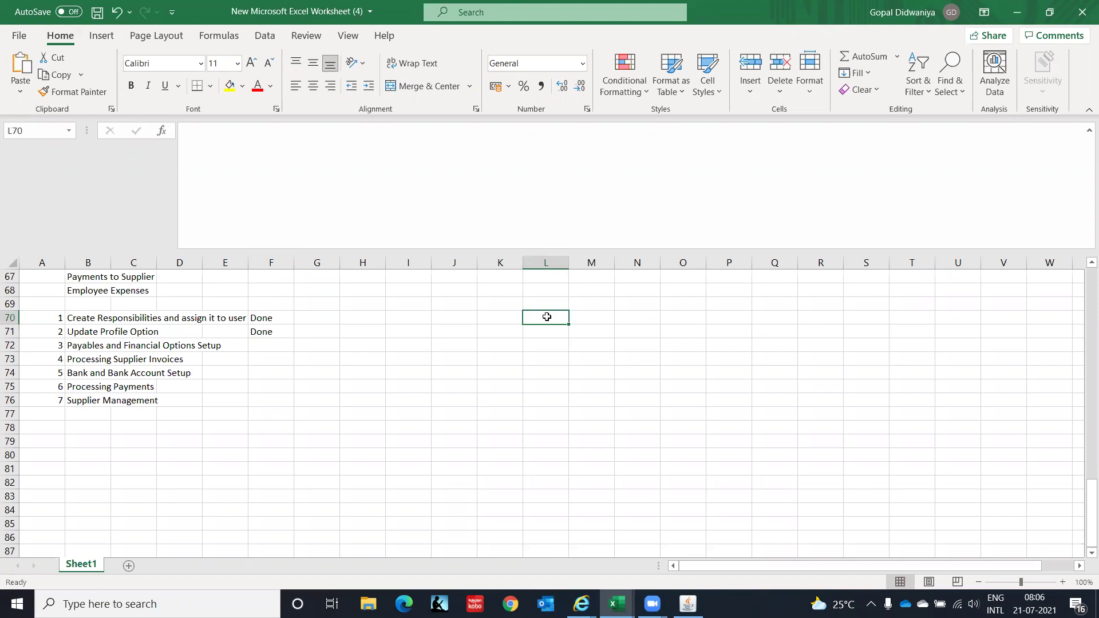
type("Bank")
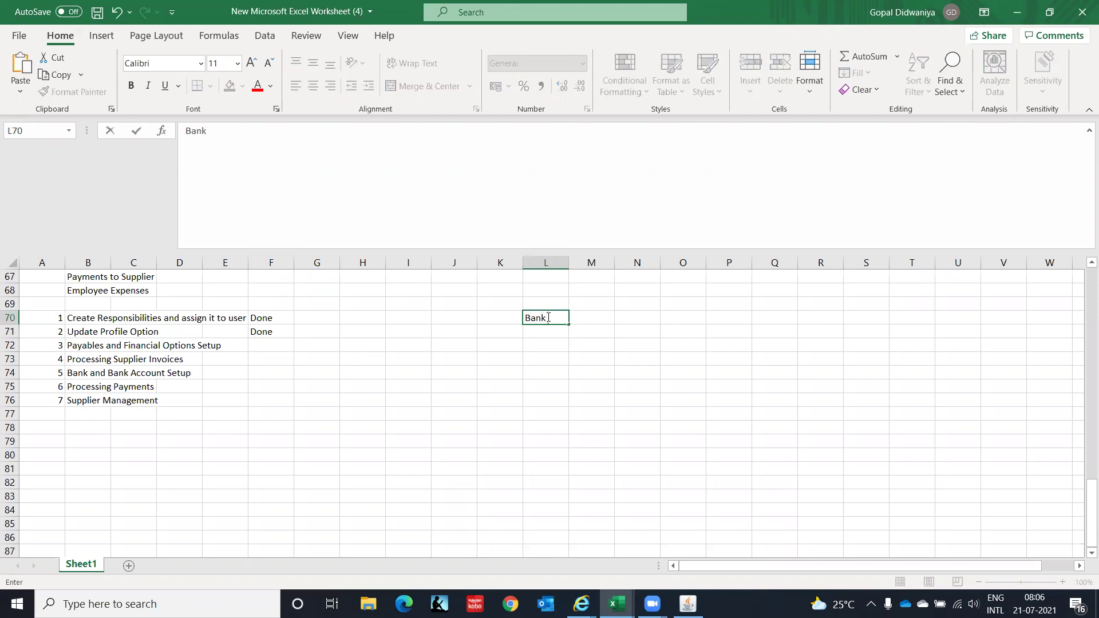
key("Tab")
type("Credit")
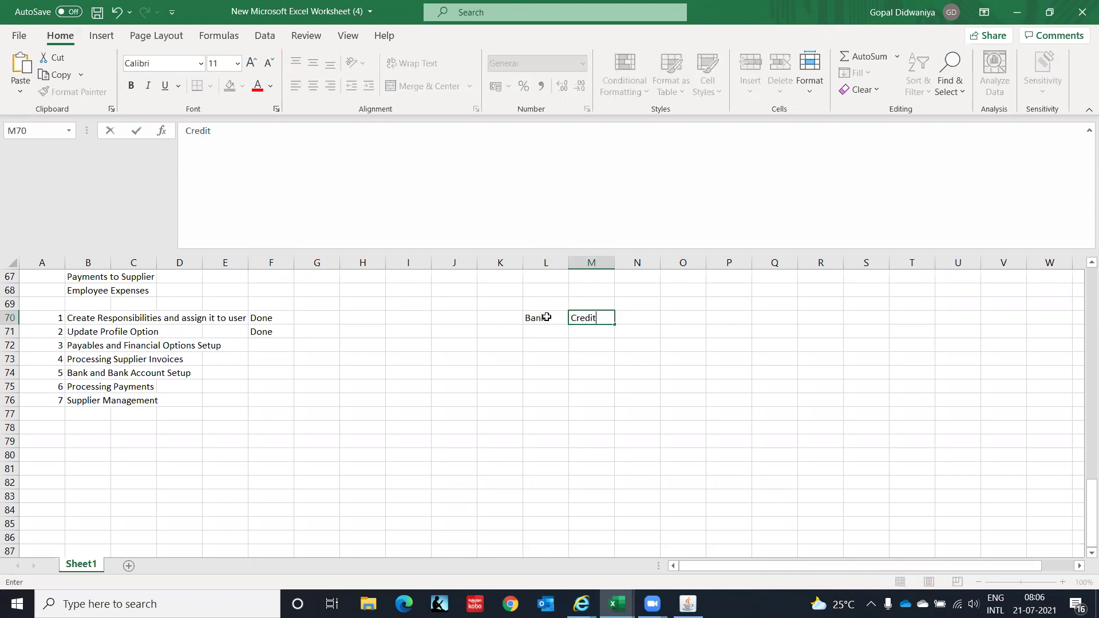
key("Return")
key("Left")
type("S")
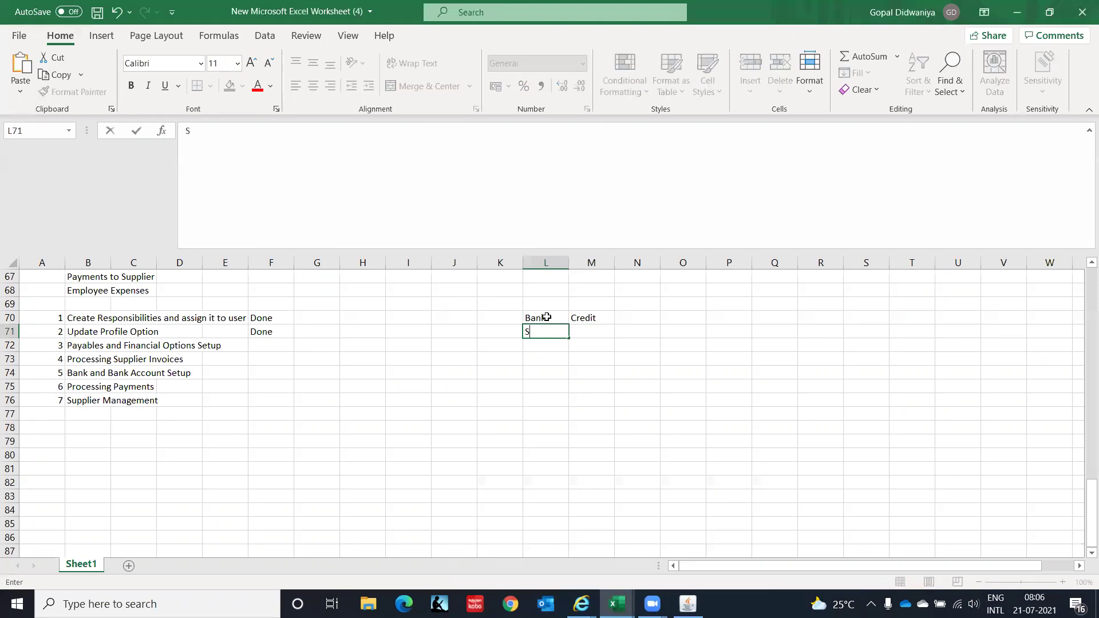
type("upplier")
key("Tab")
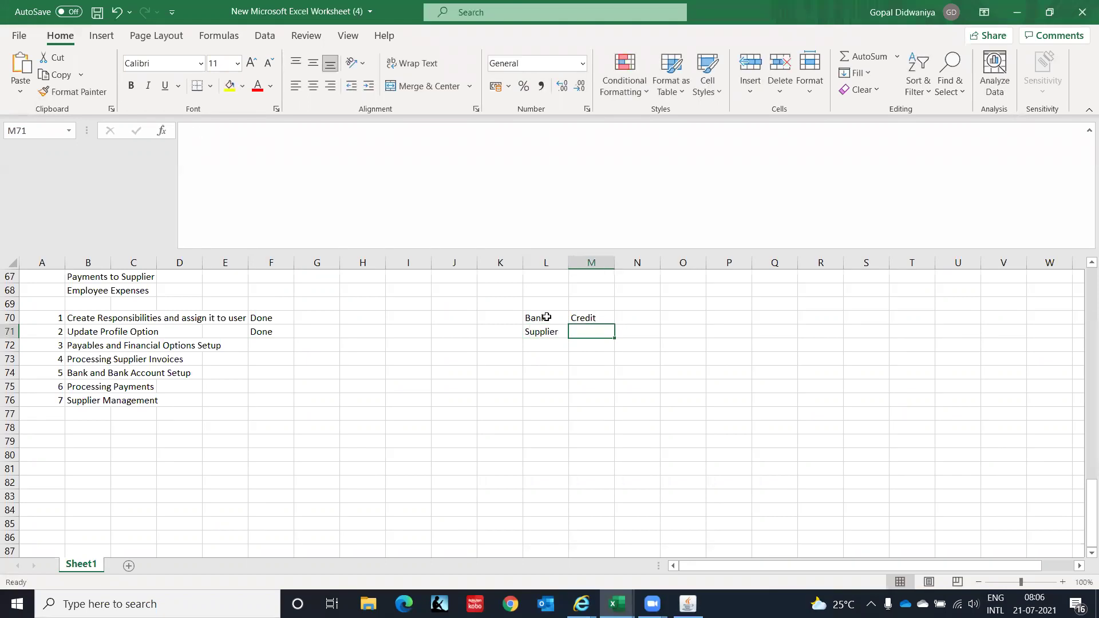
type("Debit")
key("Return")
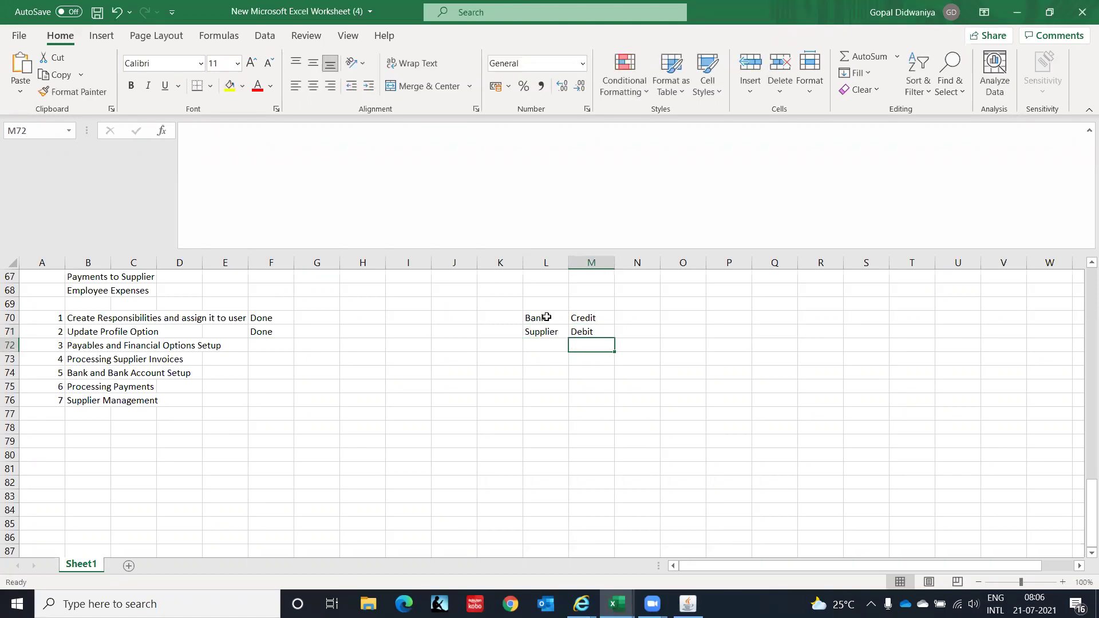
Label cell K73 'Issue'.
key("Up")
key("Up")
key("Down")
key("Down")
key("Left")
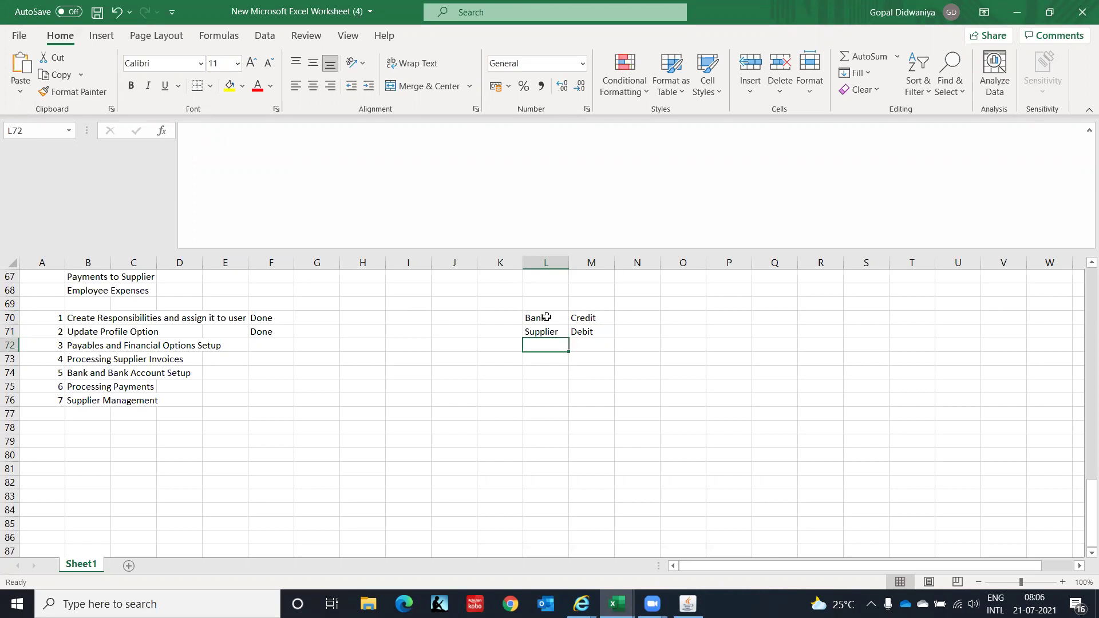
key("Down")
key("Down")
key("Down")
key("Up")
key("Up")
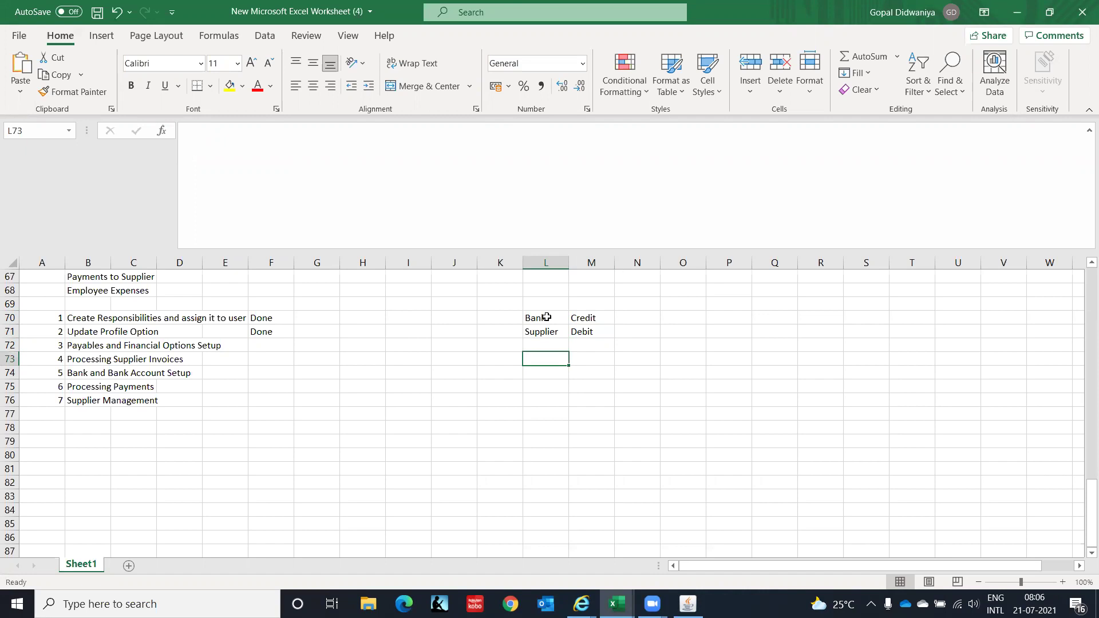
key("Left")
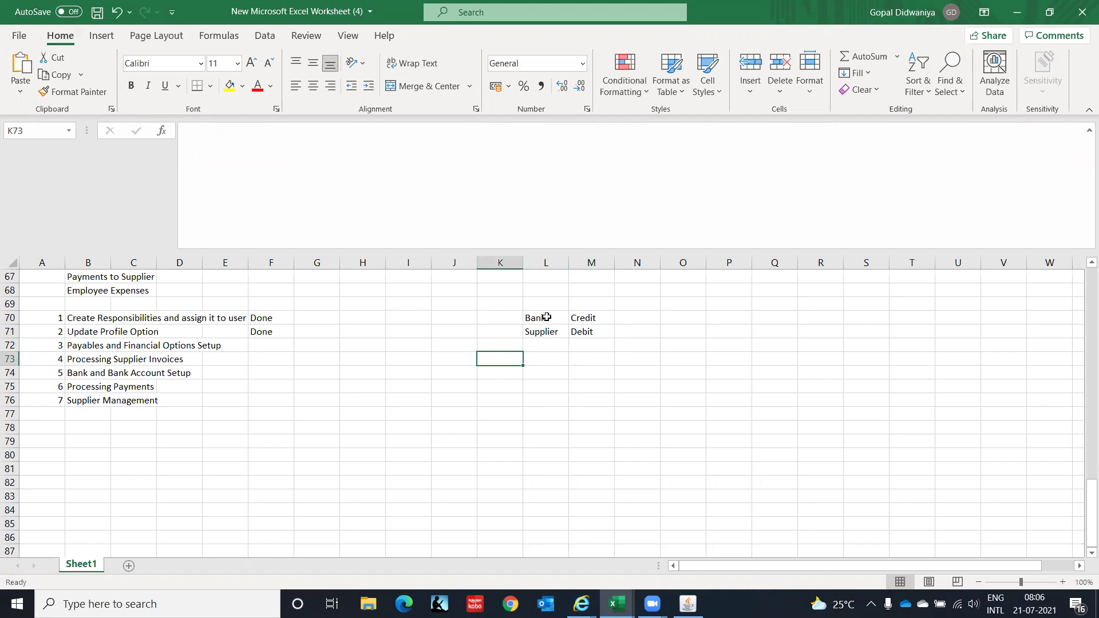
type("Issue")
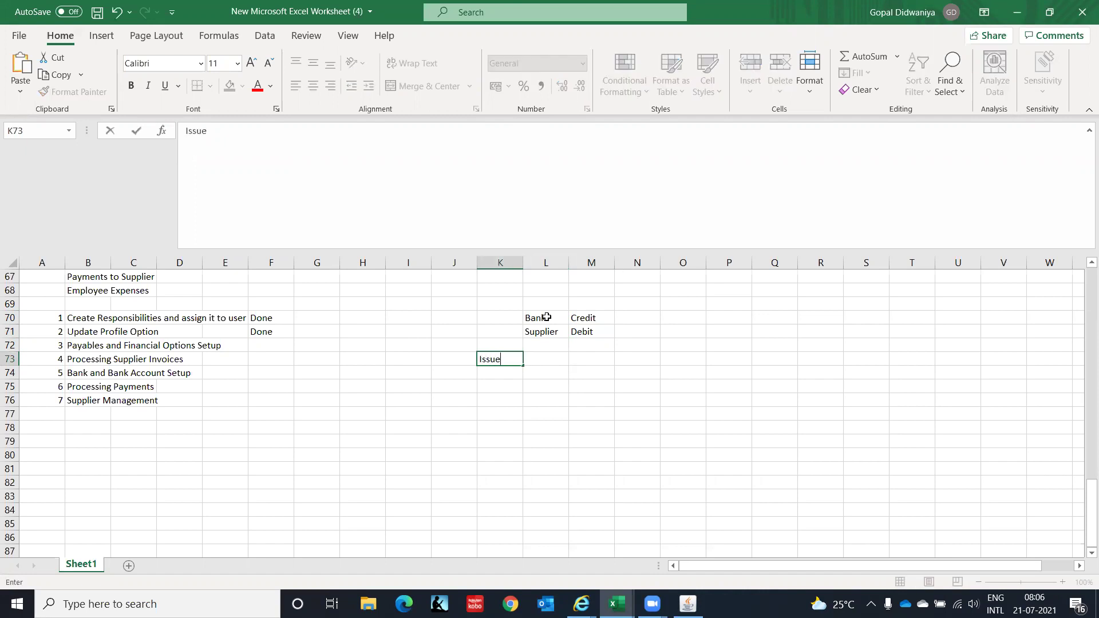
key("Tab")
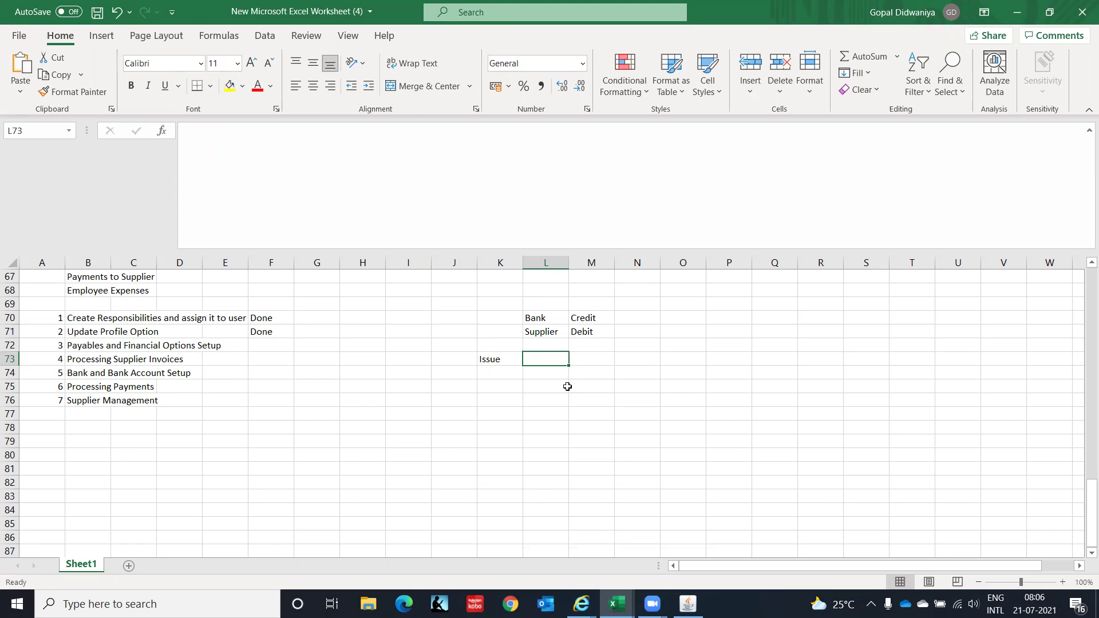
Enter Bank and Supplier in L73:L74 and copy Credit/Debit from M70:M71 into M73:M74.
key("Left")
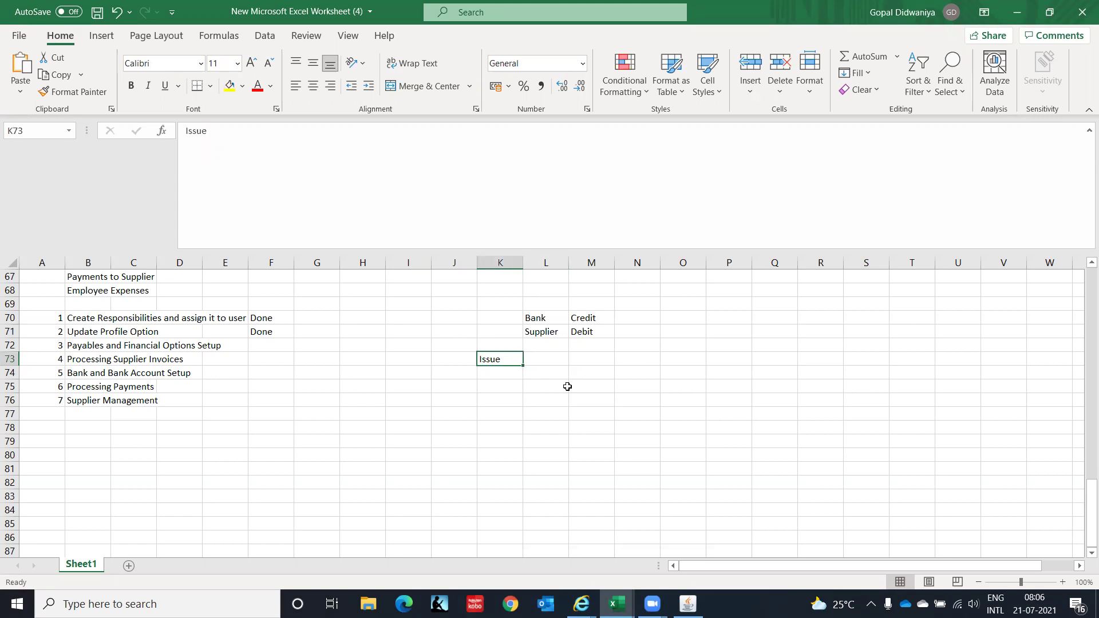
key("Right")
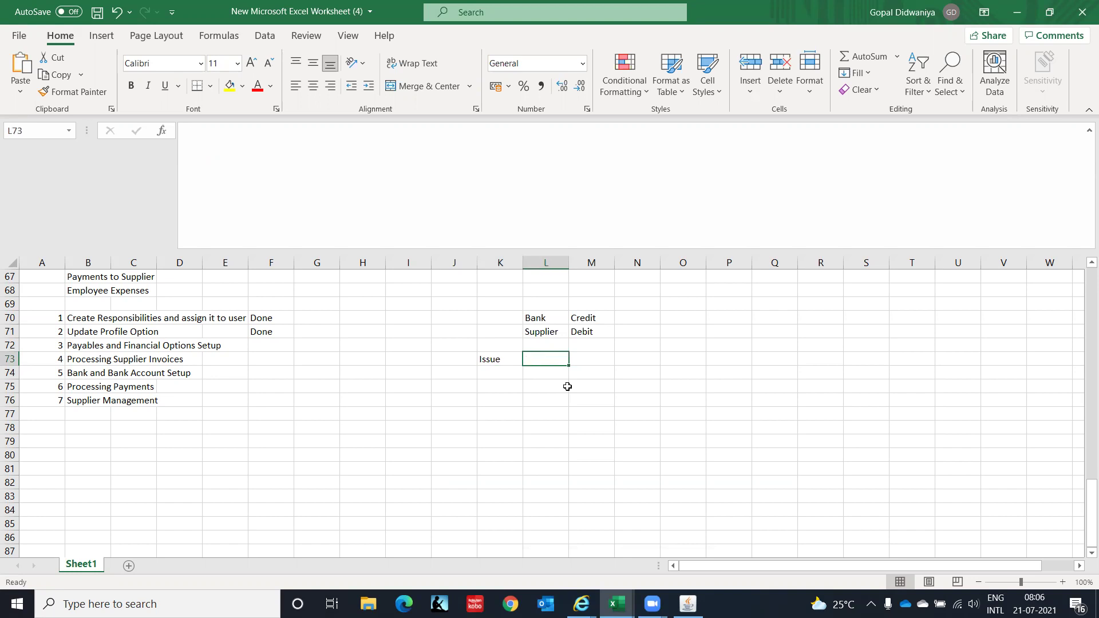
key("Left")
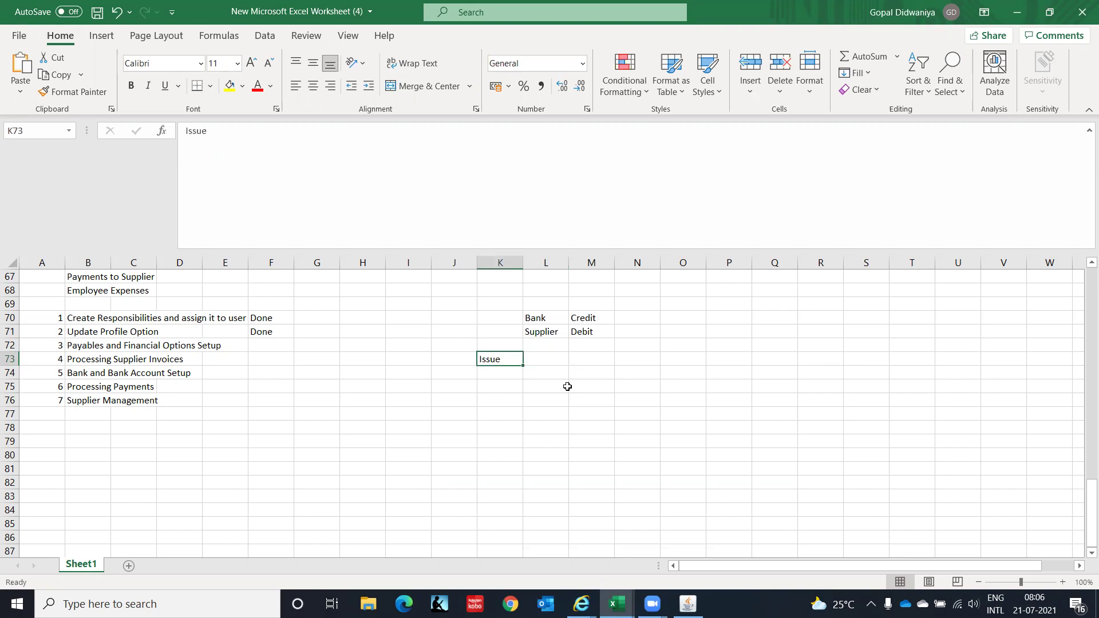
key("Right")
type("Bank")
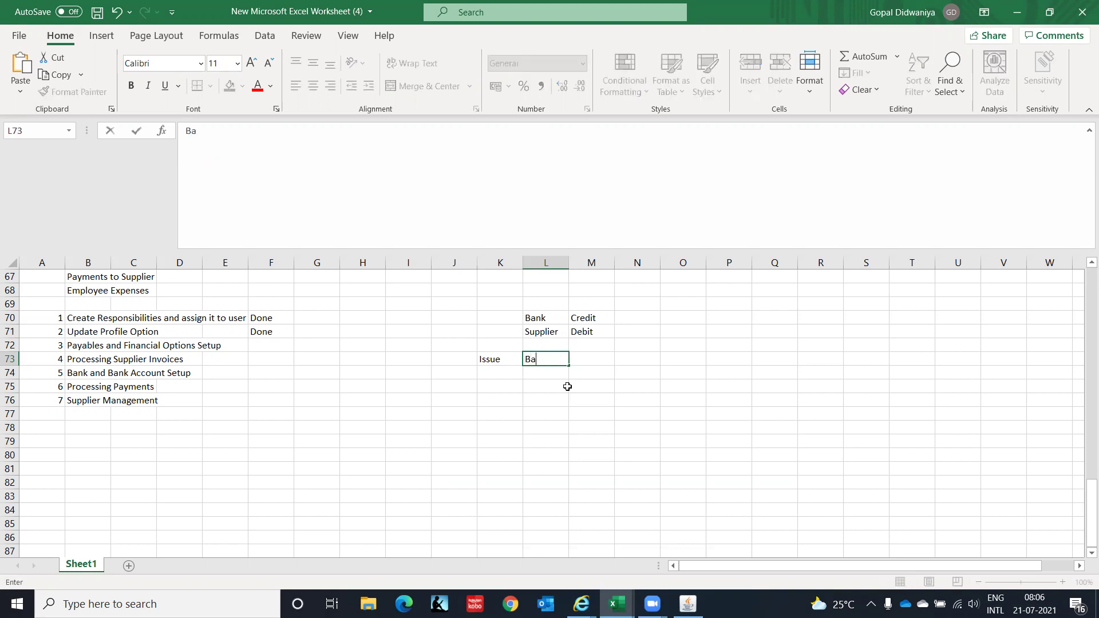
key("Return")
type("Supplier")
key("Tab")
key("Up")
key("Up")
key("Up")
key("Up")
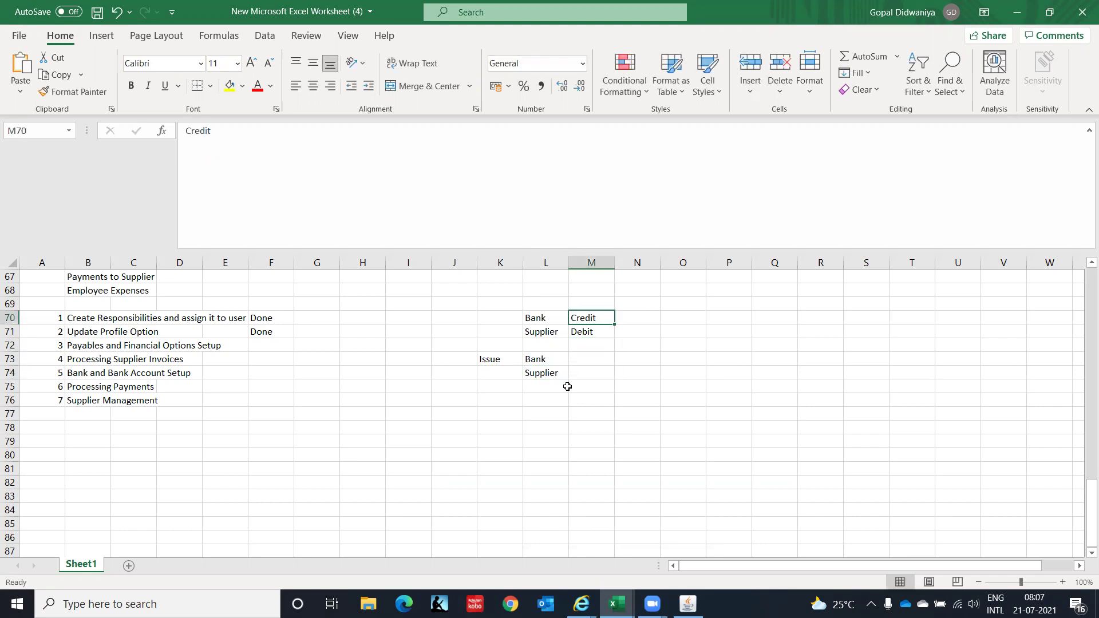
key("shift+Down")
key("ctrl+c")
key("Down")
key("Down")
key("Down")
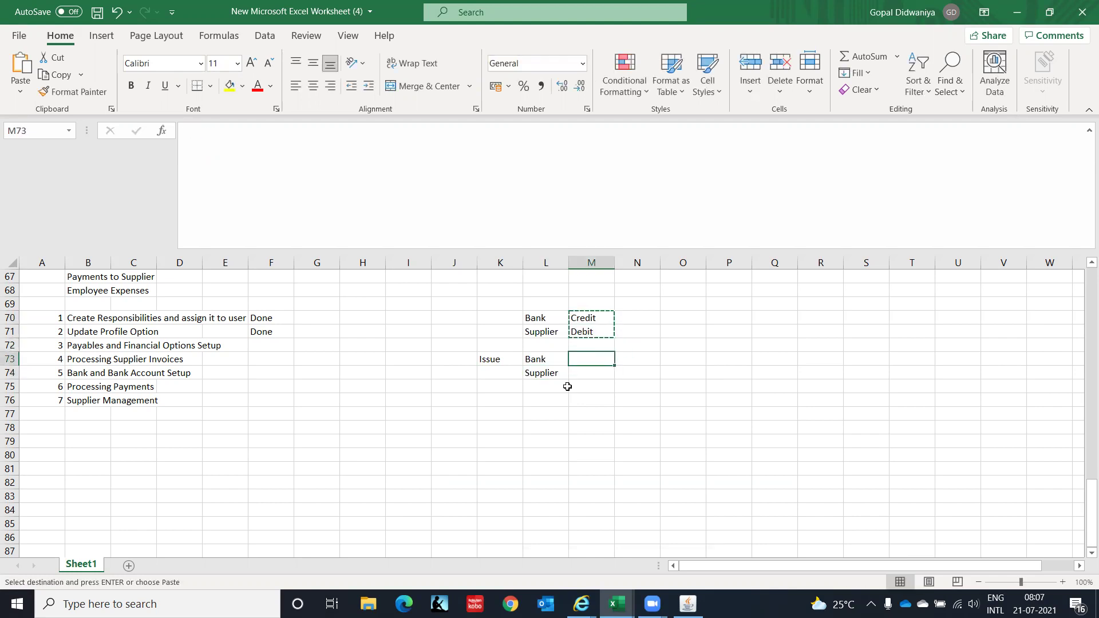
key("Return")
key("Down")
key("Down")
key("Down")
Add an Issue/Clear block in rows 76–77: Bank Clearing/Credit and Supplier/Debit.
key("Left")
key("Left")
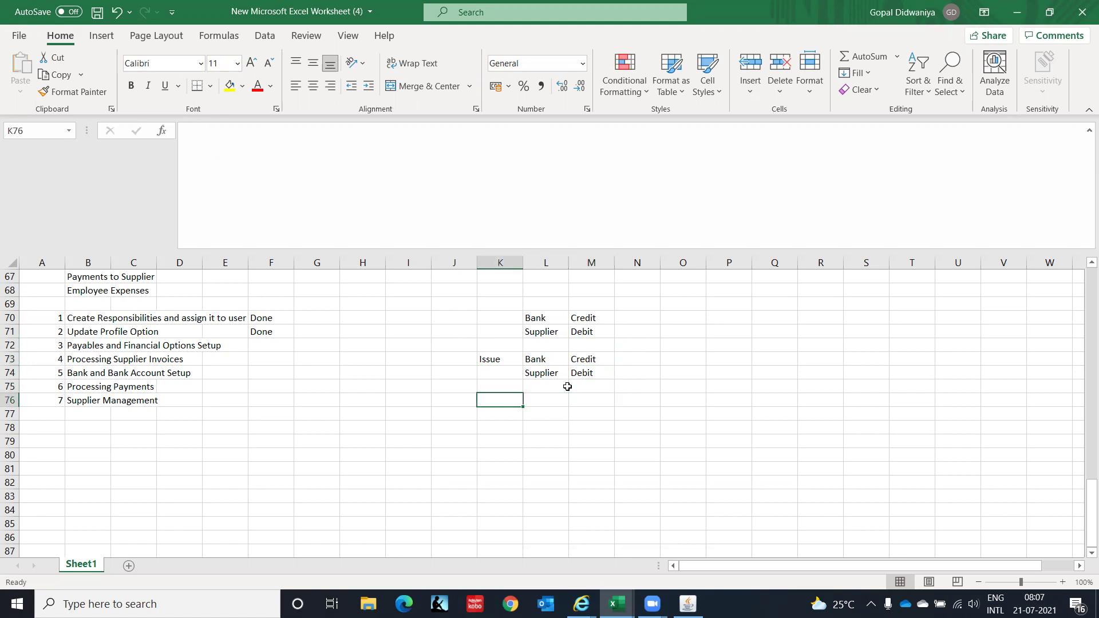
type("Issue")
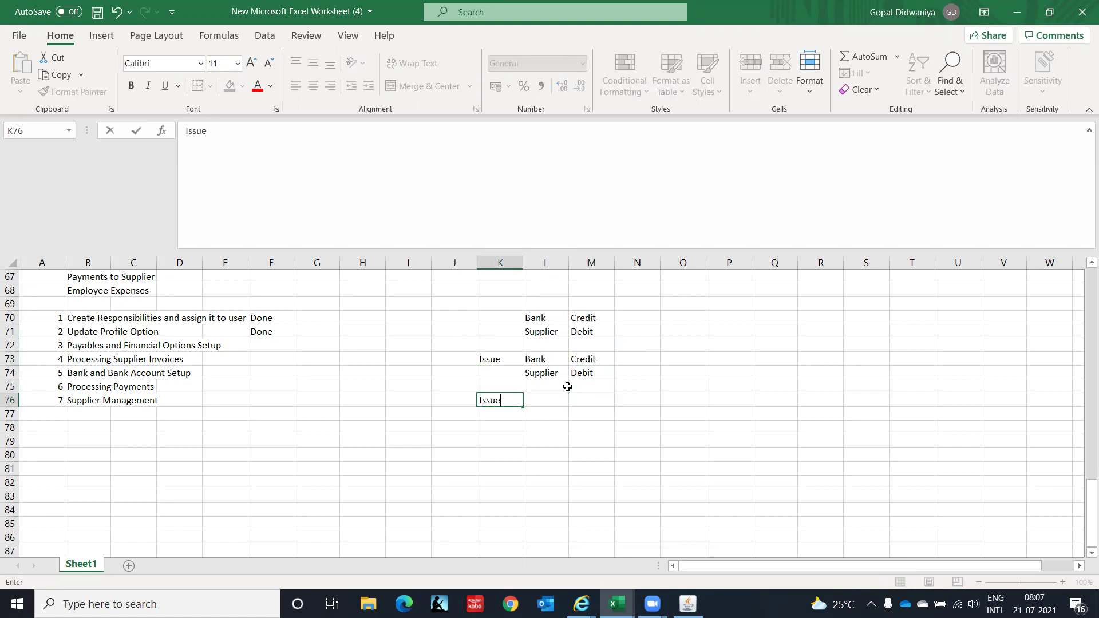
type("/Clear")
key("Tab")
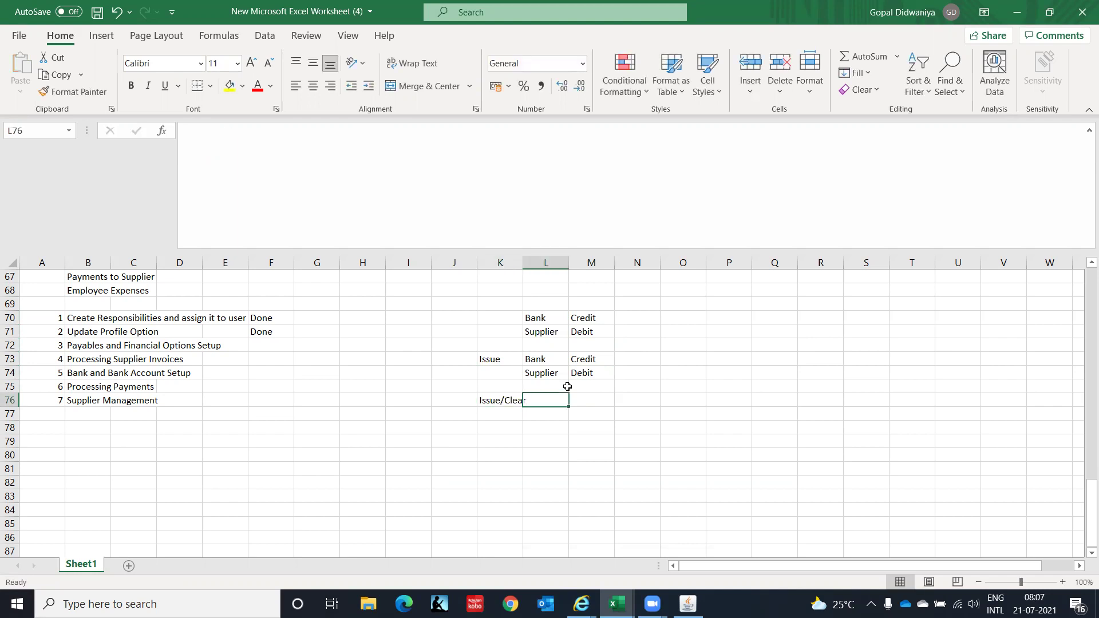
type("Bank ")
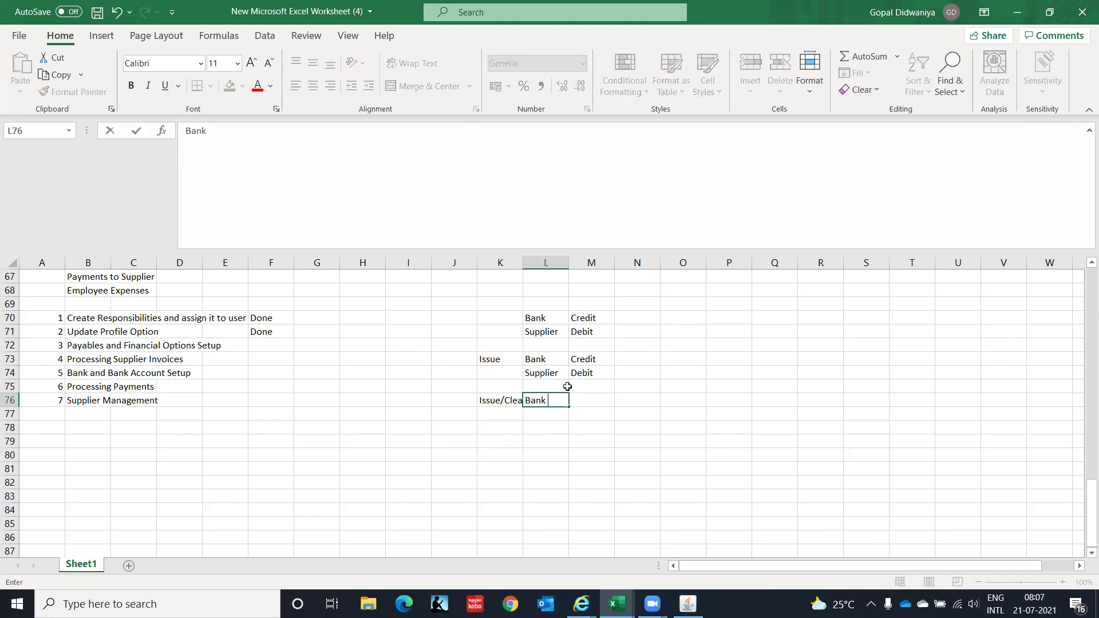
type("Clearing")
key("Tab")
type("Credit")
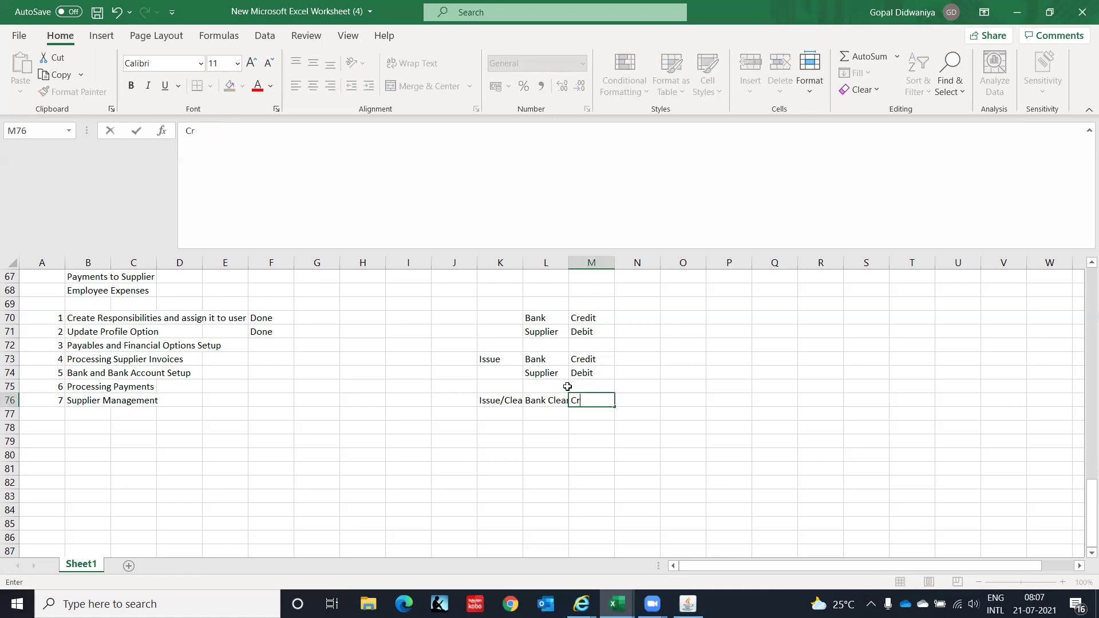
key("Down")
key("Left")
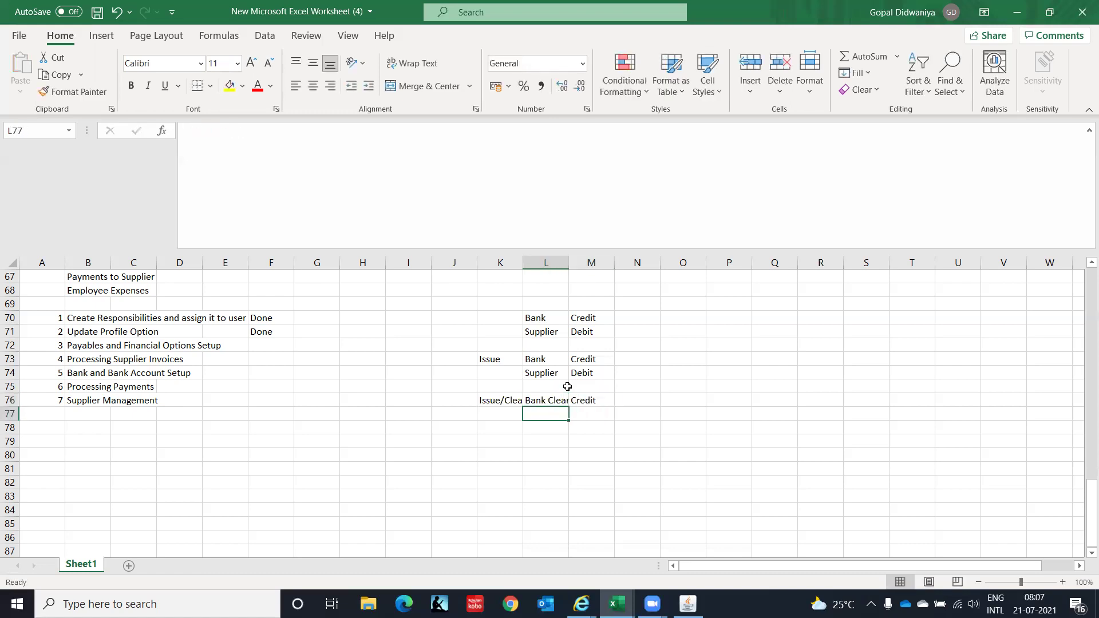
type("Supplier")
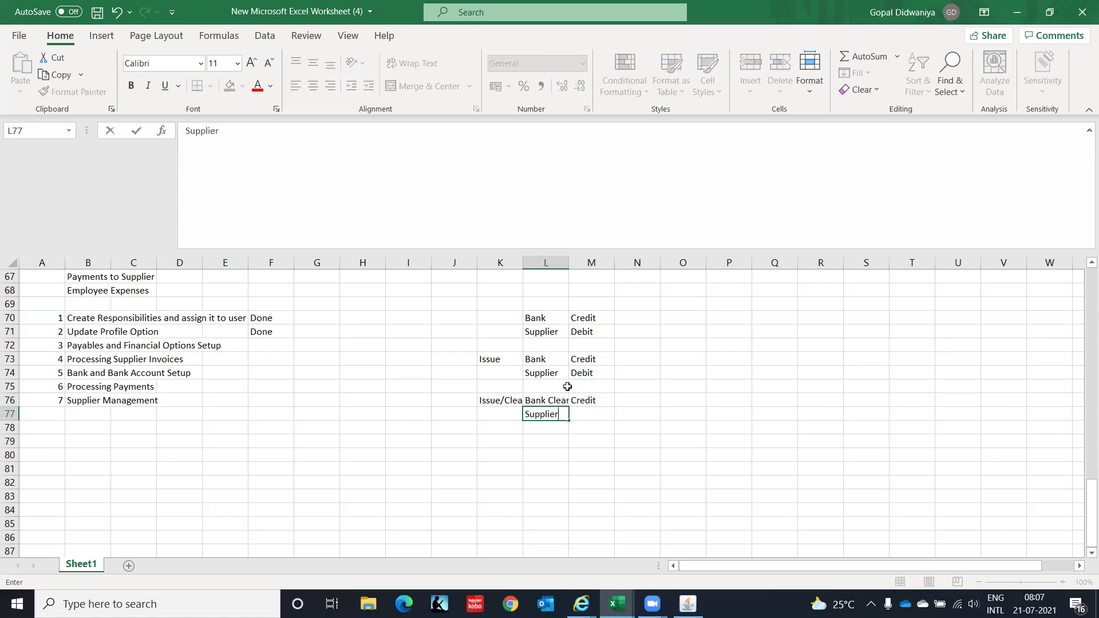
key("Right")
type("Debit")
key("Down")
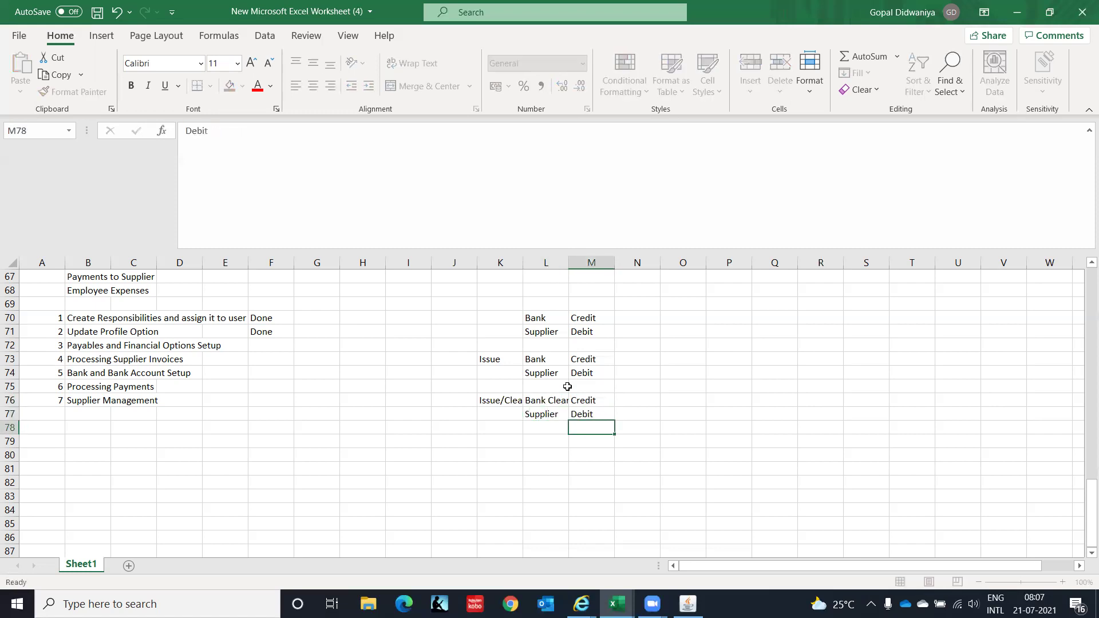
key("Left")
key("Left")
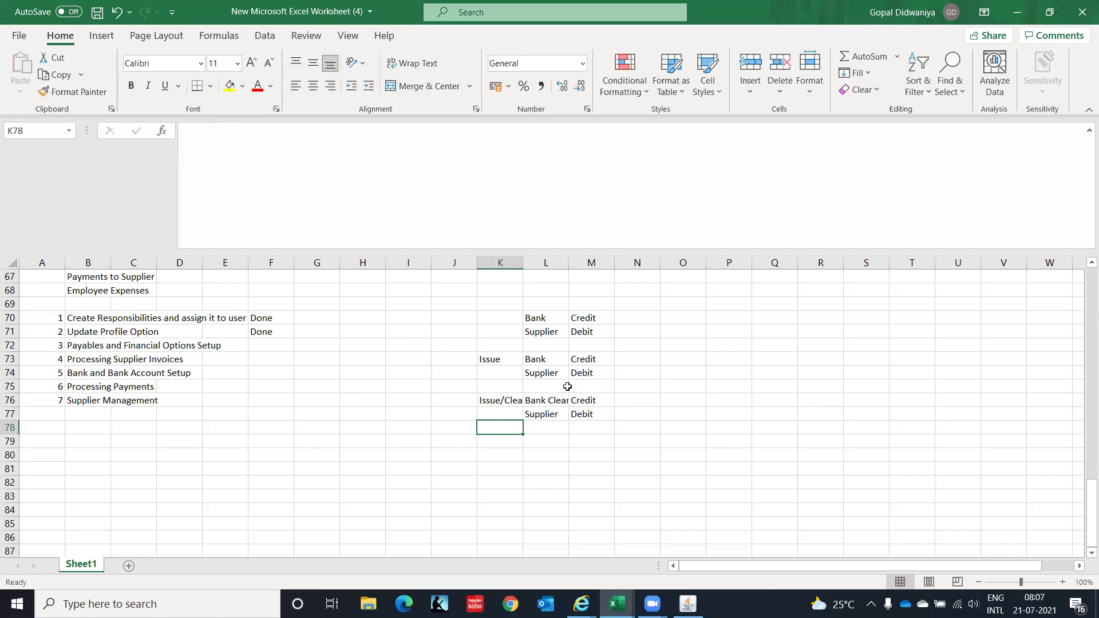
key("Right")
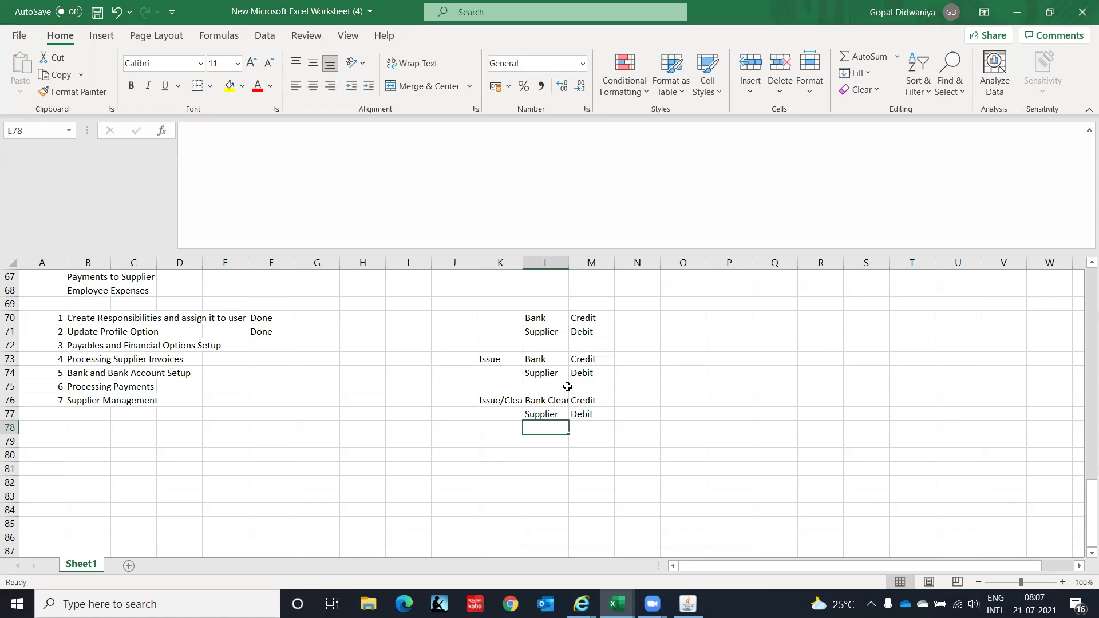
Enter Bank/Credit and Bank Clearing/Debit in L79:M80, briefly checking Oracle's Payables Options.
key("Down")
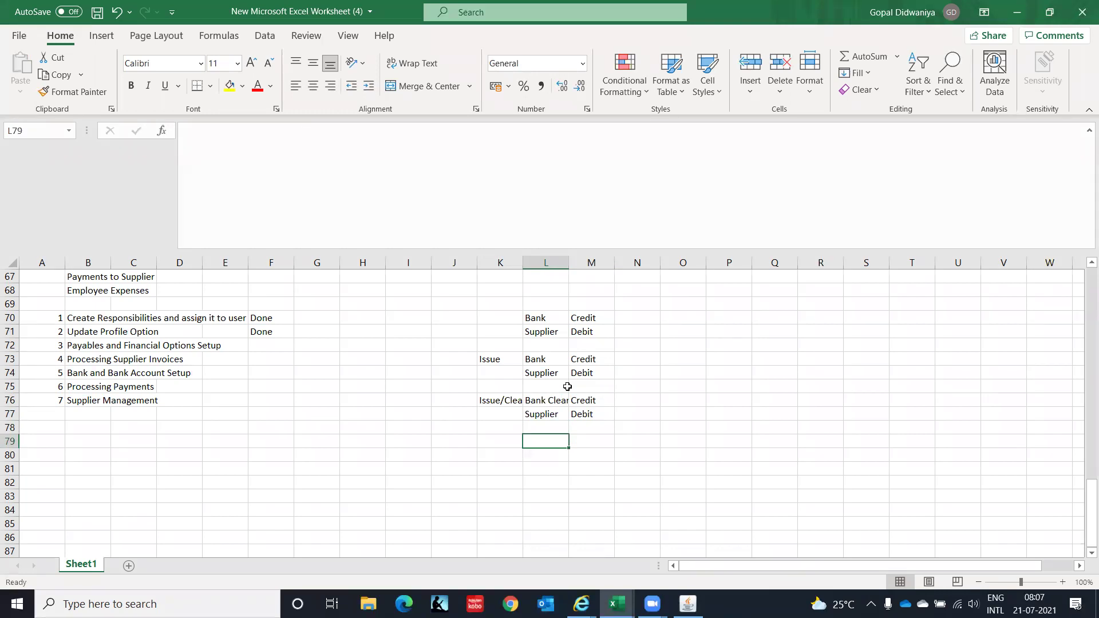
type("Bank")
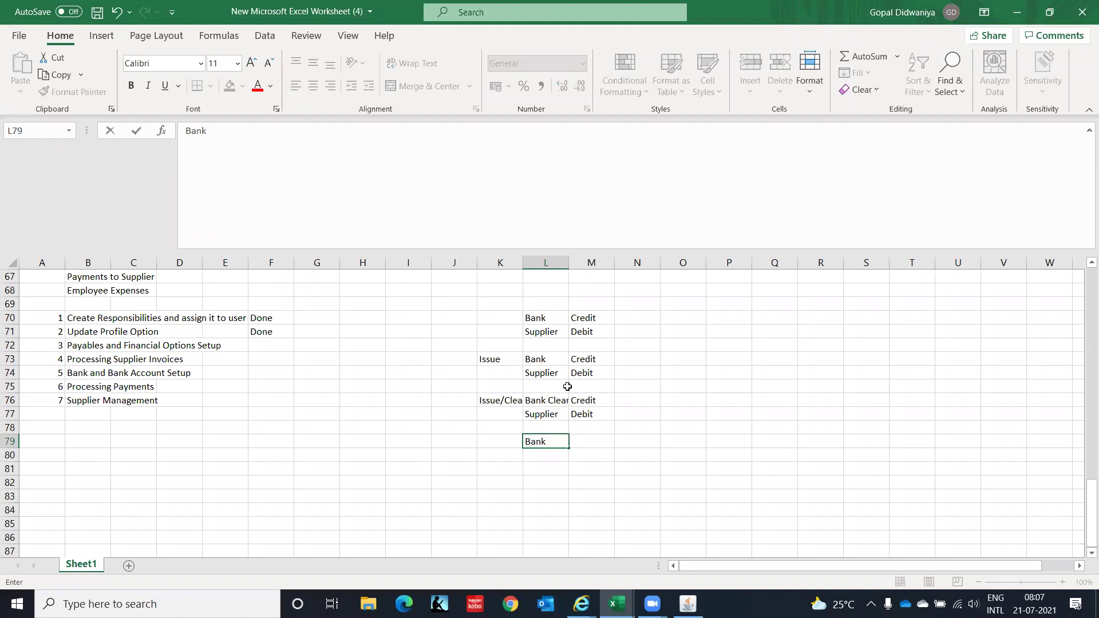
key("Tab")
type("Credit")
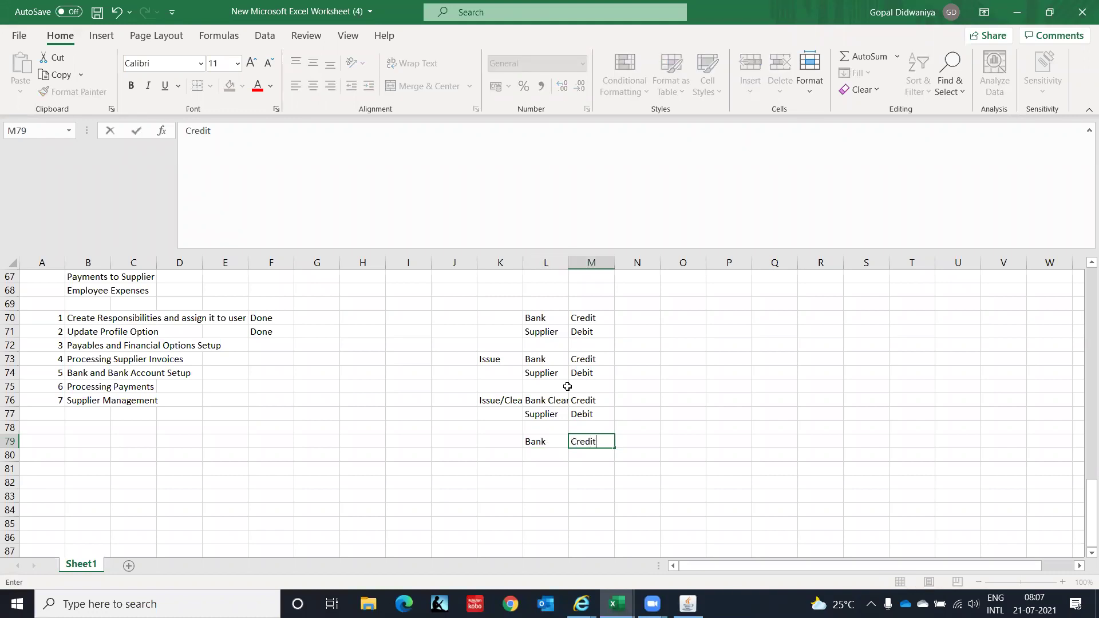
key("Return")
type("Bank ")
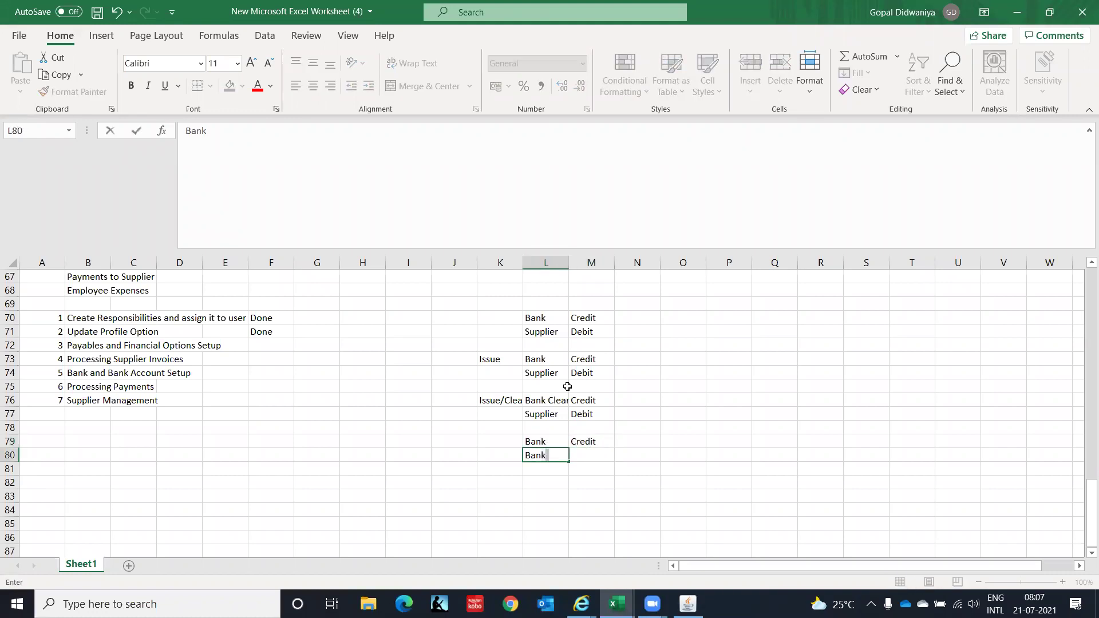
type("Clearing")
key("Tab")
type("Debit")
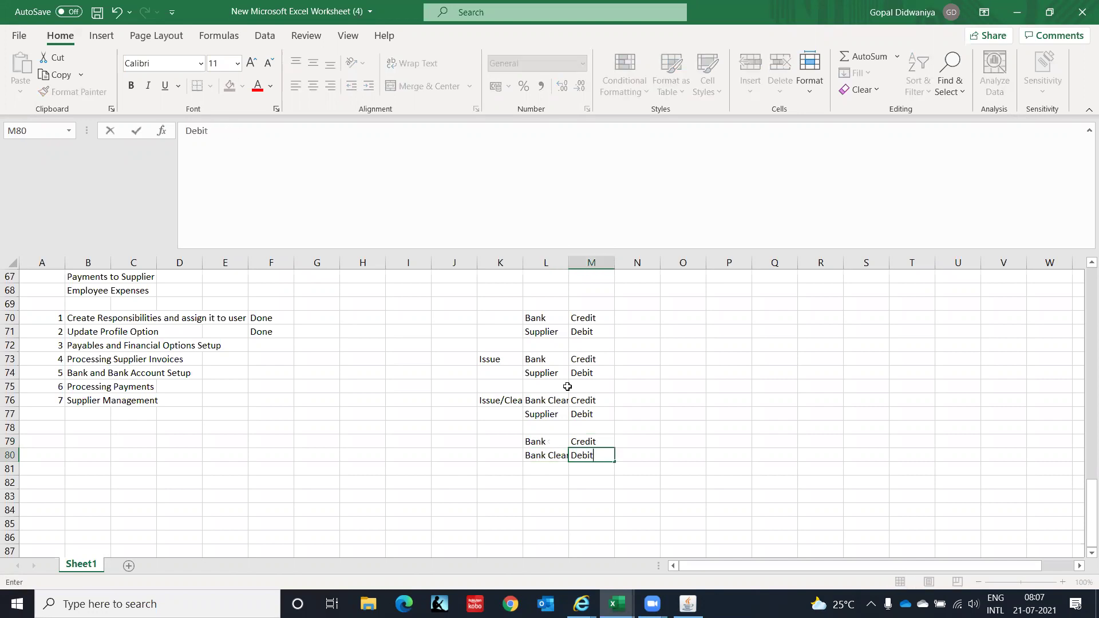
key("Return")
key("Up")
key("Up")
key("Up")
key("Up")
key("Up")
key("Up")
key("Up")
key("Up")
key("Up")
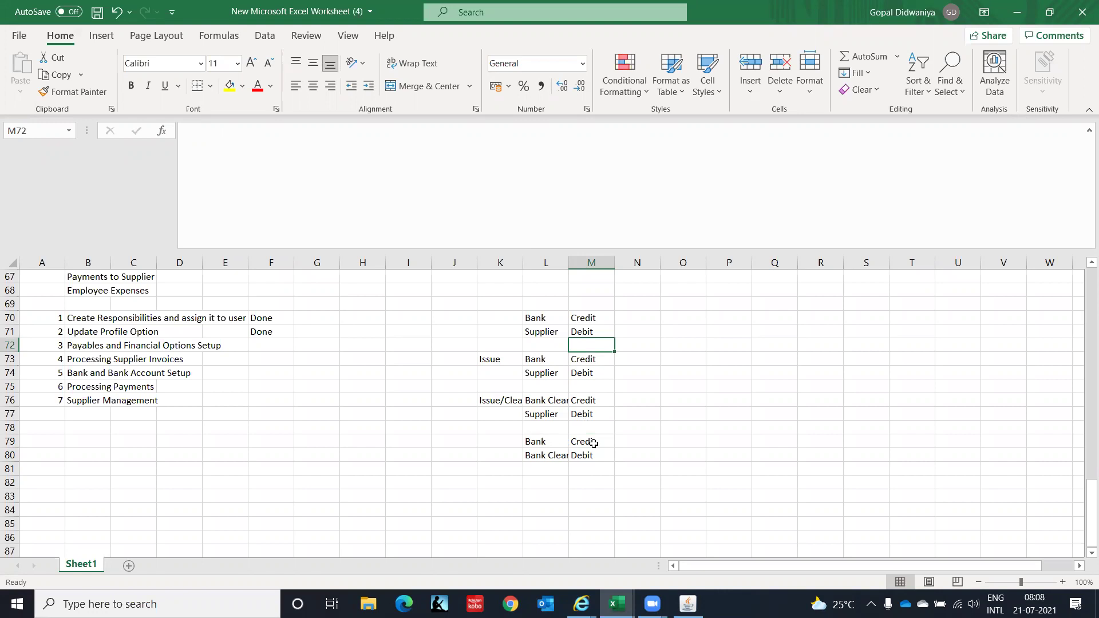
key("alt+Tab")
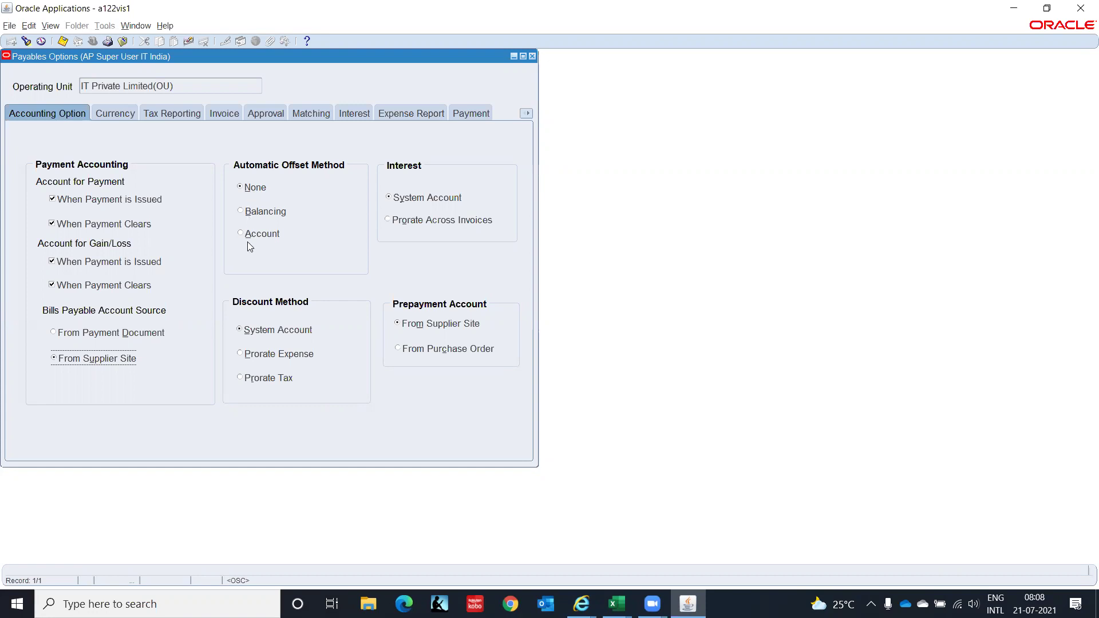
left_click(616, 604)
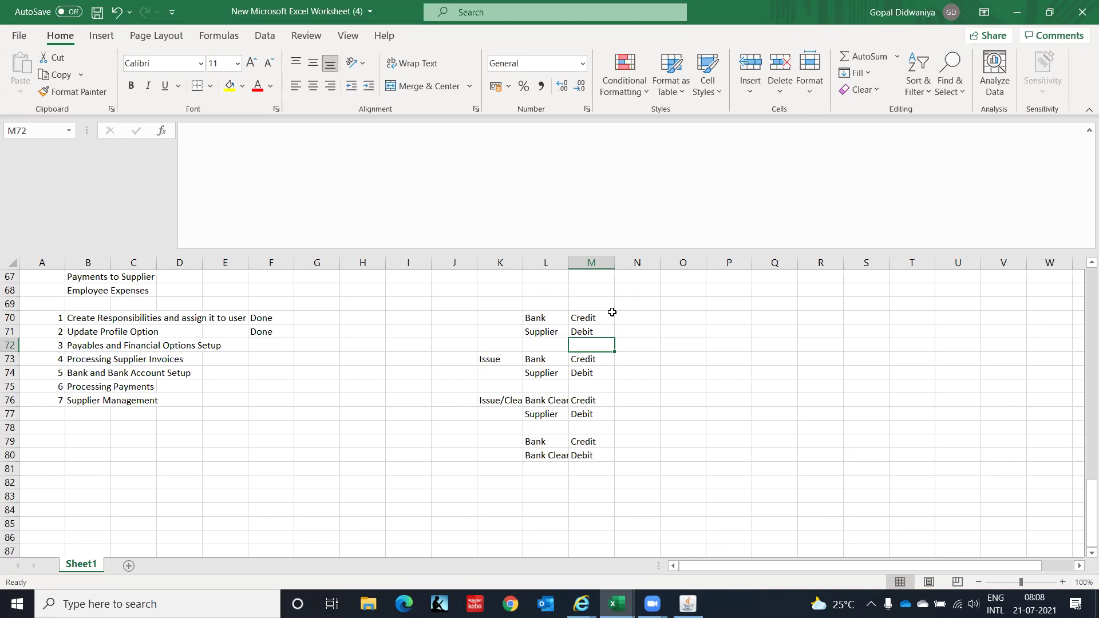
key("Right")
key("Right")
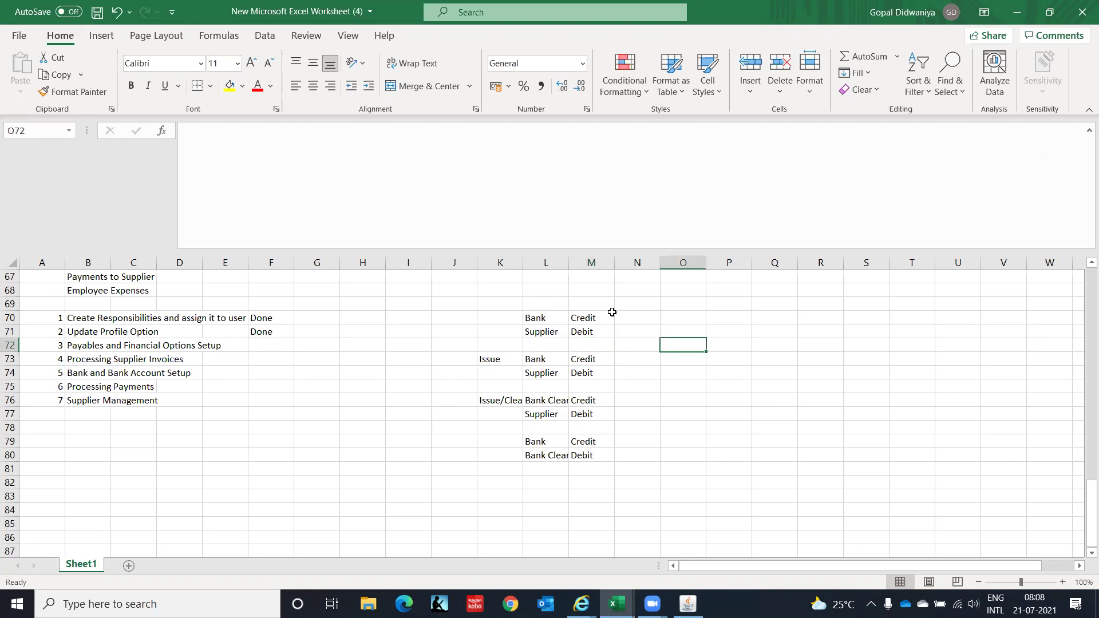
key("Right")
type("1000")
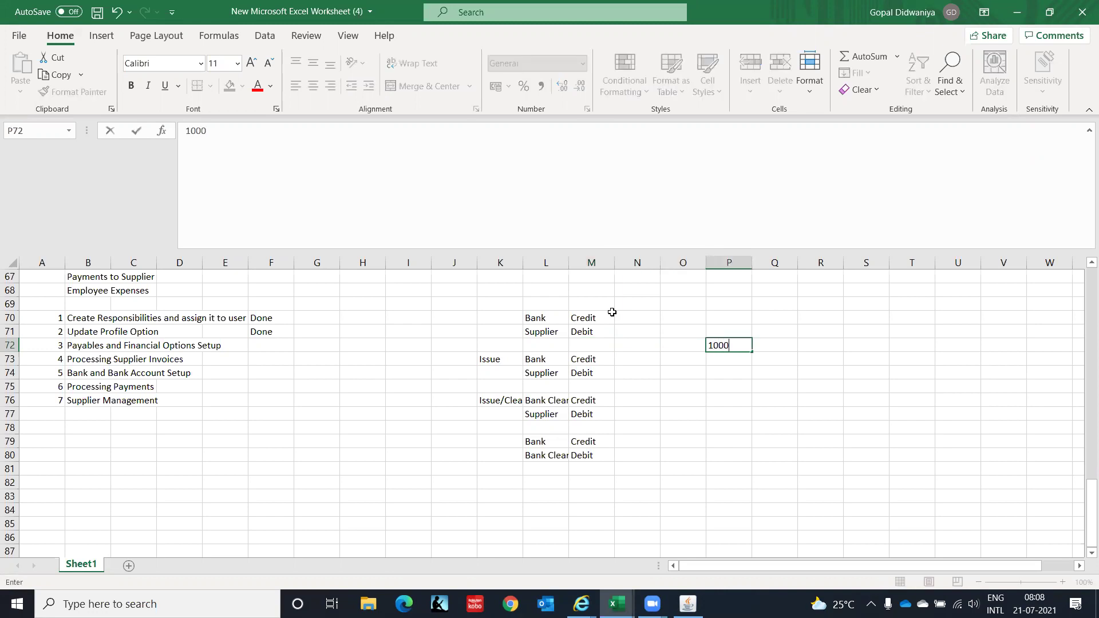
key("Right")
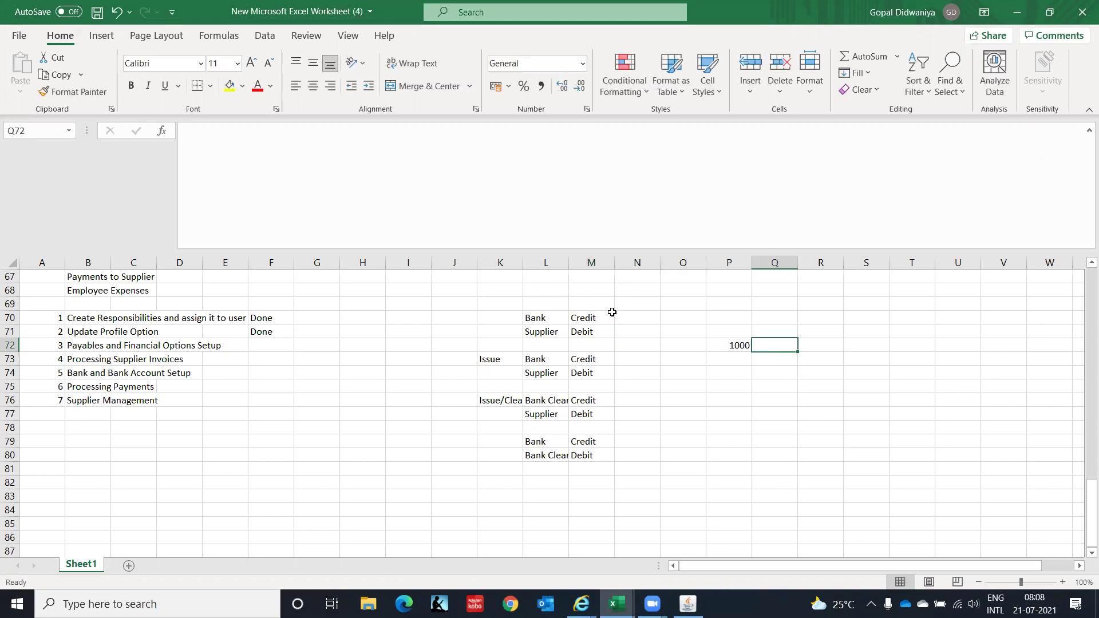
type("@5")
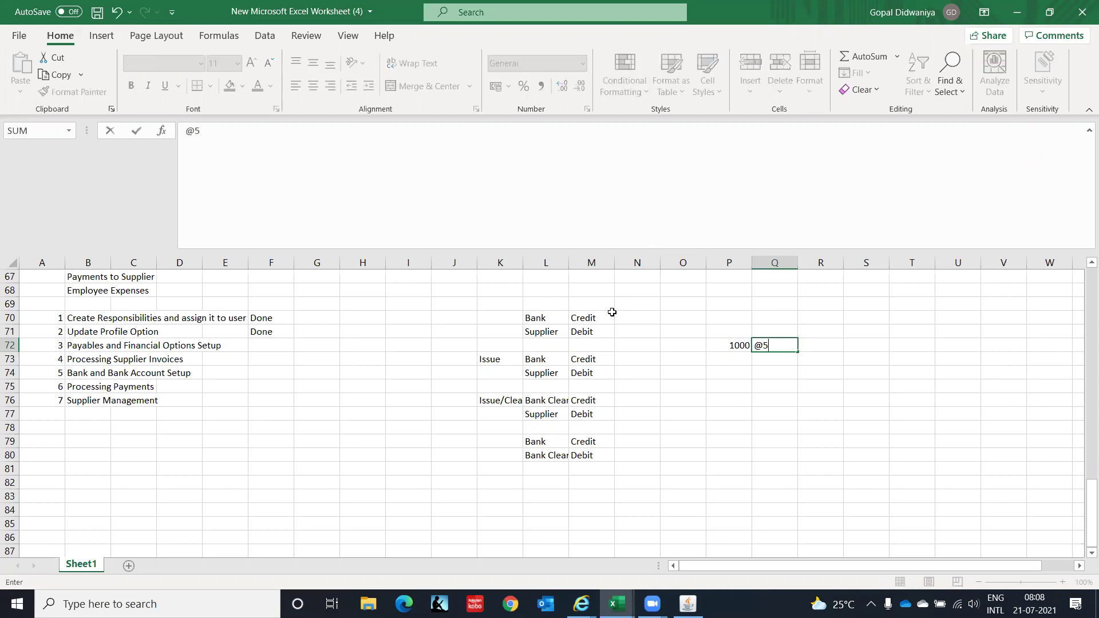
type("0000")
key("Return")
key("Return")
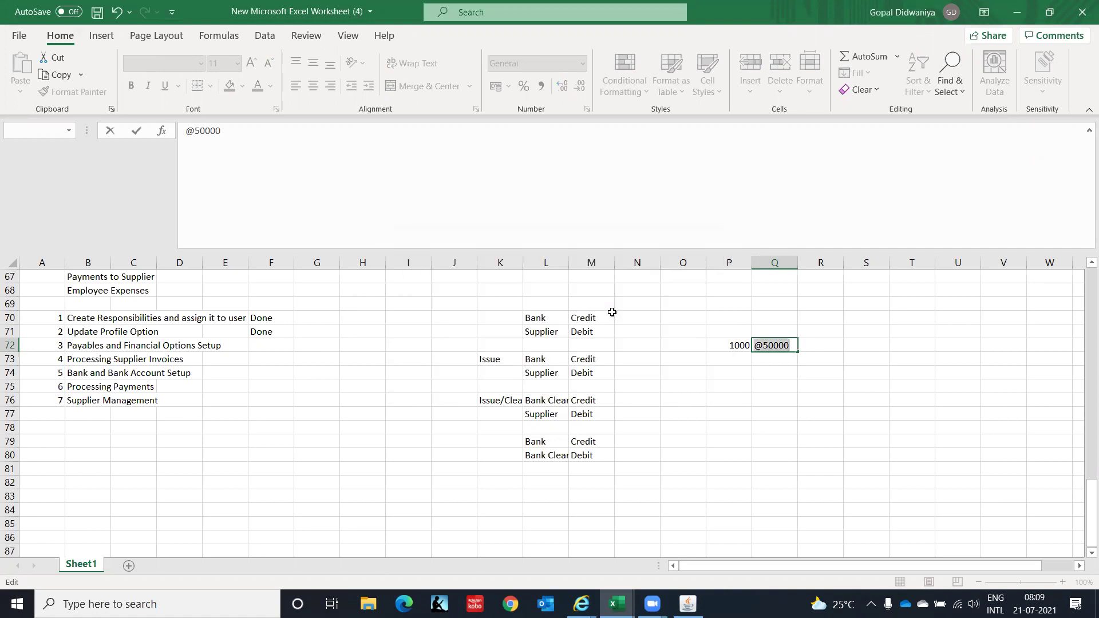
key("Escape")
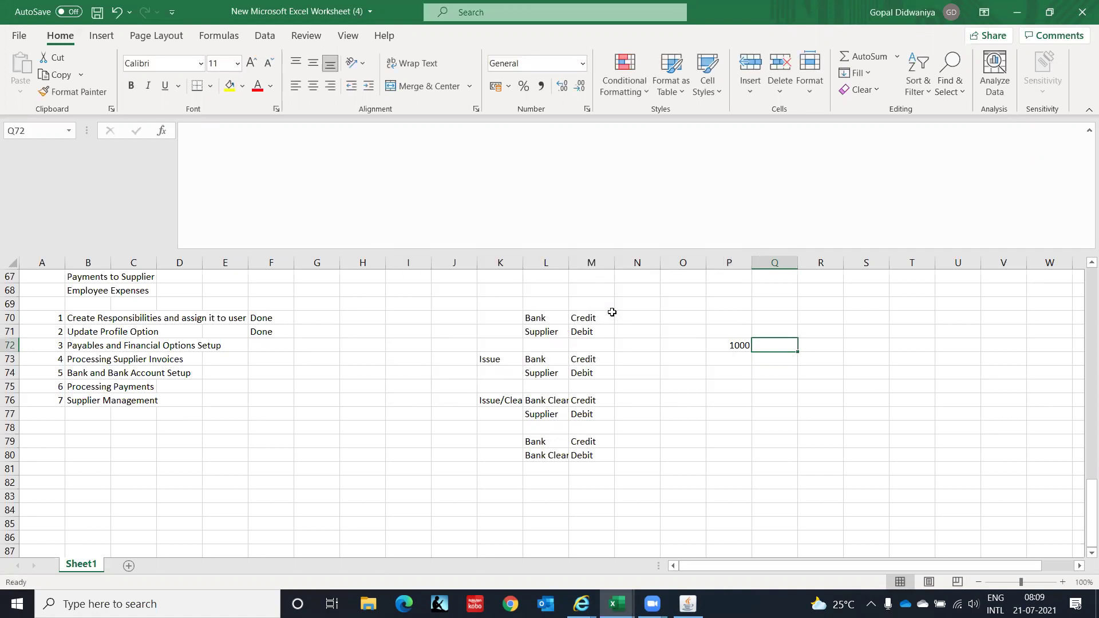
type("50000")
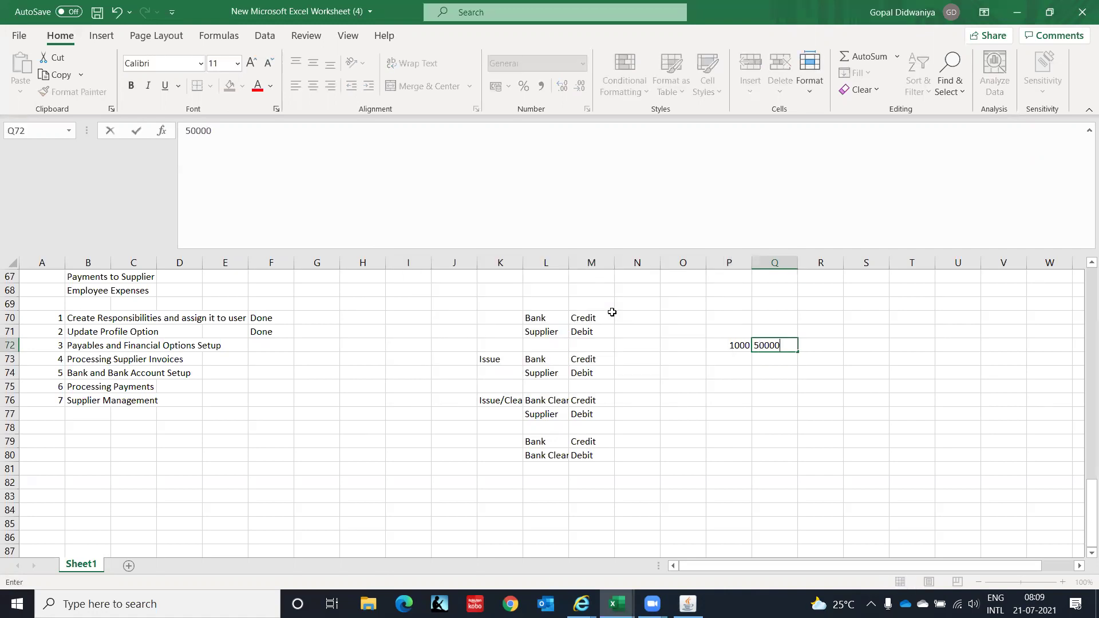
key("Tab")
key("Tab")
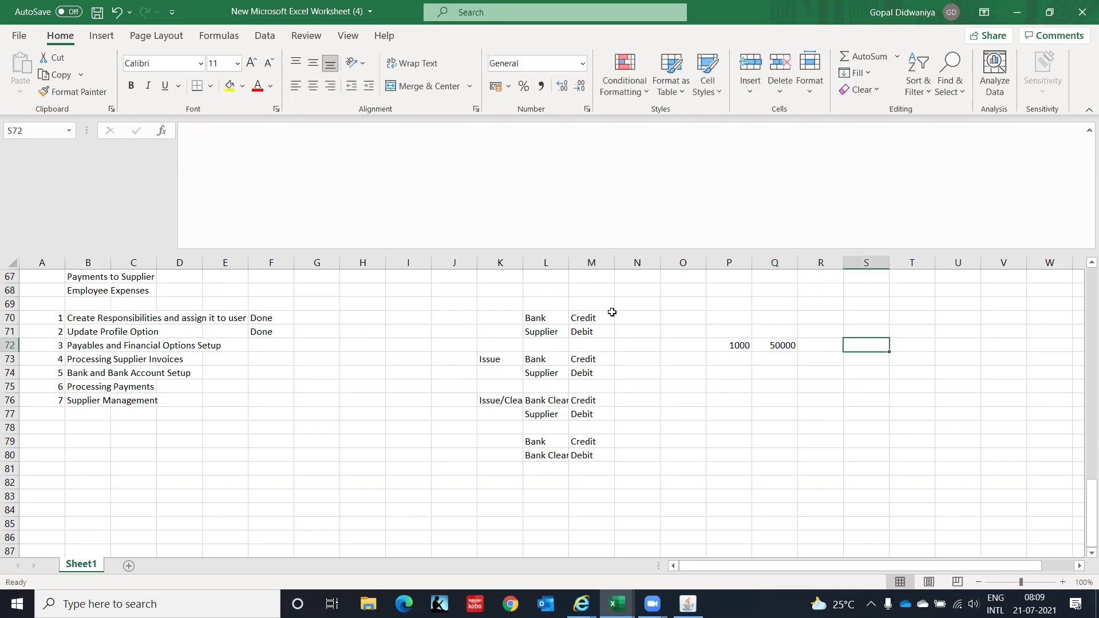
Enter =Q72*P72 in S72 to show 50000000.
type("=")
key("Left")
key("Left")
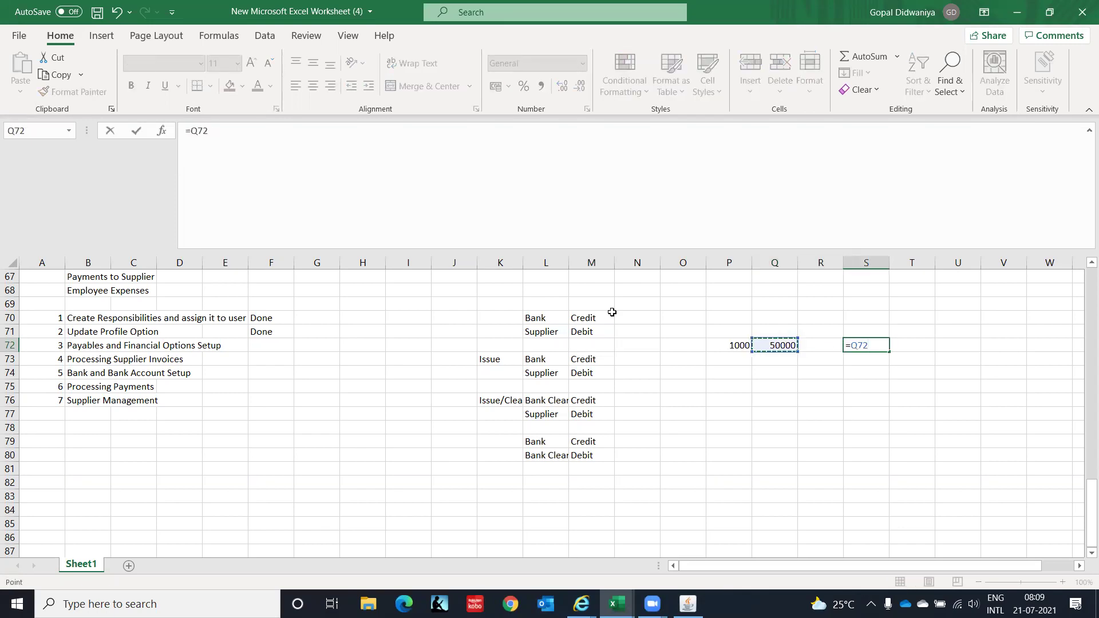
type("*")
key("Left")
key("Left")
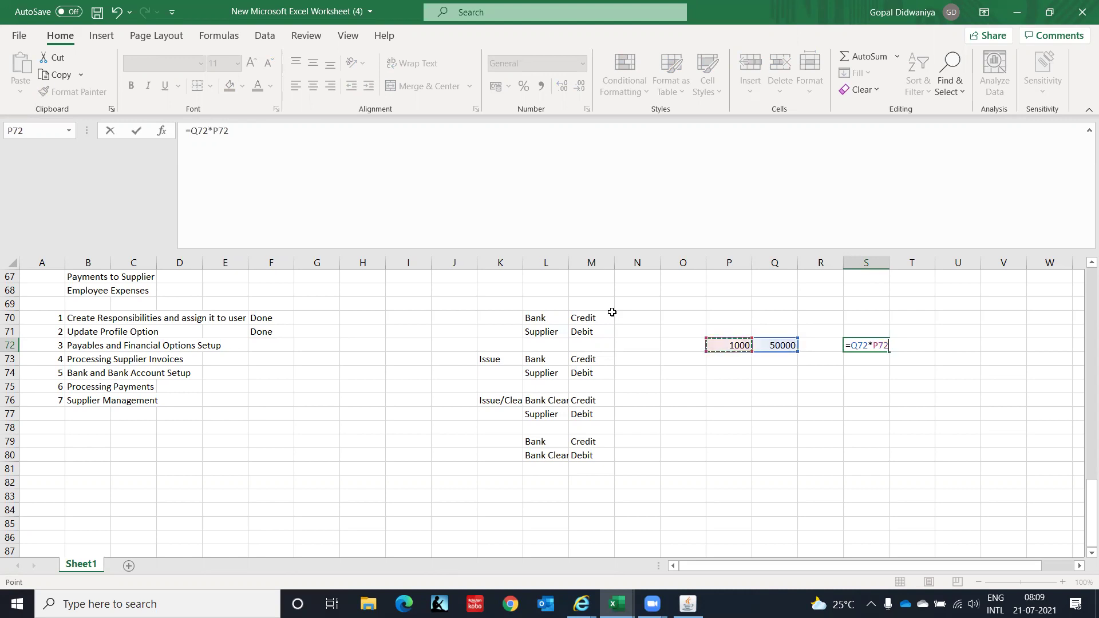
key("Return")
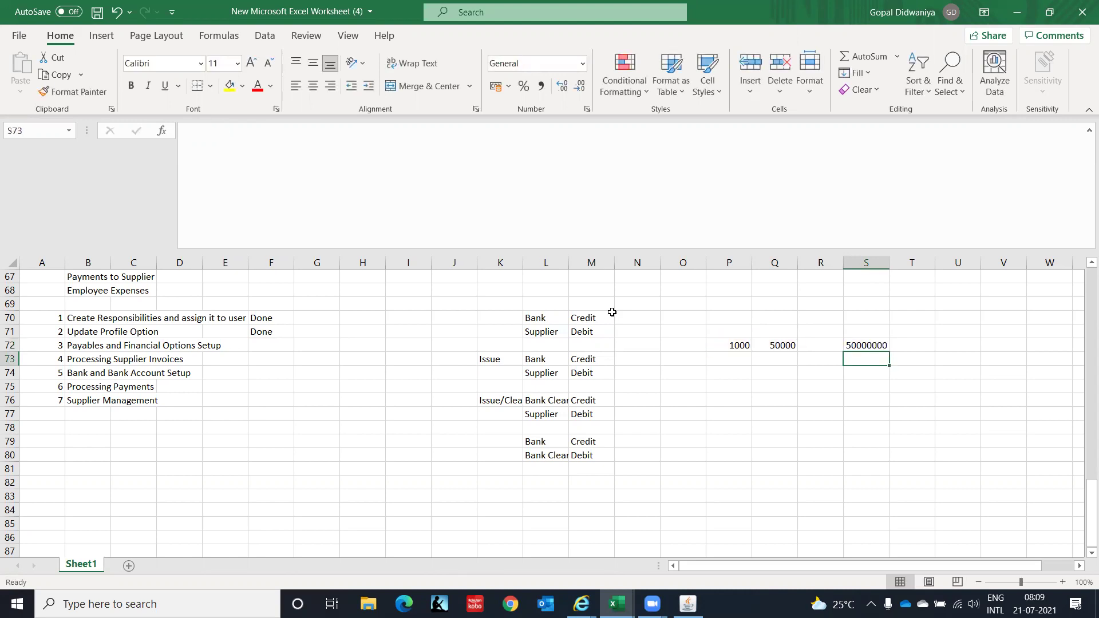
key("Down")
key("Left")
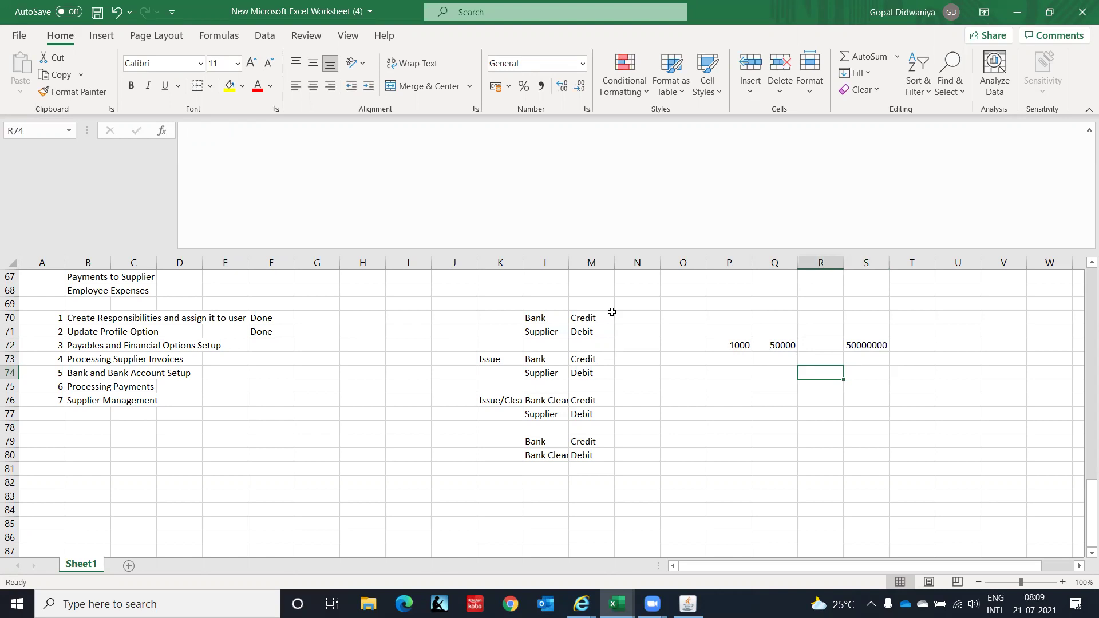
key("Right")
key("Up")
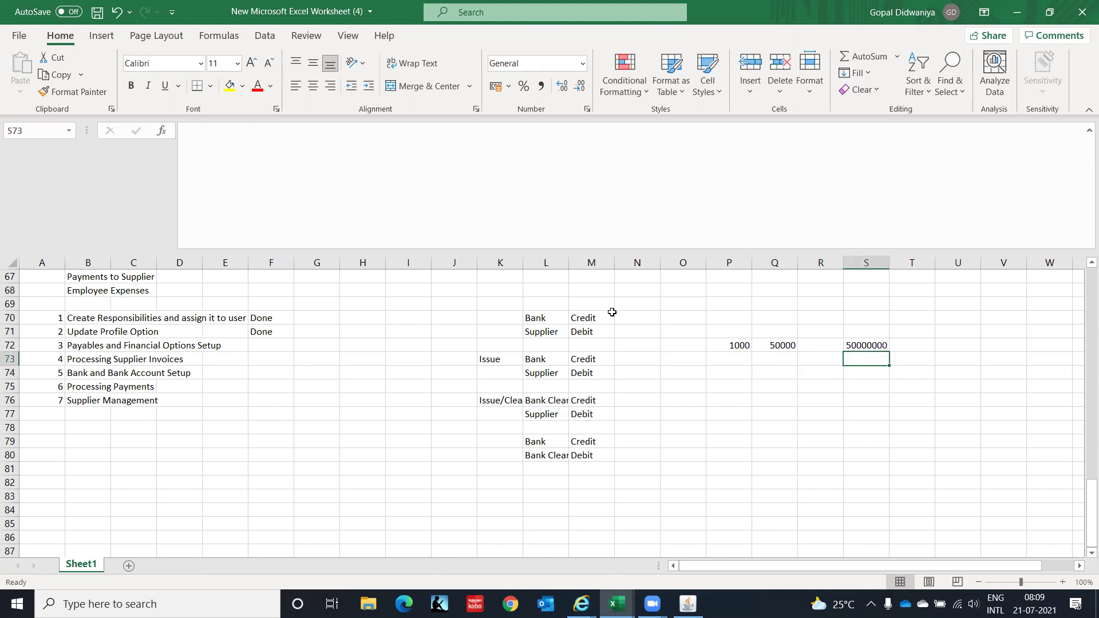
key("Right")
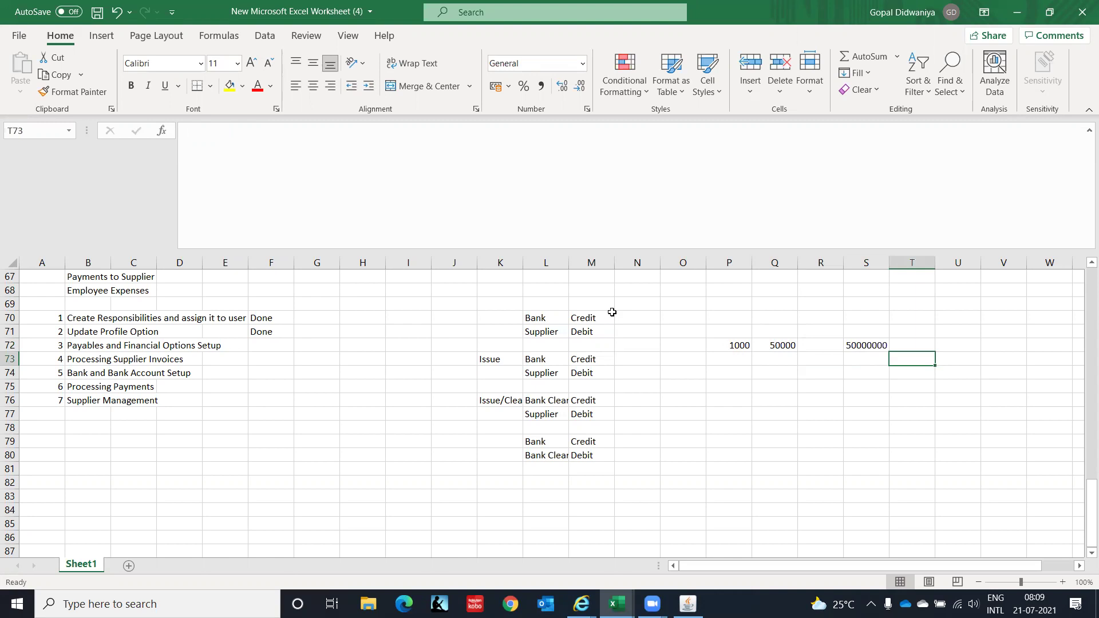
Enter the cities Chennai and Hyderabad in T73:T74.
type("Chennai")
key("Return")
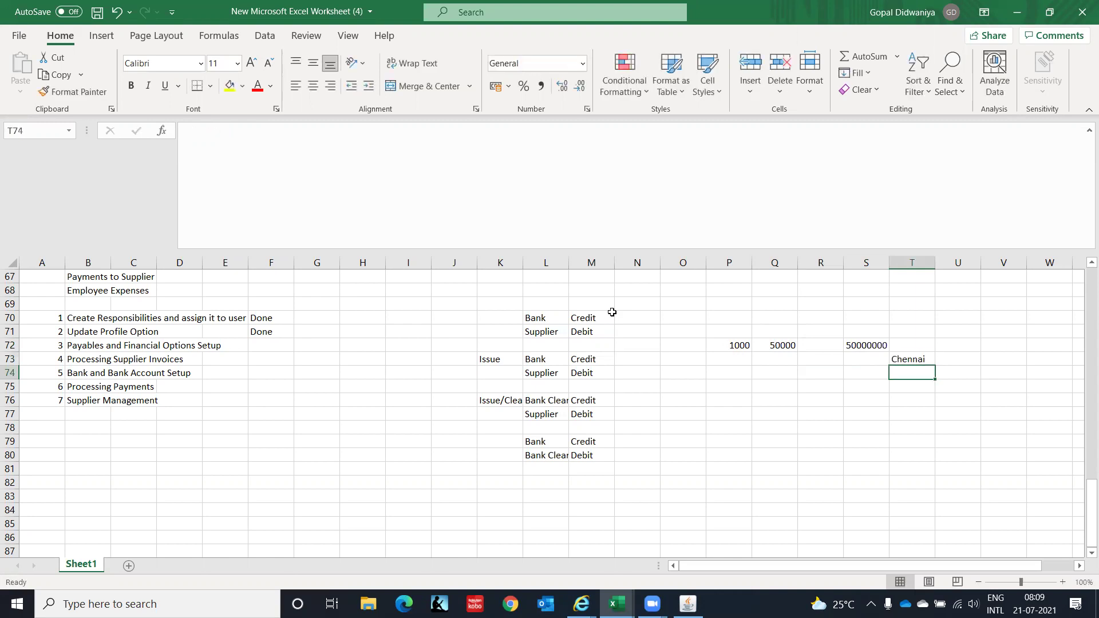
type("Hyder")
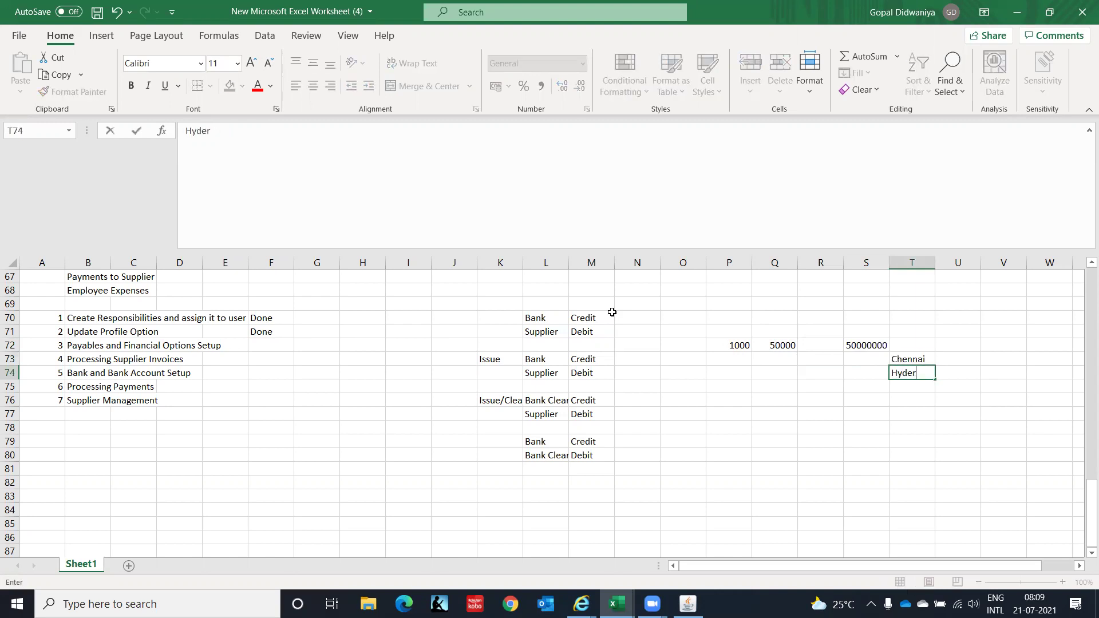
type("abad")
key("Return")
key("Left")
key("Up")
key("Up")
type("=.4")
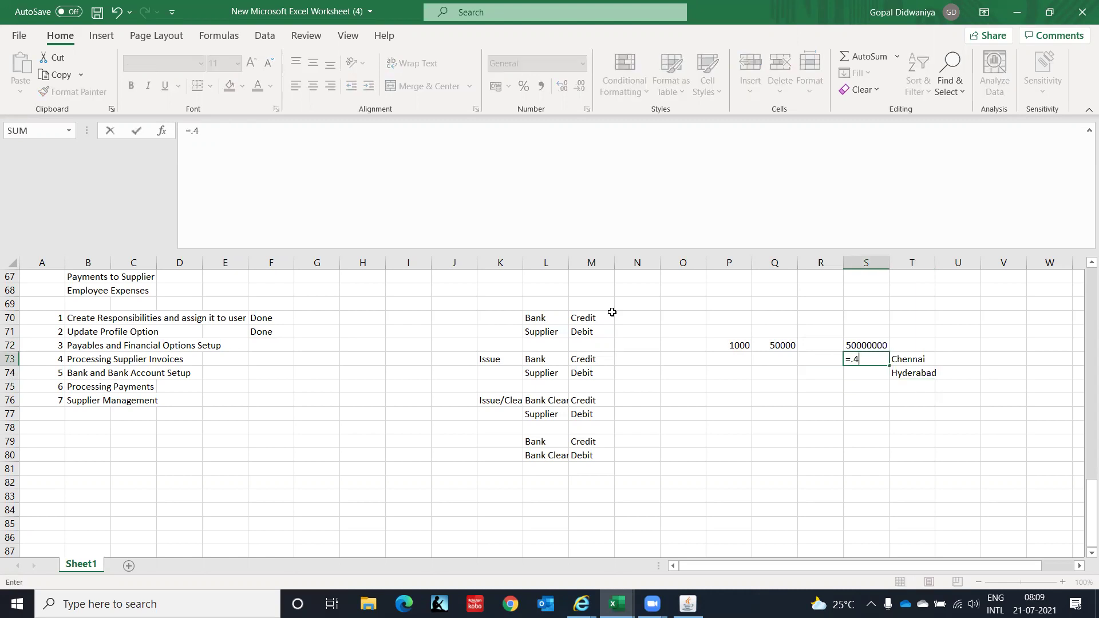
key("Up")
key("Down")
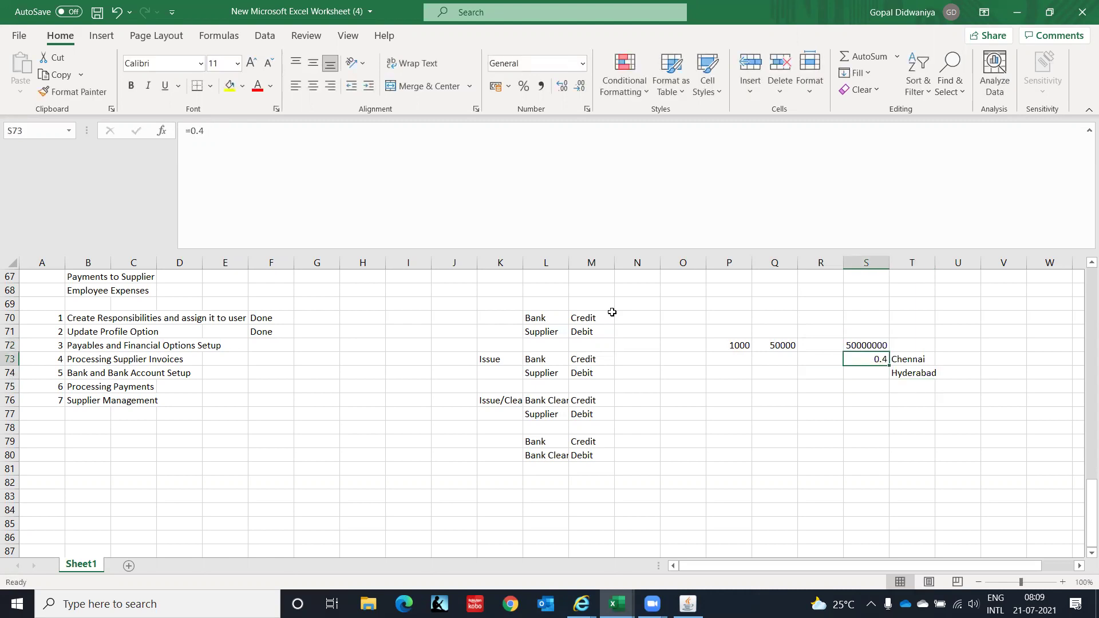
type("=.4")
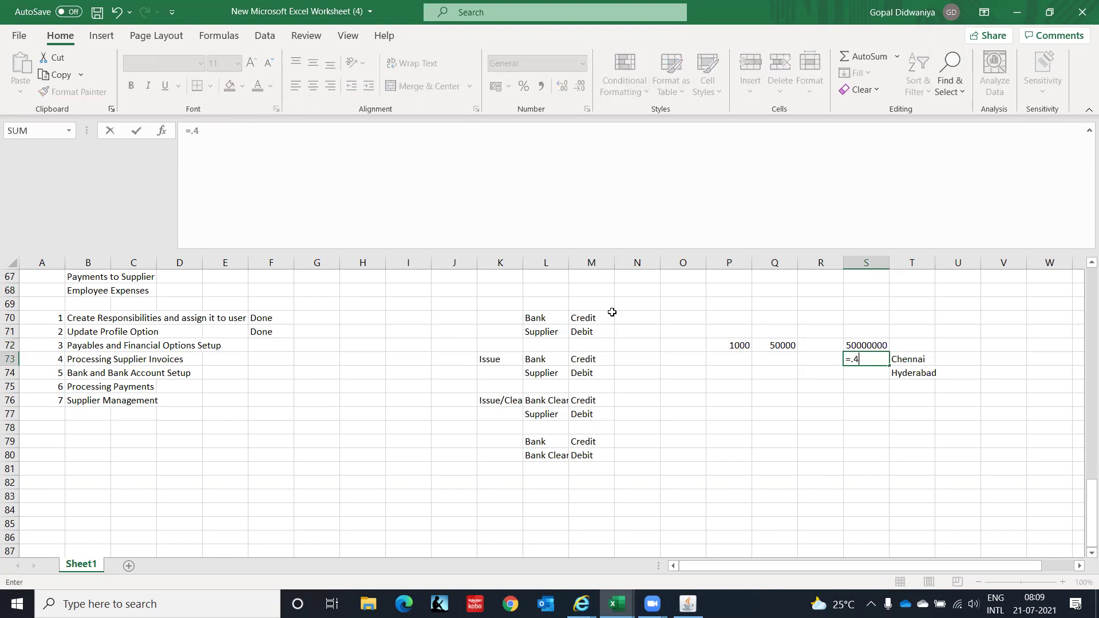
type("*")
key("Up")
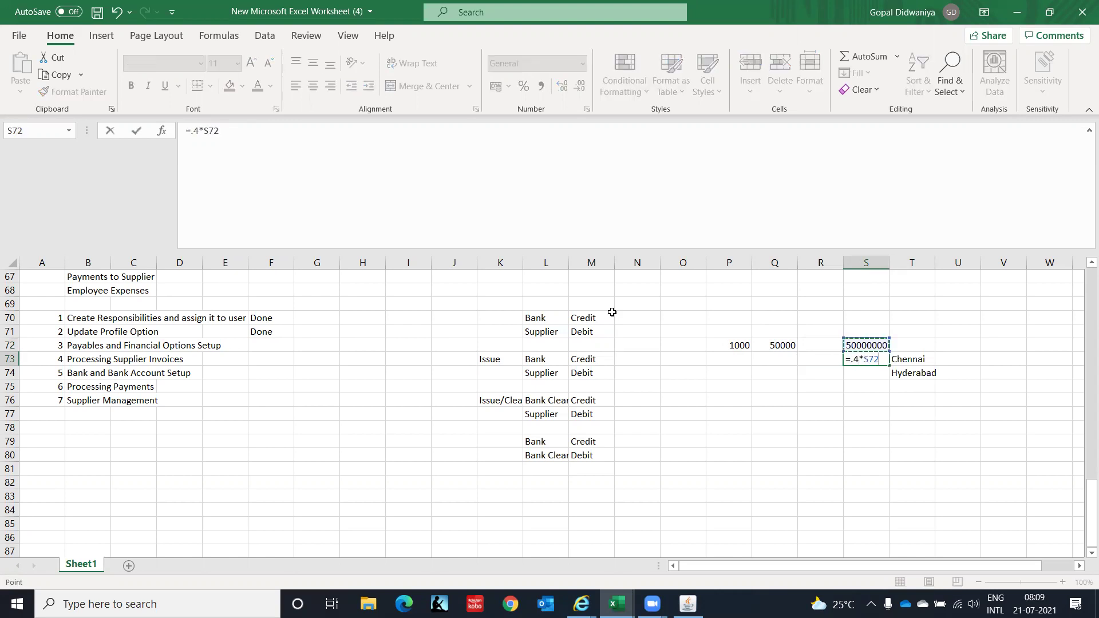
key("Return")
type("=.6")
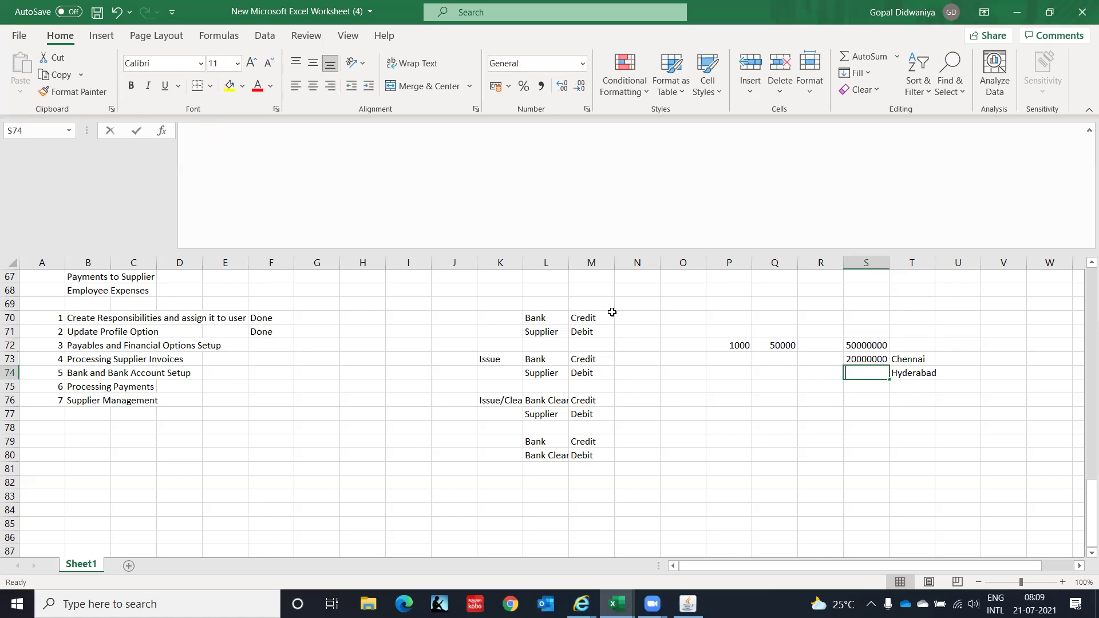
type("*")
key("Up")
key("Up")
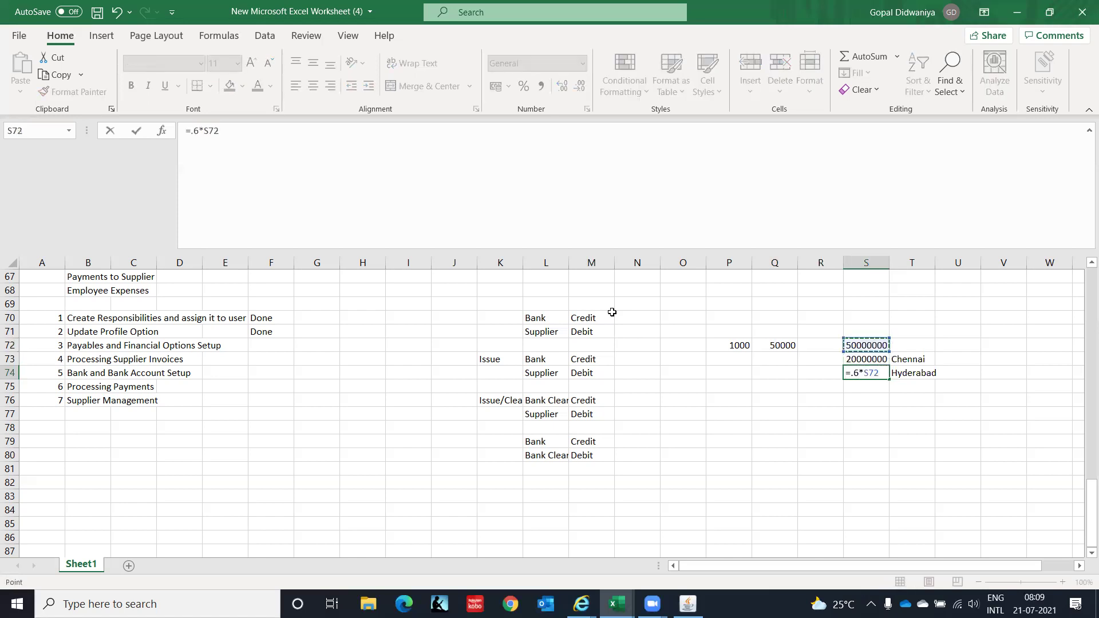
key("Return")
Enter codes C1 and C2 in U73:U74 beside Chennai and Hyderabad.
key("Down")
key("Right")
key("Right")
key("Right")
key("Up")
key("Up")
key("Up")
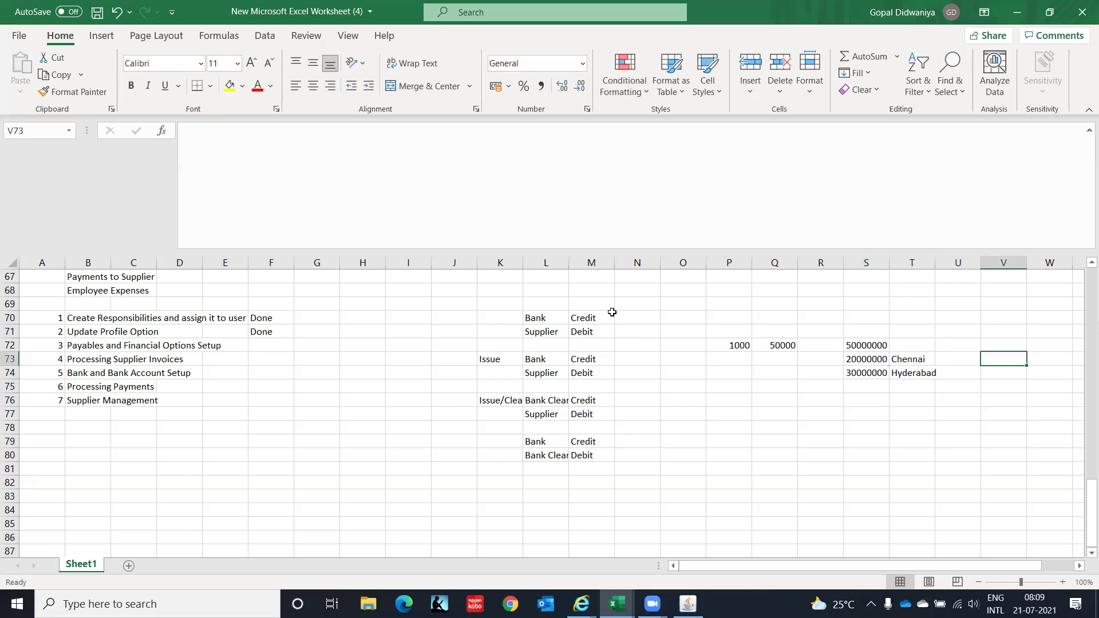
key("Left")
type("C1")
key("Return")
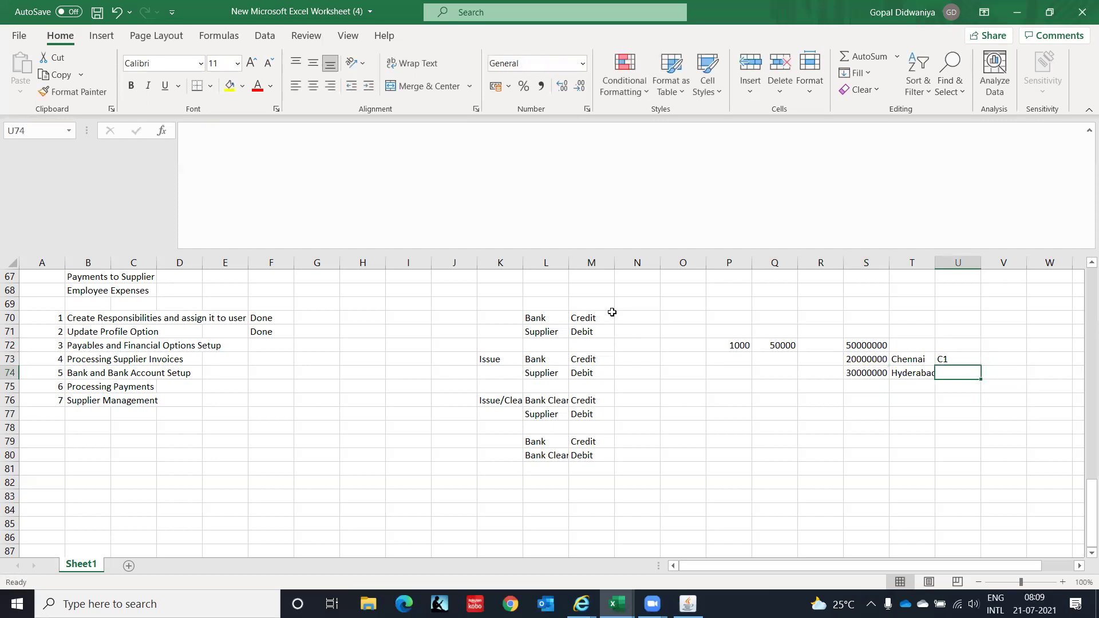
type("C2")
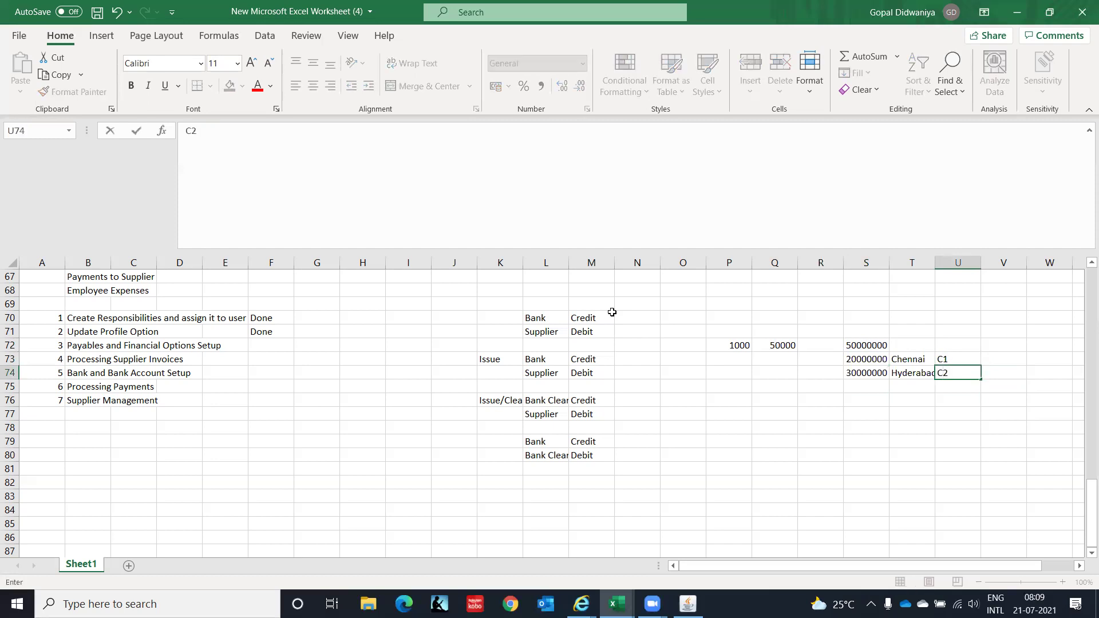
key("Return")
key("Return")
Add Bengaluru in T75 below Hyderabad after checking Oracle Payables Options.
key("Down")
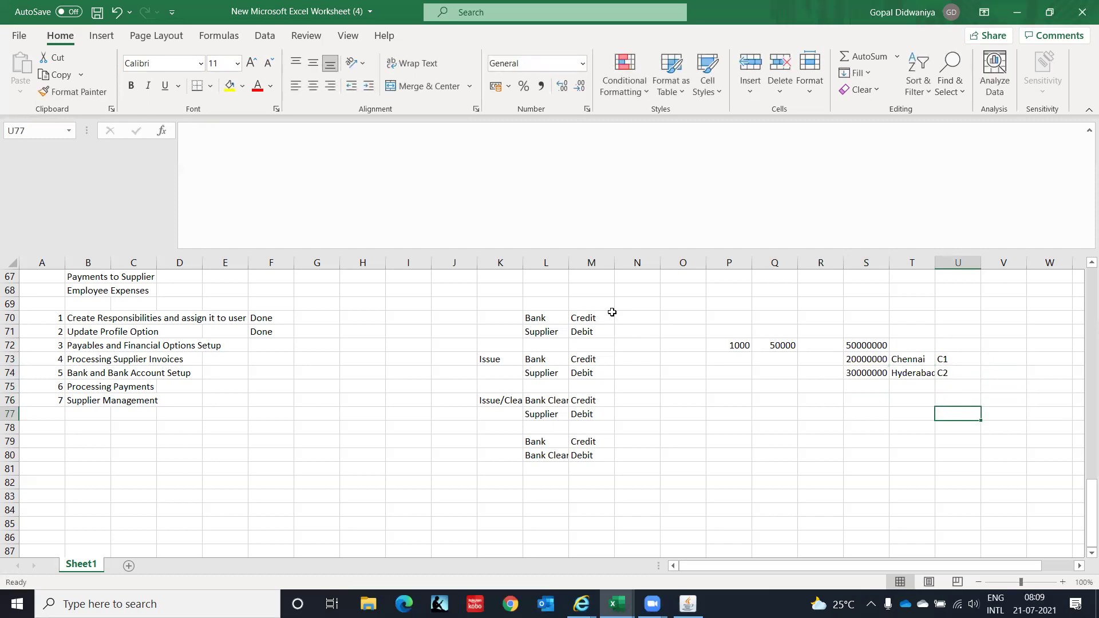
key("Left")
key("Left")
key("Up")
key("Up")
key("Up")
key("Up")
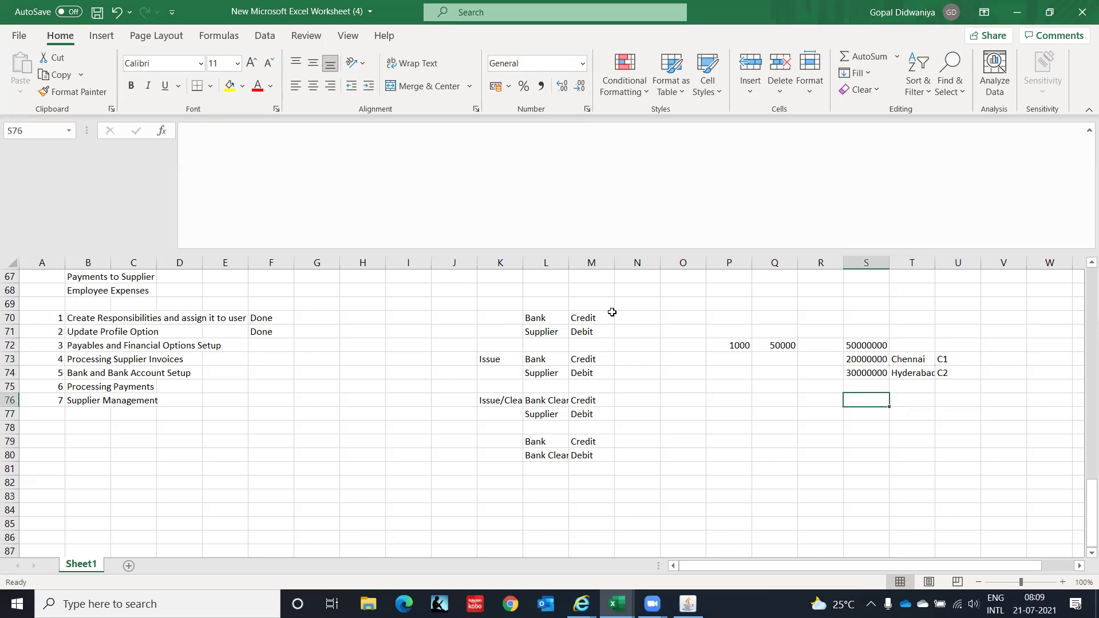
key("Right")
key("Down")
key("Up")
key("Down")
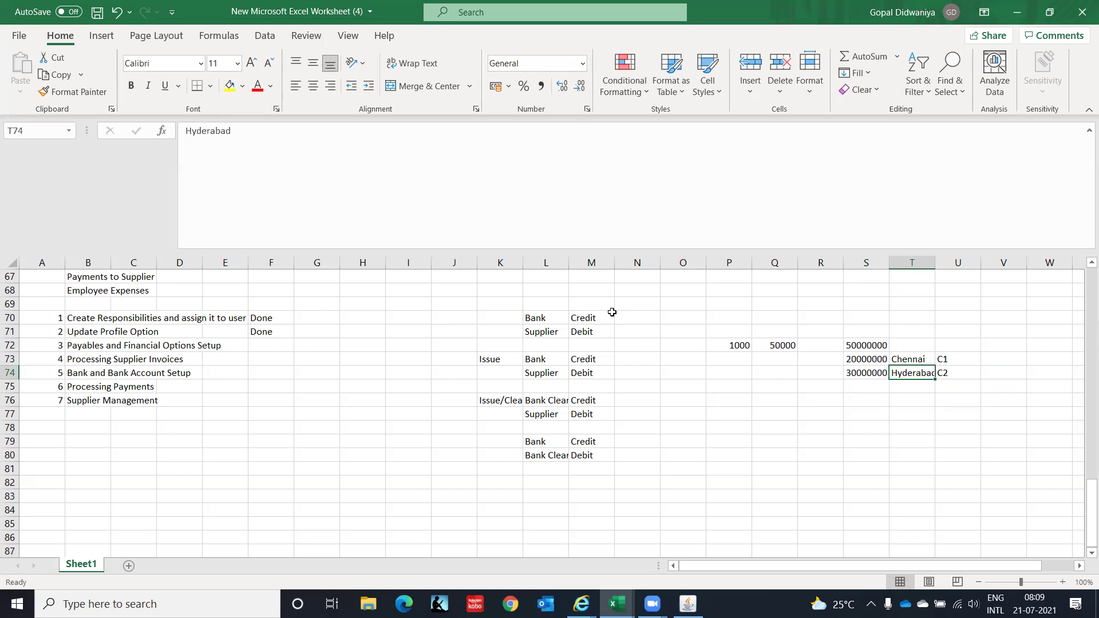
key("alt+Tab")
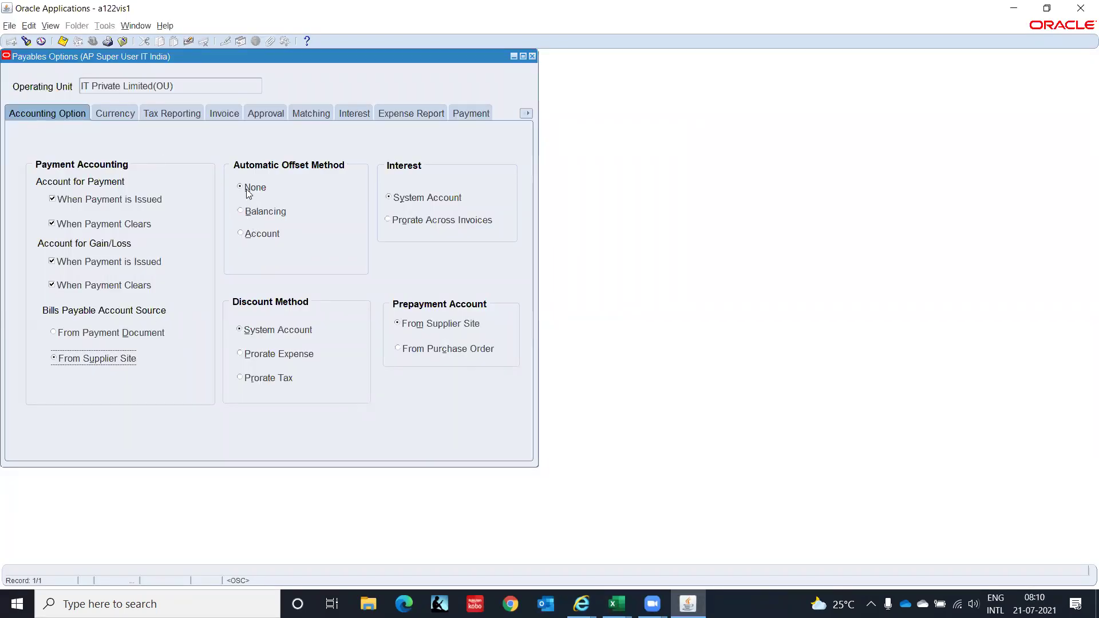
key("alt+Tab")
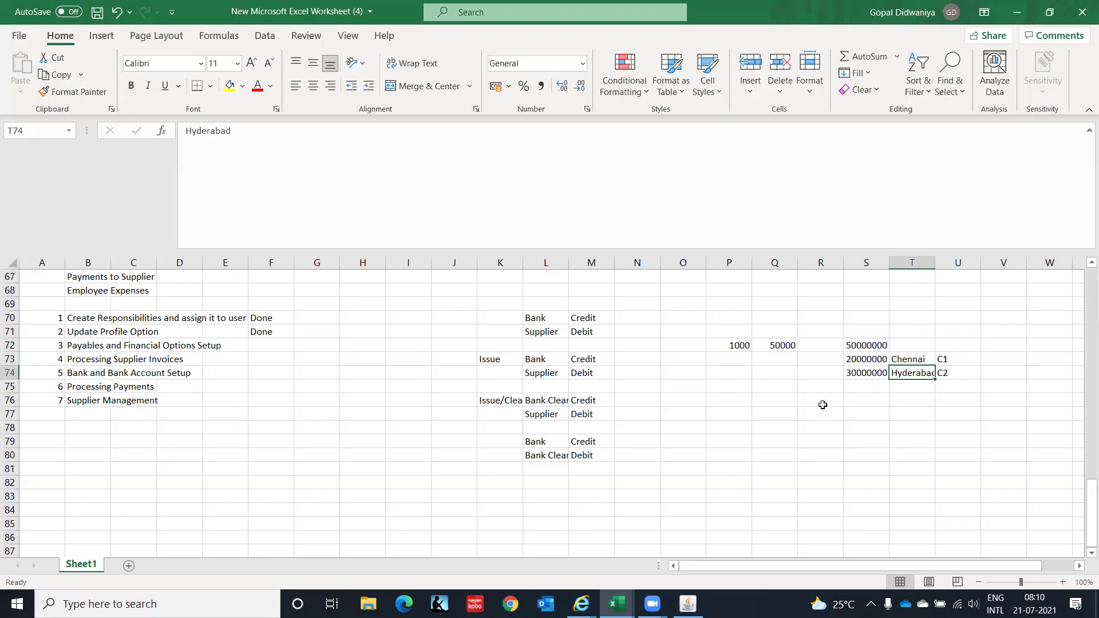
left_click(821, 404)
key("Right")
key("Right")
key("Up")
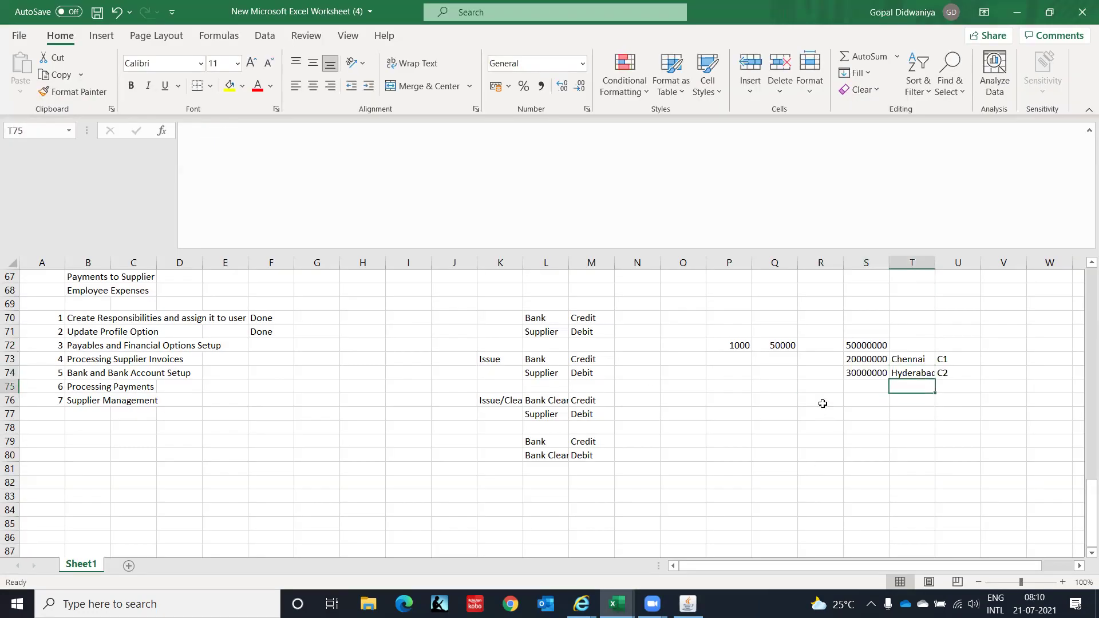
type("Bengal")
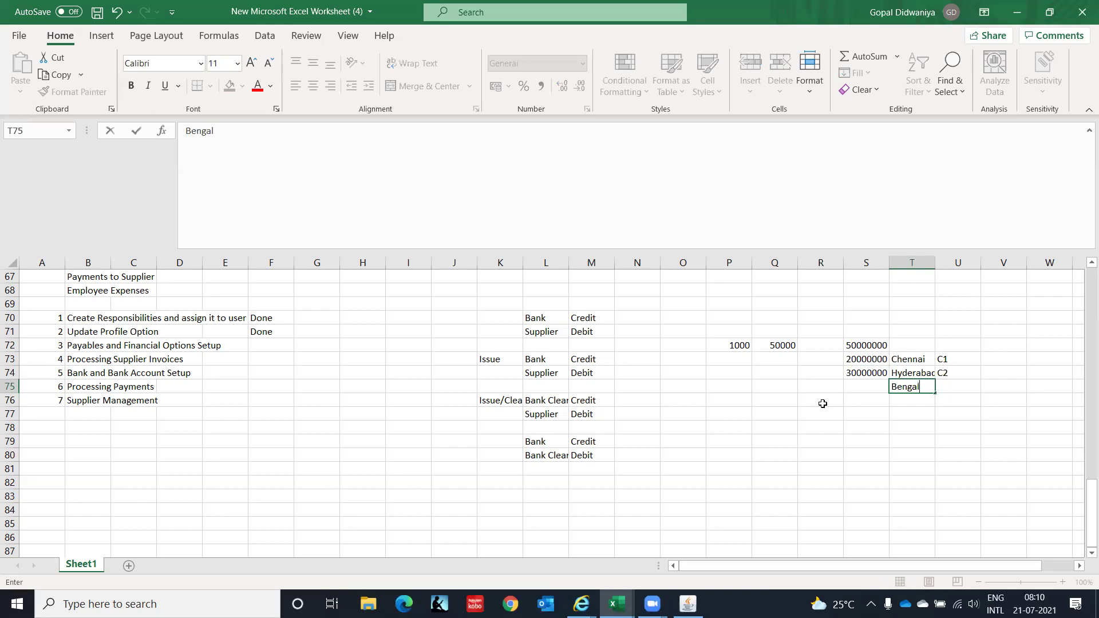
type("uru")
key("Return")
Enter code C3 in U75 beside Bengaluru.
key("Up")
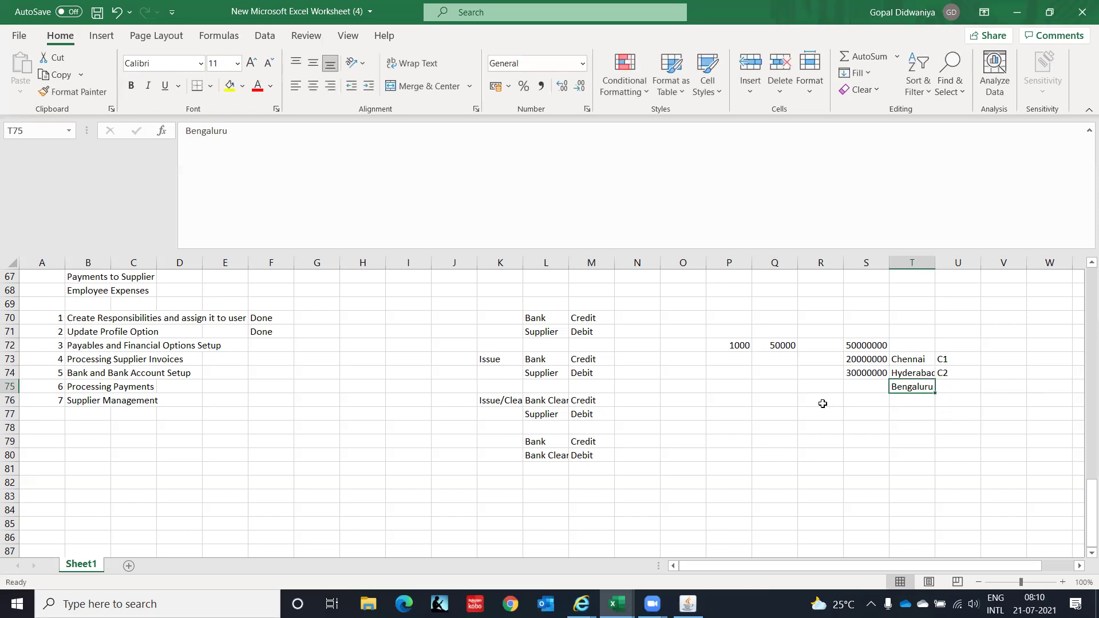
key("Right")
type("C3")
key("Return")
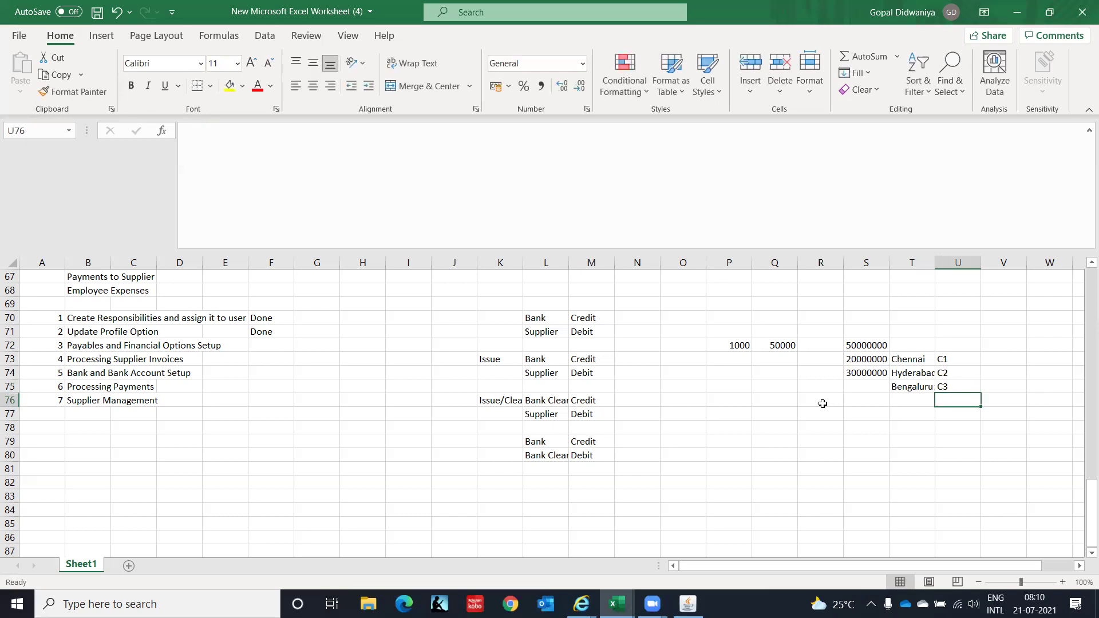
key("Left")
key("Left")
key("Down")
key("Left")
key("Left")
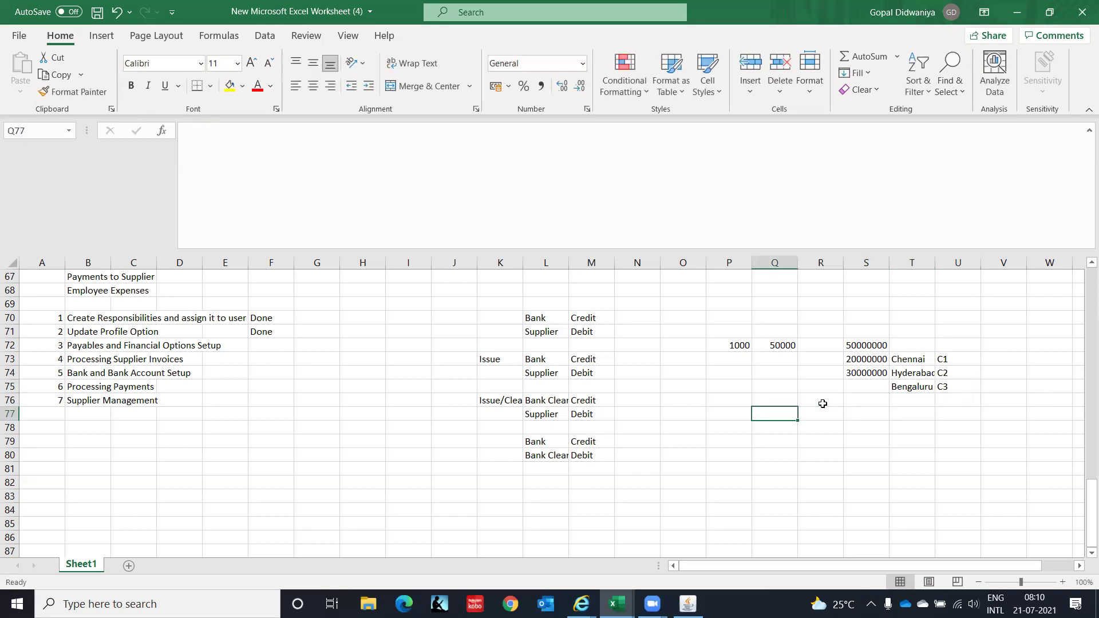
type("C")
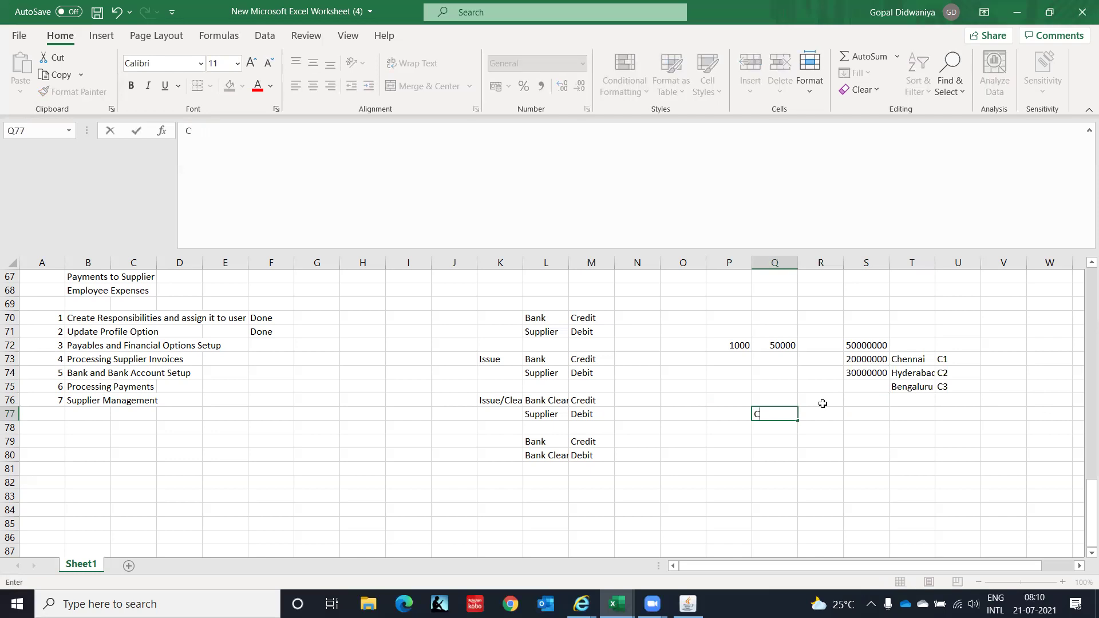
type("3")
key("Right")
key("Right")
key("Left")
key("Right")
key("Right")
key("Left")
key("Up")
key("Up")
key("Up")
key("Up")
key("Up")
key("ctrl+c")
key("Down")
key("Down")
key("Down")
key("Down")
key("Down")
key("Left")
key("Return")
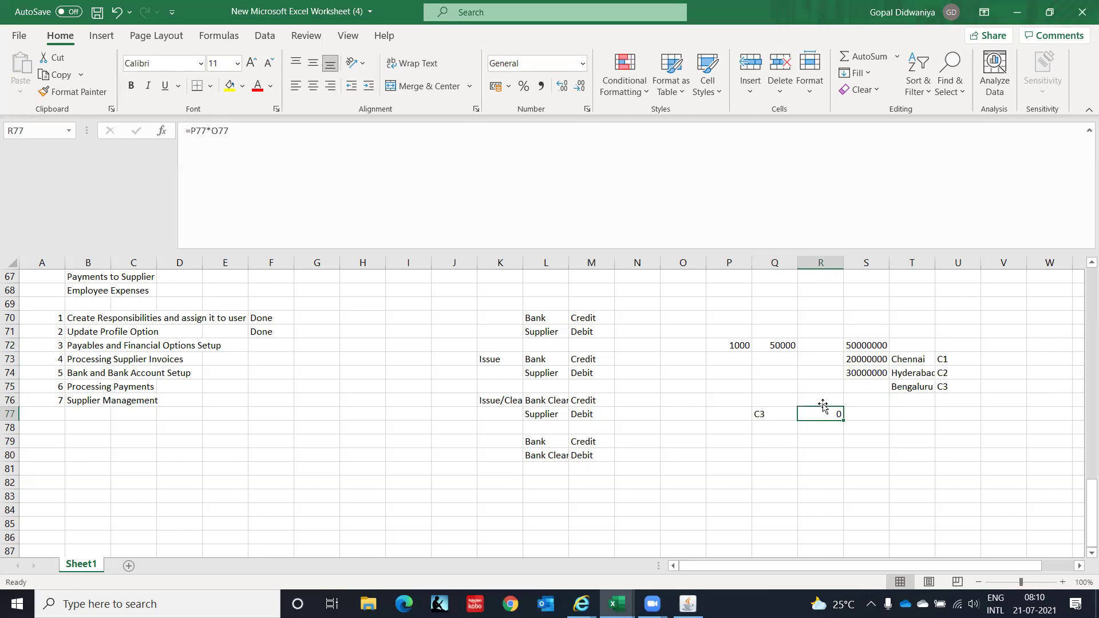
right_click(821, 414)
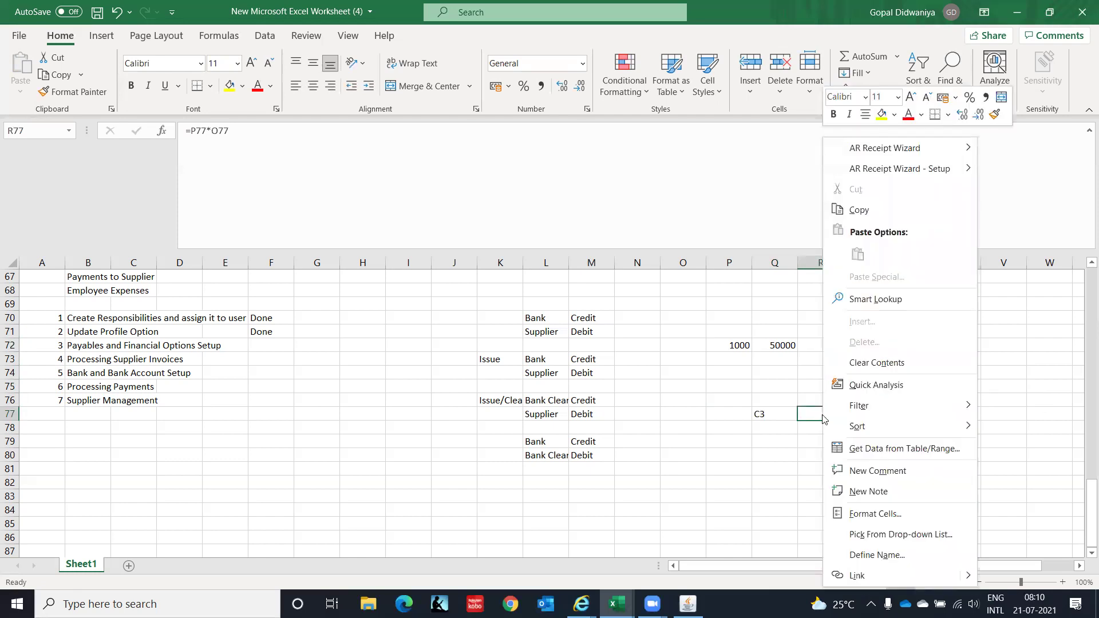
key("Escape")
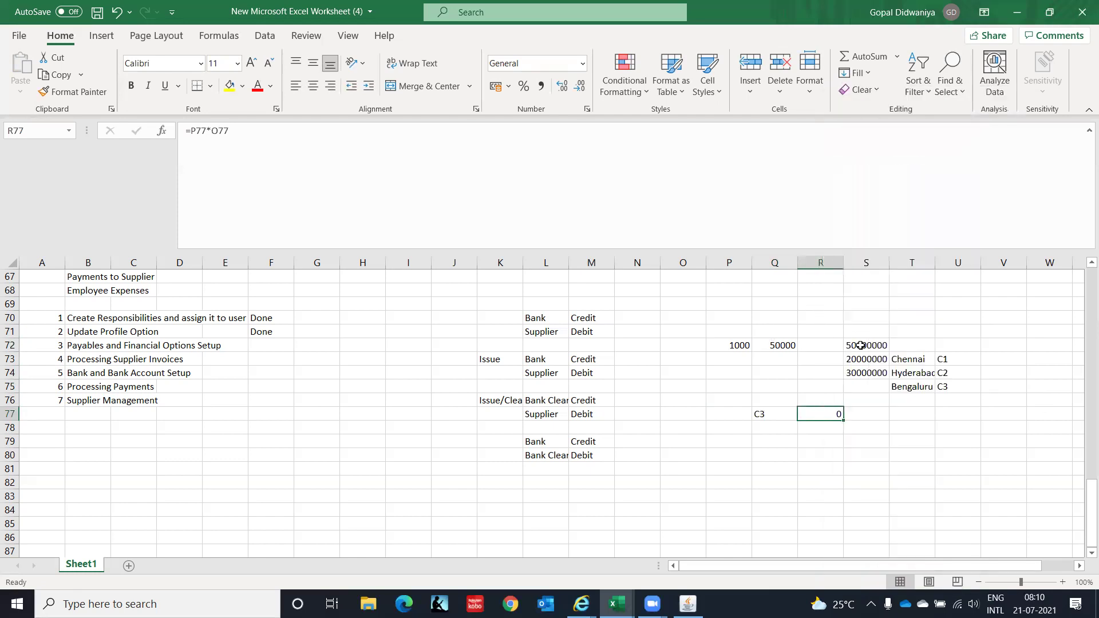
left_click(859, 346)
key("ctrl+c")
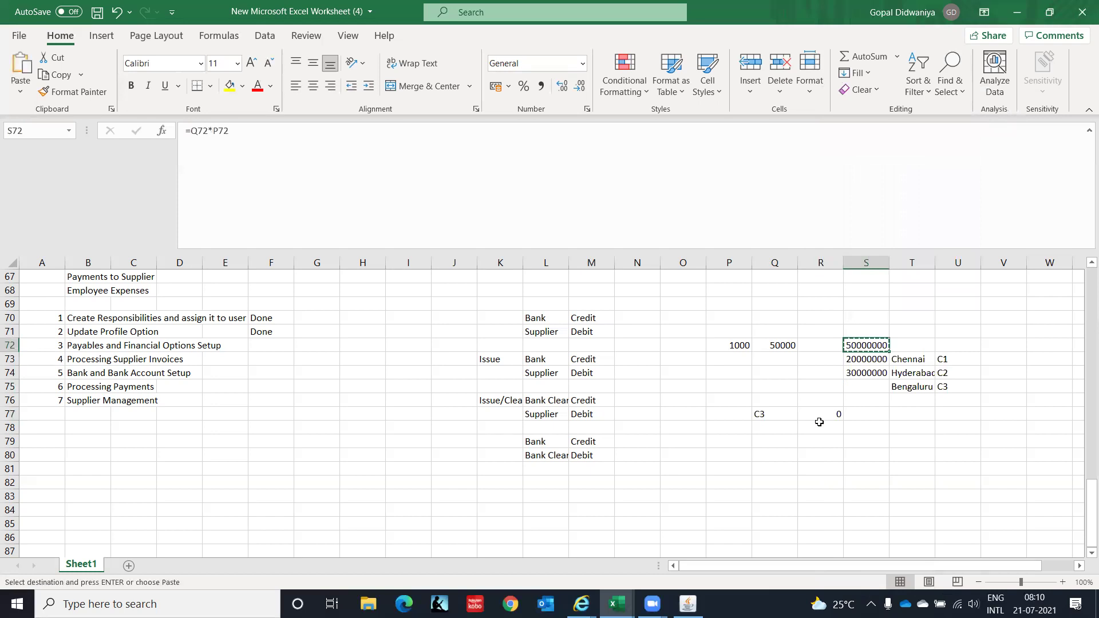
left_click(819, 417)
right_click(820, 418)
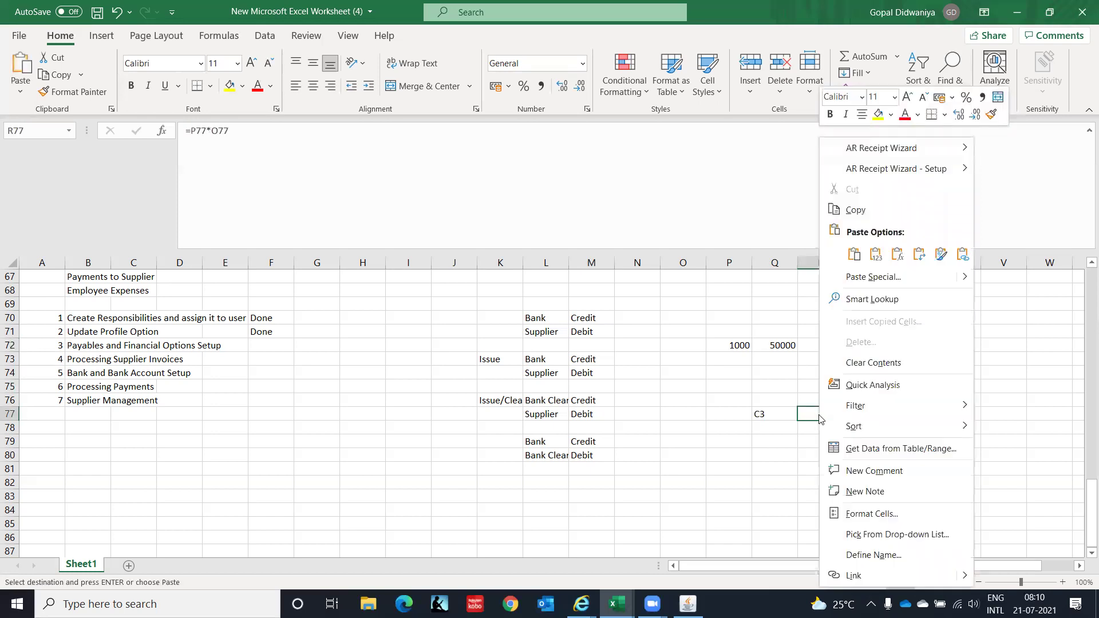
left_click(875, 253)
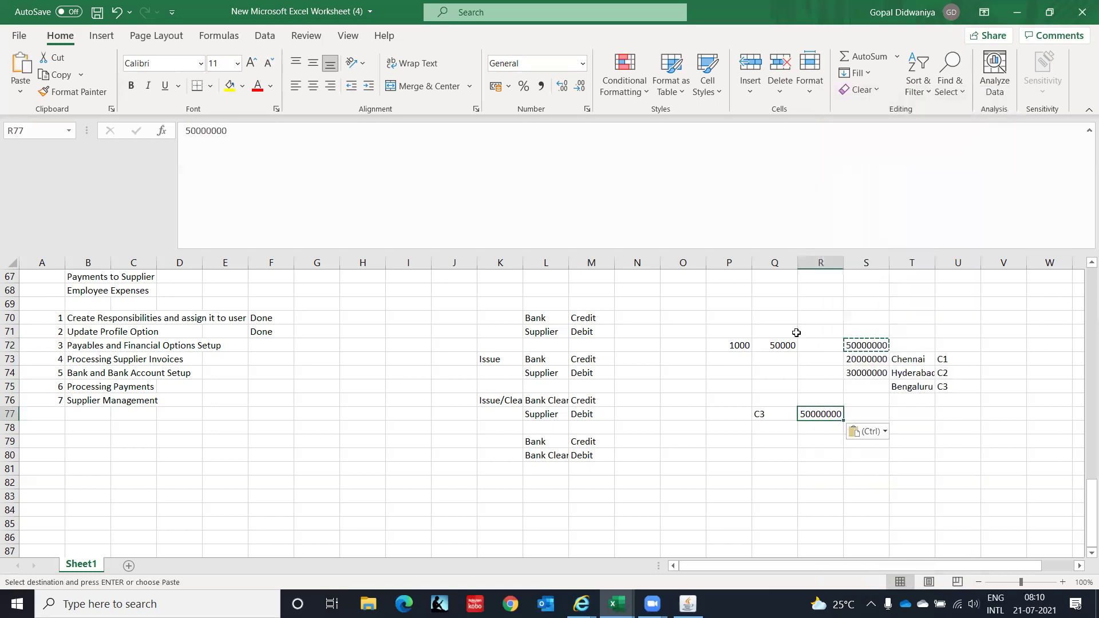
left_click(785, 427)
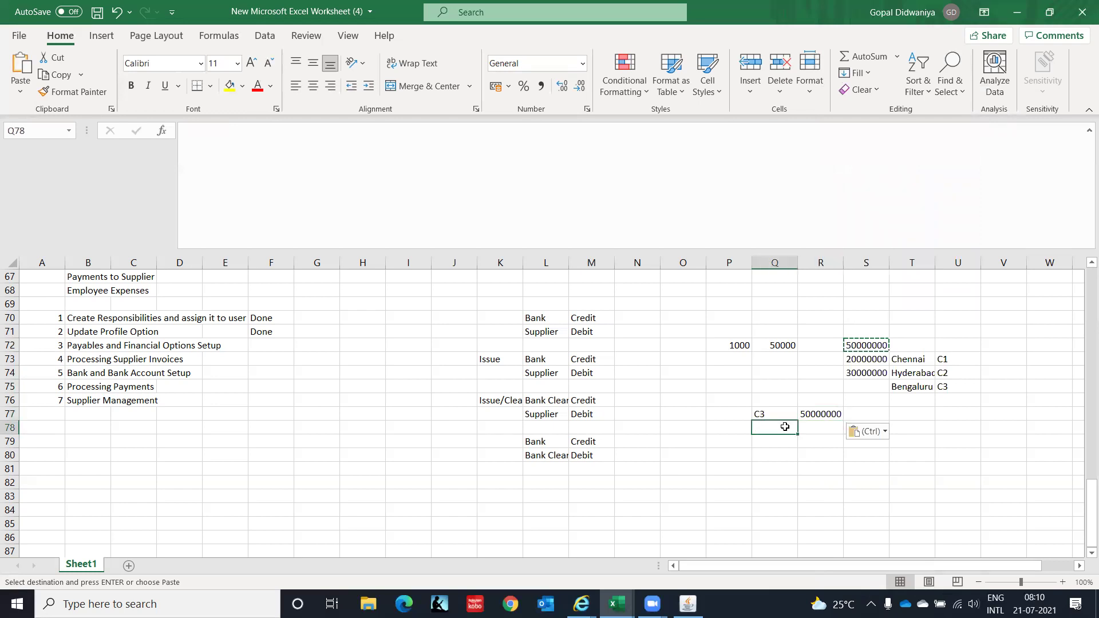
key("Right")
key("Right")
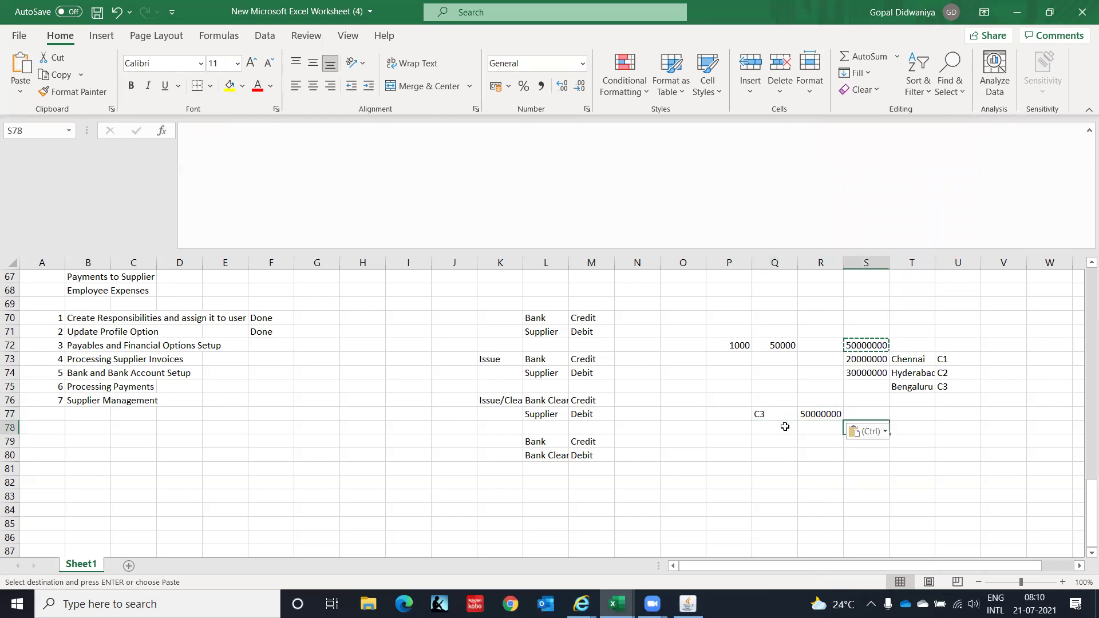
left_click(785, 427)
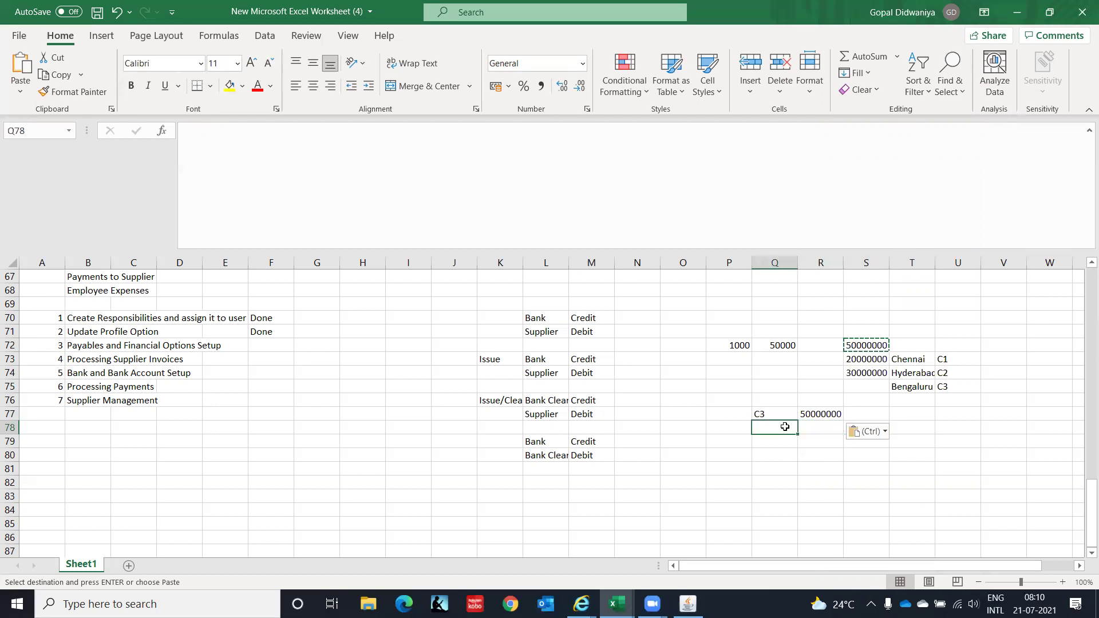
key("alt+Tab")
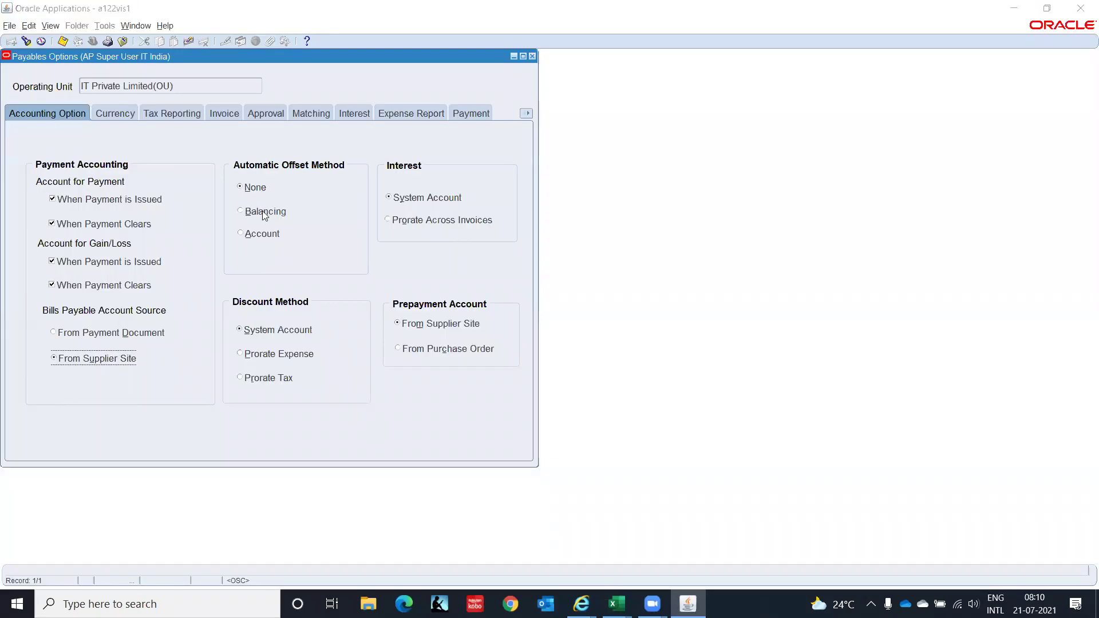
key("alt+Tab")
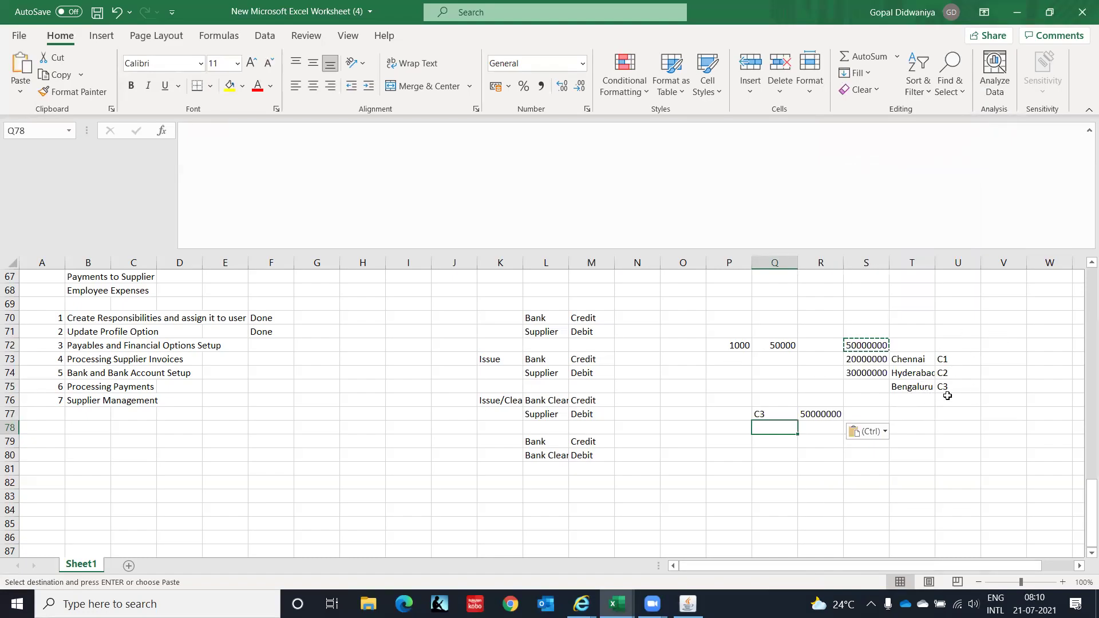
Enter C1 and C2 in Q78:Q79 below C3.
key("Up")
key("Down")
type("C1")
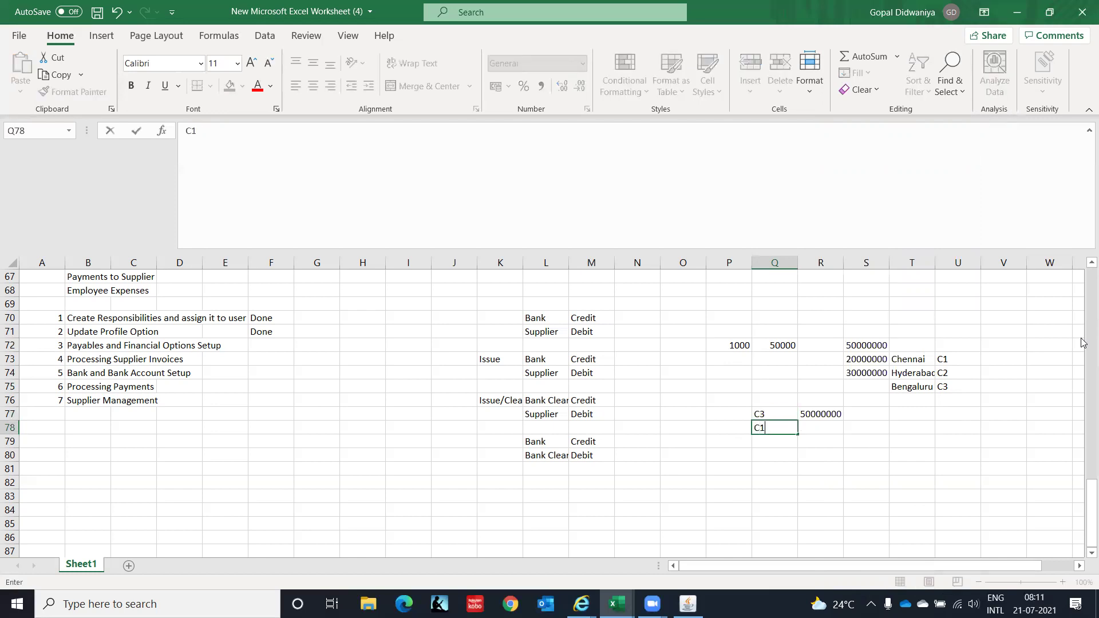
key("Return")
type("C2")
key("Right")
key("Right")
Copy the amounts in S73:S74 and paste them into R78:R79.
key("Up")
key("Up")
key("Up")
key("Up")
key("Up")
key("Up")
key("shift+Down")
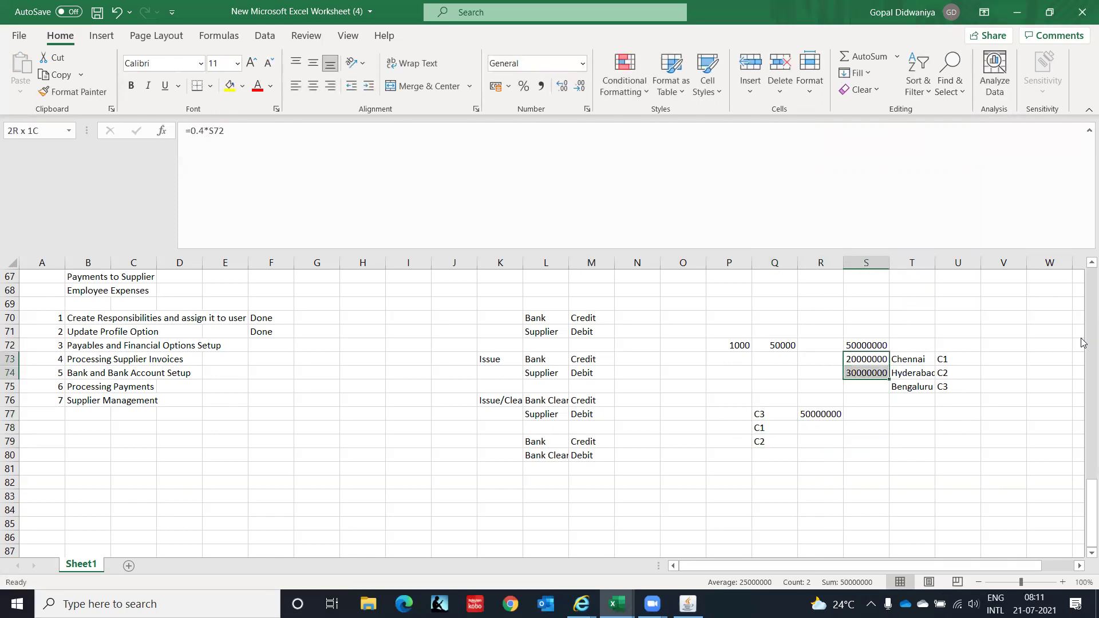
key("ctrl+c")
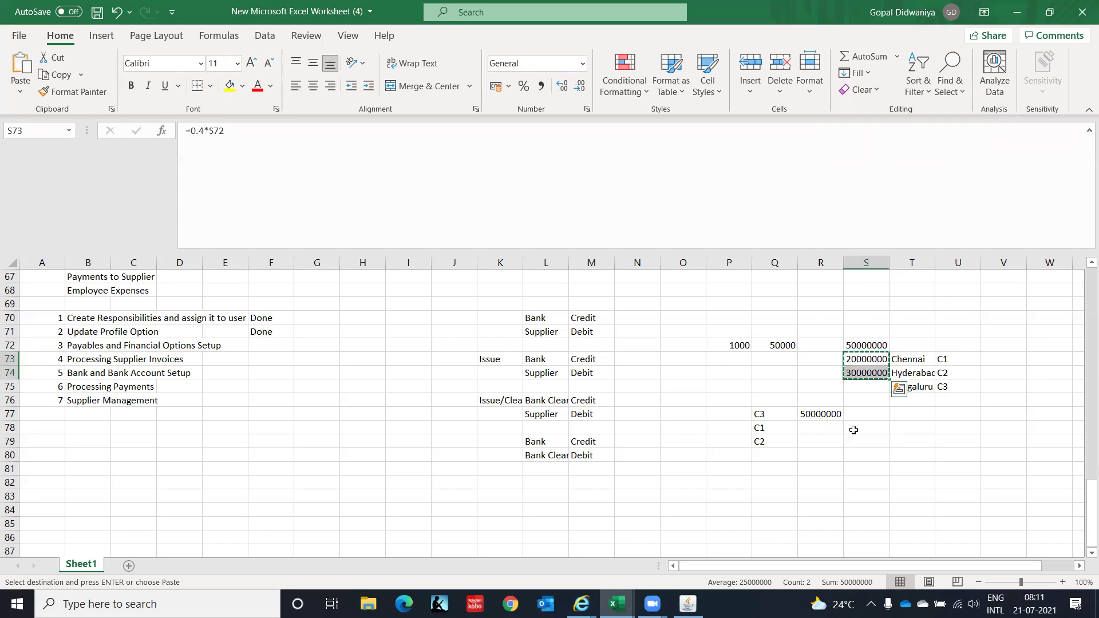
left_click(833, 426)
right_click(833, 426)
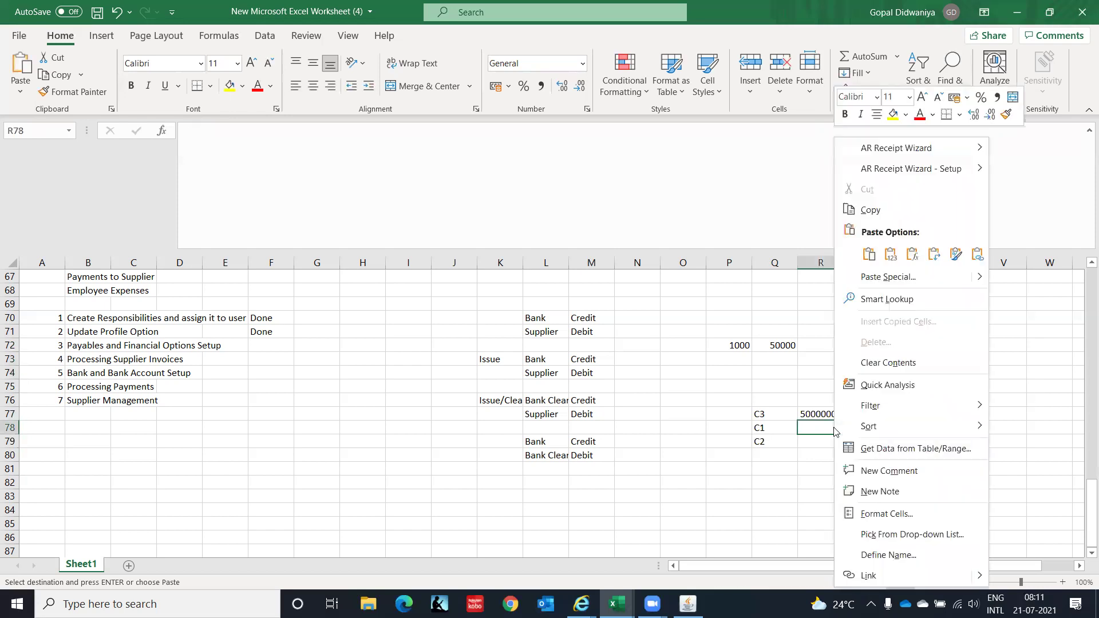
left_click(889, 260)
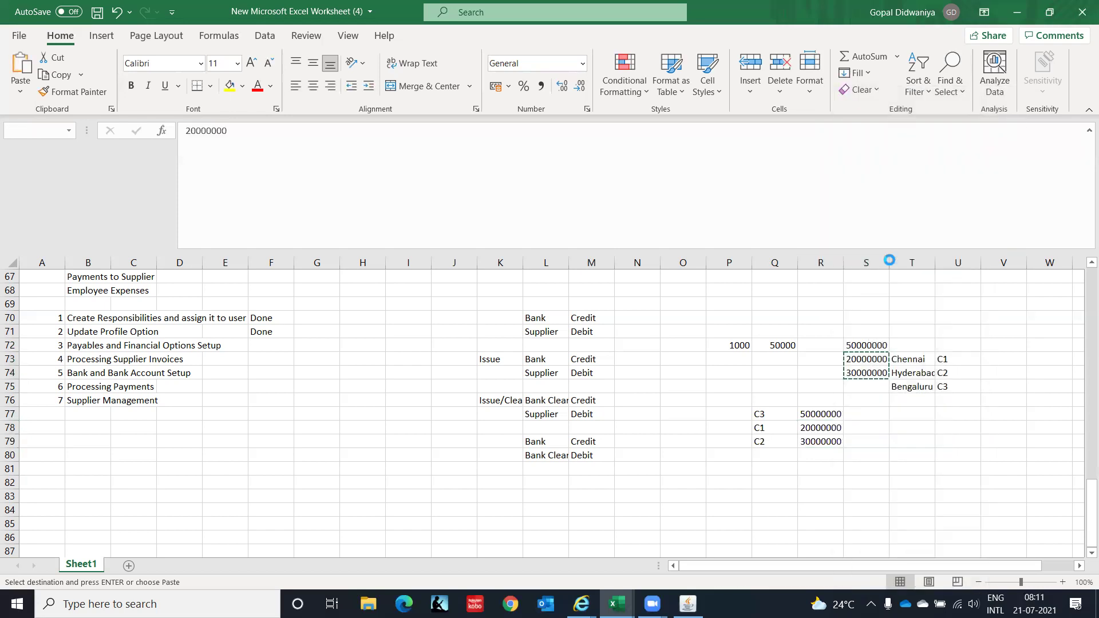
Label S77:S79 as Credit, Debit, Debit.
left_click(858, 415)
type("Credirt")
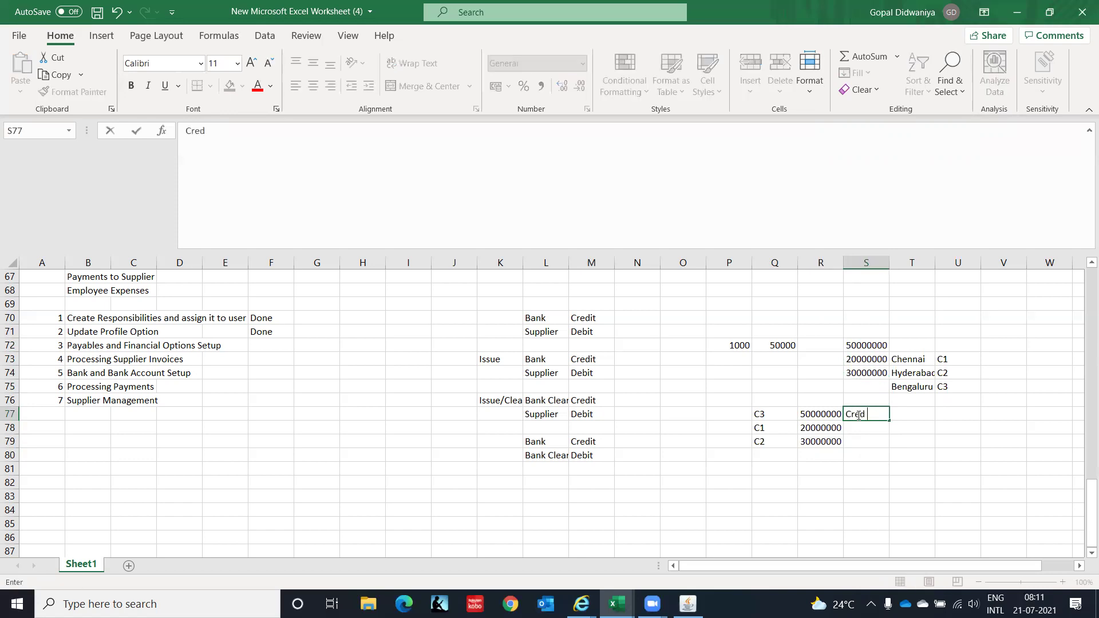
key("BackSpace")
key("BackSpace")
type("t")
key("Return")
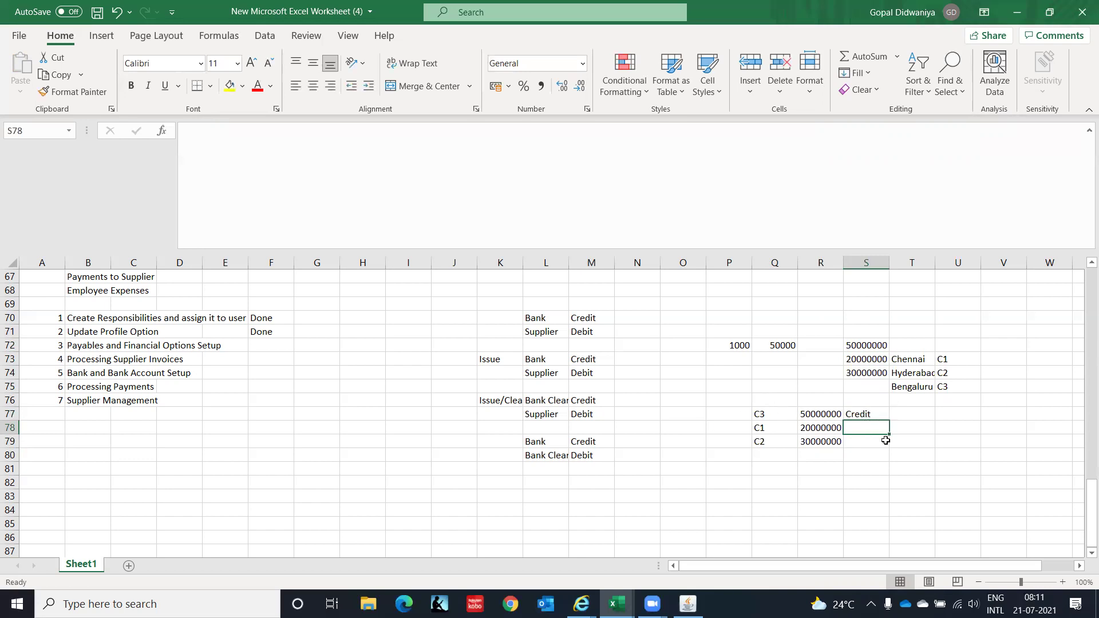
type("Debit")
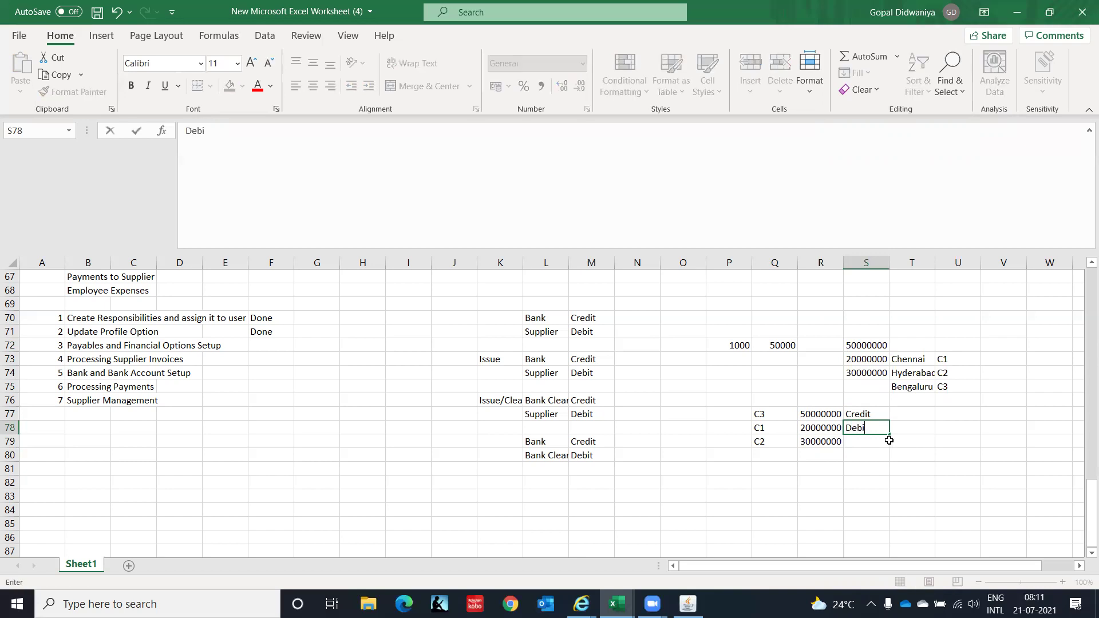
key("Return")
type("Debit")
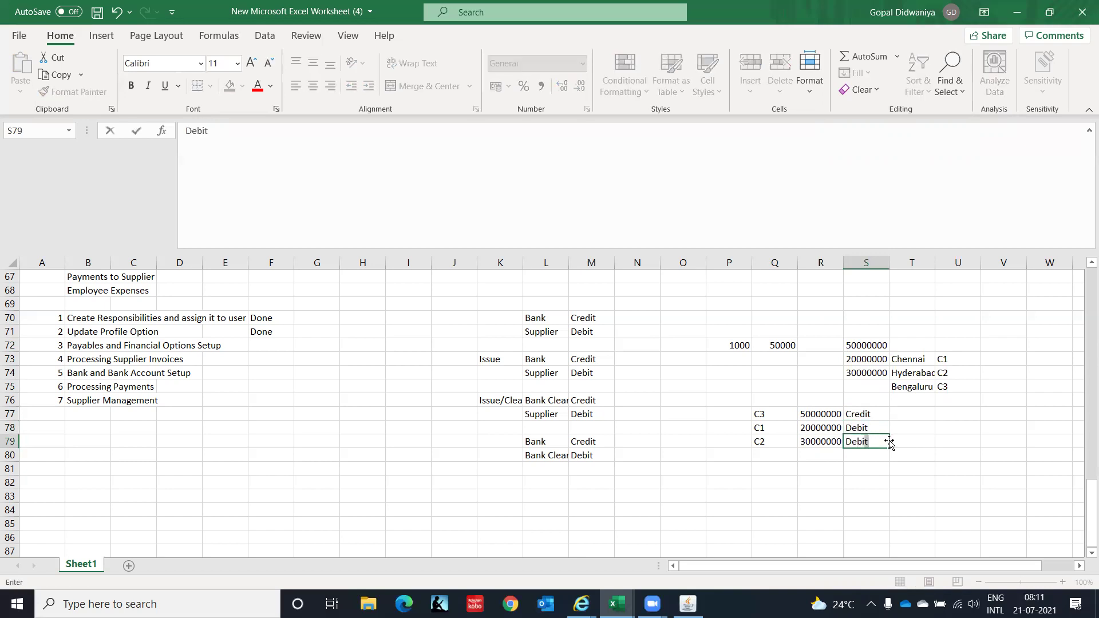
key("Return")
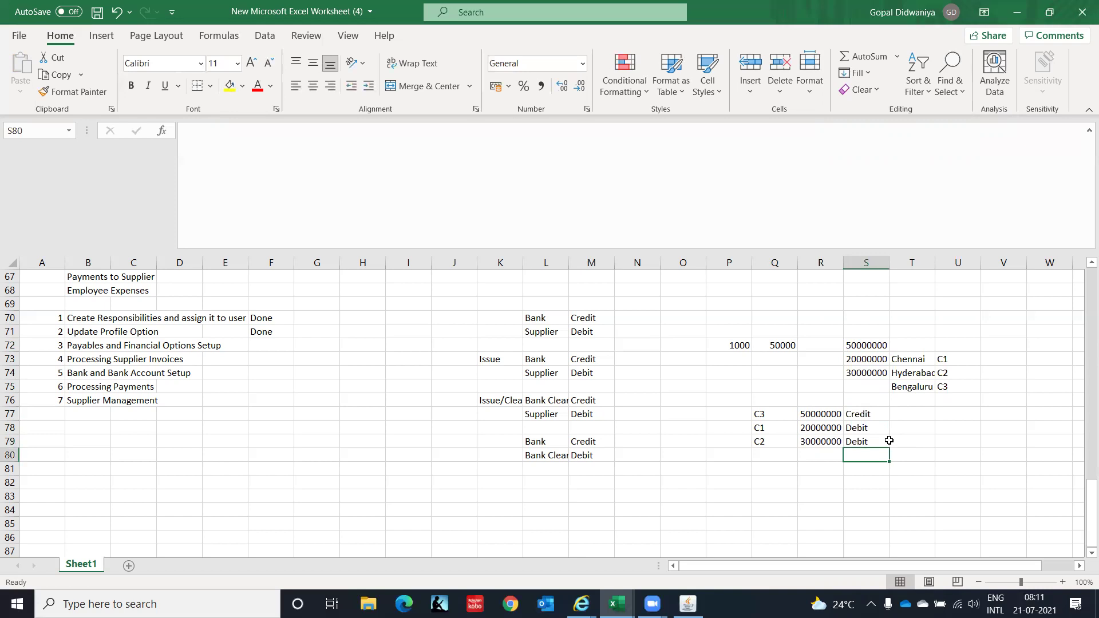
Review the entries in rows 77–79 and glance at Oracle Payables Options.
key("Left")
key("Left")
key("Left")
key("Up")
key("Up")
key("Up")
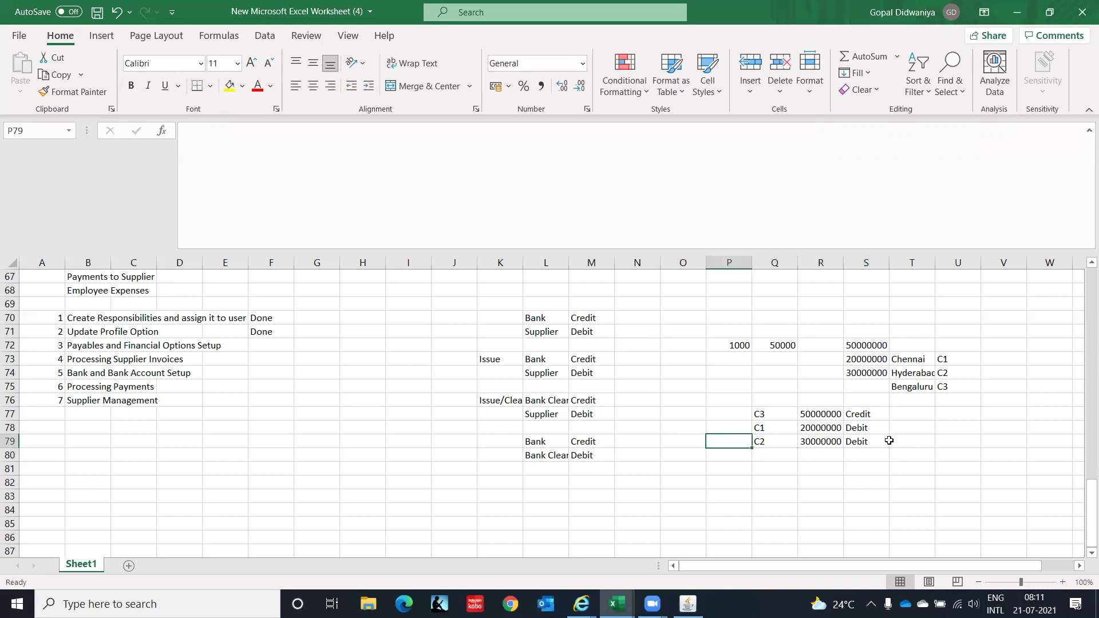
key("Right")
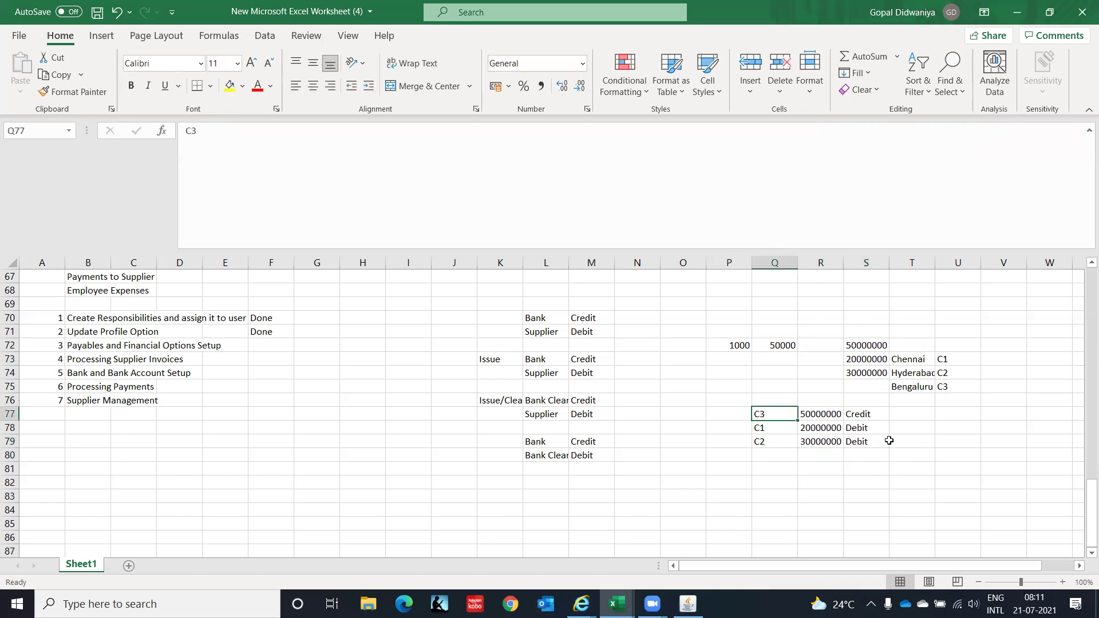
key("Right")
key("Right")
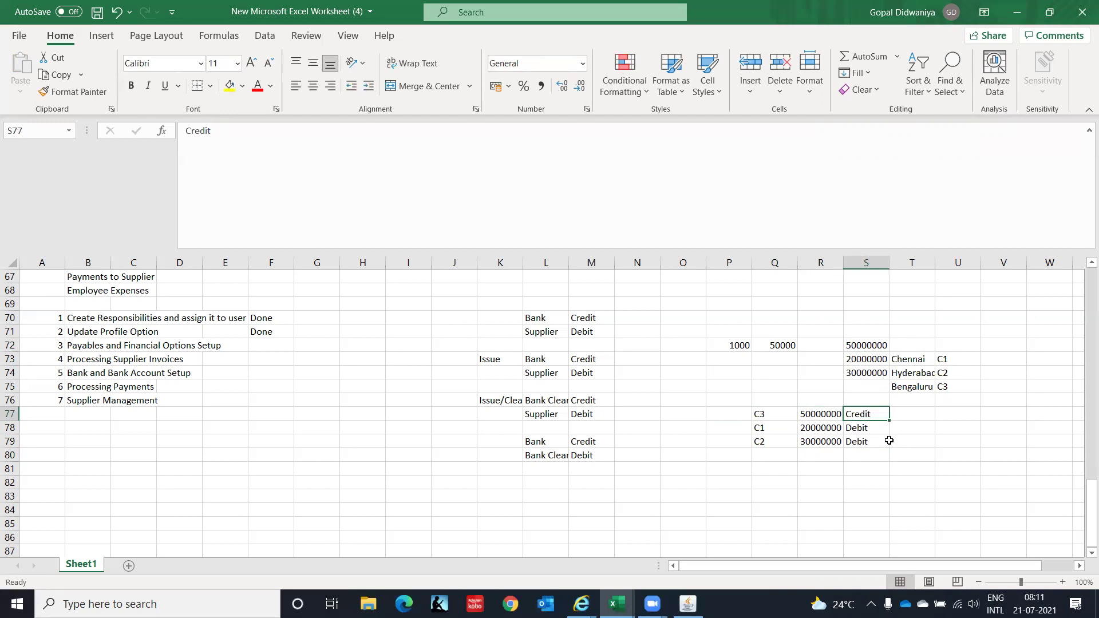
key("Down")
key("Down")
key("Down")
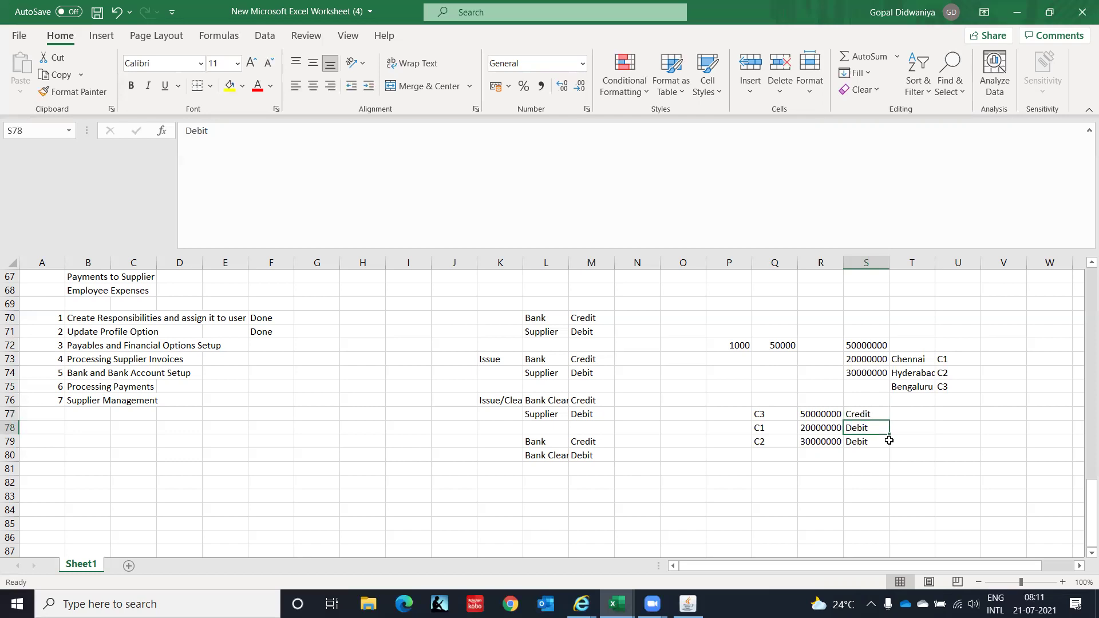
key("alt+Tab")
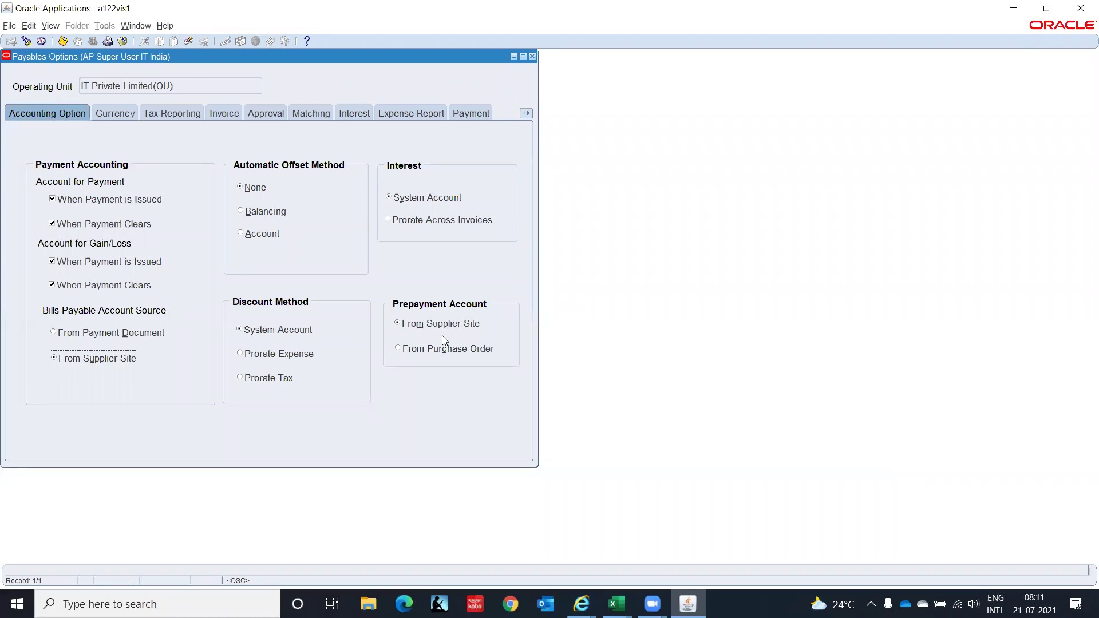
key("alt+Tab")
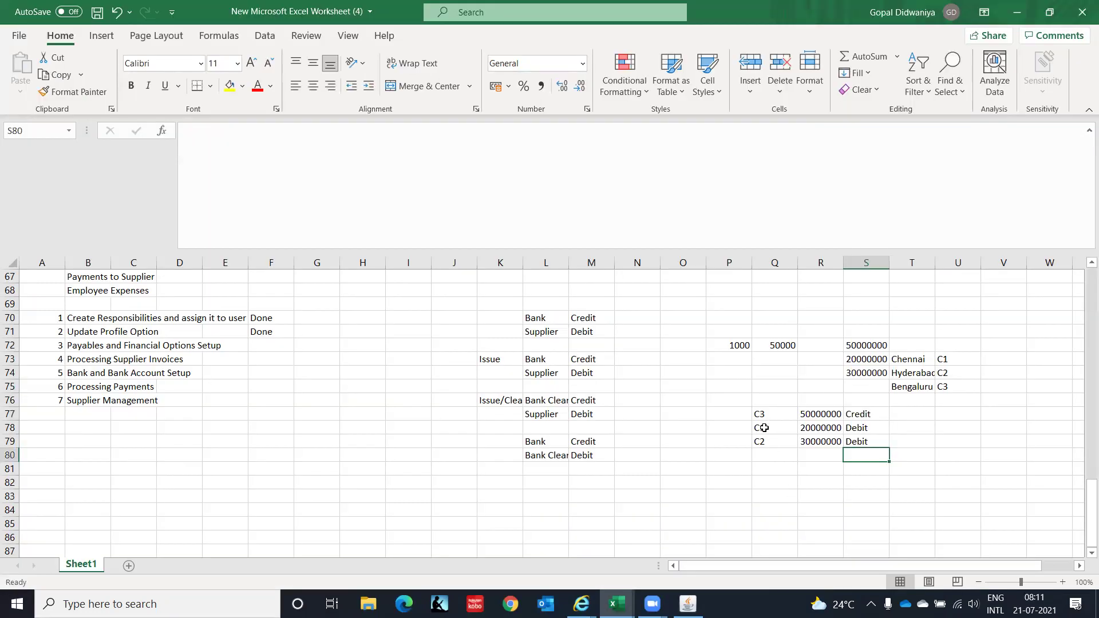
Copy the C1/C2 Debit rows Q78:S79 into rows 81–82.
left_click(759, 470)
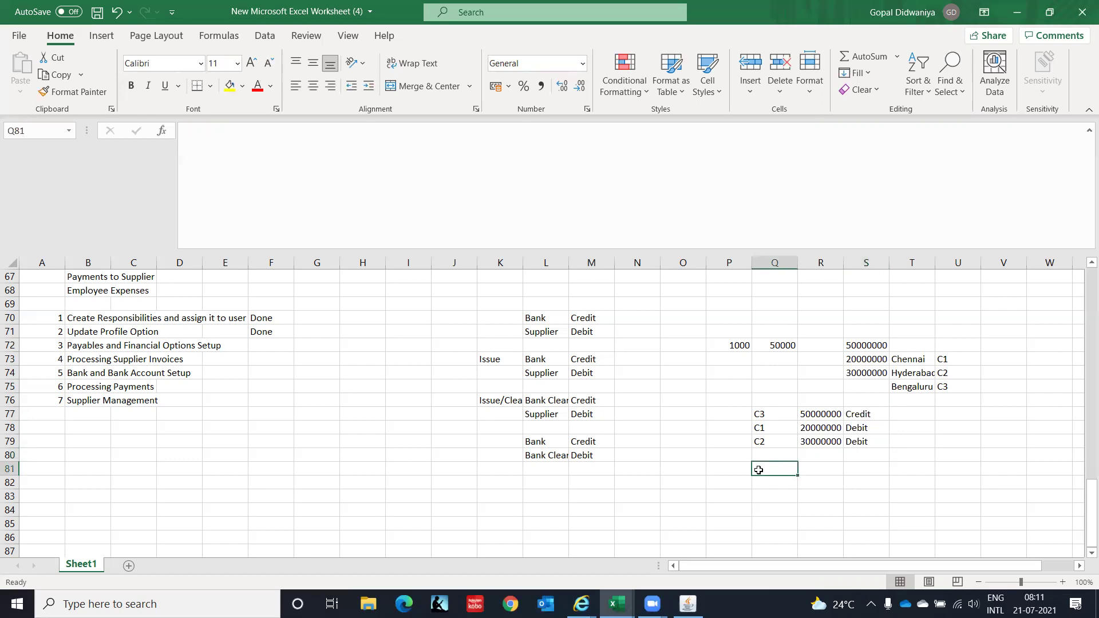
key("Up")
key("Up")
key("Up")
key("Up")
key("Down")
key("Up")
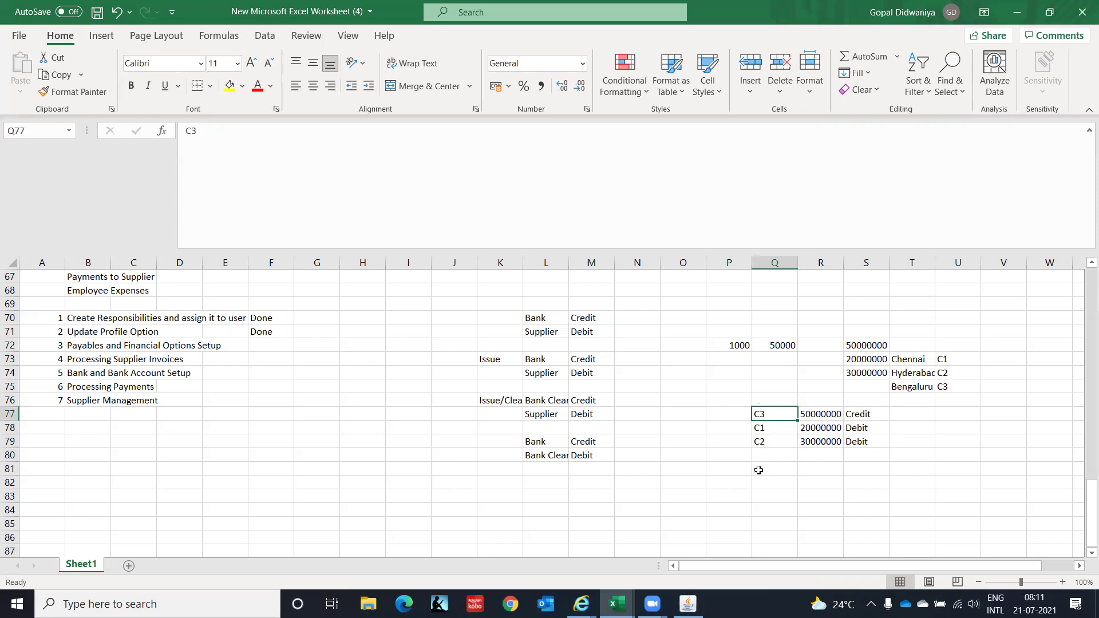
key("Down")
key("Down")
key("Down")
key("Down")
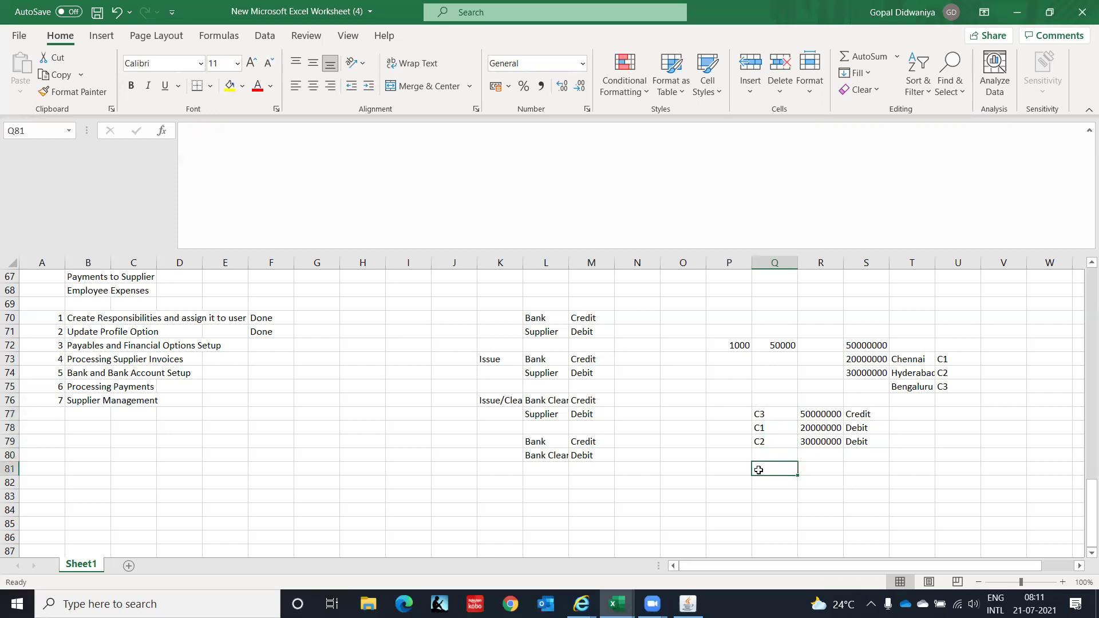
key("Up")
key("Up")
key("Up")
key("shift+Right")
key("shift+Down")
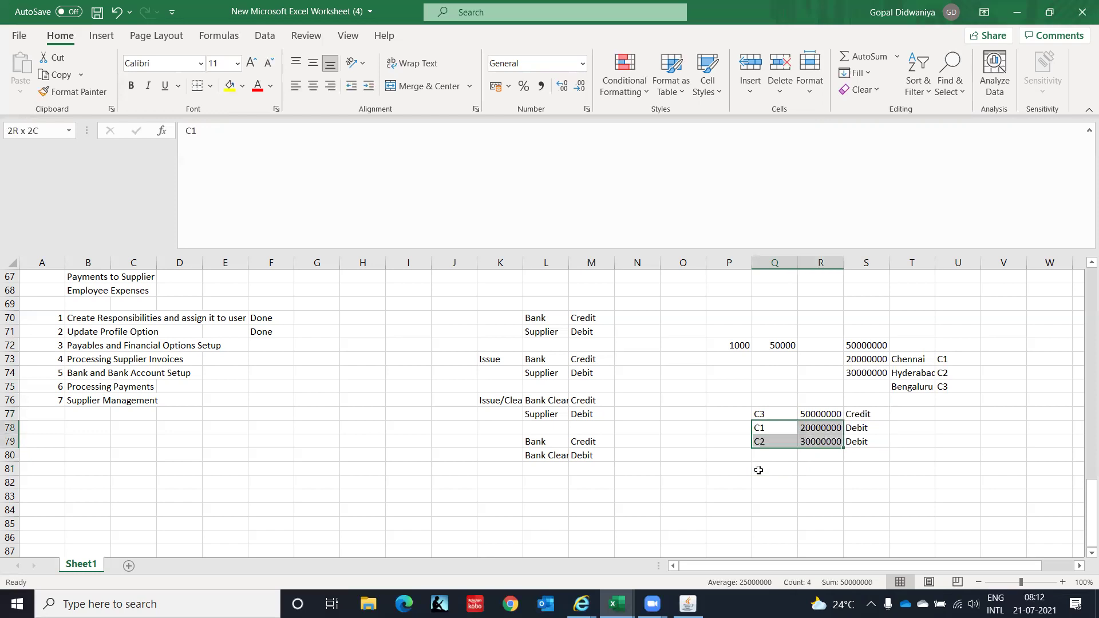
key("shift+Right")
key("ctrl+c")
key("Down")
Copy rows 81–82 again into rows 83–84.
key("Down")
key("Down")
key("Return")
key("Down")
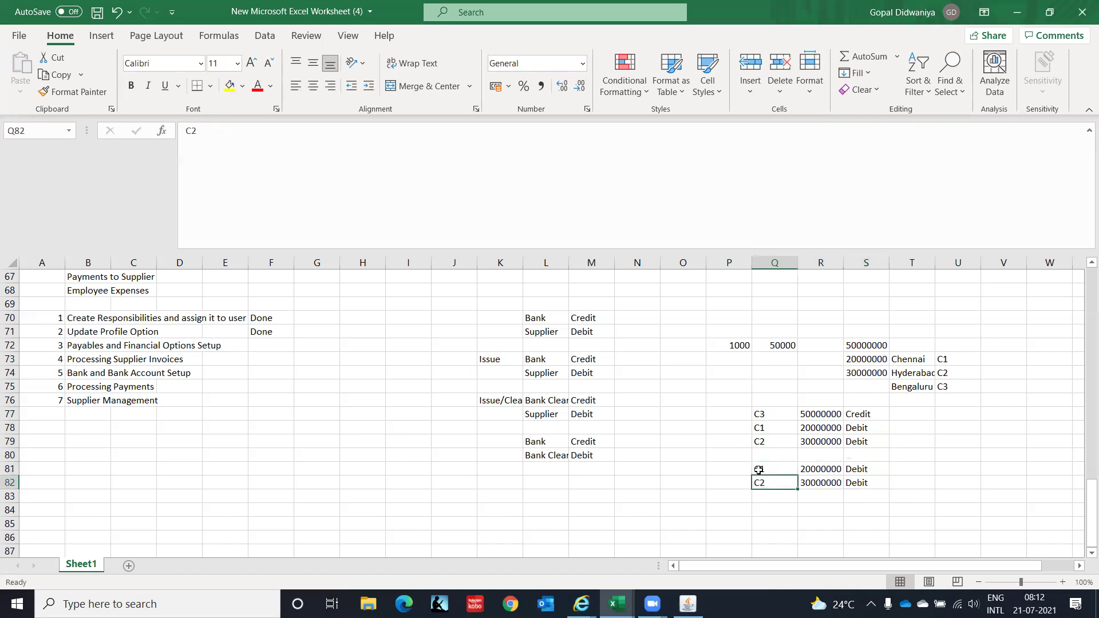
key("Up")
key("shift+Down")
key("shift+Right")
key("shift+Right")
key("ctrl+c")
key("Down")
key("Down")
key("Return")
key("Down")
key("Right")
key("Right")
Change S83 and S84 to Credit and review the completed rows 81–84.
key("Up")
type("Credit")
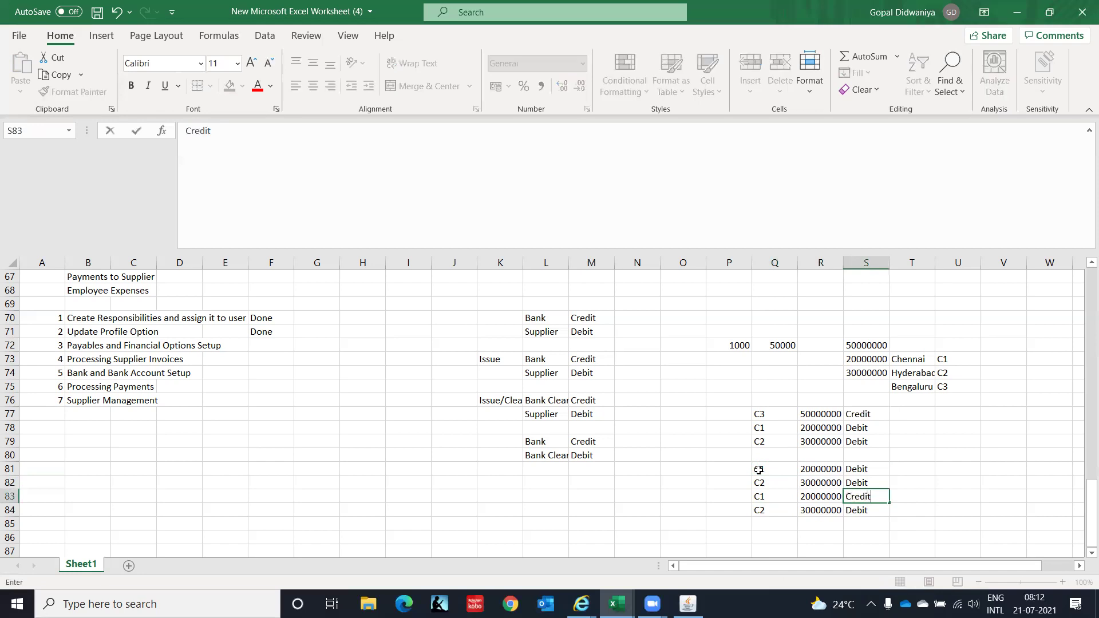
key("Return")
type("Credit")
key("Return")
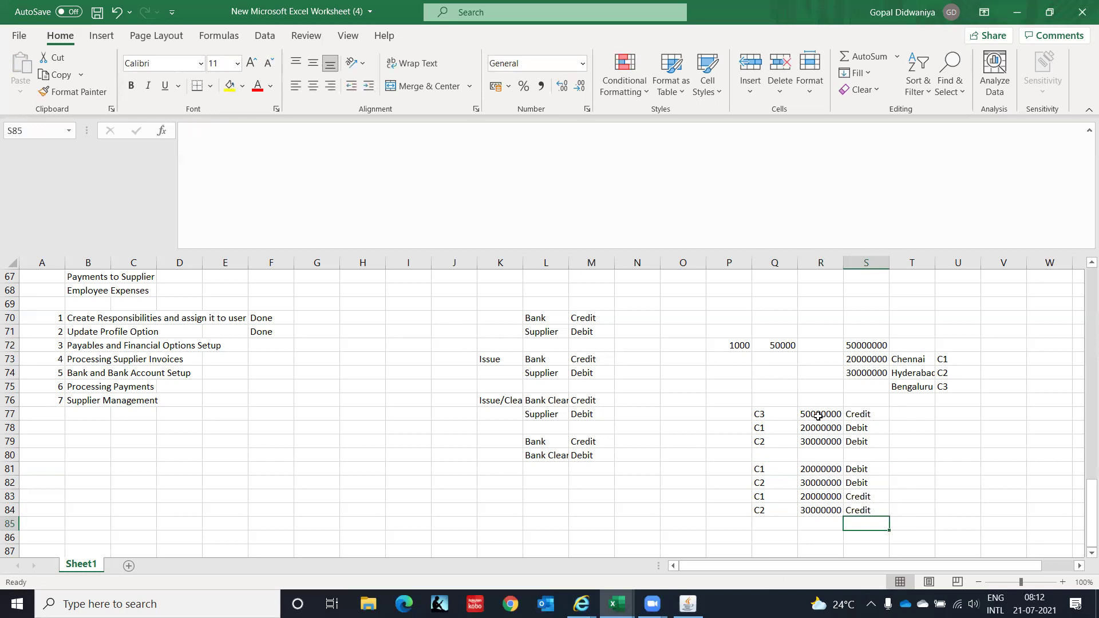
left_click(763, 499)
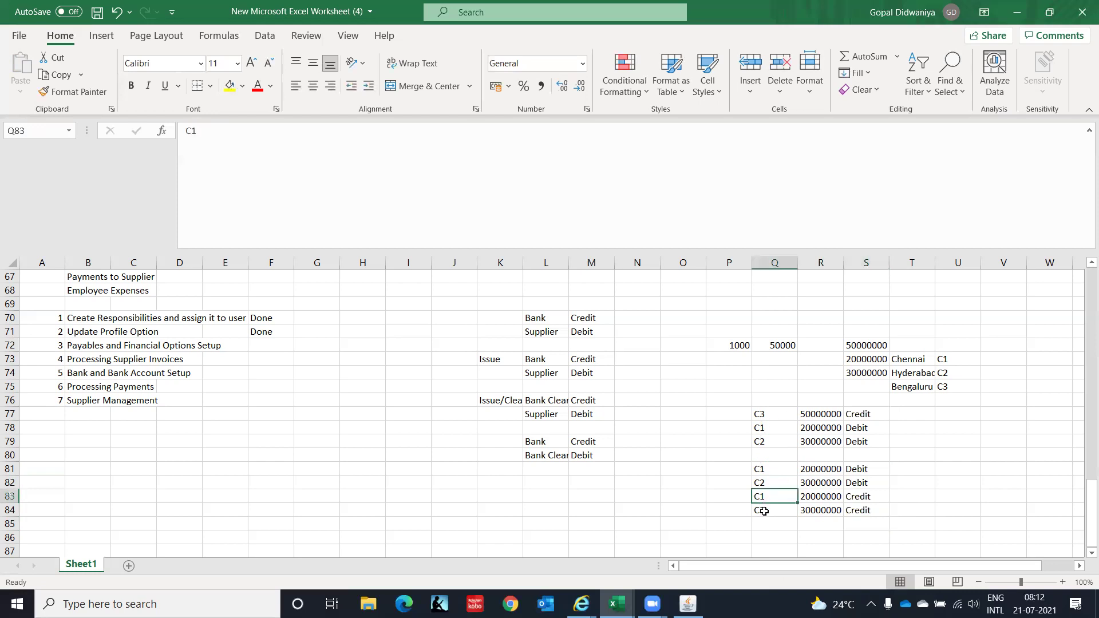
left_click(764, 511)
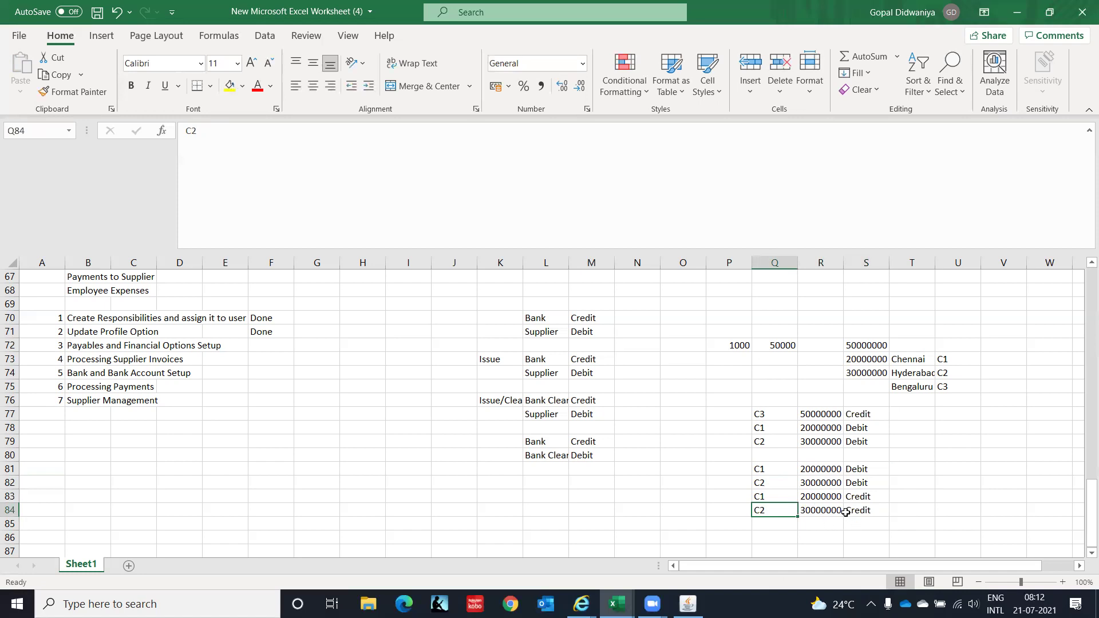
key("alt+Tab")
left_click_drag(737, 459, 883, 533)
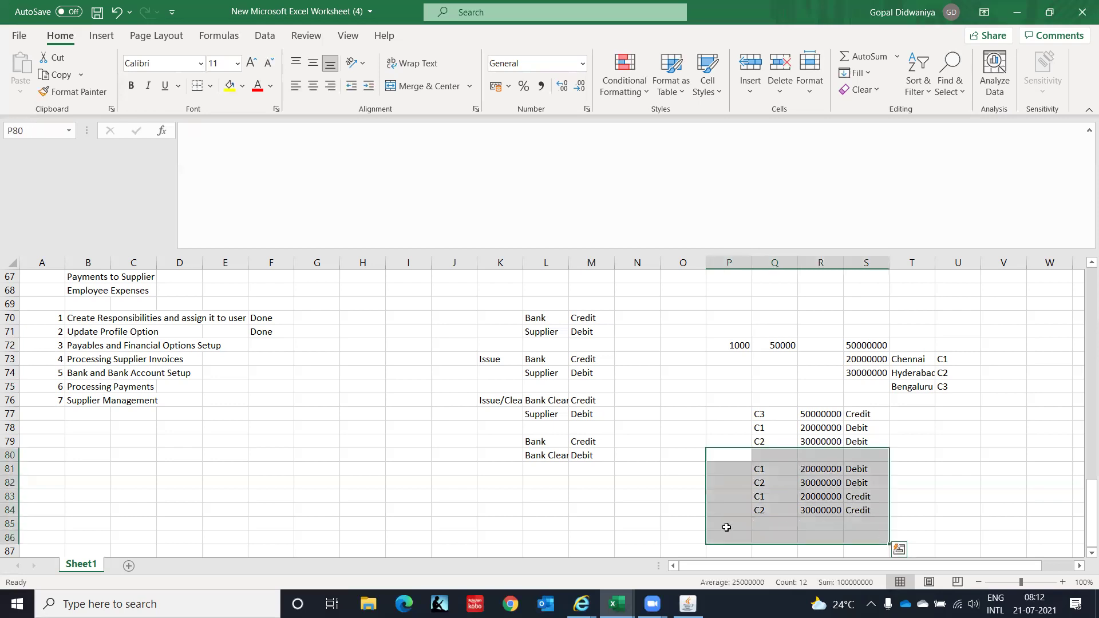
left_click(604, 373)
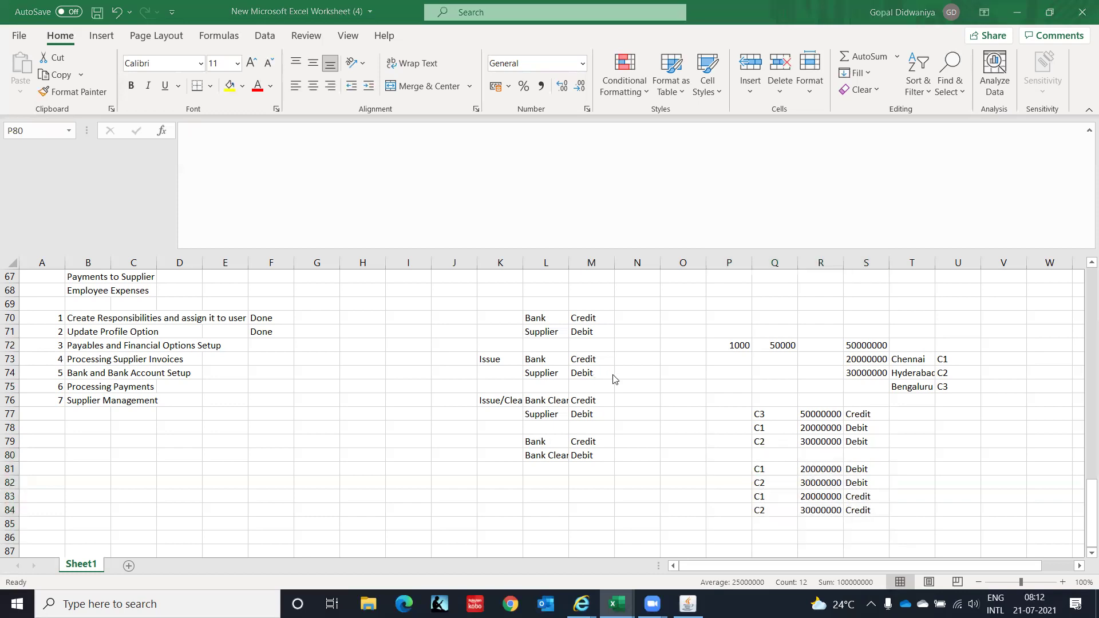
key("alt+Tab")
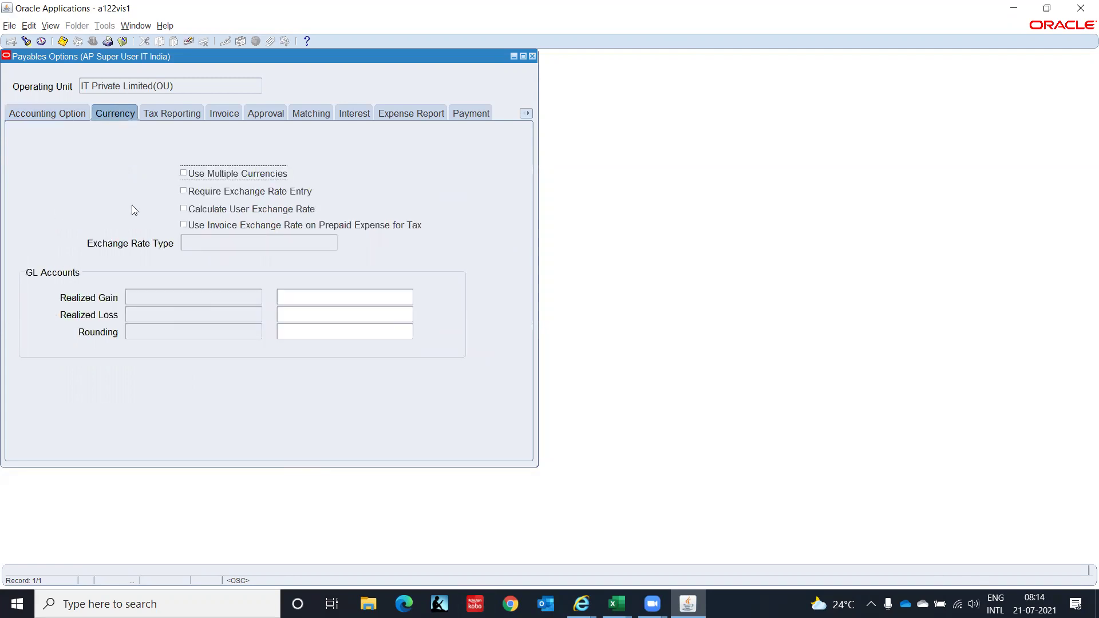
Toggle Use Multiple Currencies on and back off, then view the Tax Reporting settings.
left_click(184, 175)
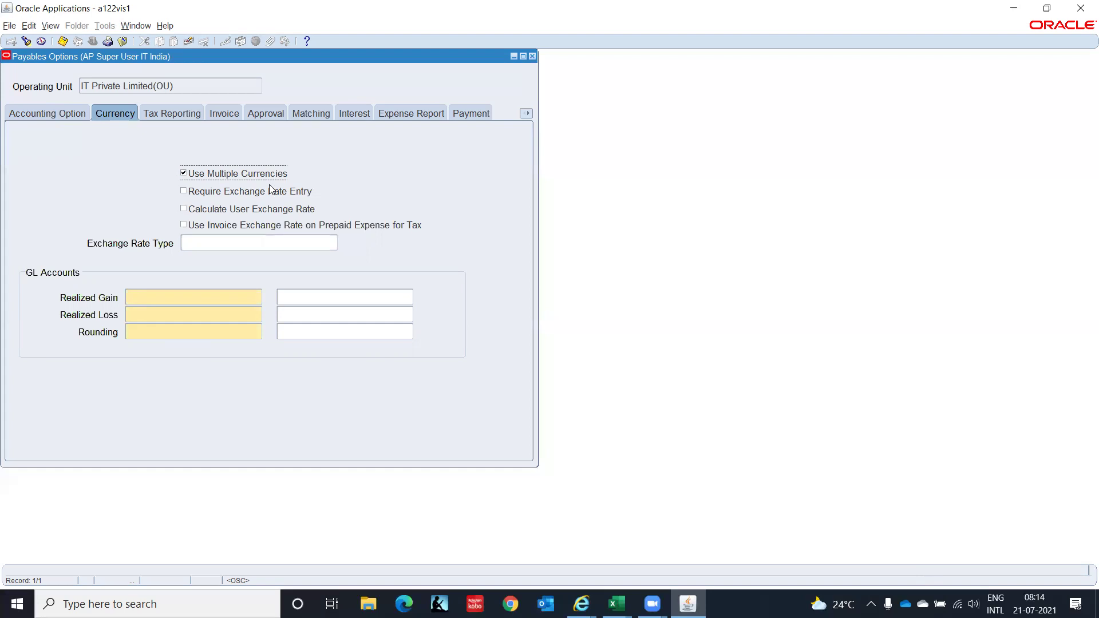
left_click(183, 174)
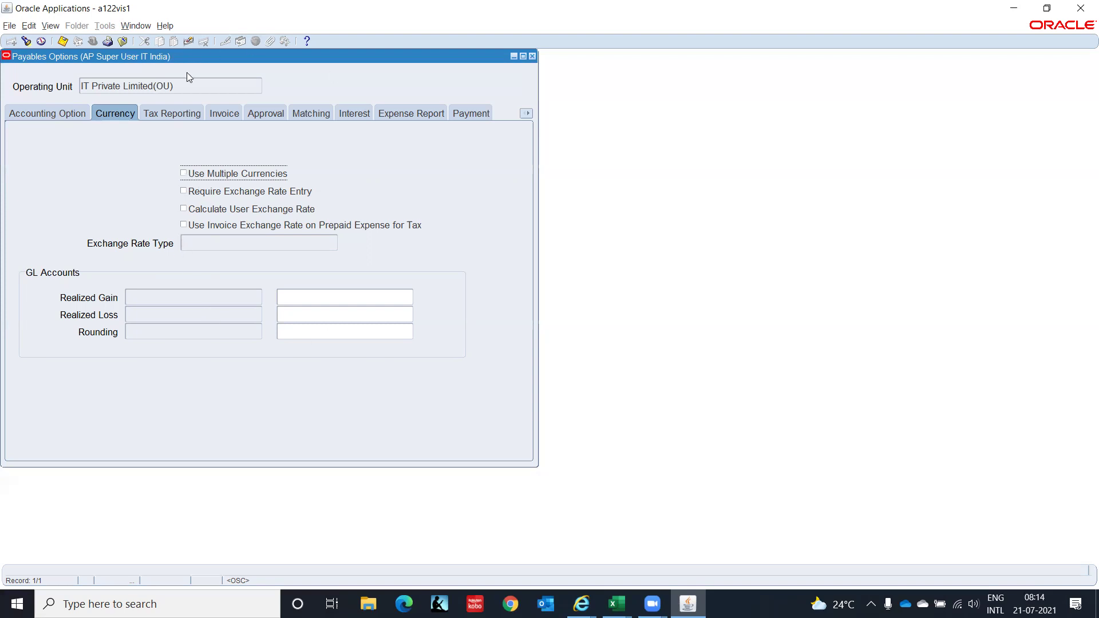
left_click(173, 114)
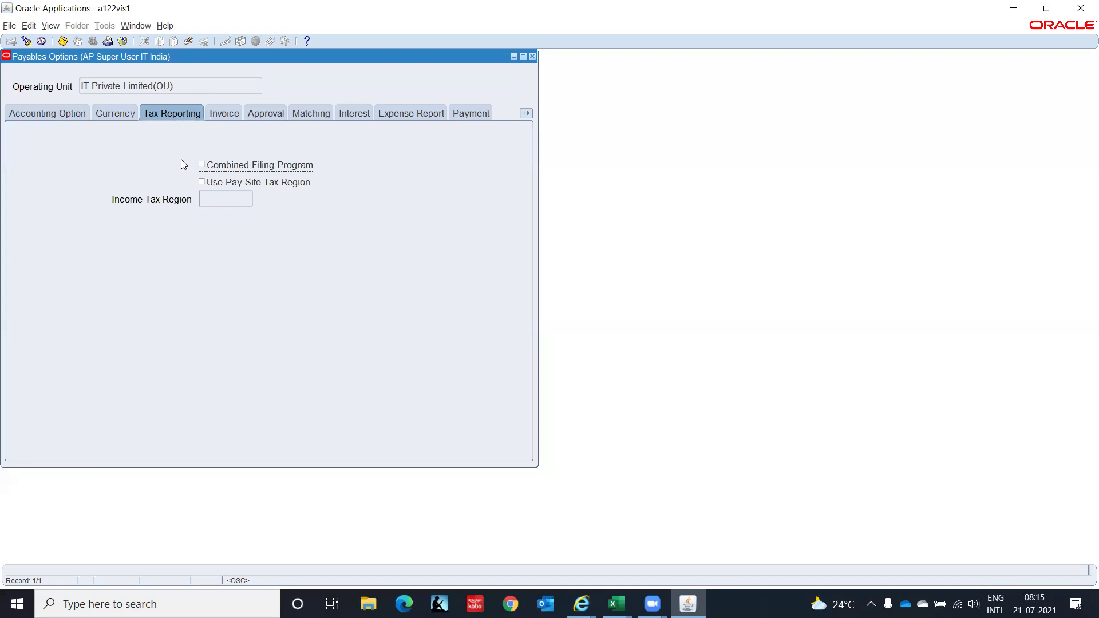
On the Invoice tab, untick Confirm Date as Invoice Number and enable Allow Online Validation.
left_click(221, 118)
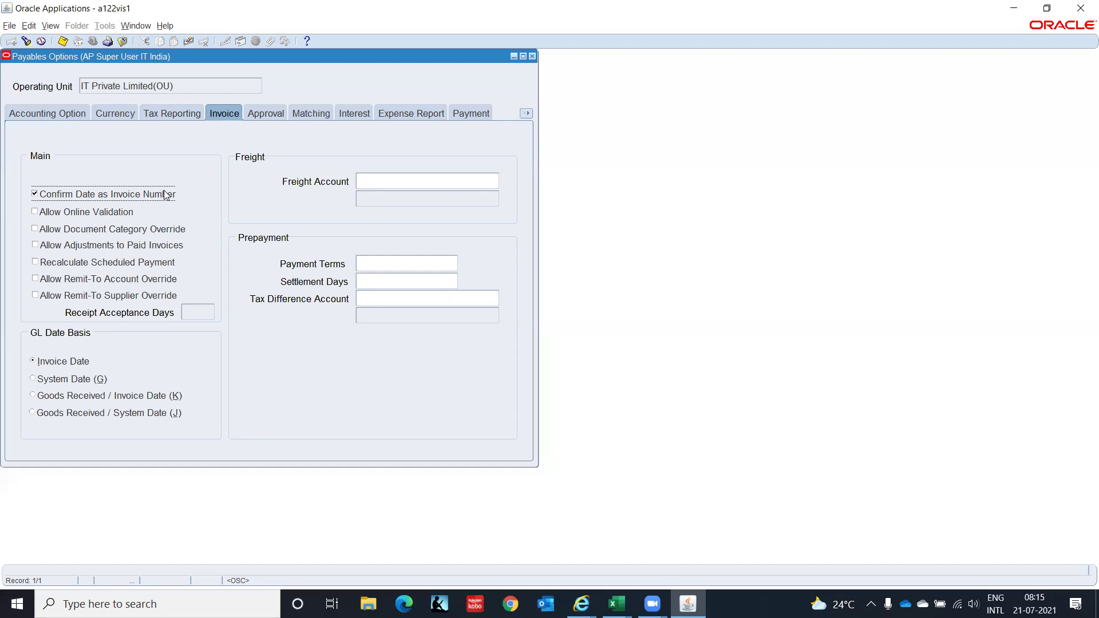
left_click(34, 195)
left_click(35, 212)
left_click(35, 212)
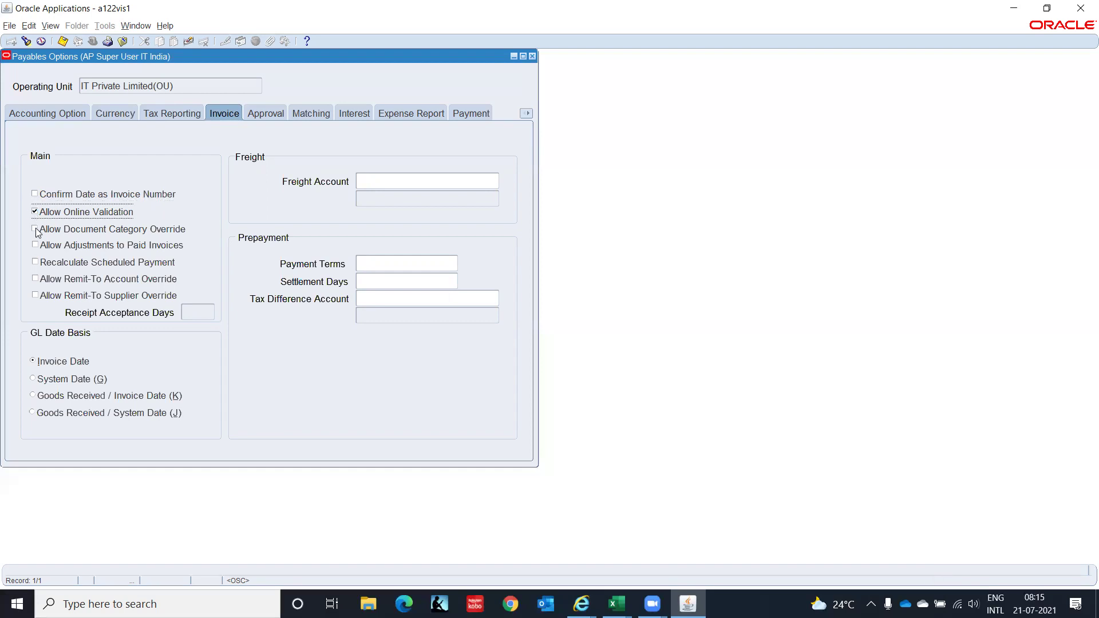
left_click(35, 229)
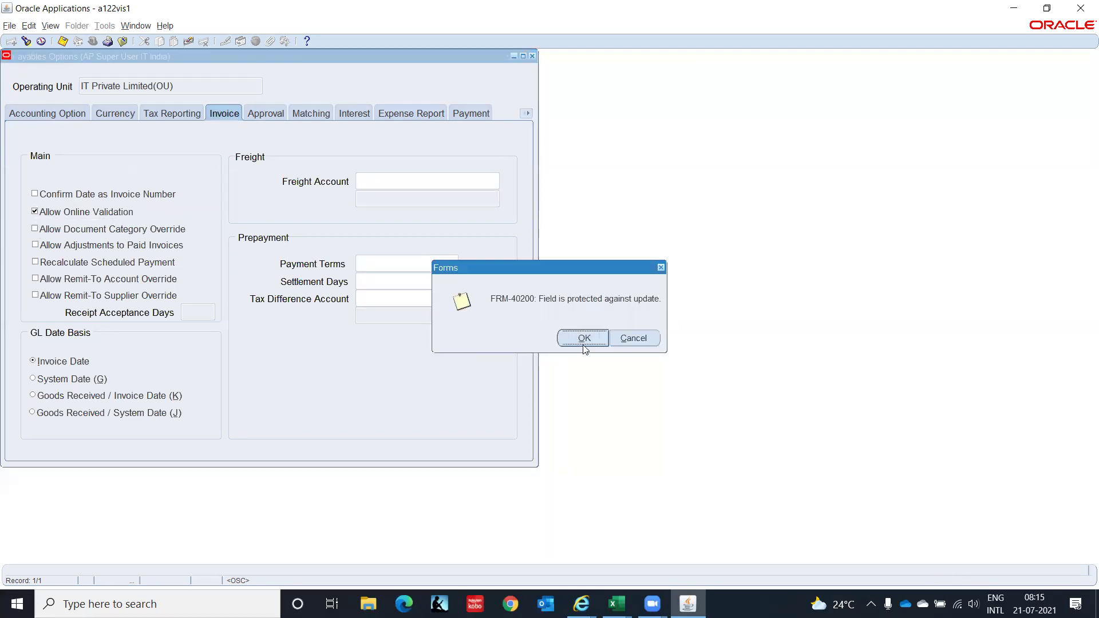
left_click(584, 338)
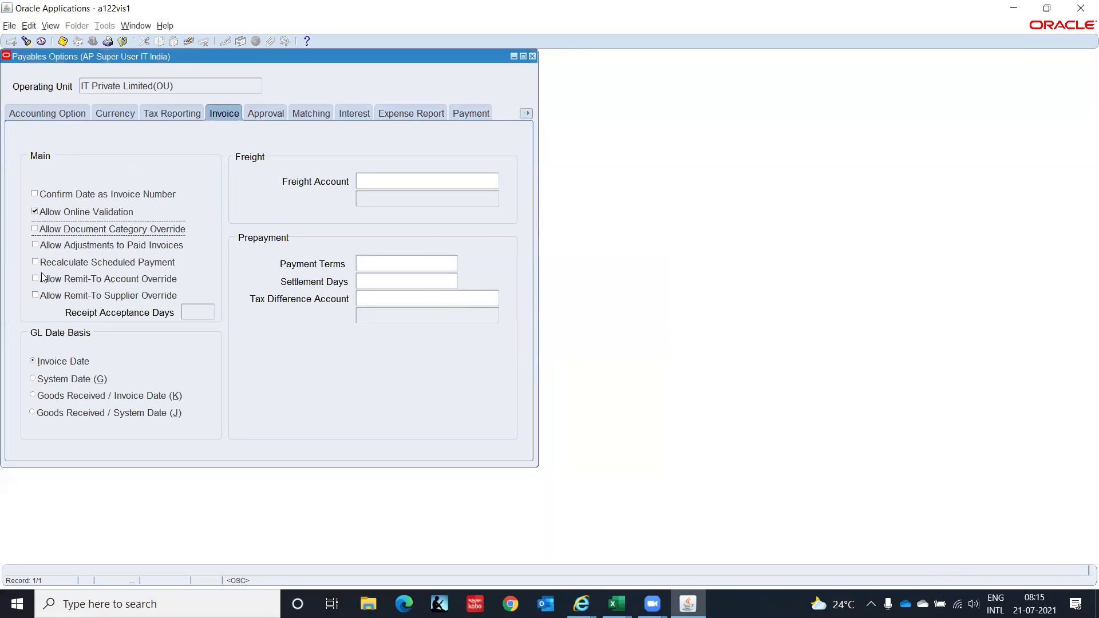
Enable Recalculate Scheduled Payment, leaving Paid Invoice Adjustments and Remit-To Account Override off.
left_click(34, 245)
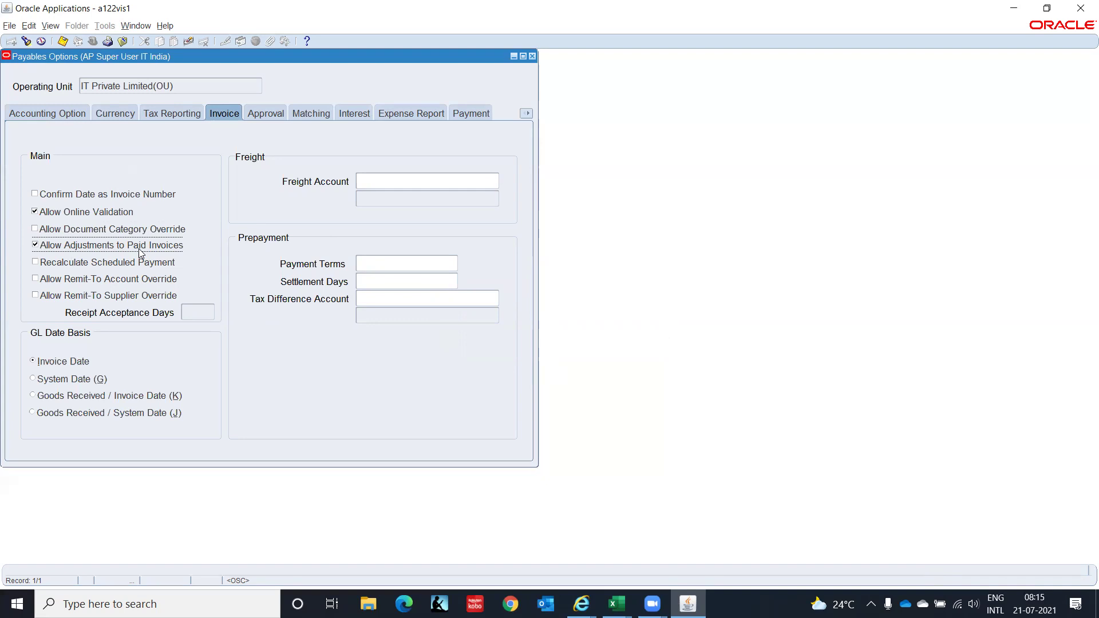
left_click(35, 244)
left_click(35, 263)
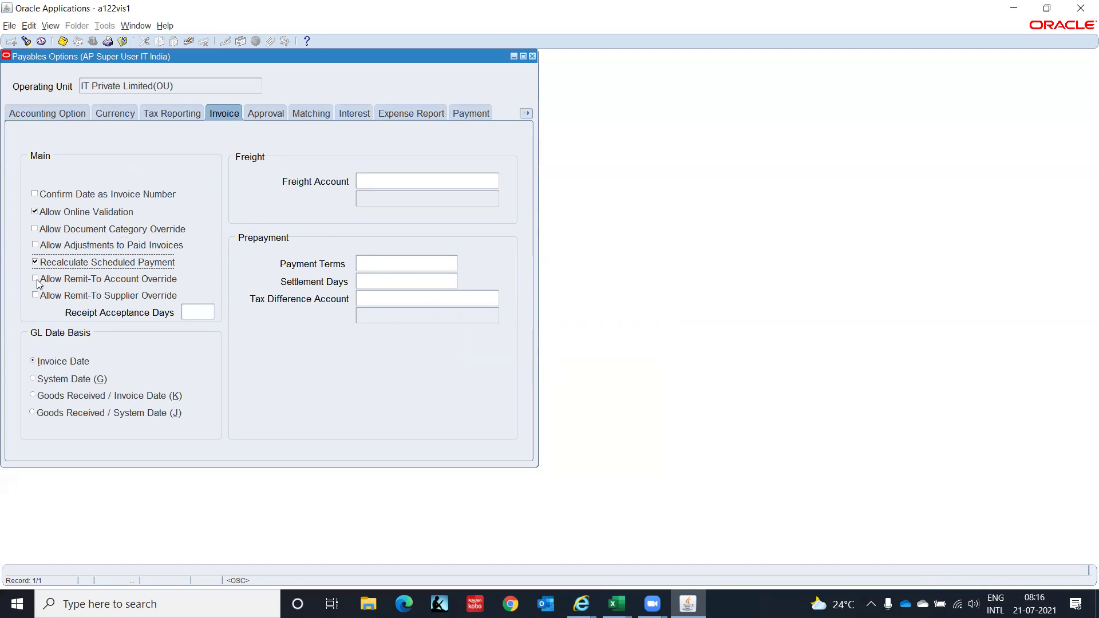
left_click(35, 280)
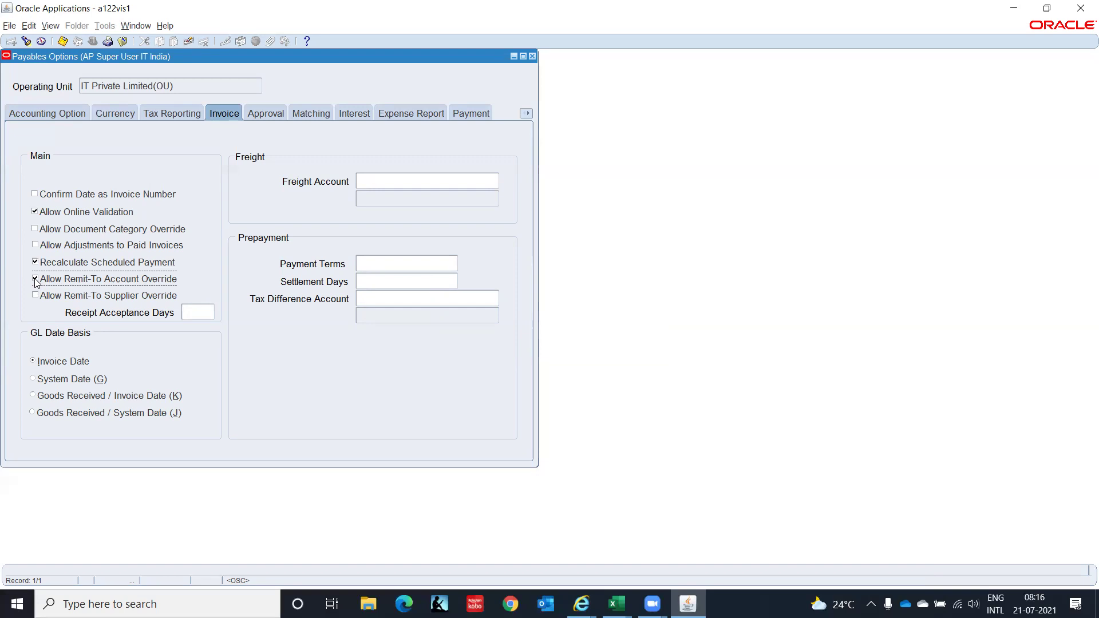
left_click(35, 280)
Set GL Date Basis to System Date, keeping Allow Remit-To Supplier Override unchecked.
left_click(36, 296)
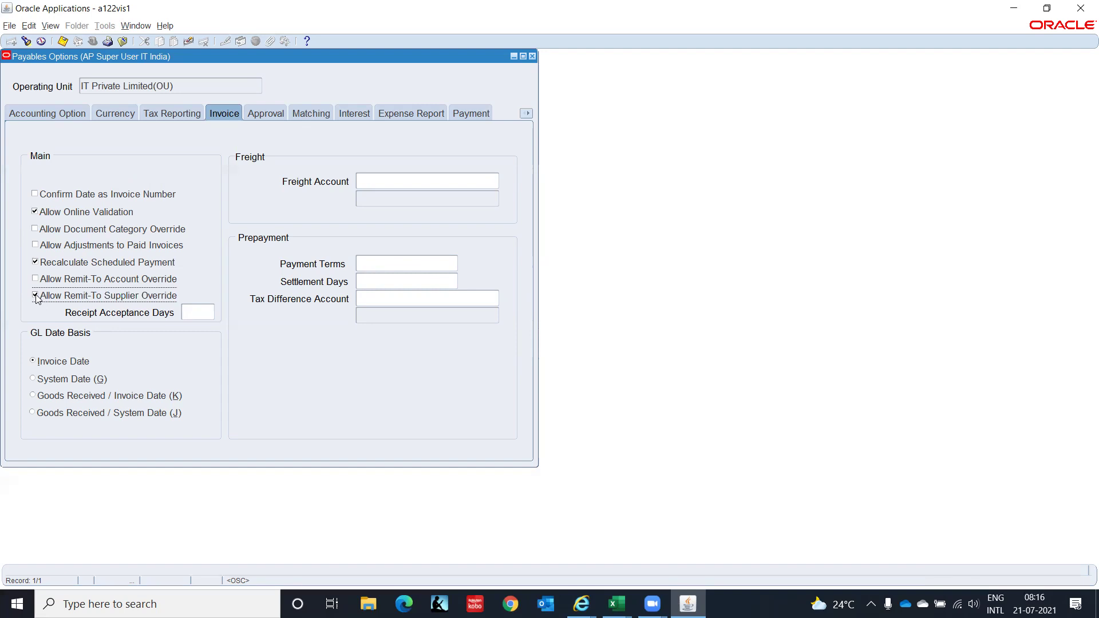
left_click(35, 296)
left_click(32, 377)
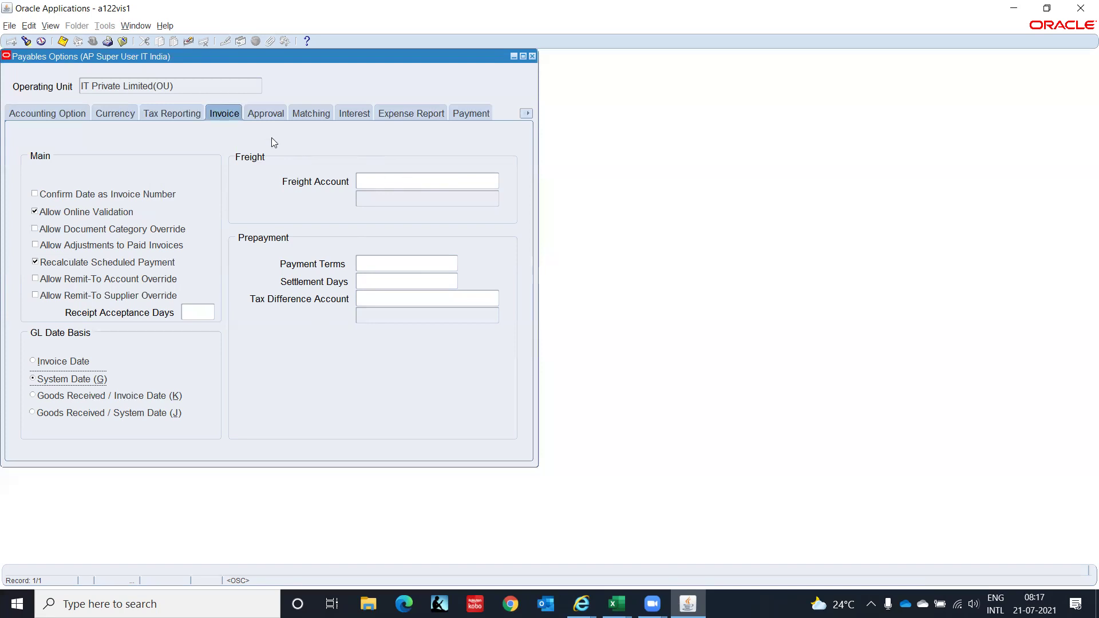
Set the invoice prepayment Payment Terms to Immediate, then view the Approval options.
left_click(370, 181)
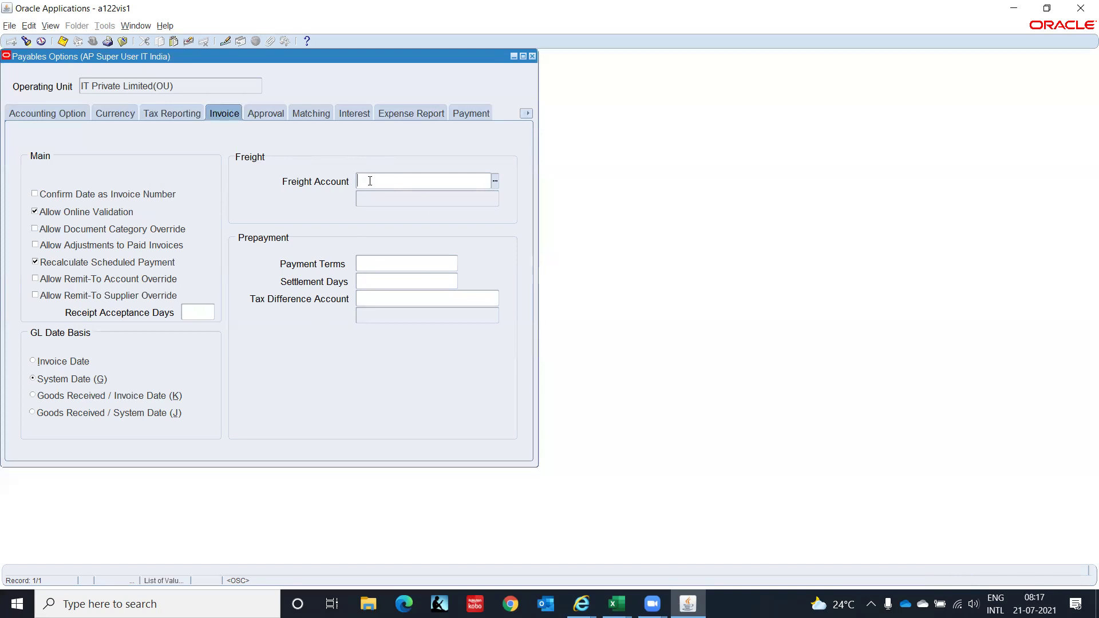
left_click(371, 264)
type("Immedi")
key("Tab")
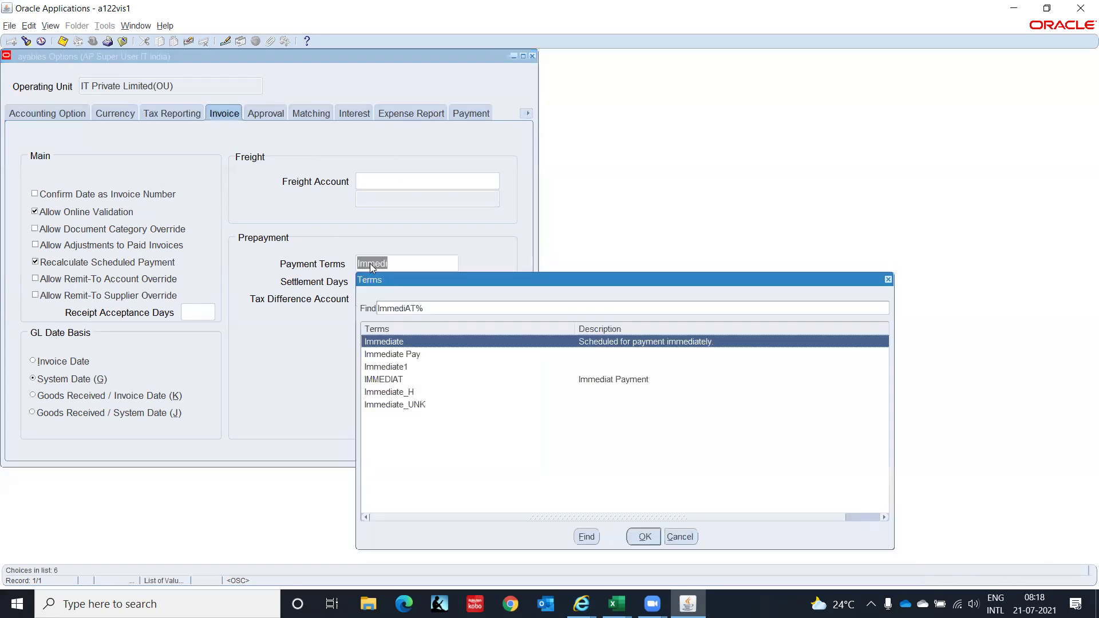
key("Return")
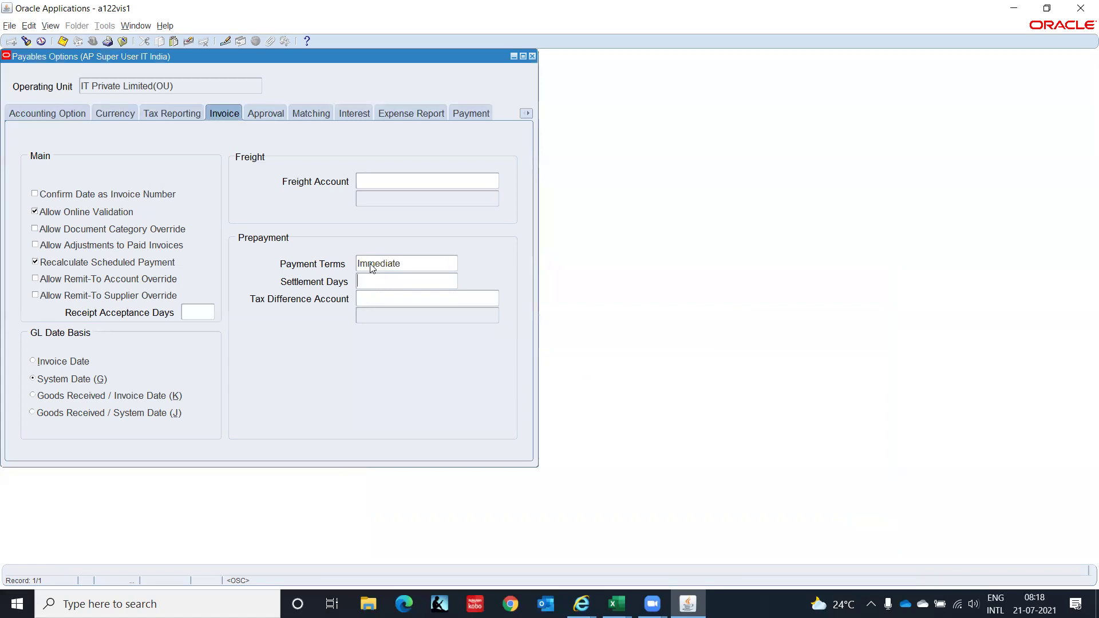
key("Tab")
left_click(261, 112)
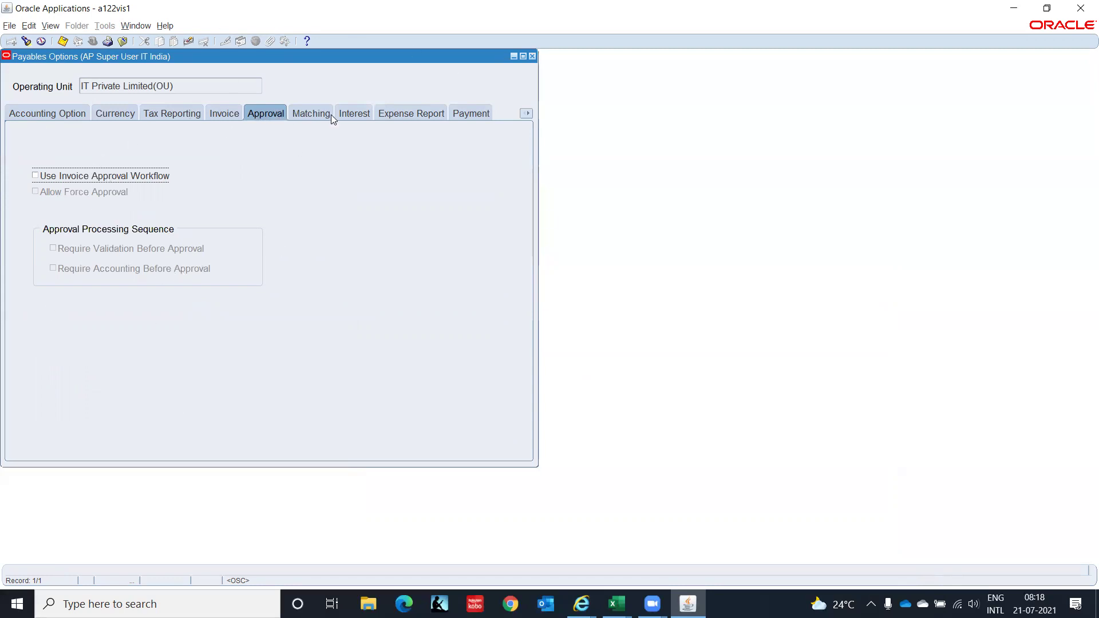
Review the Matching and Interest options, ending on the Expense Report options.
left_click(310, 114)
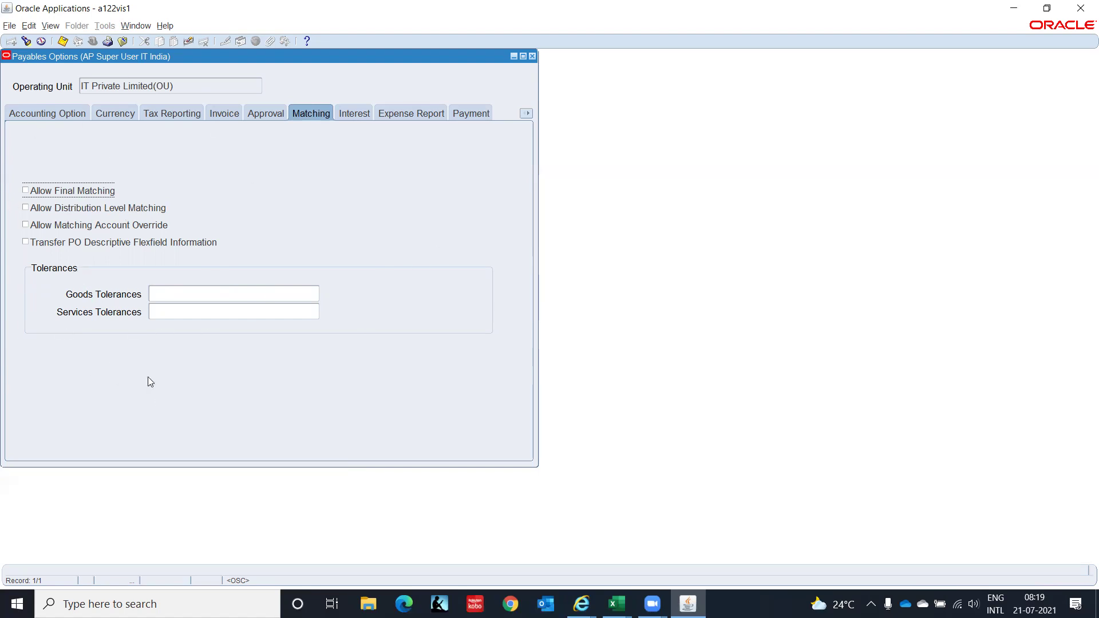
left_click(361, 113)
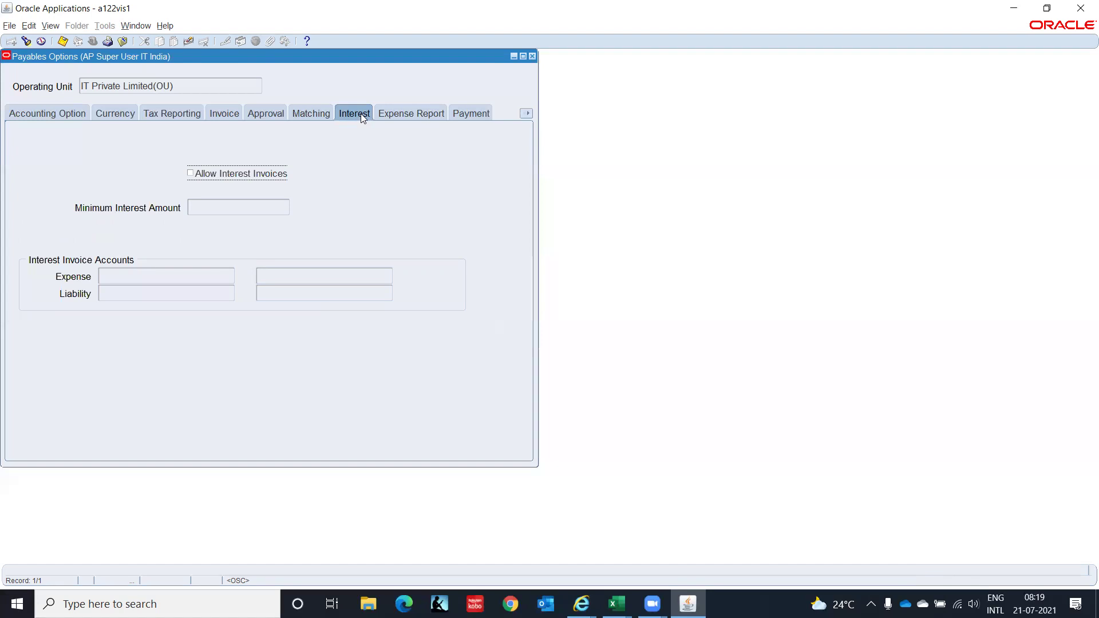
left_click(409, 114)
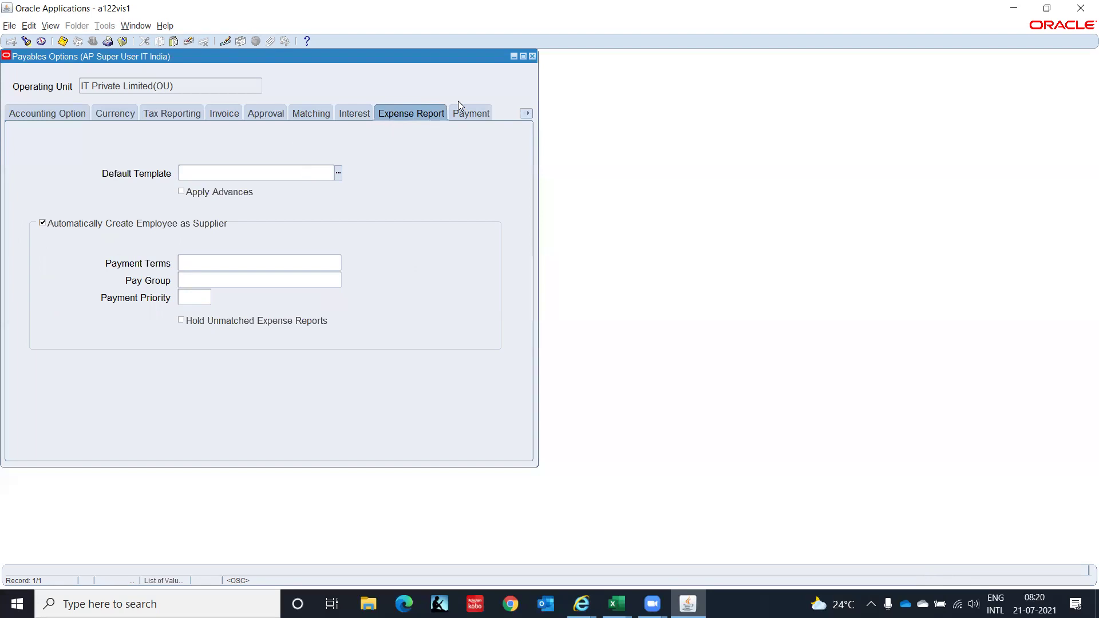
Check Exclude Tax from Discount Calculation under Discount in the Payment options.
left_click(470, 113)
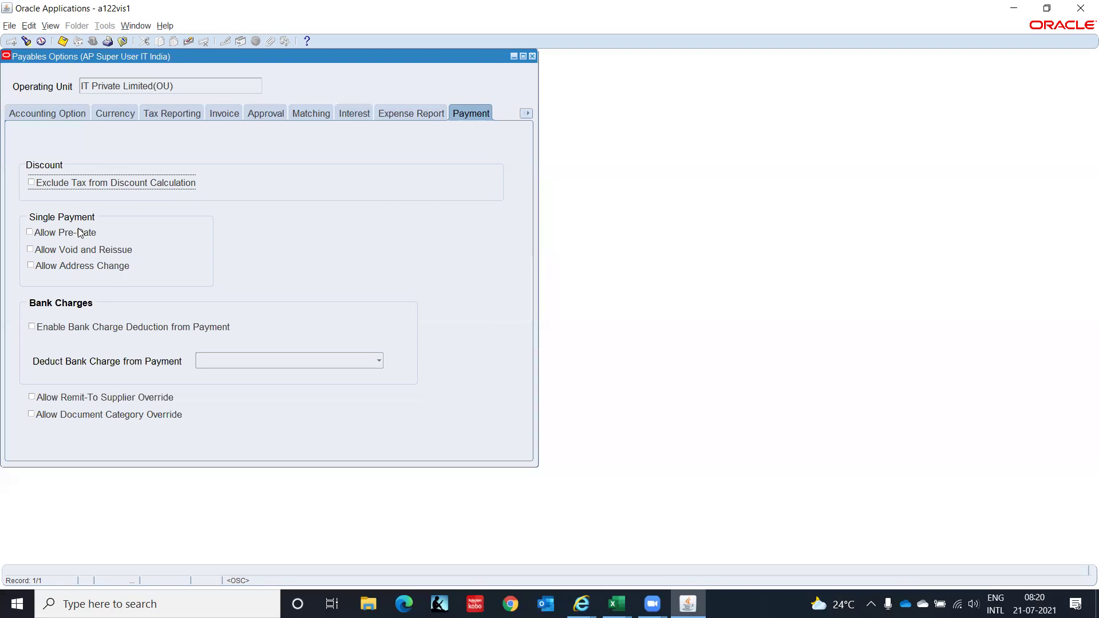
left_click(31, 182)
Enable withholding tax applied at invoice validation time, including discount and tax amounts.
left_click(526, 113)
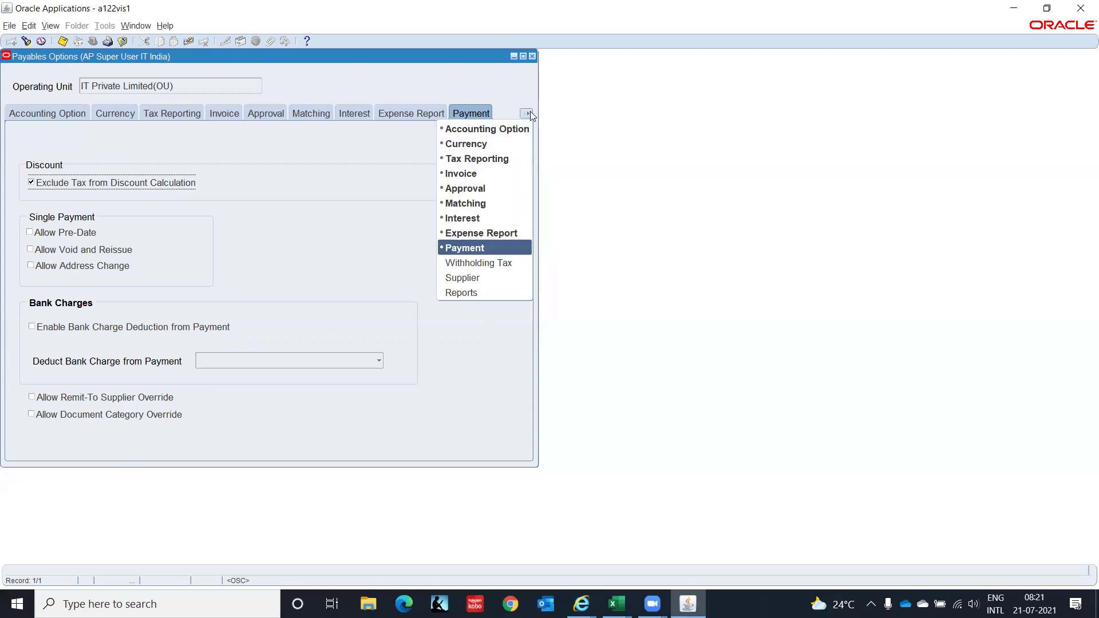
left_click(514, 265)
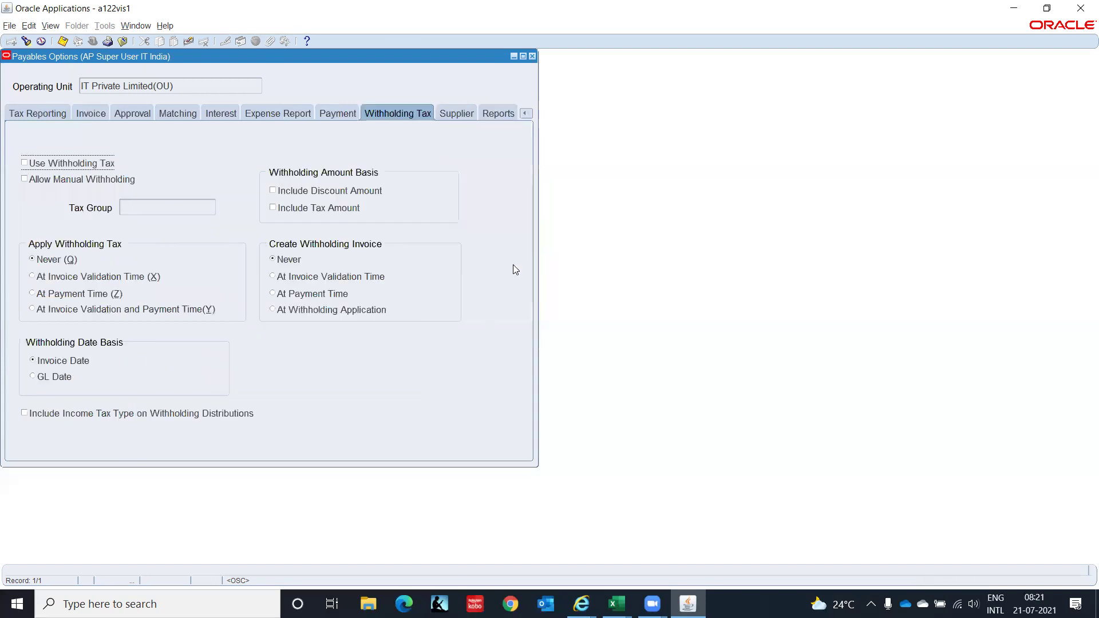
left_click(24, 163)
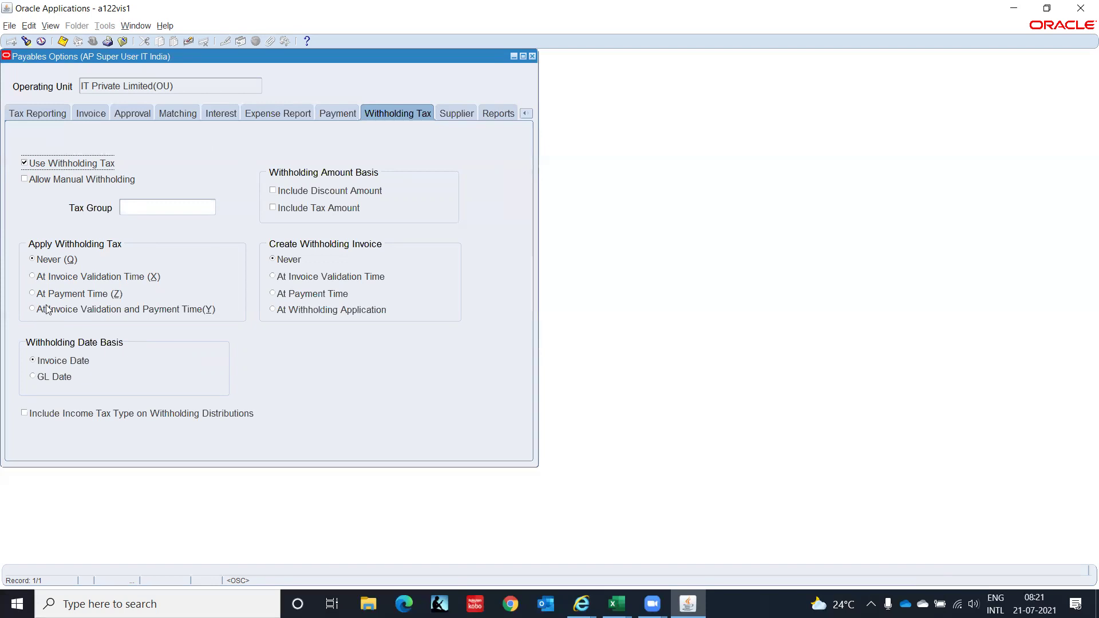
left_click(32, 277)
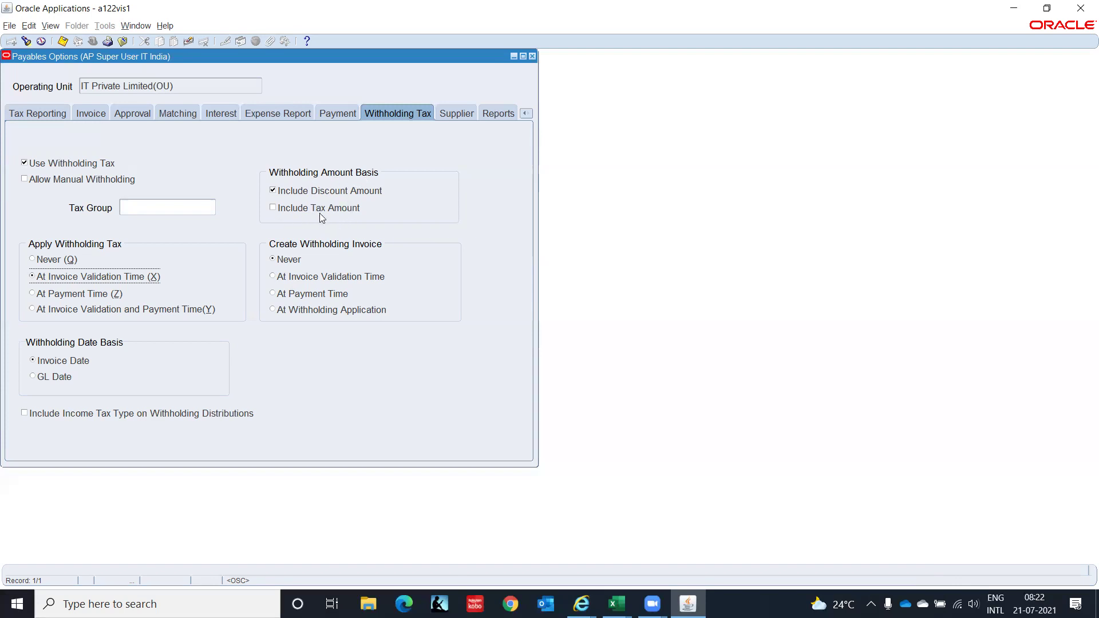
left_click(274, 208)
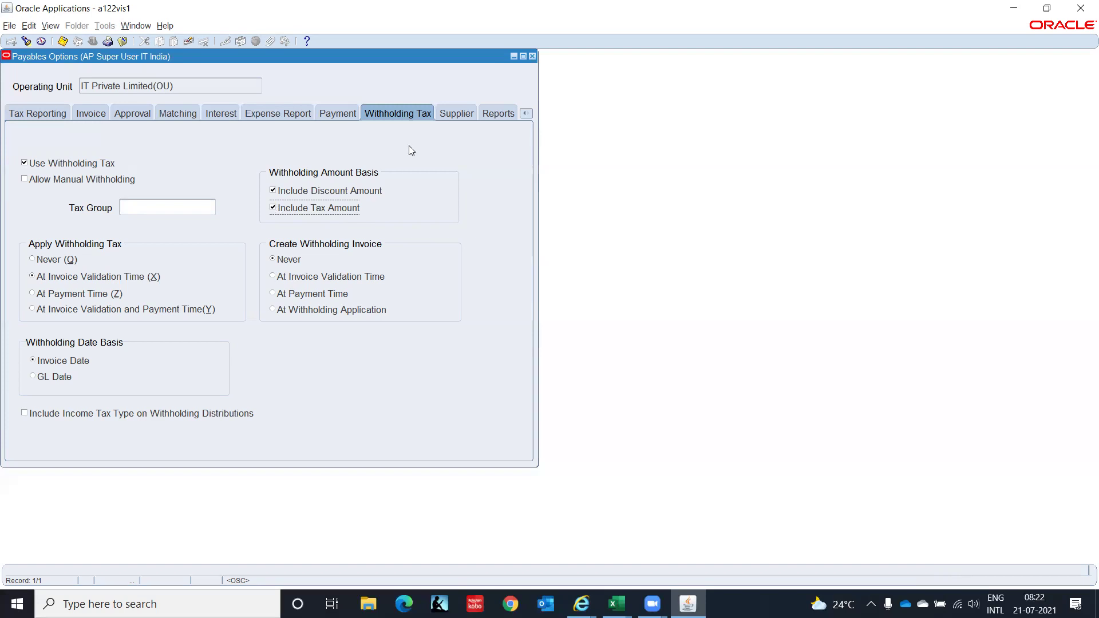
left_click(456, 114)
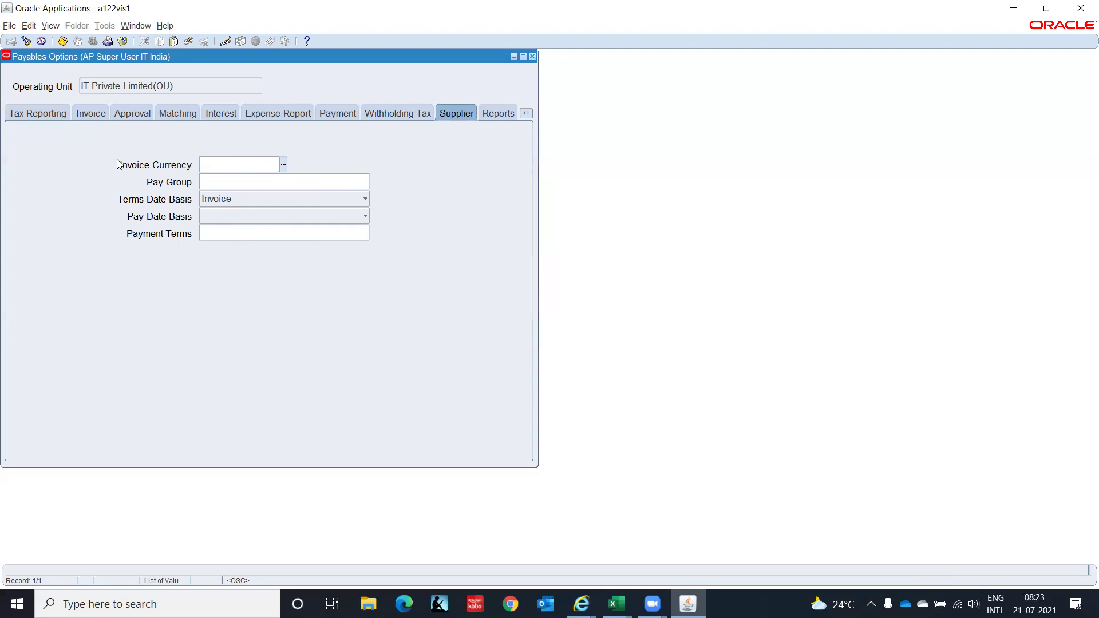
Look at the Reports options, then return to the Supplier options.
left_click(497, 119)
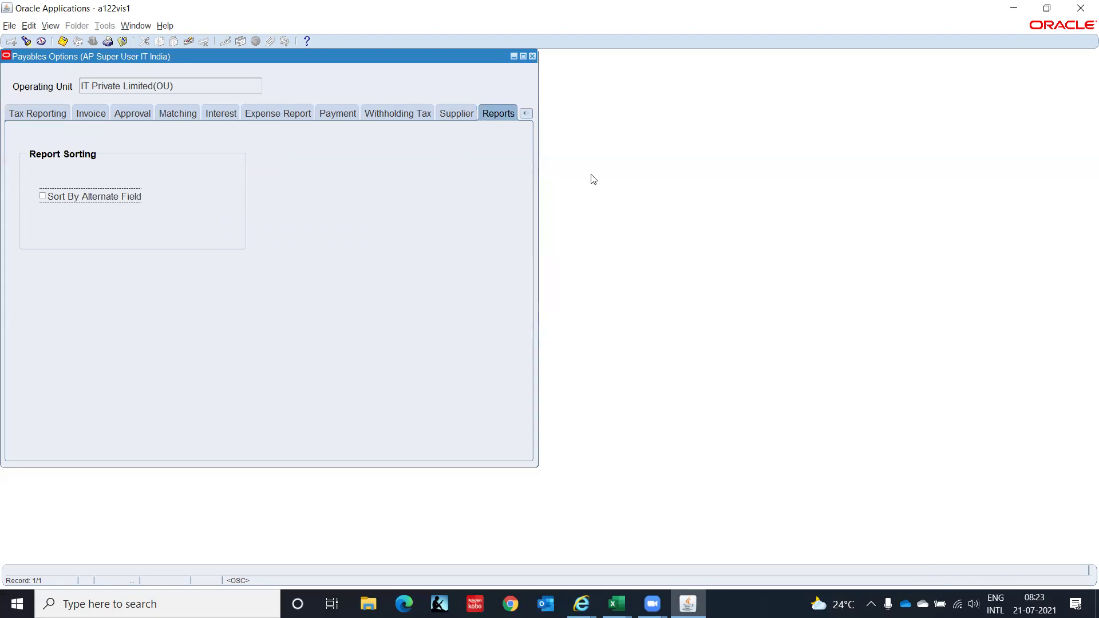
left_click(456, 113)
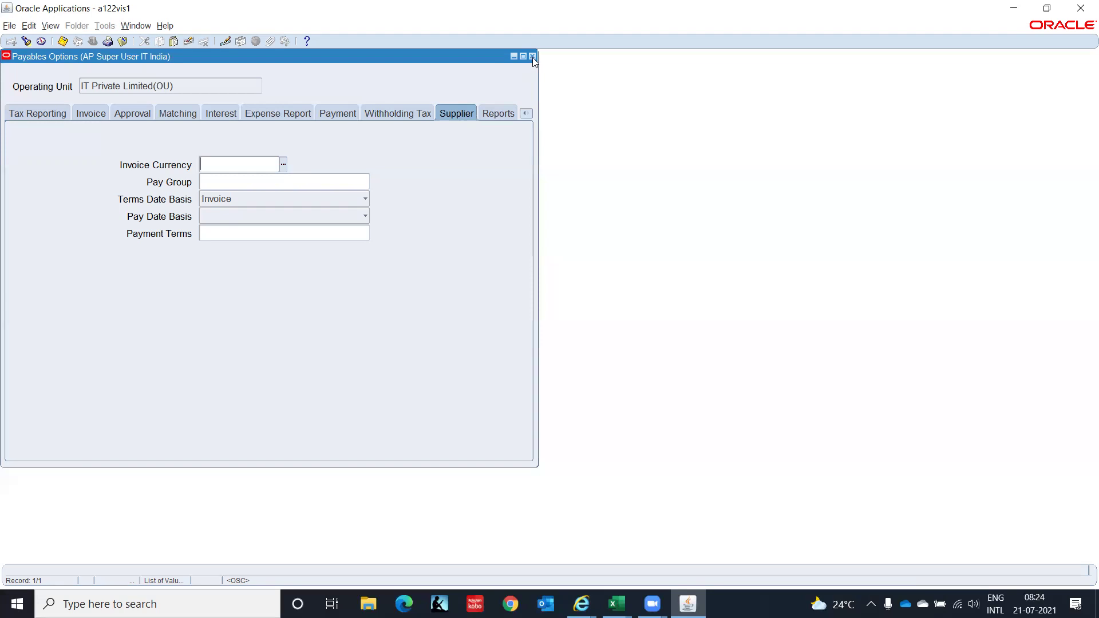
Save the Payables Options record and close the window.
key("ctrl+s")
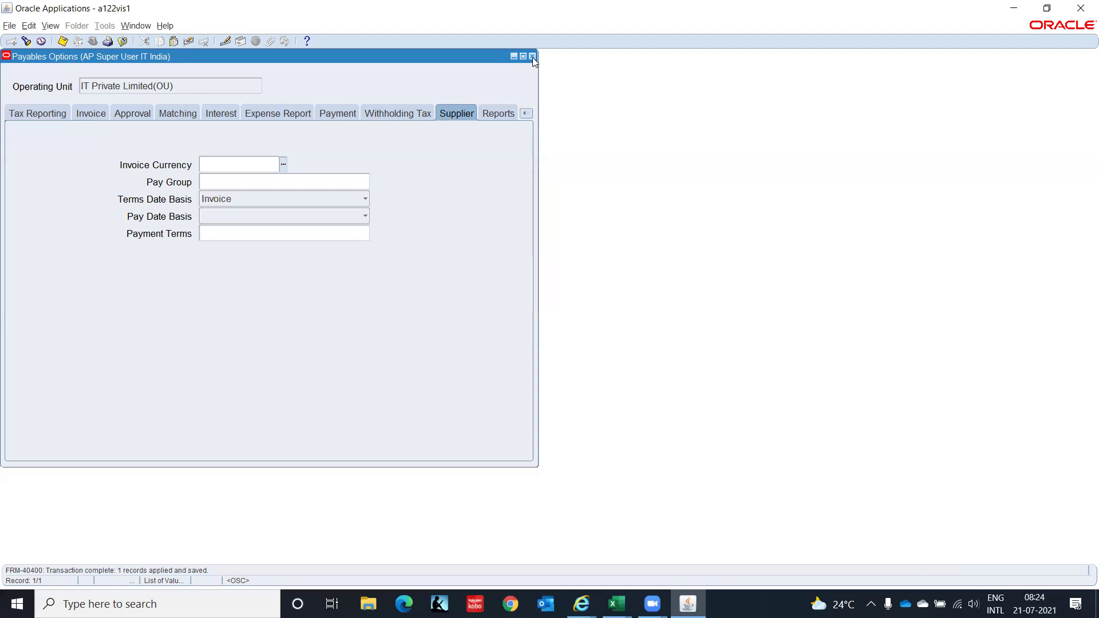
left_click(533, 56)
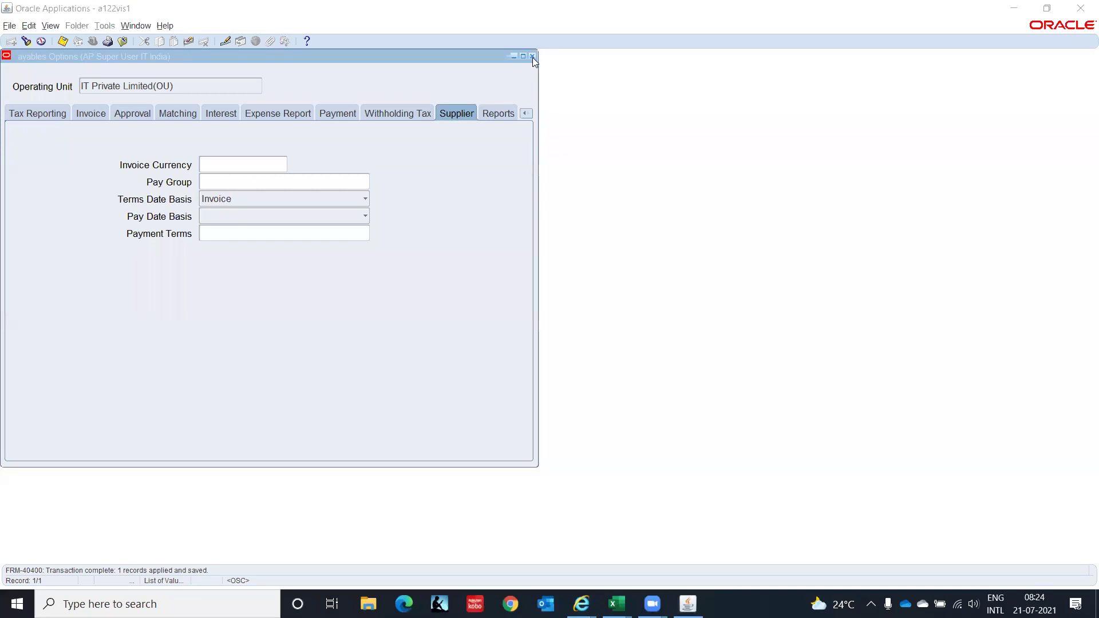